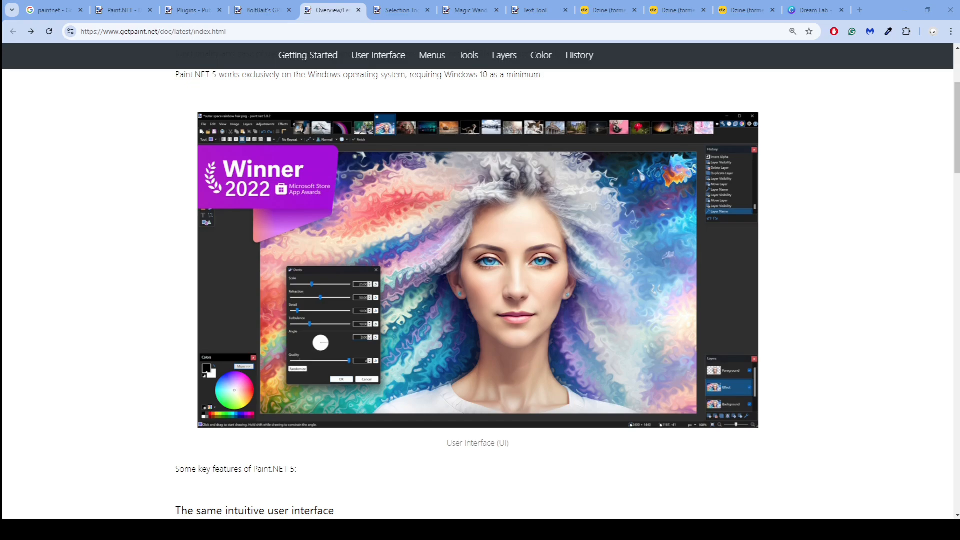
Review the Google results for paintnet and the Paint.NET download page with its system requirements and plugin links
left_click(50, 10)
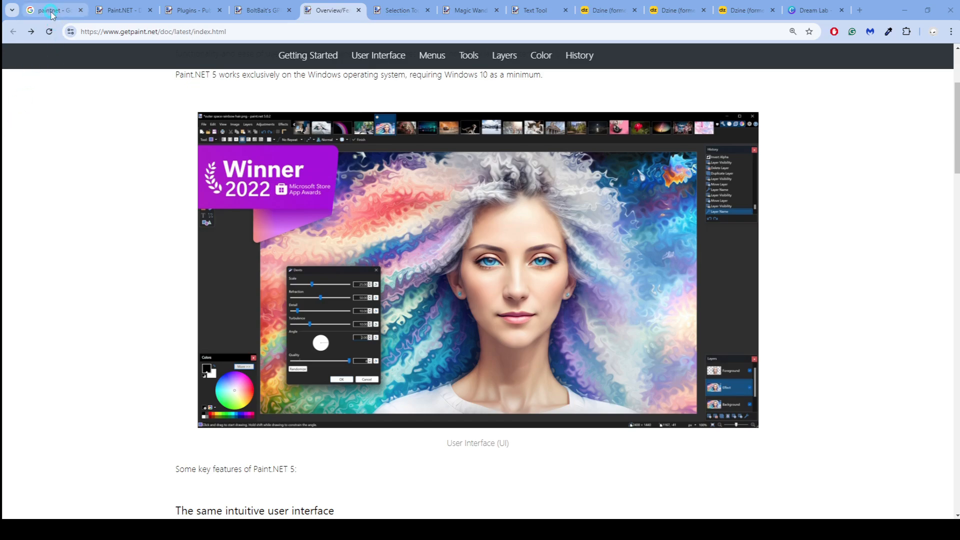
scroll(97, 298, "down", 1)
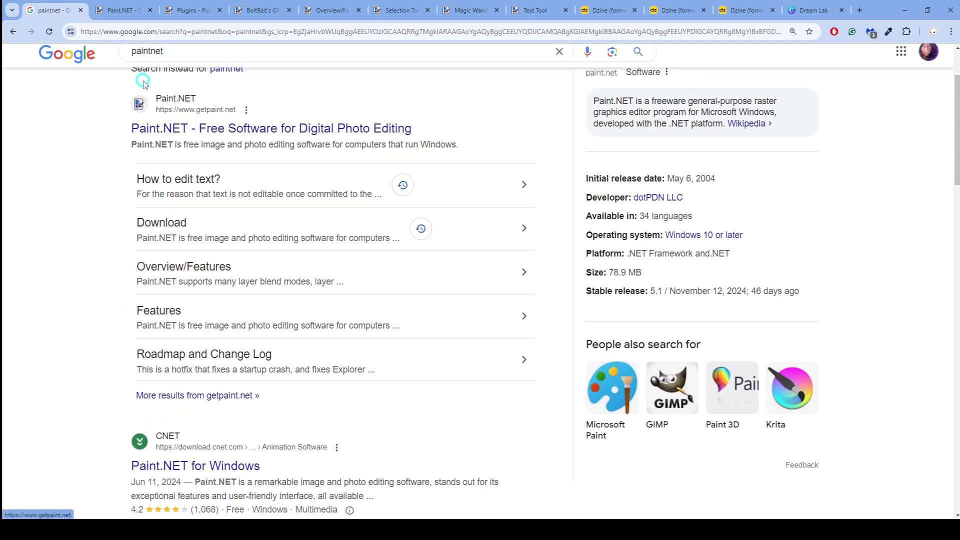
left_click(131, 13)
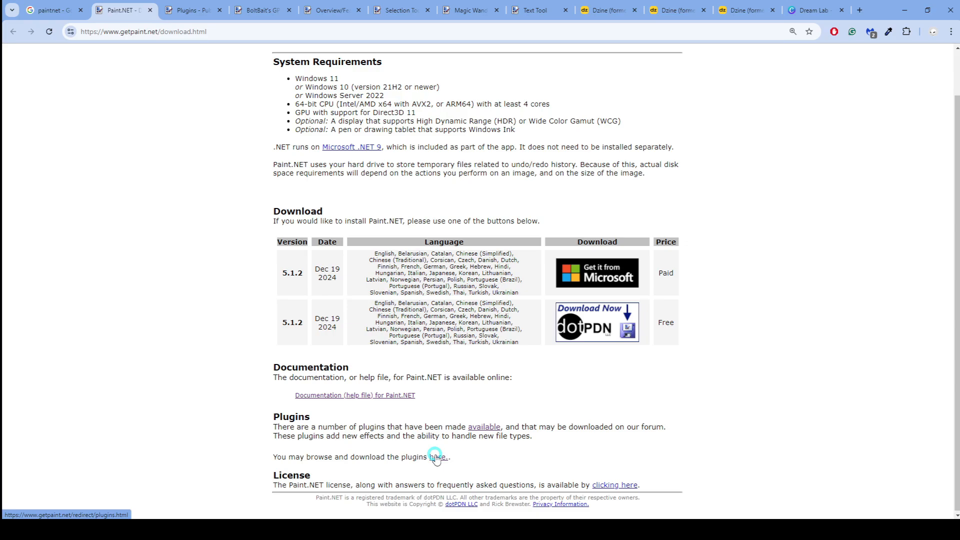
Look over the Paint.NET plugin subforums and find the start of the BoltBait GPU Accelerated Plugin Pack post
left_click(197, 11)
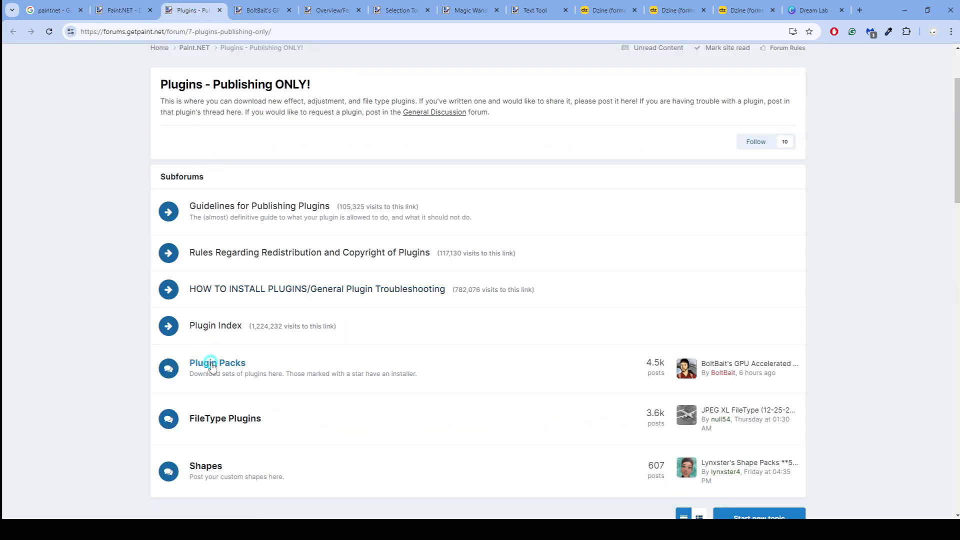
left_click(263, 8)
scroll(271, 216, "up", 15)
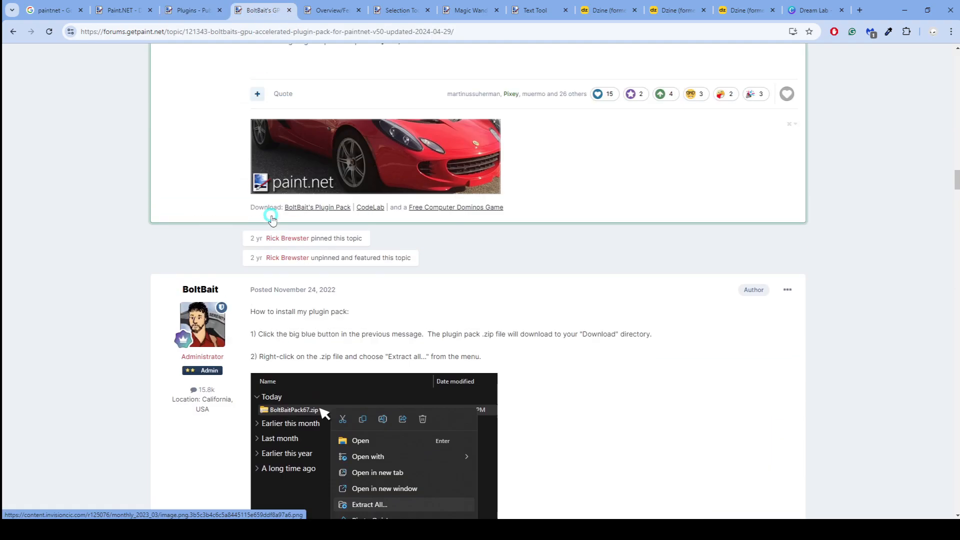
scroll(271, 218, "up", 20)
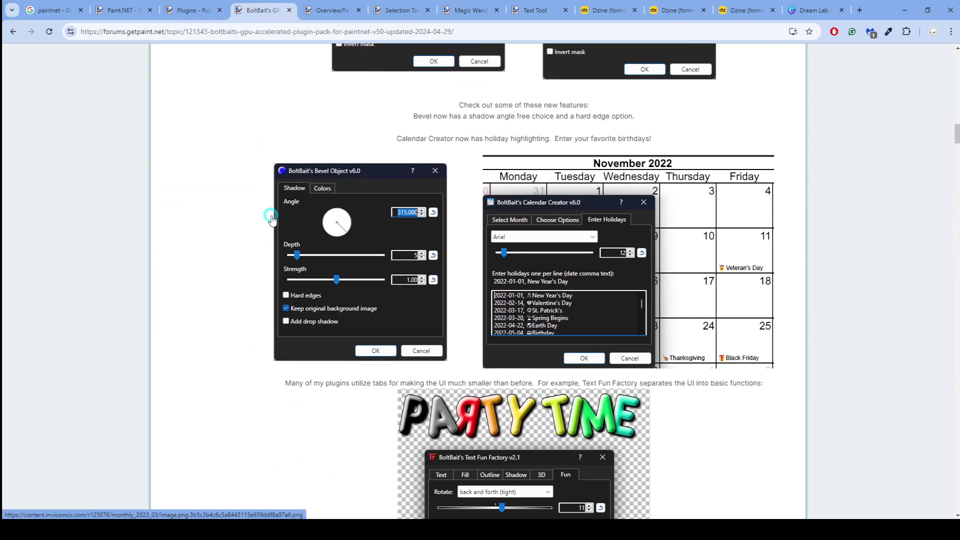
scroll(271, 218, "up", 8)
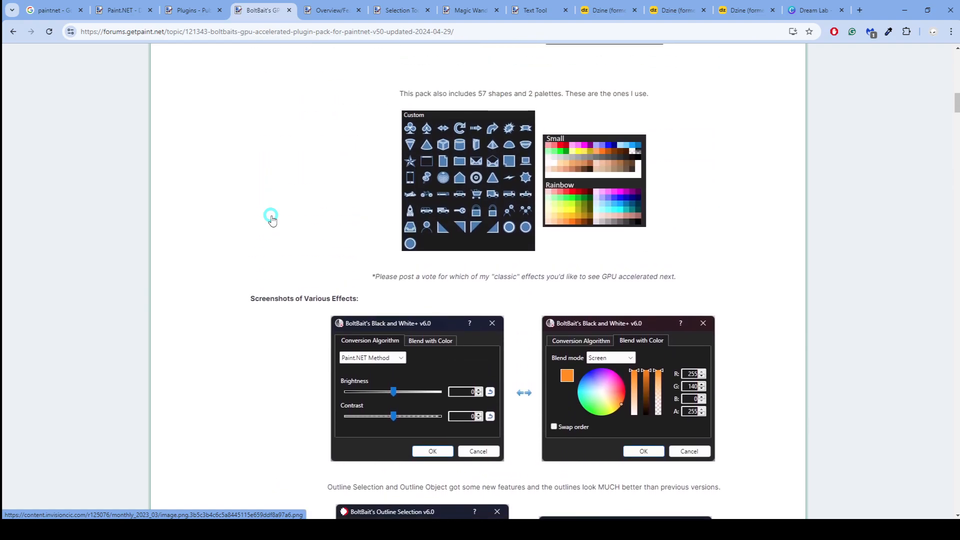
scroll(270, 216, "up", 8)
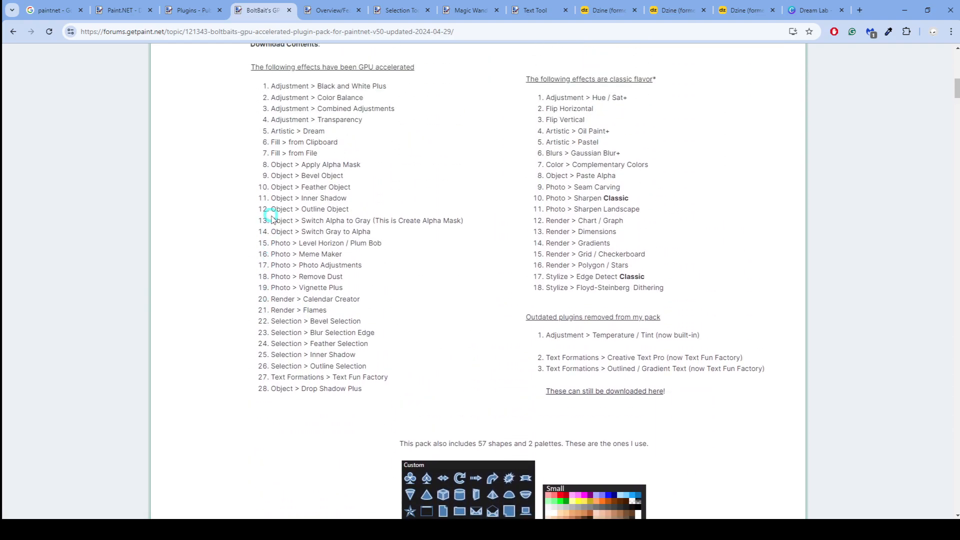
scroll(271, 215, "up", 5)
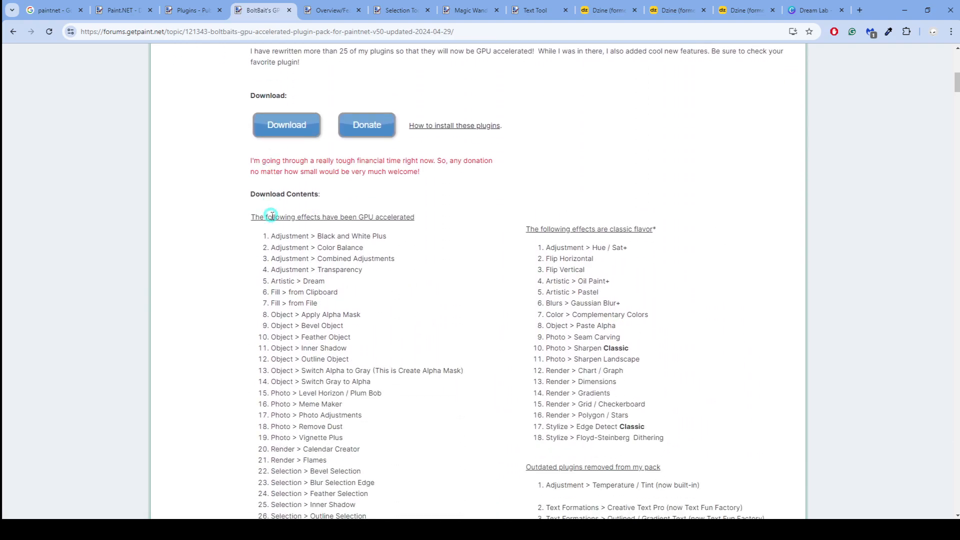
Examine the plugin pack's contents list, custom shapes, palettes and effect screenshots in the BoltBait post
scroll(270, 216, "down", 1)
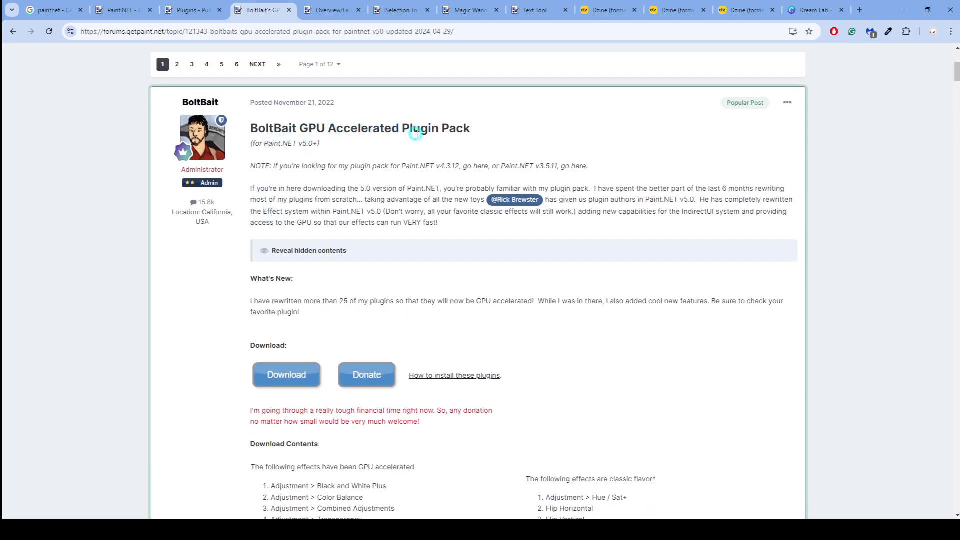
scroll(431, 174, "down", 4)
scroll(432, 173, "down", 11)
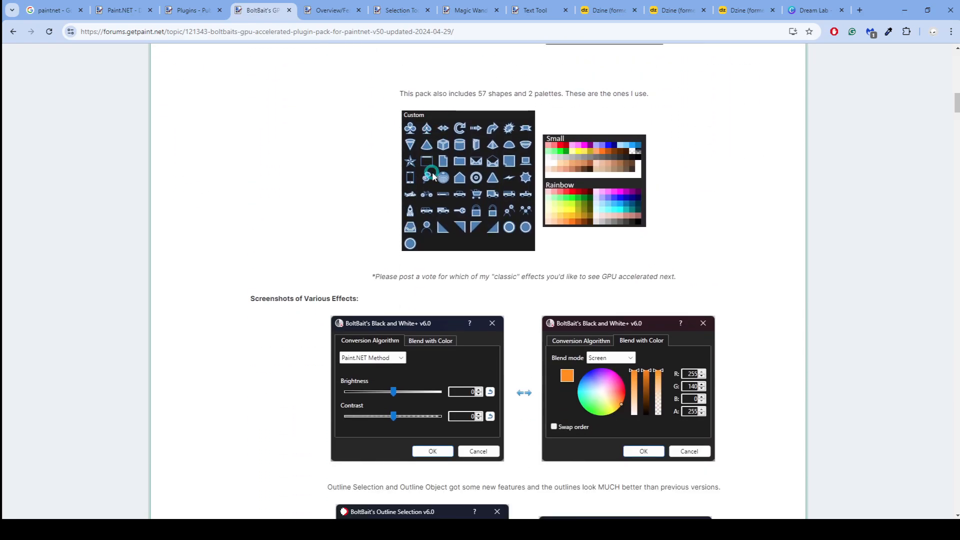
scroll(510, 235, "down", 3)
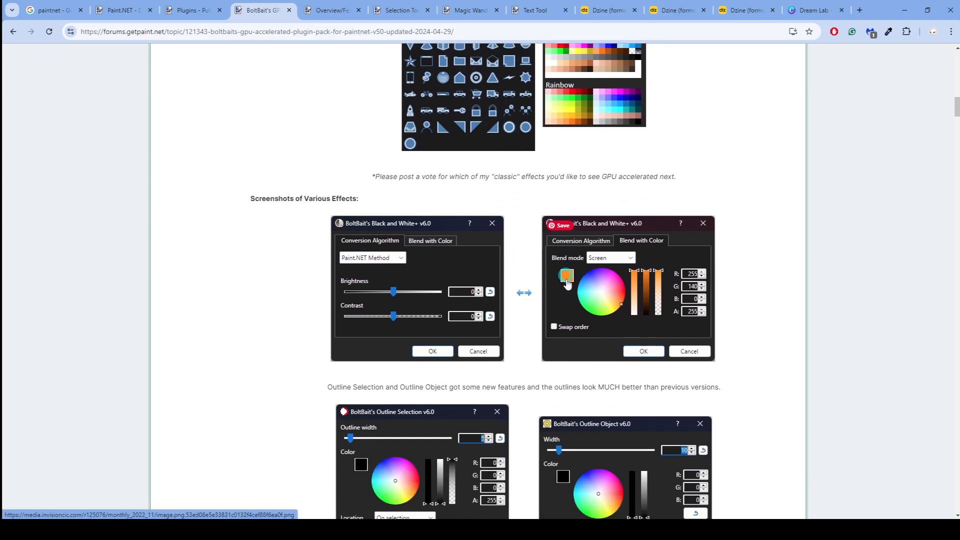
scroll(538, 264, "down", 7)
scroll(539, 267, "down", 6)
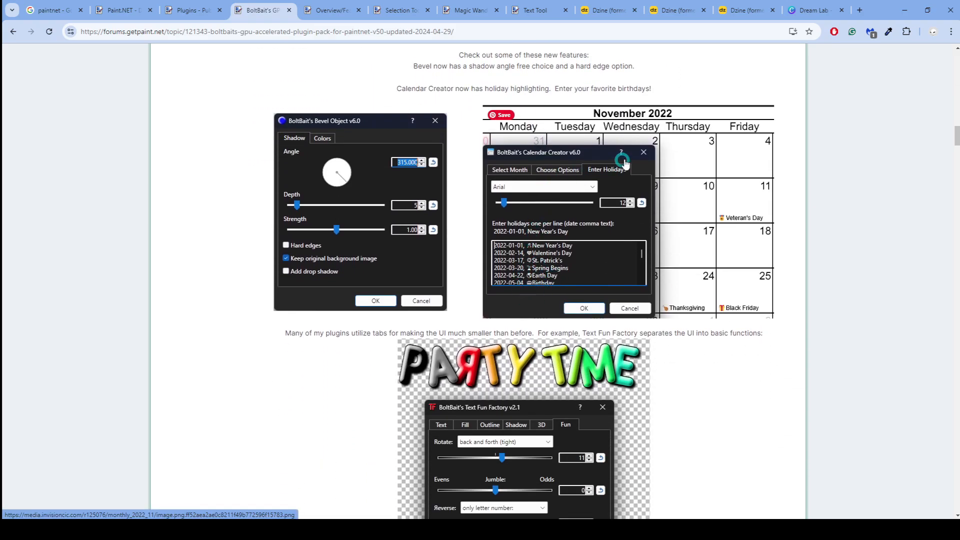
scroll(495, 161, "down", 10)
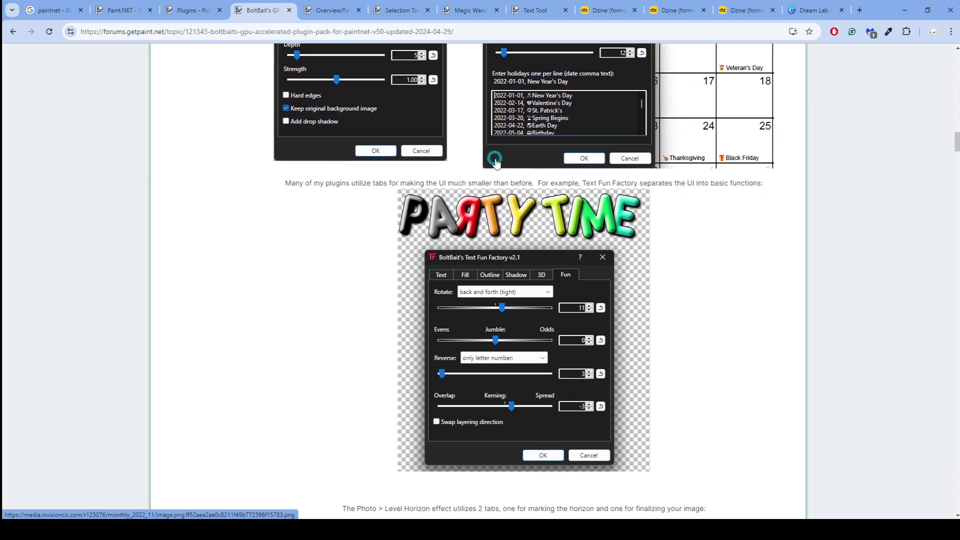
Read the installation instructions for the BoltBait plugin pack, from extracting the zip file to running the installer
scroll(496, 161, "down", 14)
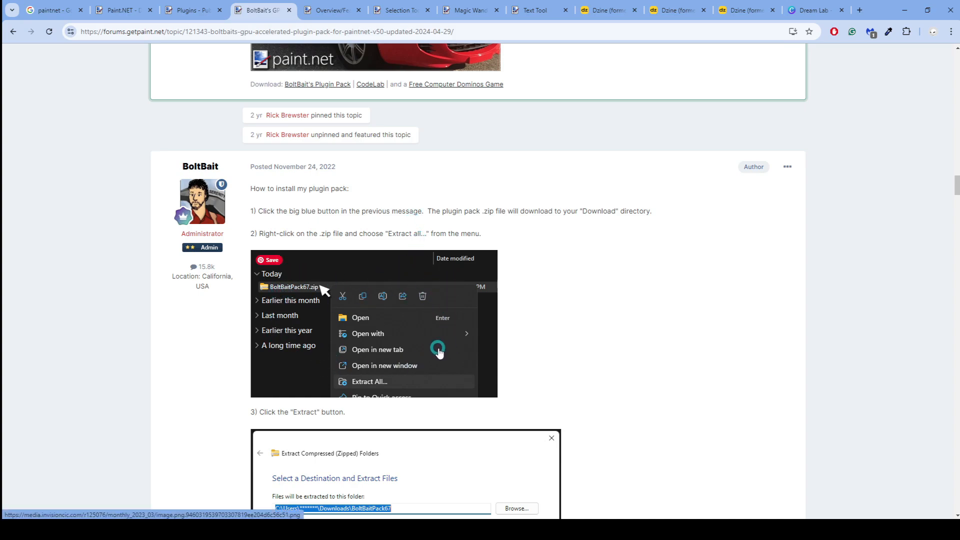
scroll(367, 341, "down", 2)
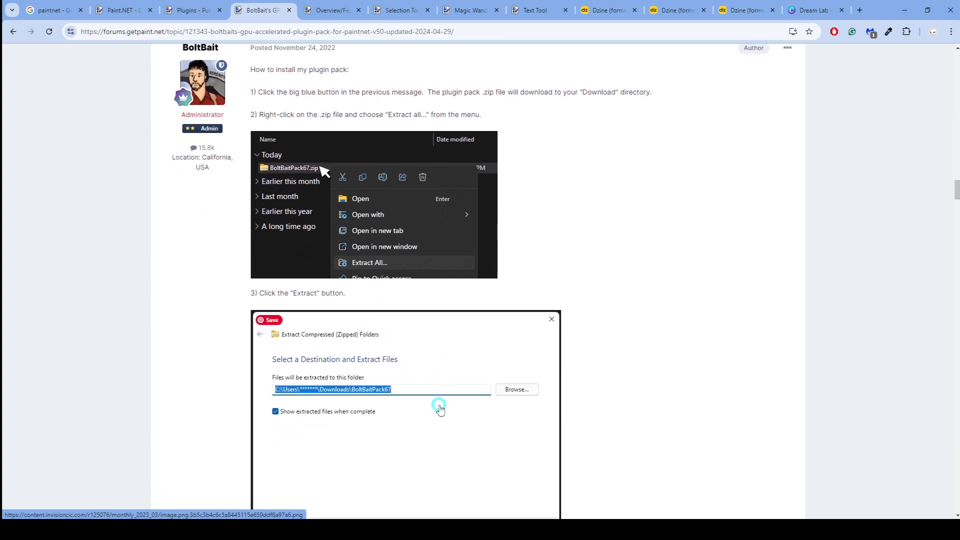
scroll(440, 409, "down", 6)
scroll(440, 409, "down", 2)
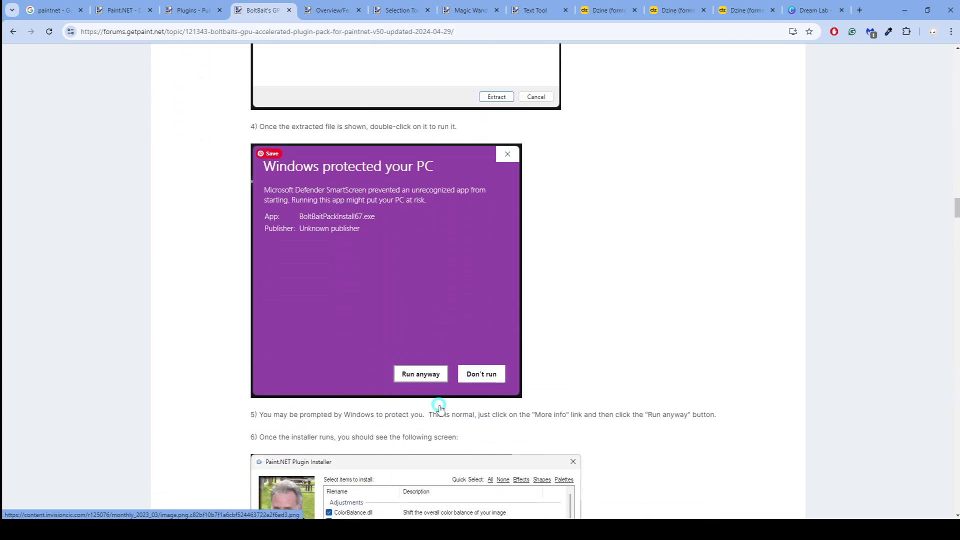
scroll(440, 410, "down", 4)
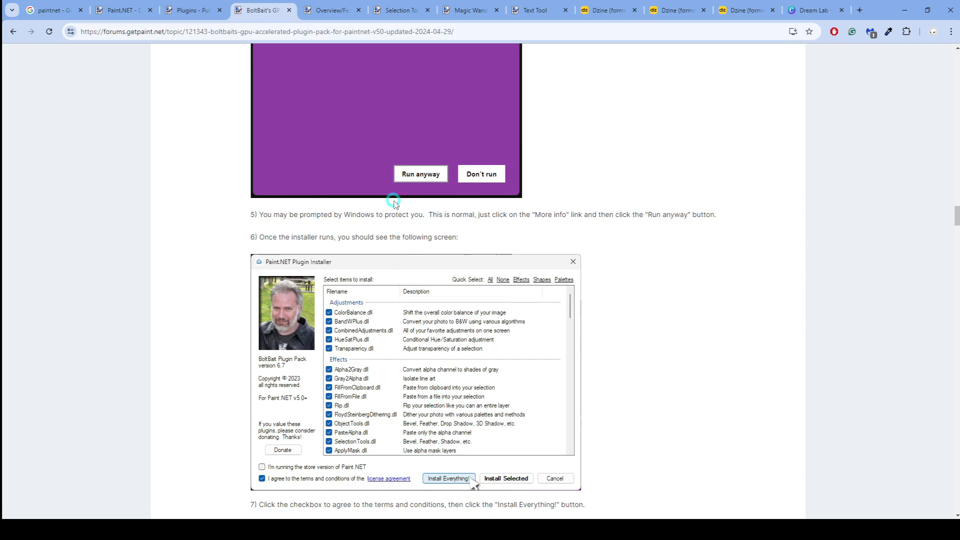
Read the Selection Tools documentation on the four selection tools and on making, manipulating and deselecting selections
left_click(404, 10)
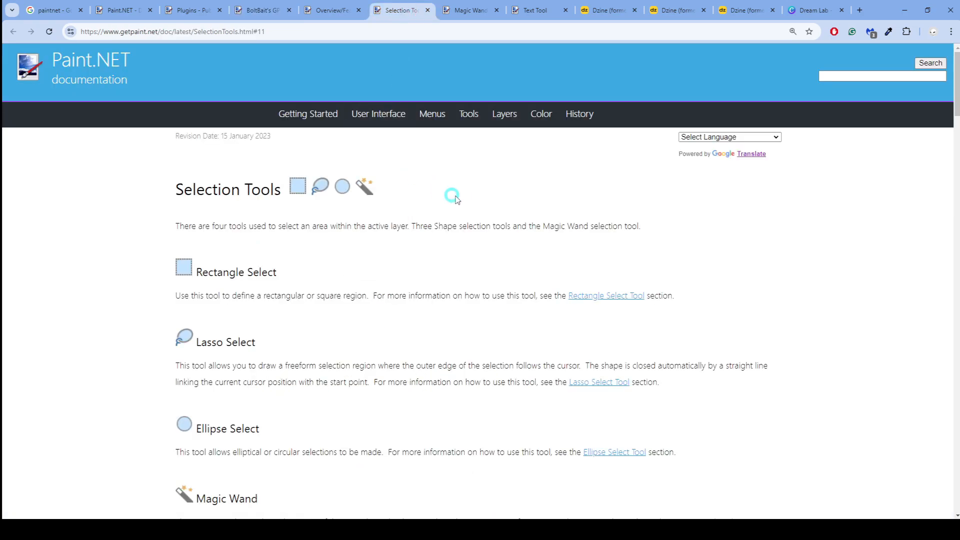
scroll(418, 270, "down", 3)
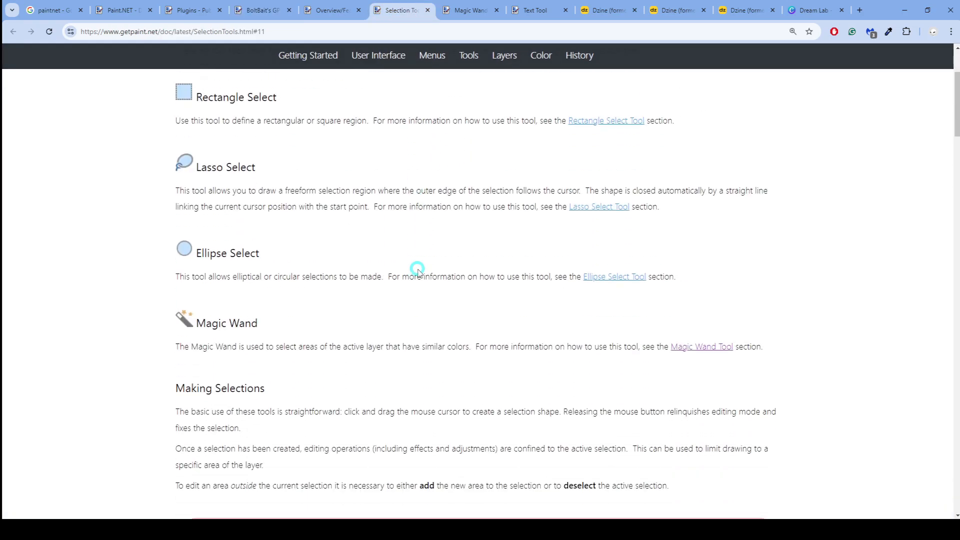
scroll(418, 270, "down", 5)
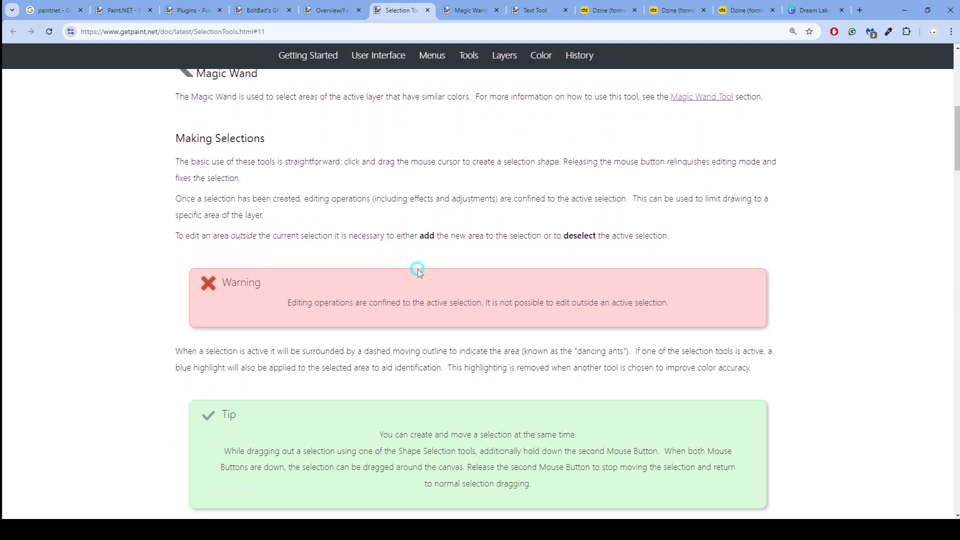
scroll(418, 270, "down", 2)
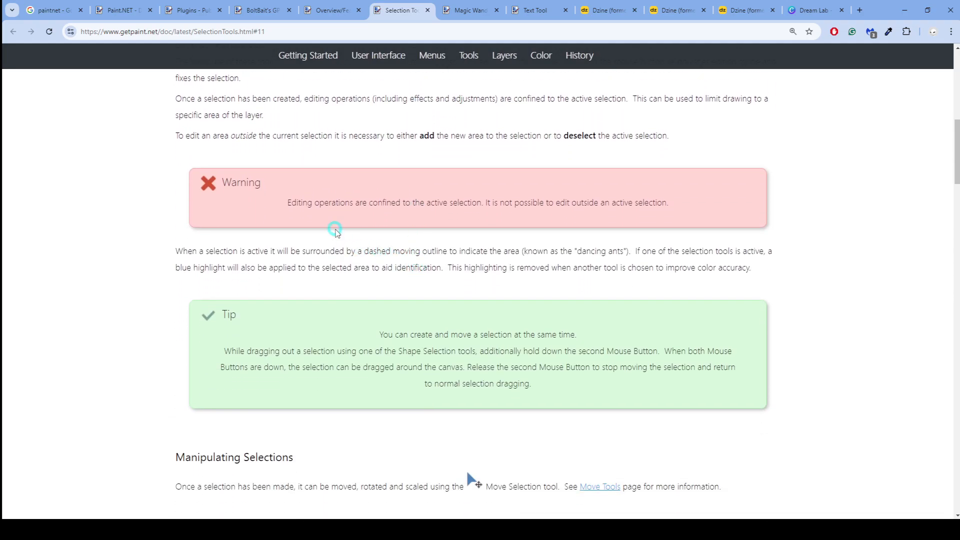
scroll(480, 233, "down", 2)
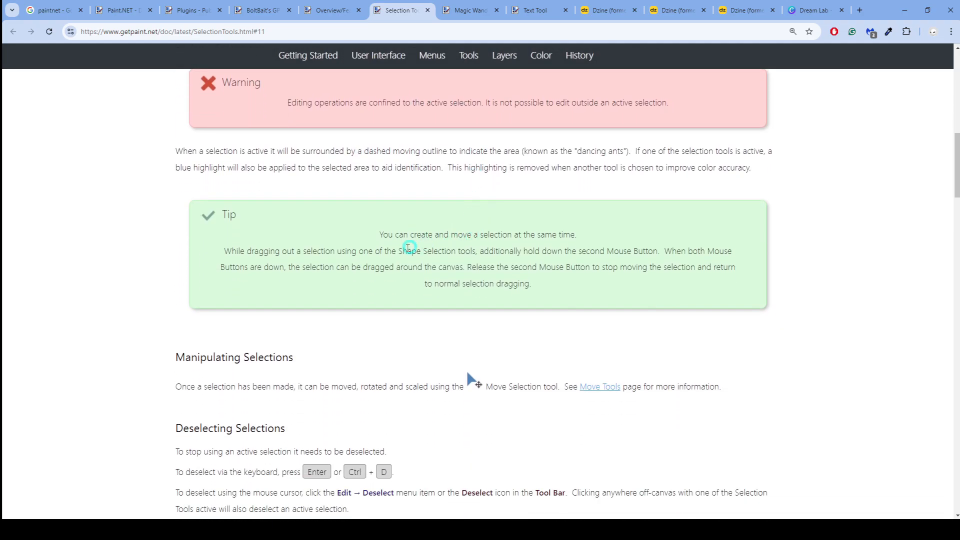
scroll(369, 241, "down", 4)
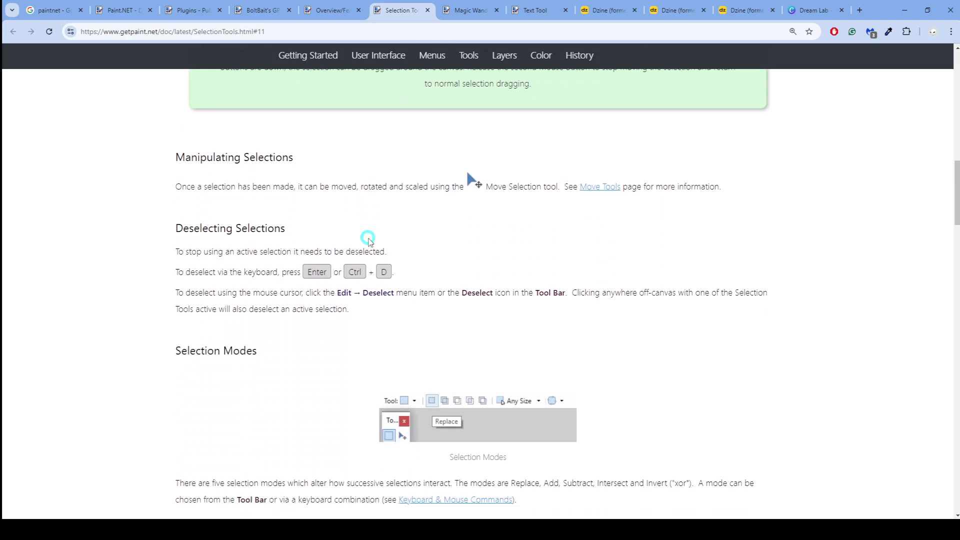
Read how the Replace, Add, Subtract and Intersect selection modes work in the Selection Tools documentation
scroll(369, 240, "down", 3)
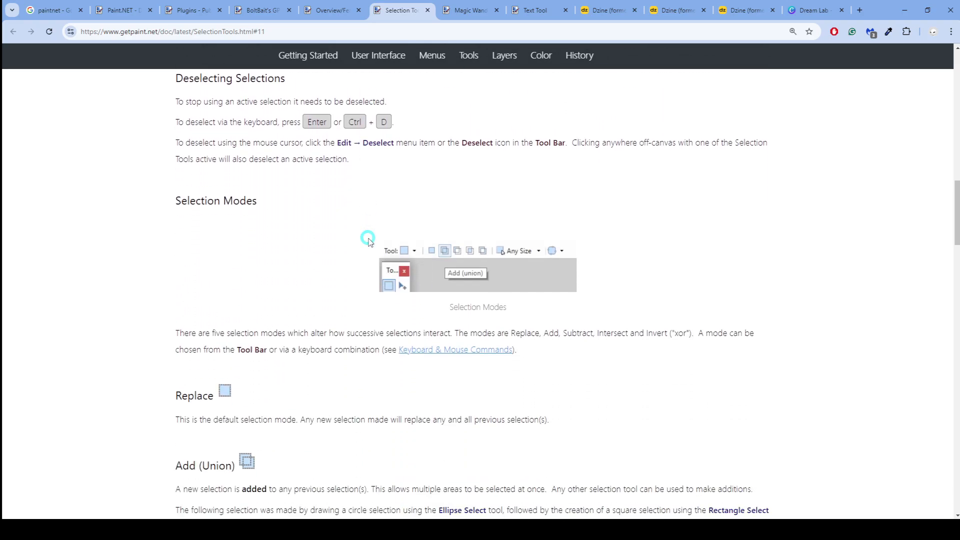
scroll(369, 240, "down", 6)
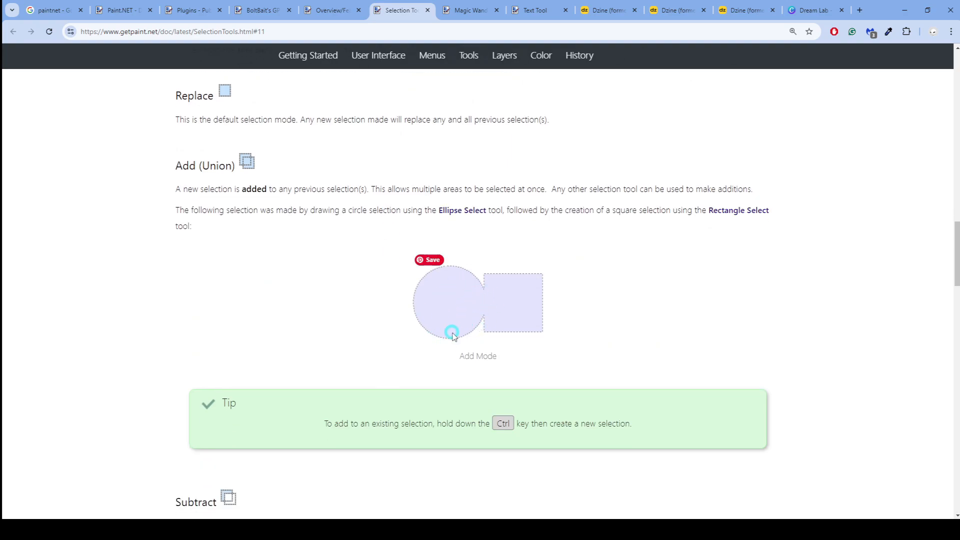
scroll(450, 305, "down", 4)
scroll(447, 305, "down", 2)
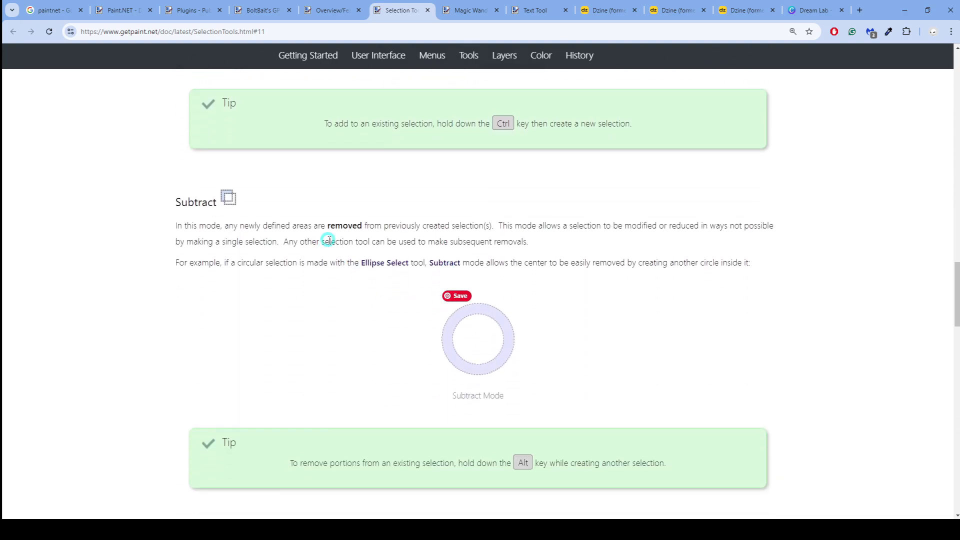
scroll(448, 235, "down", 5)
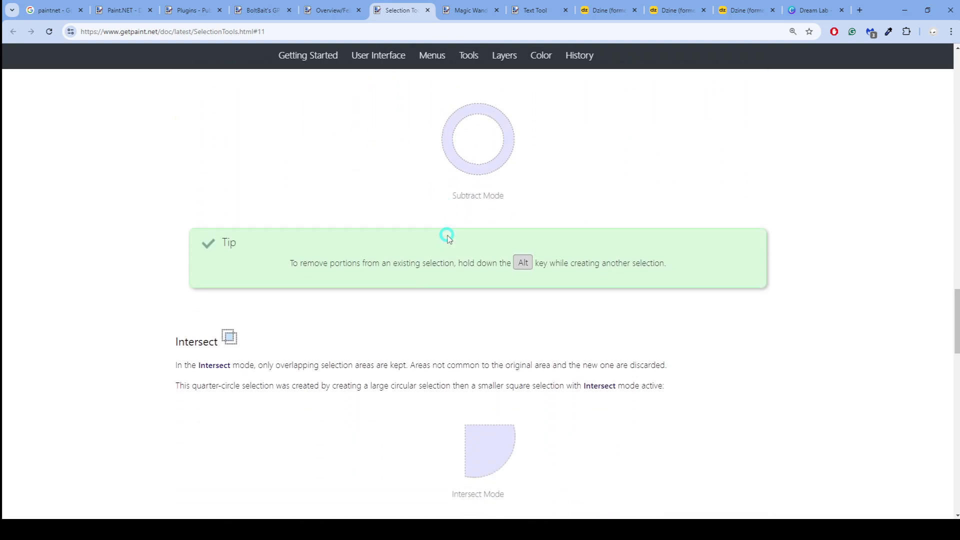
scroll(447, 235, "up", 7)
scroll(448, 238, "up", 6)
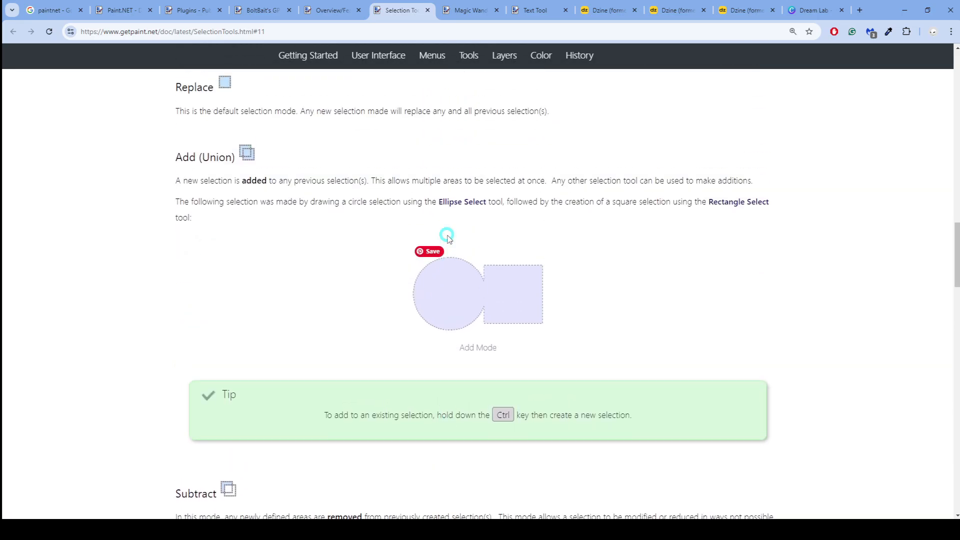
scroll(448, 239, "up", 12)
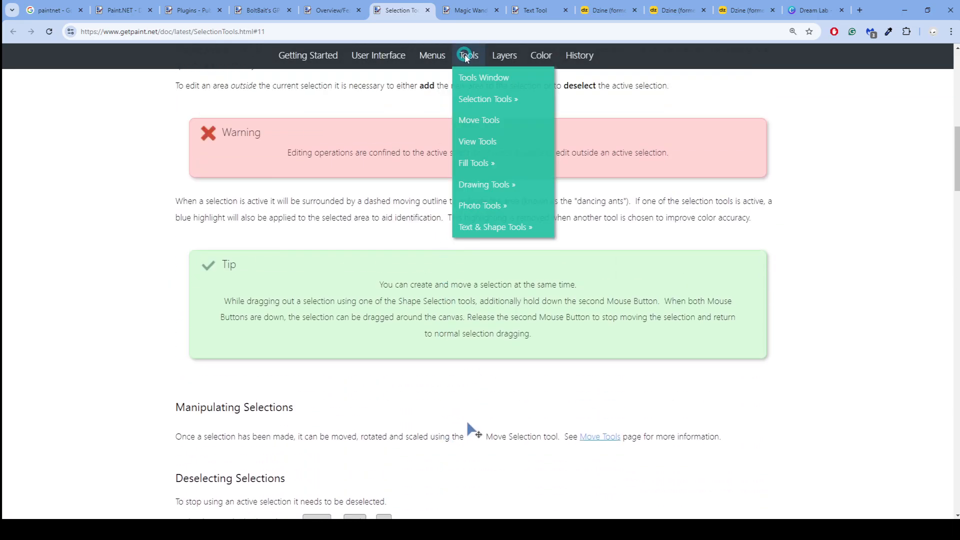
Look through the Magic Wand Tool documentation, including tolerance alpha mode, the tolerance examples and selection modes
left_click(465, 10)
scroll(434, 157, "up", 4)
scroll(434, 157, "up", 12)
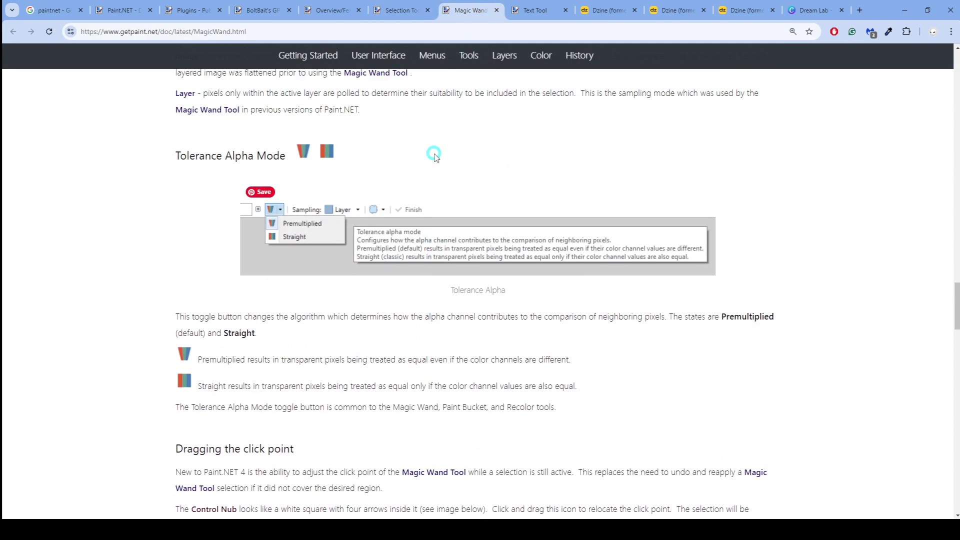
scroll(434, 158, "up", 14)
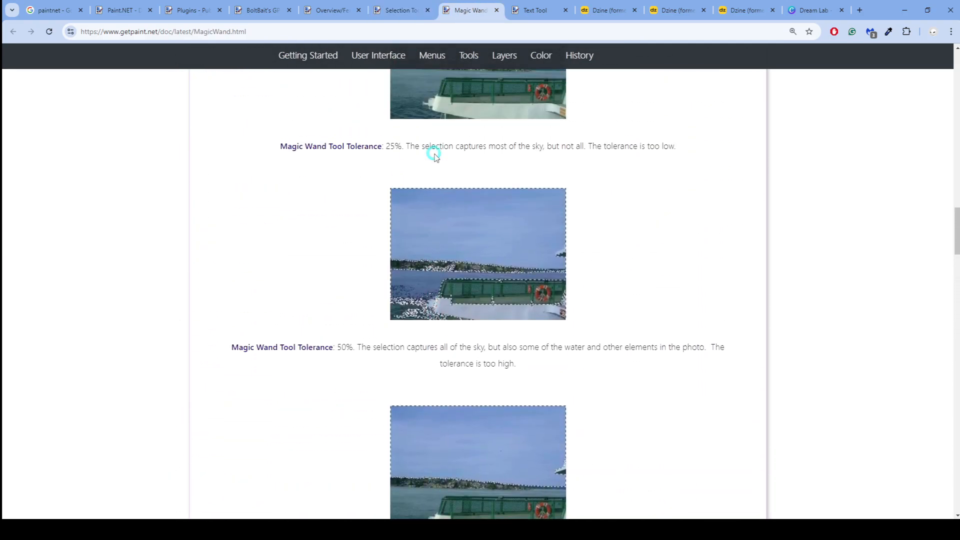
scroll(434, 158, "up", 19)
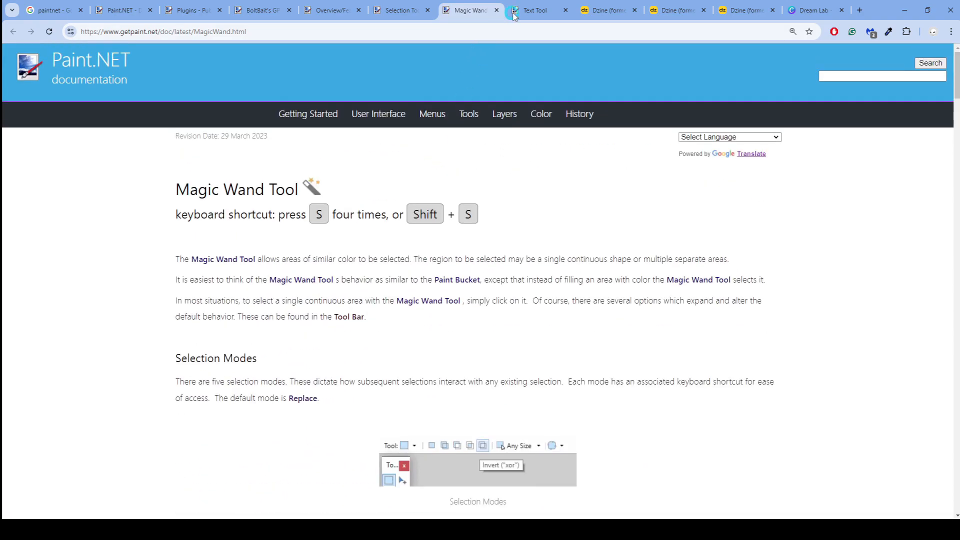
Read the Text Tool documentation on text controls, finishing text and the Text Tool options
key("ctrl+Tab")
scroll(480, 198, "up", 5)
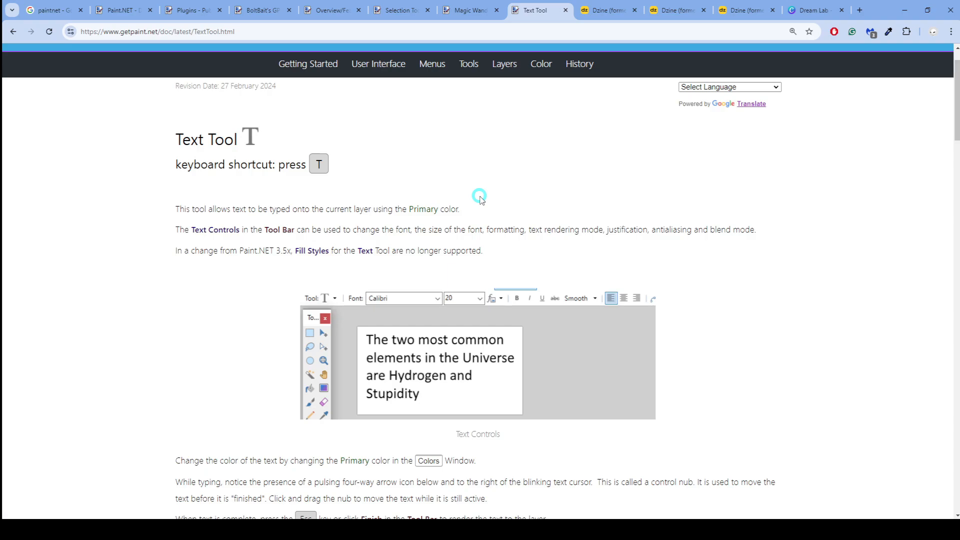
scroll(439, 218, "down", 6)
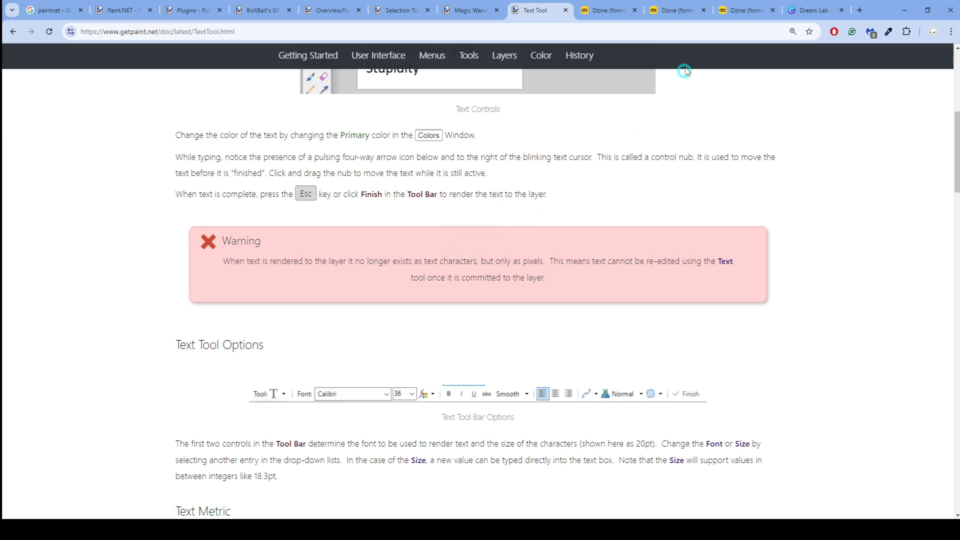
Switch to the Dzine pages and compare the subscription plans, checking the Creator plan for SVG Export
left_click(745, 11)
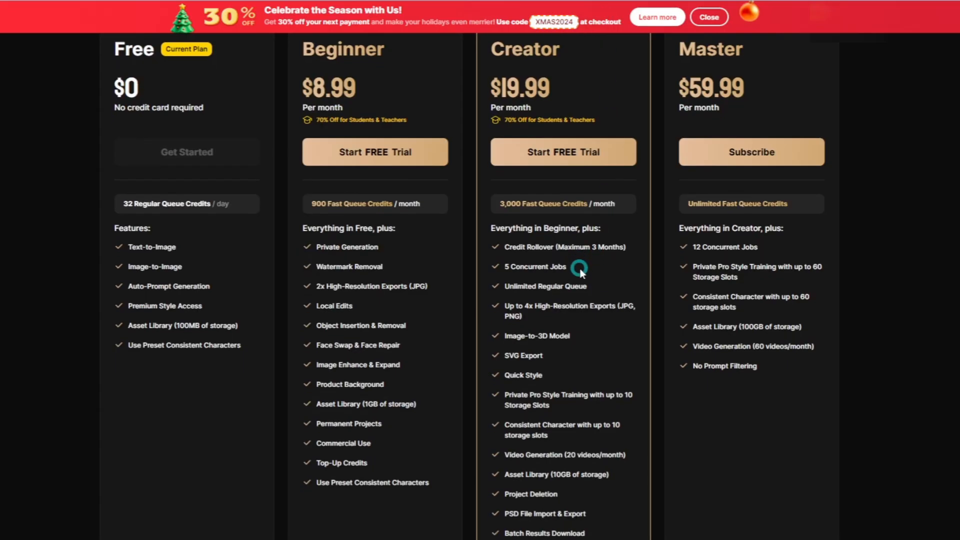
scroll(565, 285, "down", 1)
left_click_drag(514, 308, 503, 307)
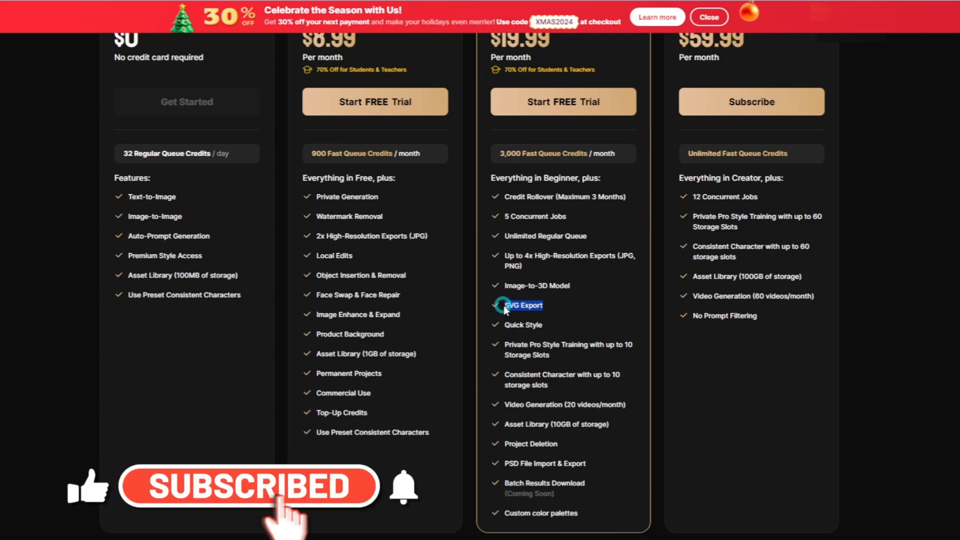
scroll(545, 275, "up", 1)
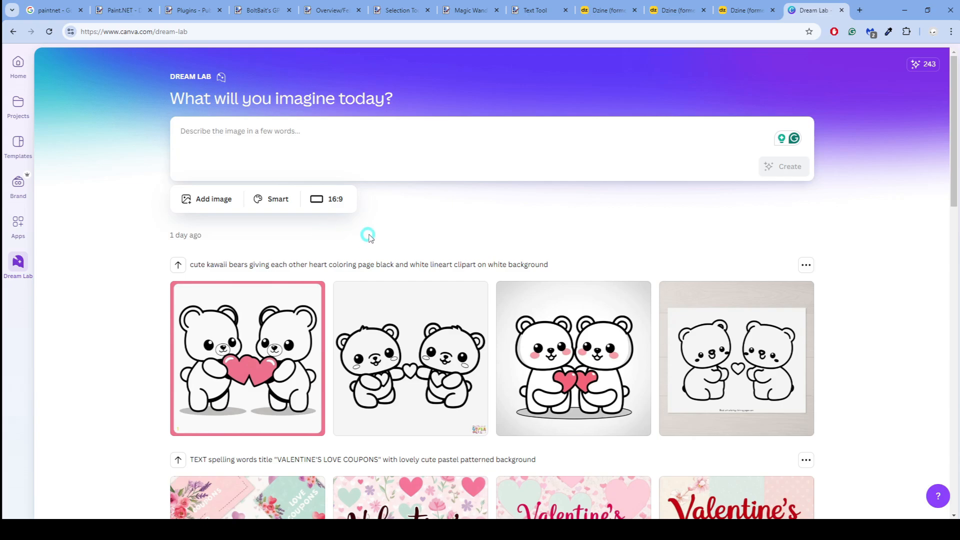
Look through the Canva Dream Lab results, including an enlarged kawaii bears coloring image and the Valentine's Love Coupons designs
scroll(376, 215, "down", 2)
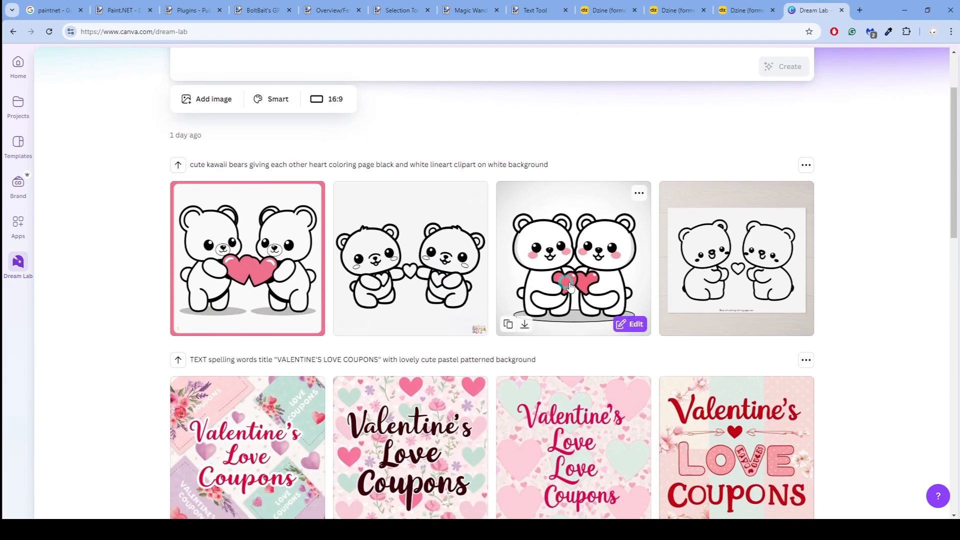
left_click(550, 247)
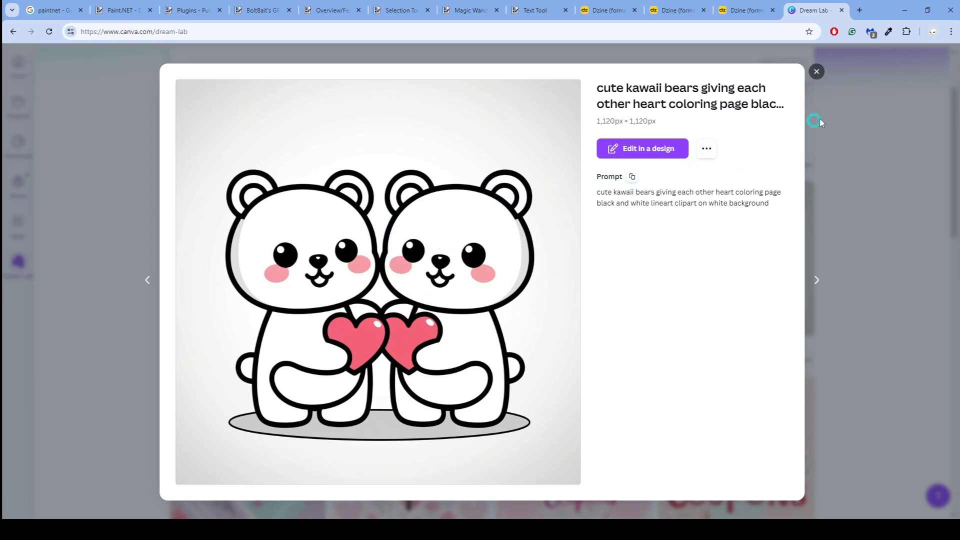
left_click(817, 71)
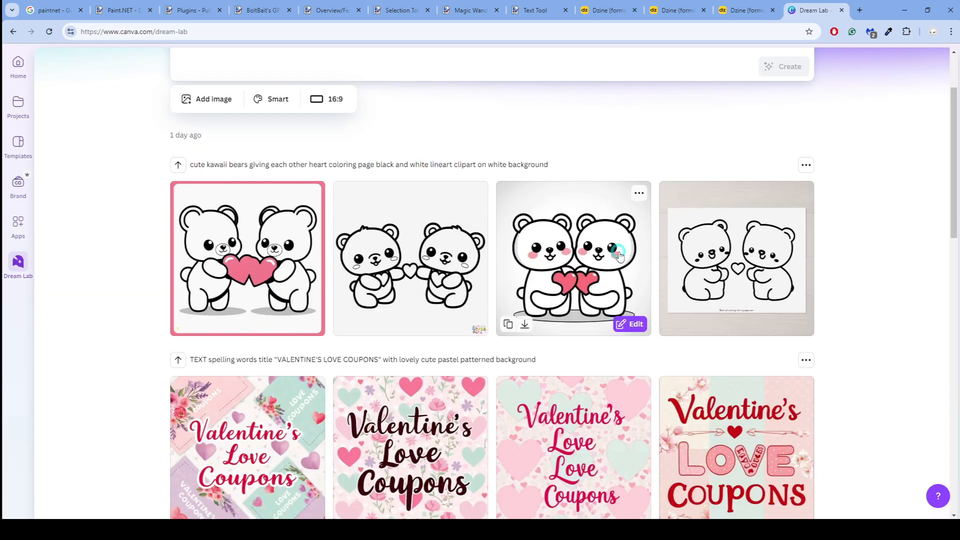
scroll(576, 260, "down", 1)
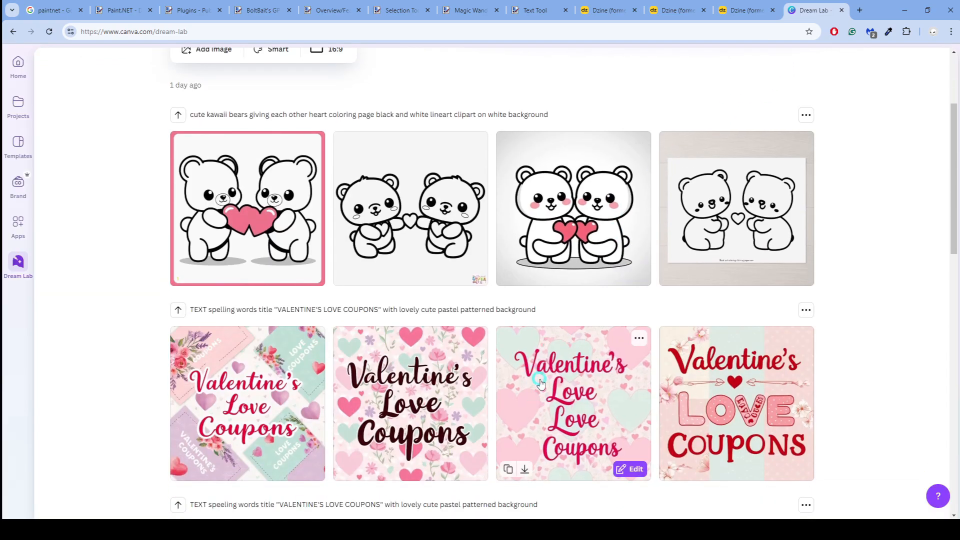
scroll(541, 382, "up", 1)
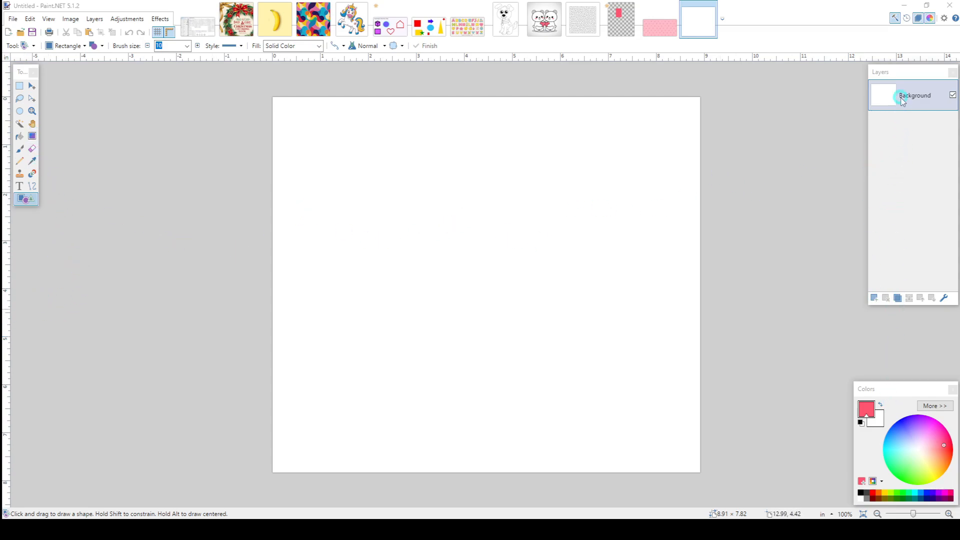
Switch to Paint.NET and toggle the Tools, Layers and Colors windows off and back on
mouse_move(900, 74)
left_mouse_down()
mouse_move(866, 124)
mouse_move(383, 150)
mouse_move(418, 160)
mouse_move(407, 171)
mouse_move(454, 195)
mouse_move(703, 159)
mouse_move(865, 81)
mouse_move(902, 83)
left_mouse_up()
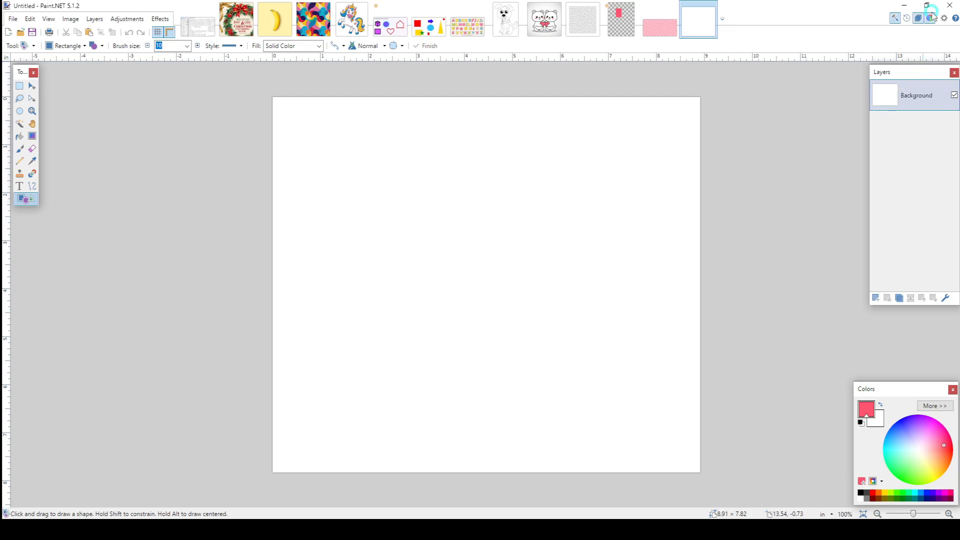
key("F2")
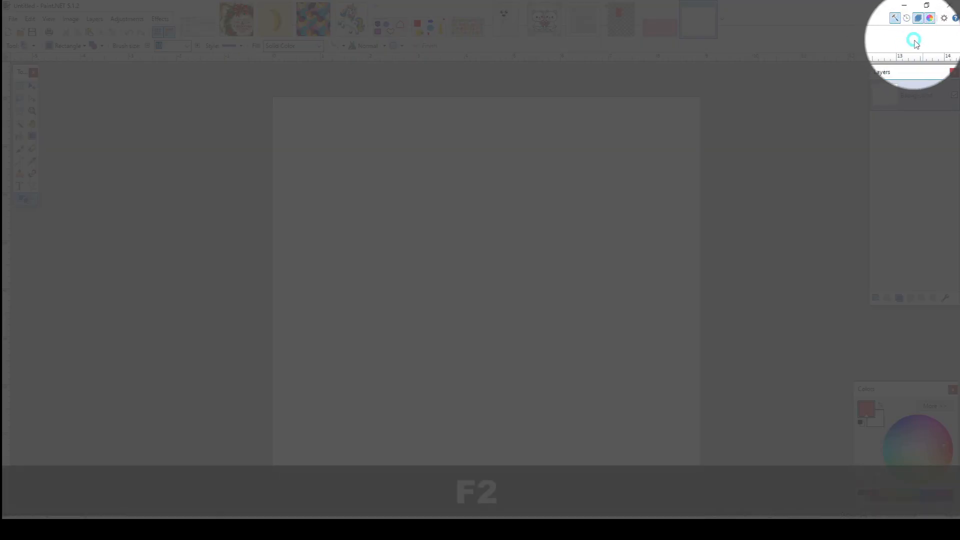
key("F1")
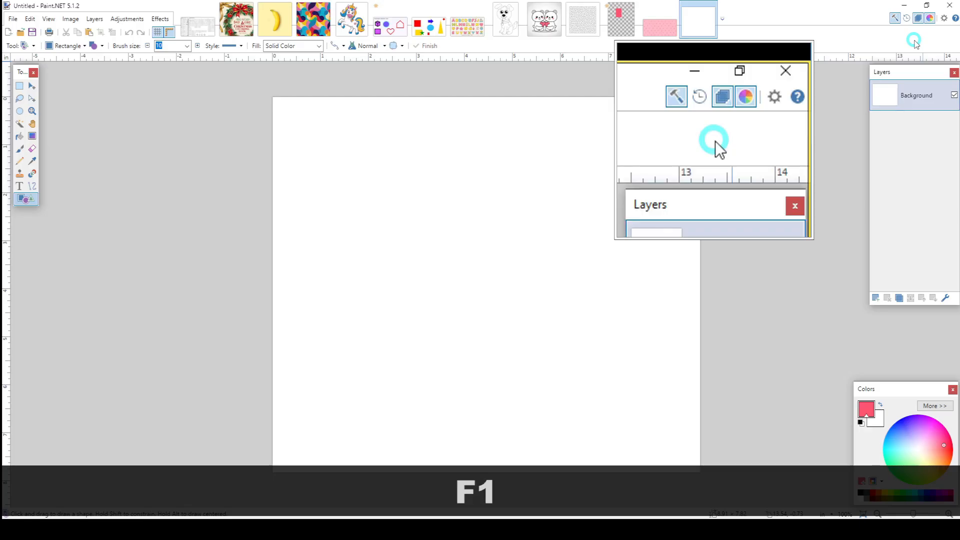
left_click(895, 18)
left_click(895, 18)
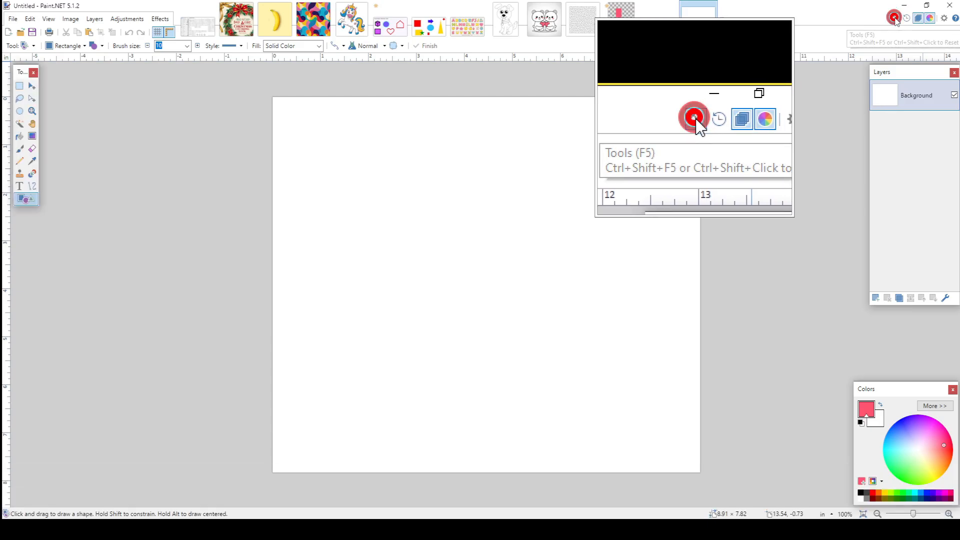
left_click(918, 20)
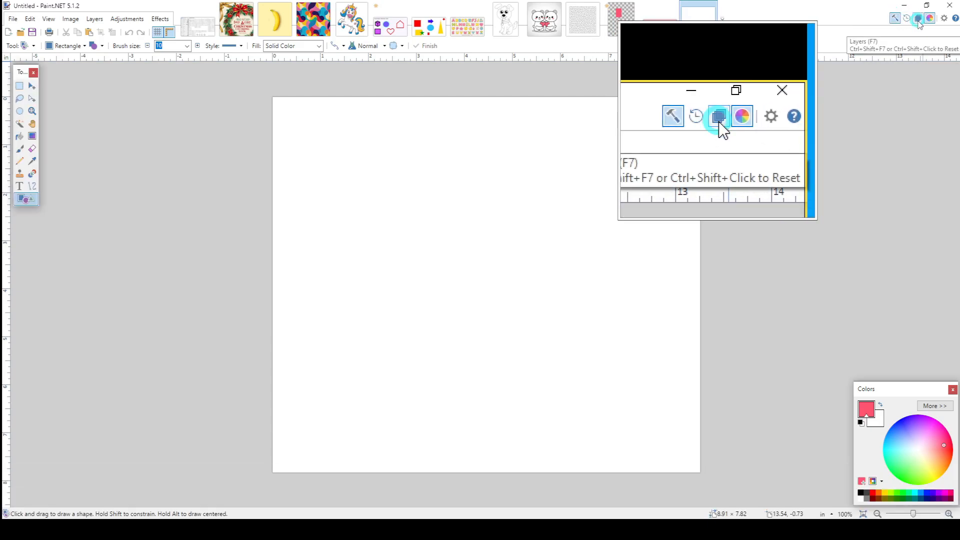
left_click(918, 20)
left_click(930, 20)
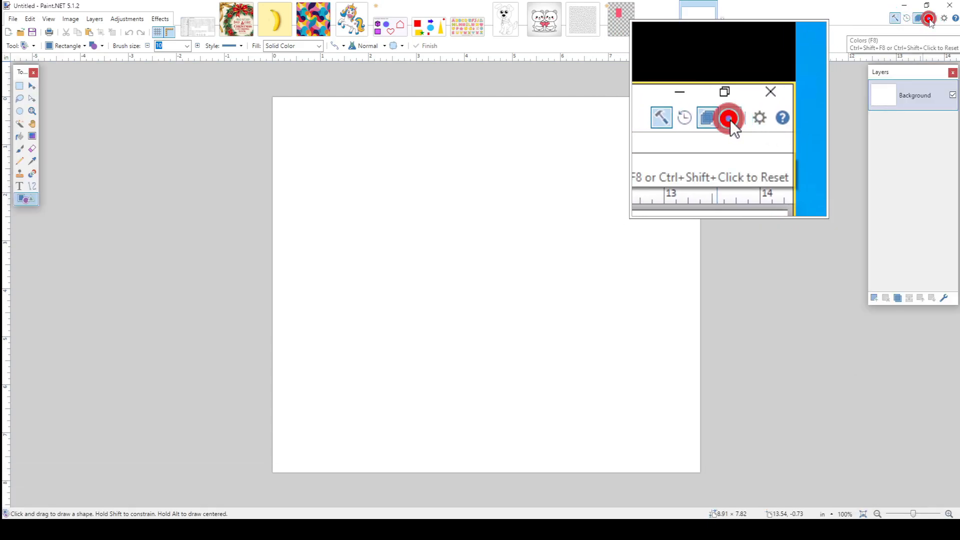
left_click(930, 20)
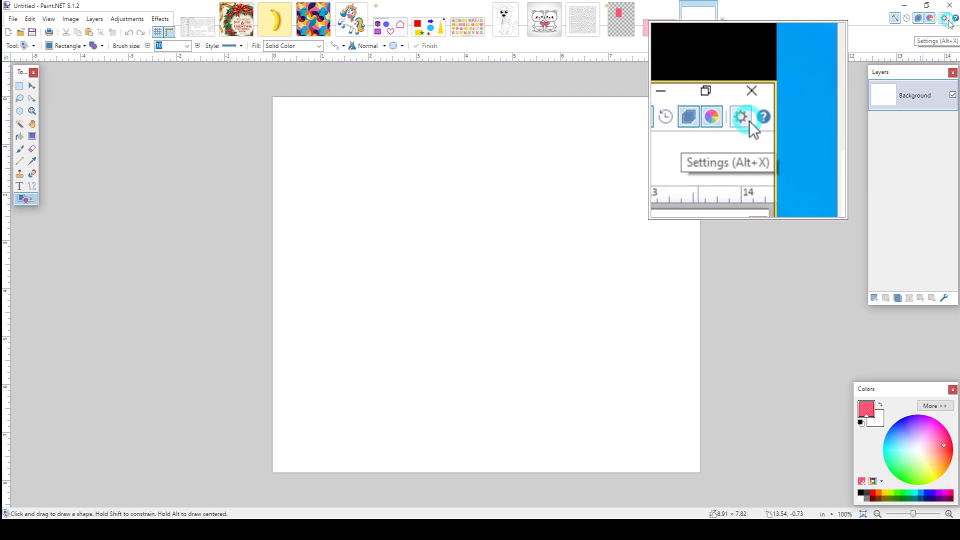
Open the program settings and examine the User Interface and Canvas options
left_click(947, 20)
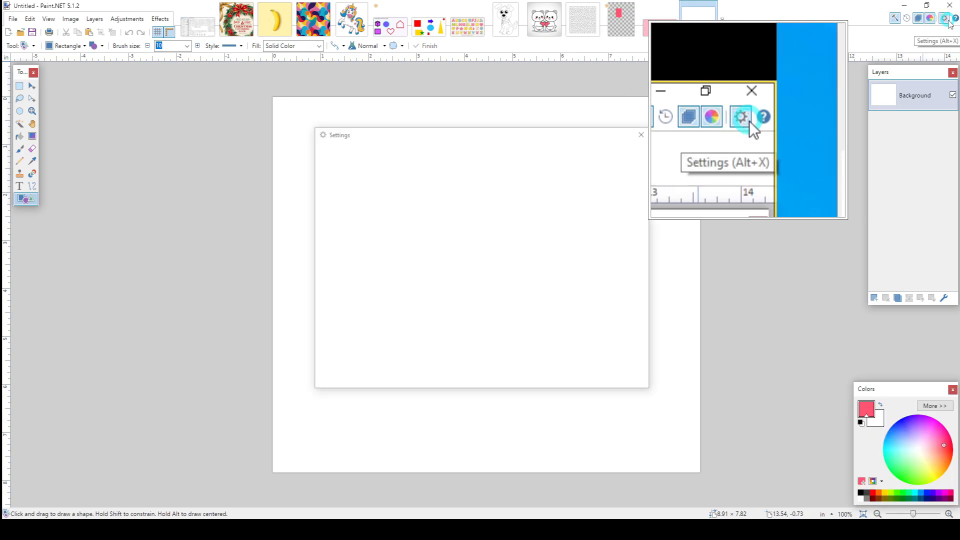
key("F1")
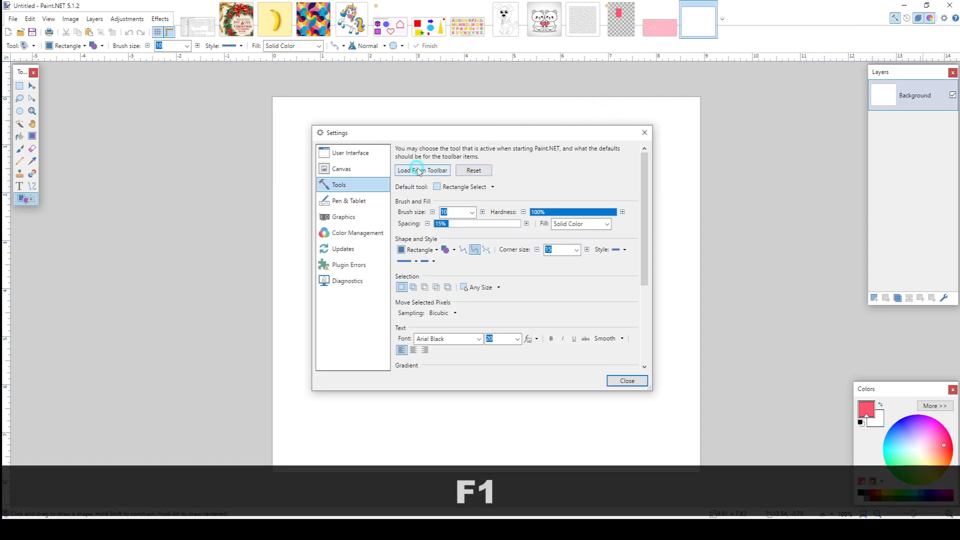
left_click(365, 154)
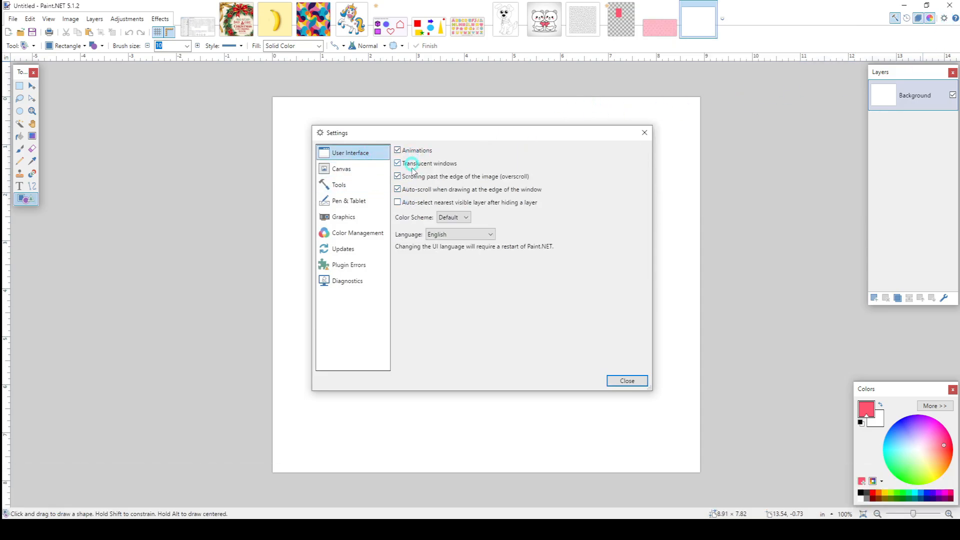
left_click(368, 175)
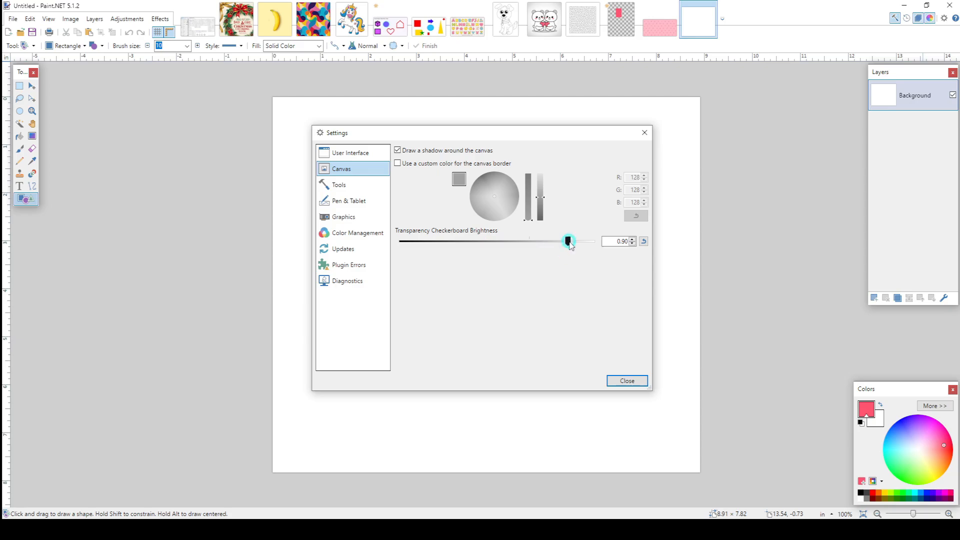
Examine the Tools settings for brush, shape, selection, text, gradient, Magic Wand and sampling defaults
left_click(373, 189)
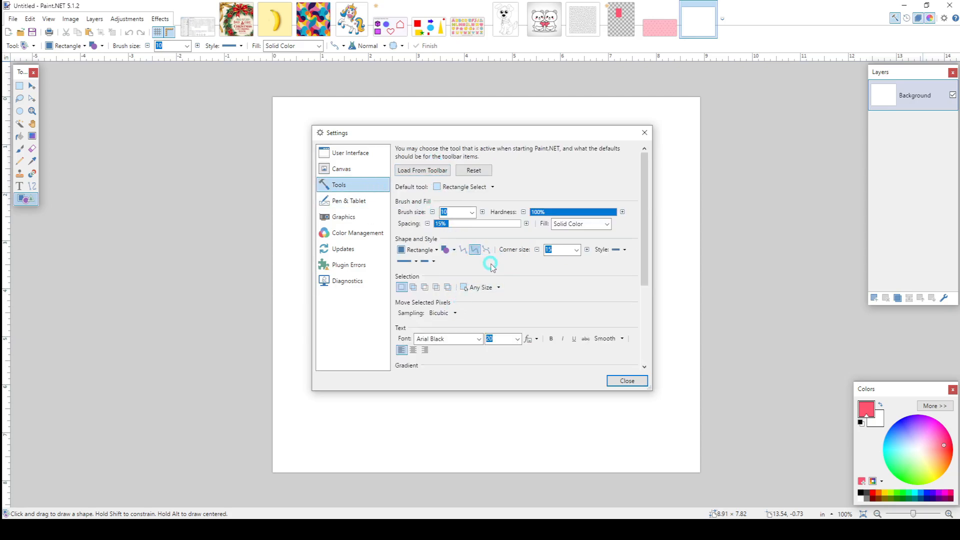
scroll(490, 265, "down", 2)
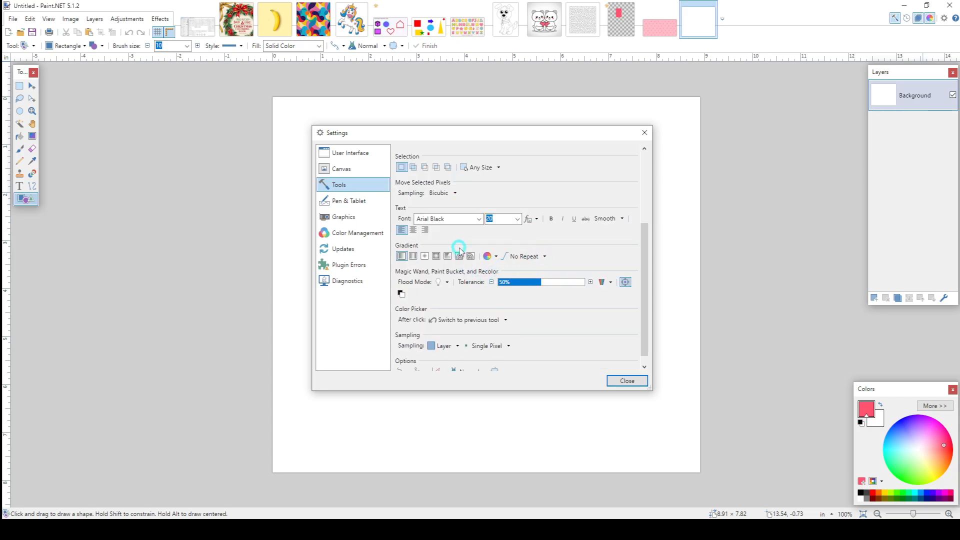
scroll(458, 250, "down", 1)
scroll(460, 308, "up", 5)
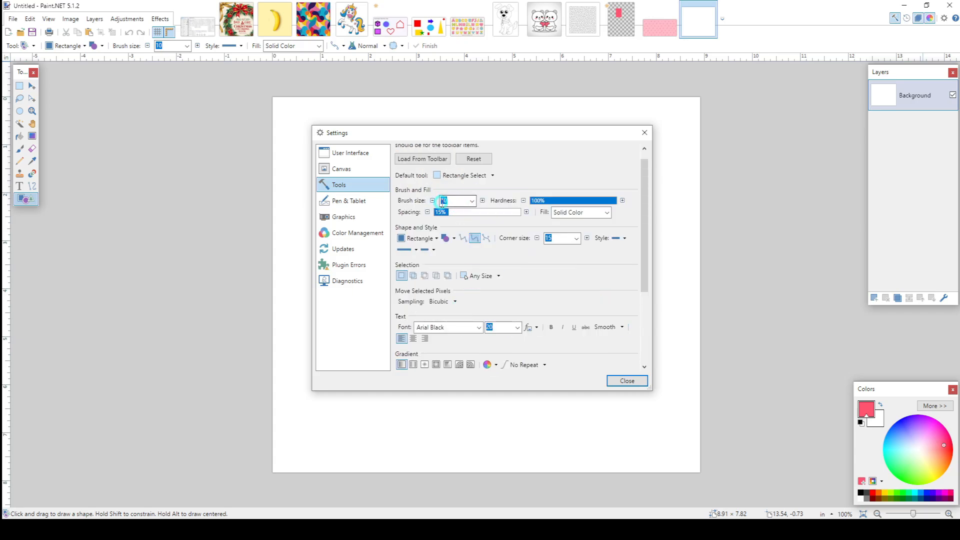
left_click(448, 199)
left_click(455, 201)
left_click(448, 201)
scroll(450, 248, "down", 3)
left_click(429, 220)
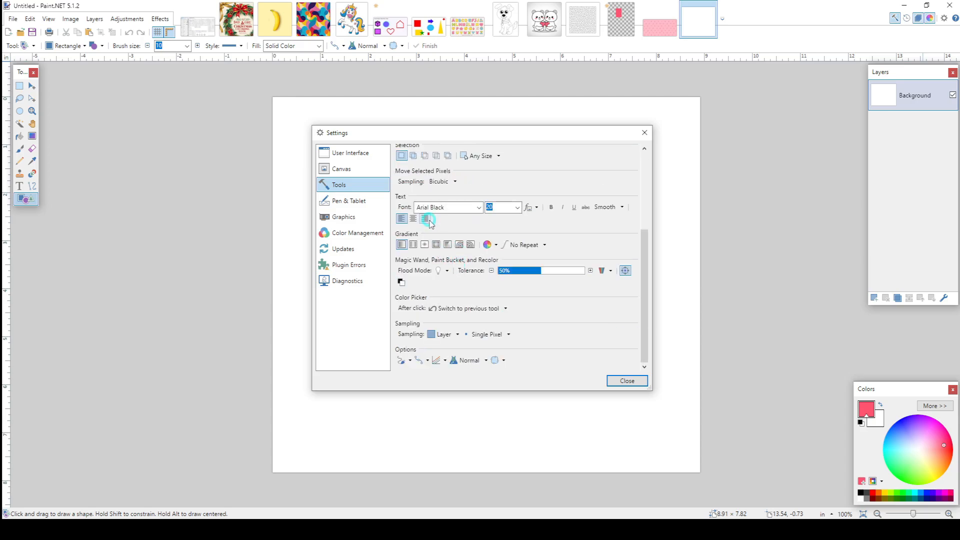
left_click(470, 262)
scroll(456, 256, "up", 3)
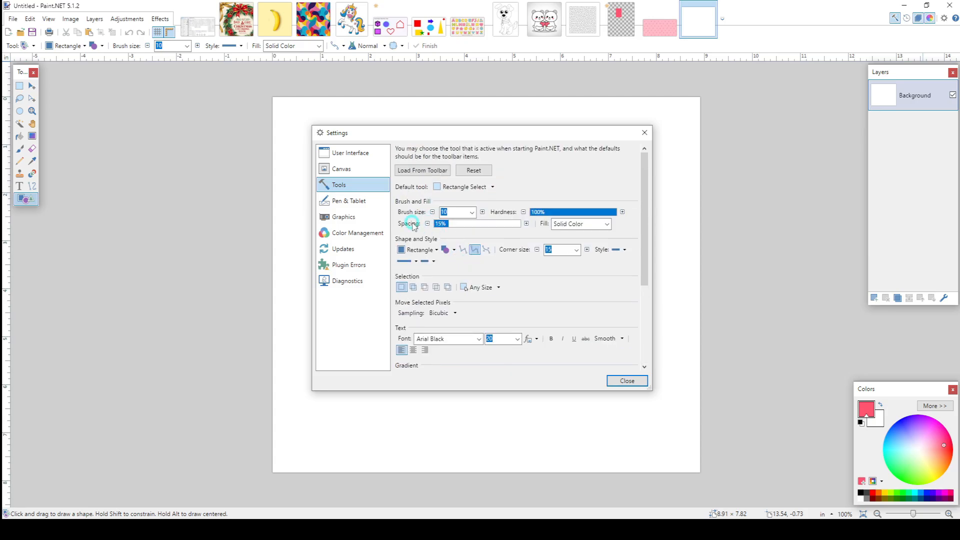
Review the Pen & Tablet, Graphics, Color Management, Updates, Plugin Errors and Diagnostics settings, and close the settings
left_click(367, 204)
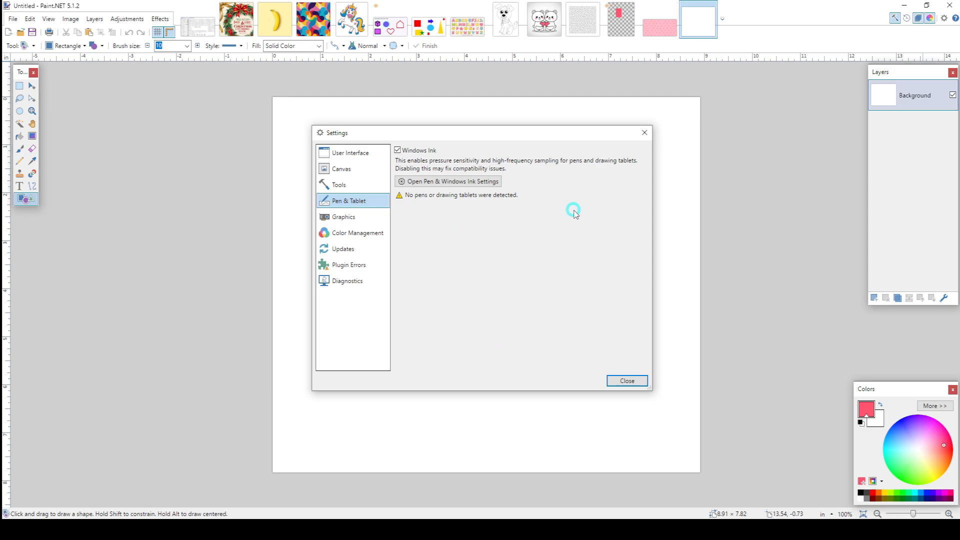
left_click(370, 219)
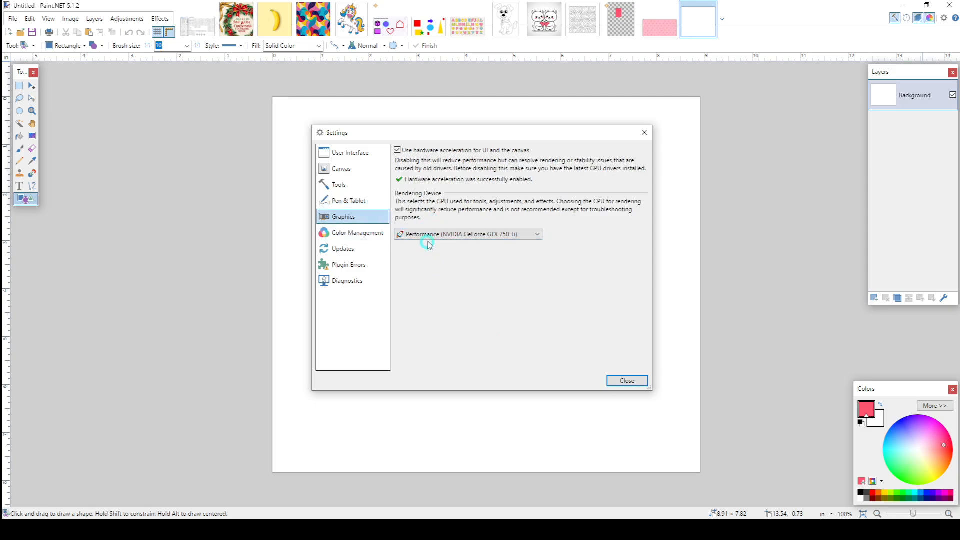
left_click(345, 234)
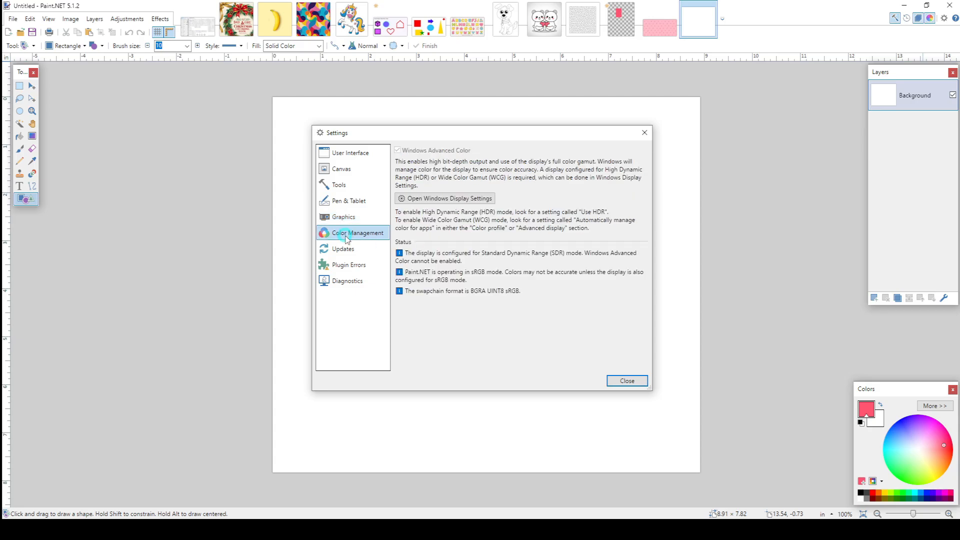
left_click(346, 249)
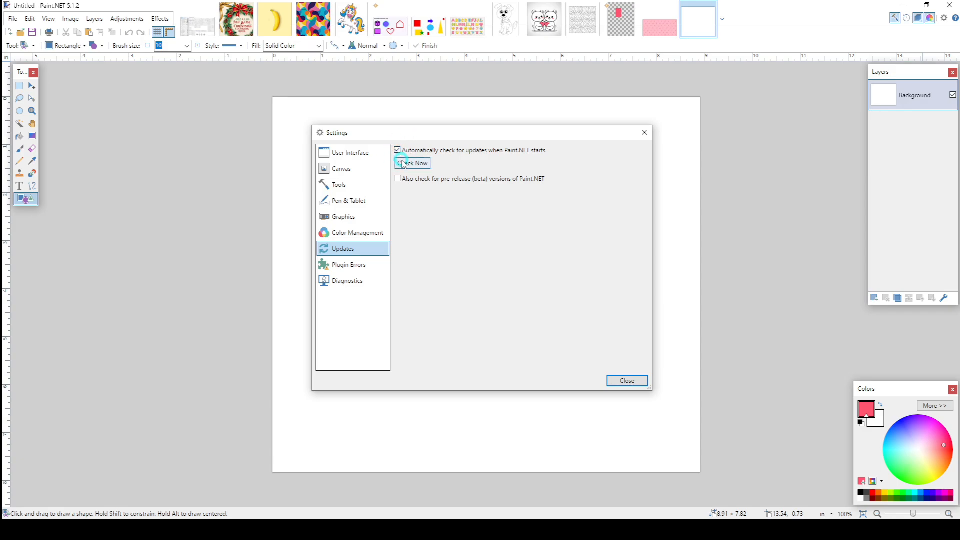
left_click(375, 264)
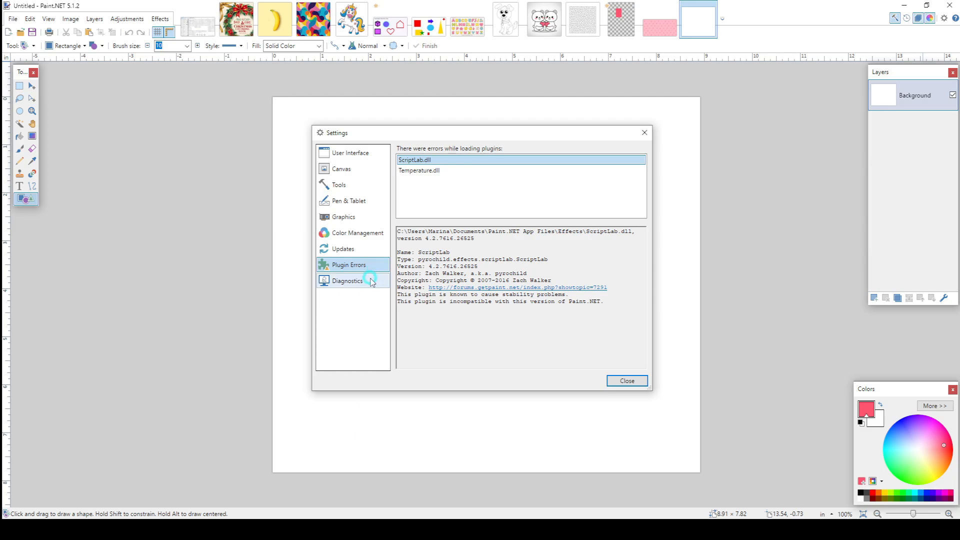
left_click(371, 282)
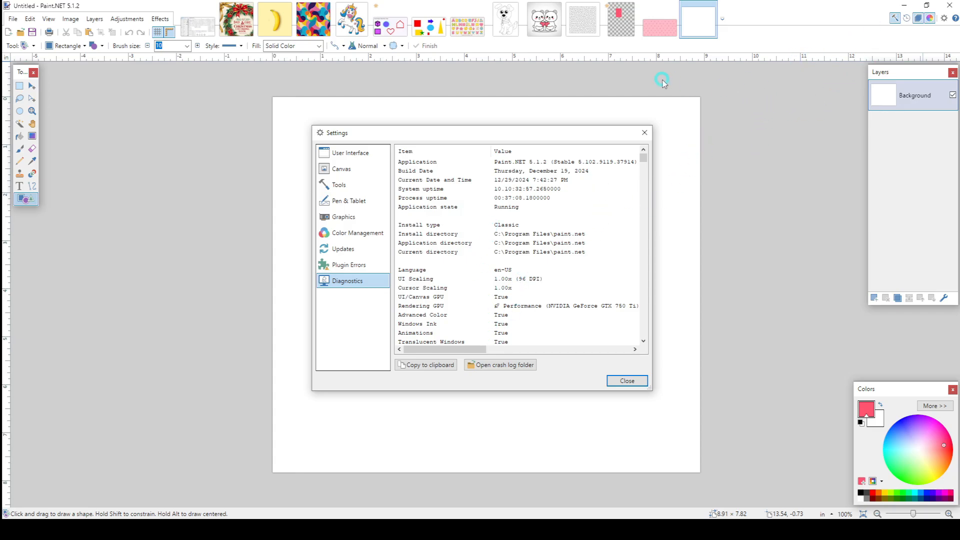
left_click(644, 132)
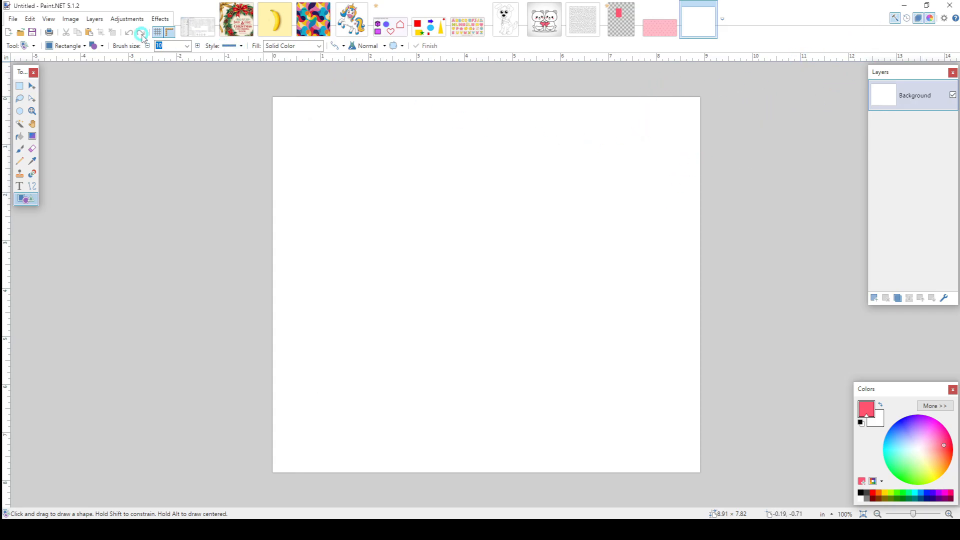
Inspect the grid and ruler toggles, and bring up the SHORTCUTS reference image to review the tool and menu shortcuts
key("F1")
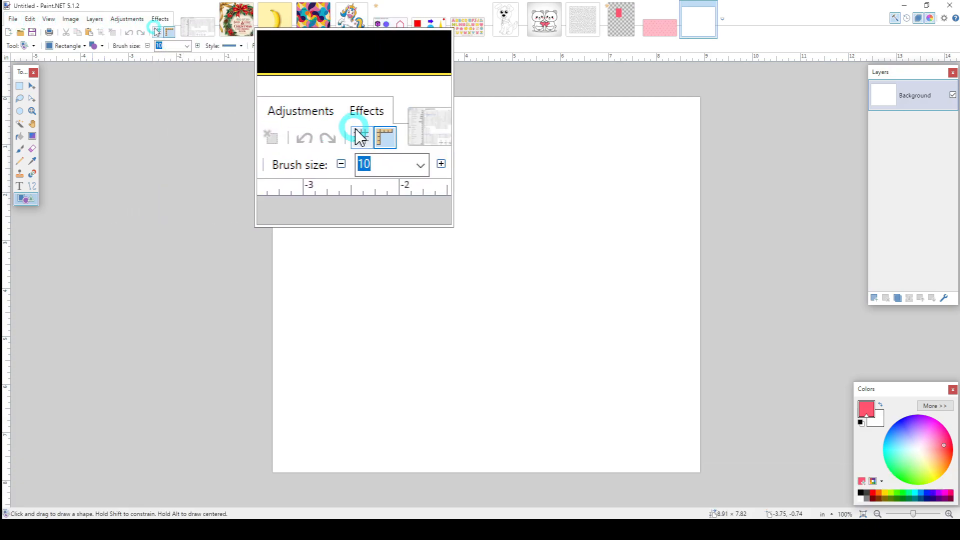
key("F1")
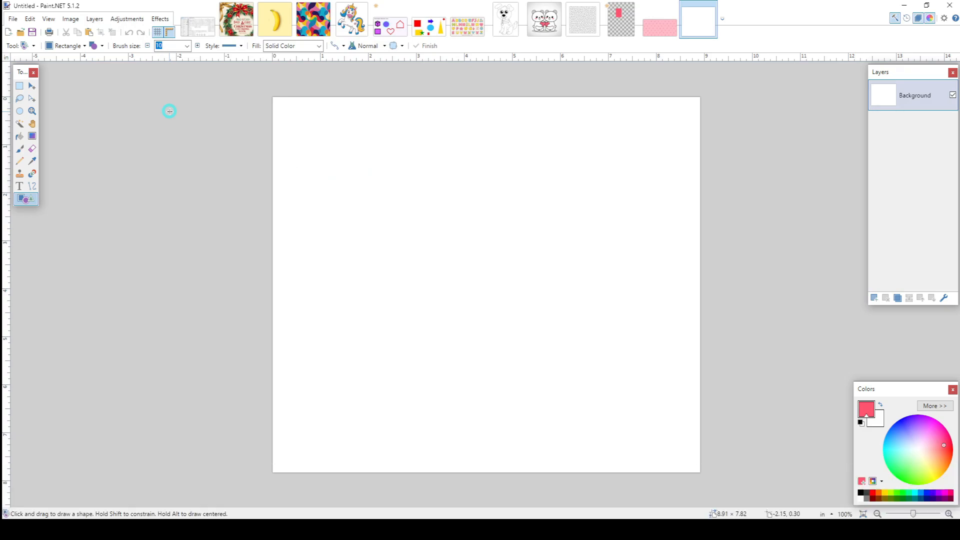
left_click(190, 30)
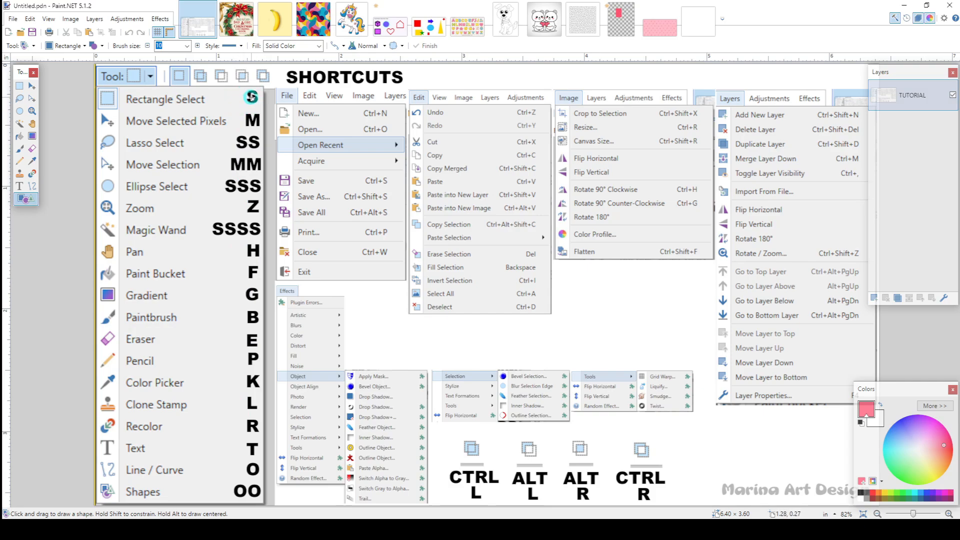
left_click(285, 190)
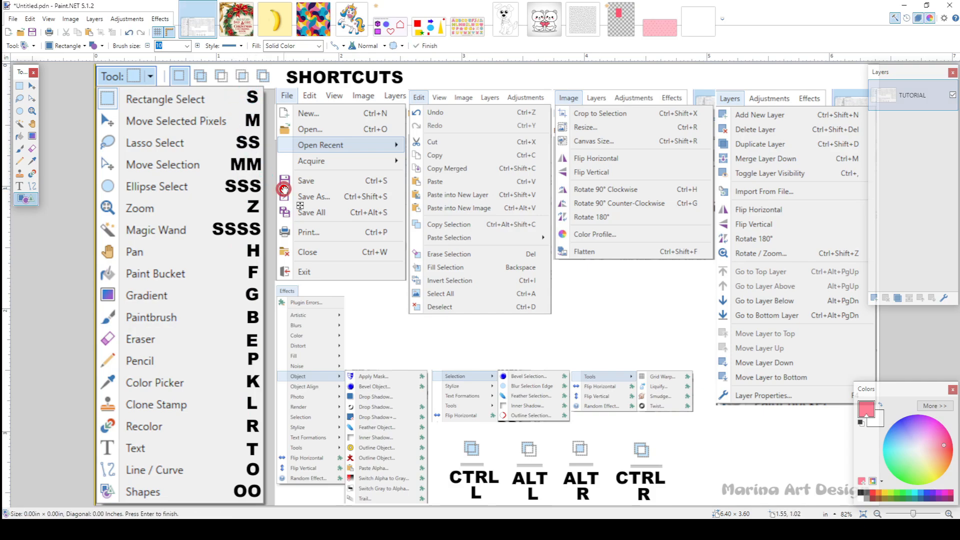
Cycle through the selection tools back to Rectangle Select, and switch to the Rectangle Selection Tool example image
key("s")
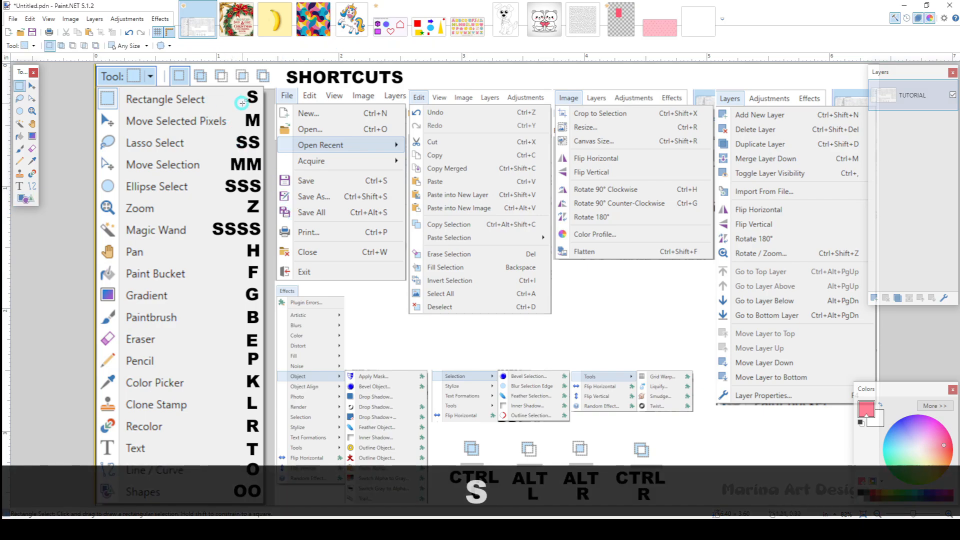
key("s")
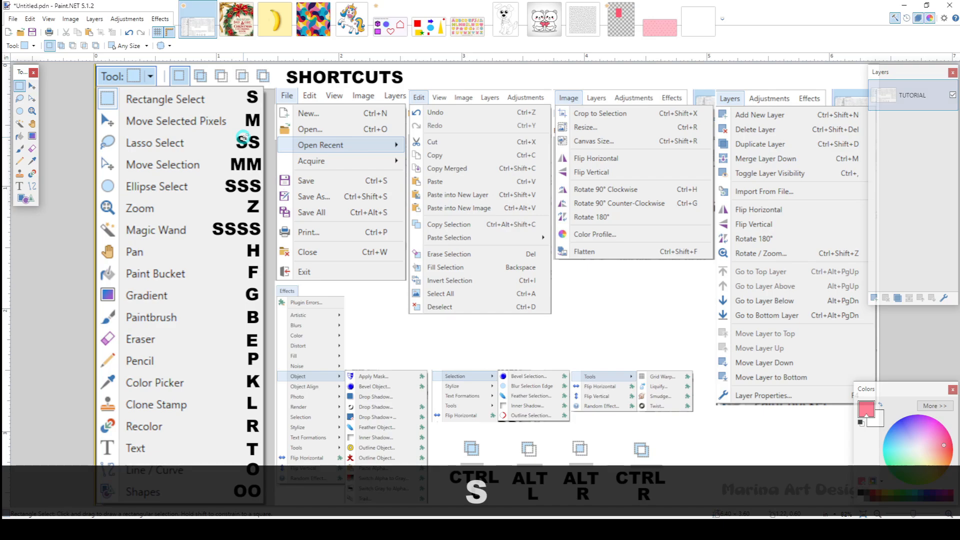
key("s")
key("s")
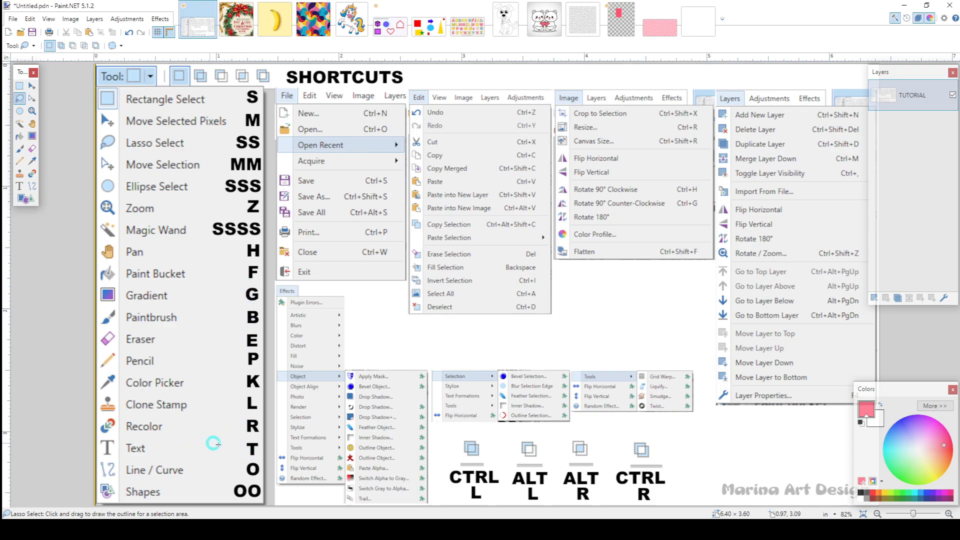
key("s")
key("s")
key("s")
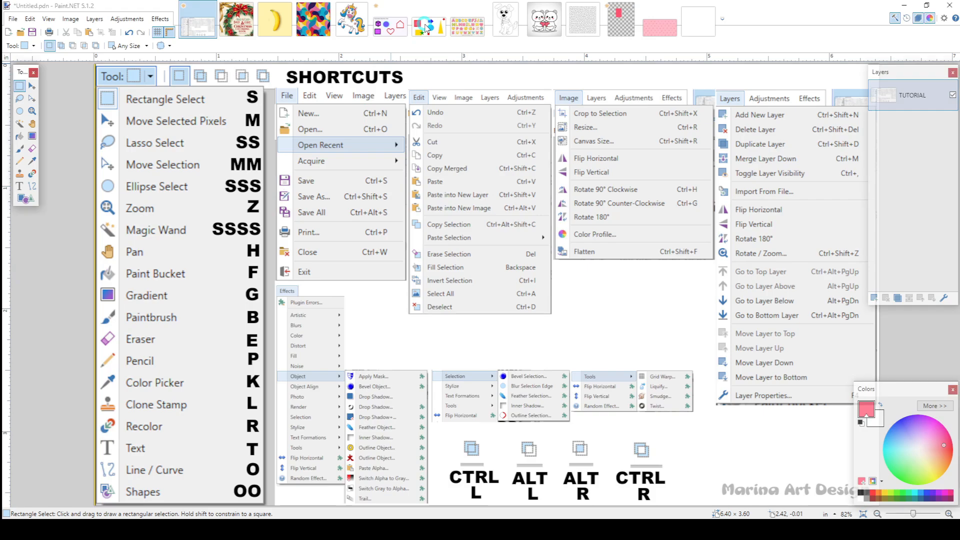
left_click(422, 31)
left_click(389, 29)
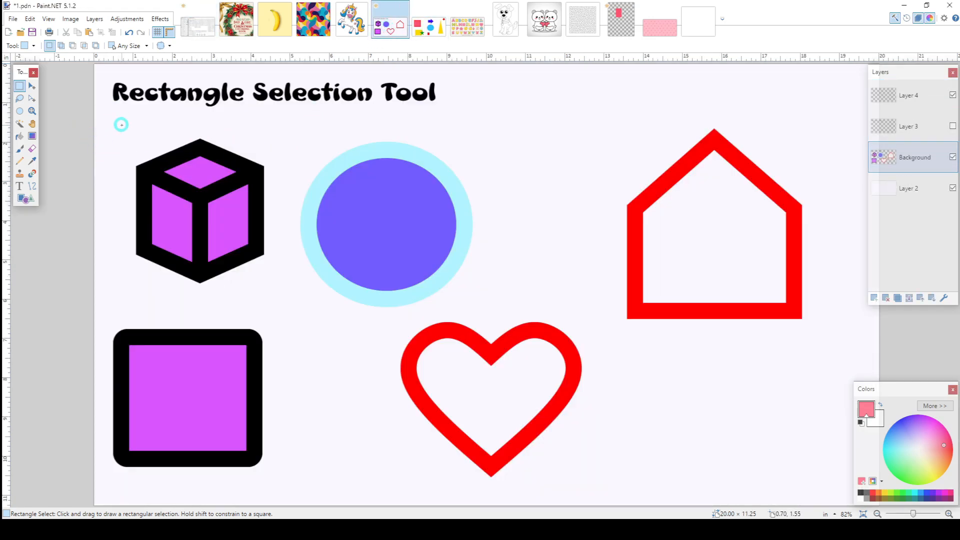
Select the purple cube with a rectangle about 4.15 × 4.27 in, move its pixels over the heart and back, and deselect it
left_click_drag(121, 124, 285, 293)
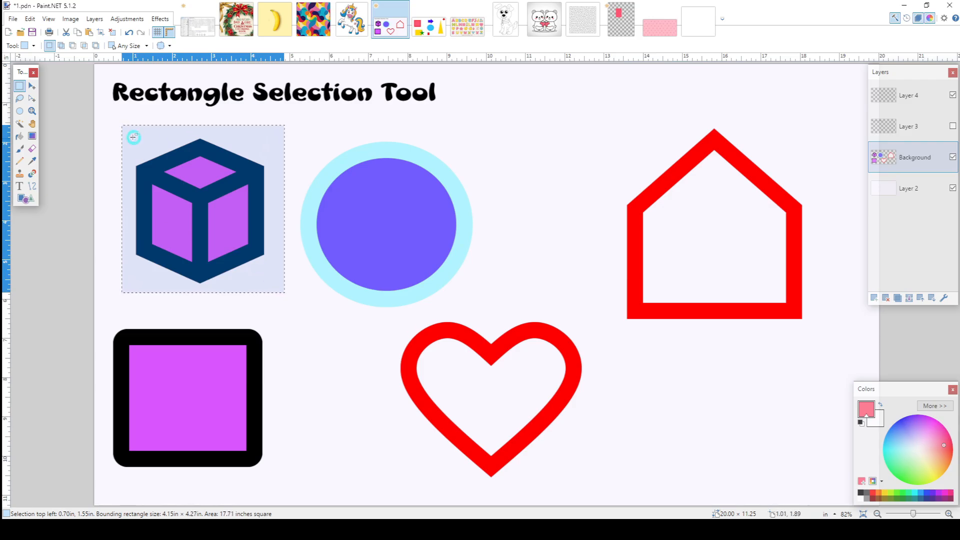
left_click(32, 86)
left_click_drag(152, 166, 314, 311)
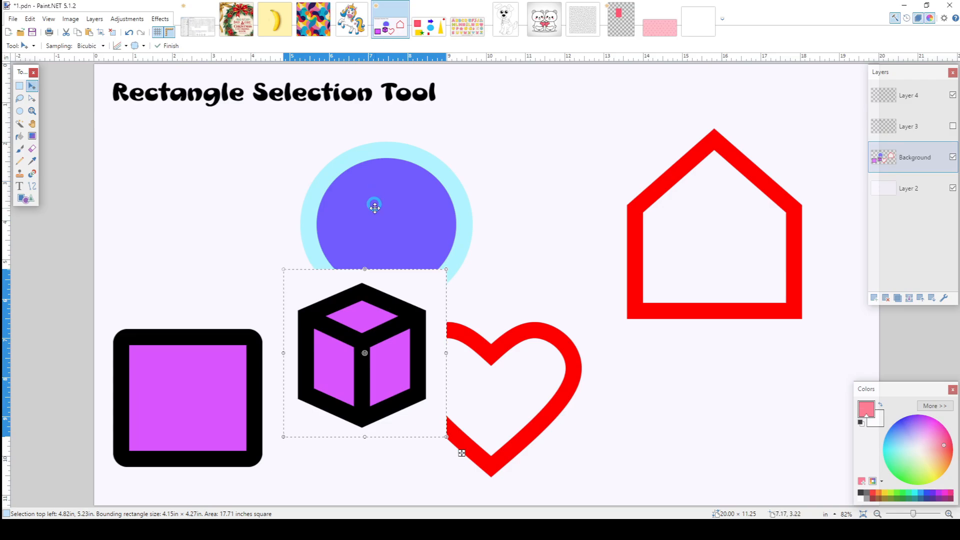
left_click_drag(358, 340, 227, 202)
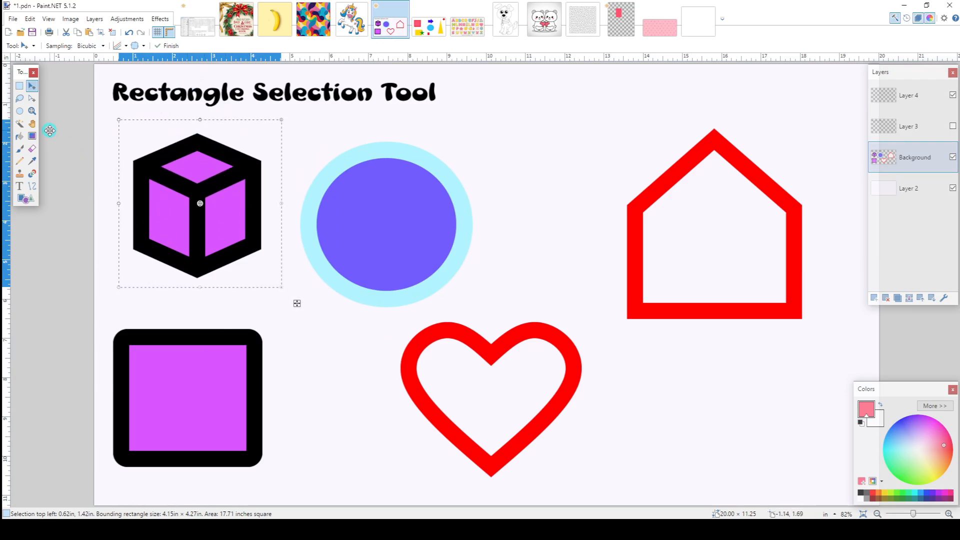
left_click(19, 85)
left_click(82, 120)
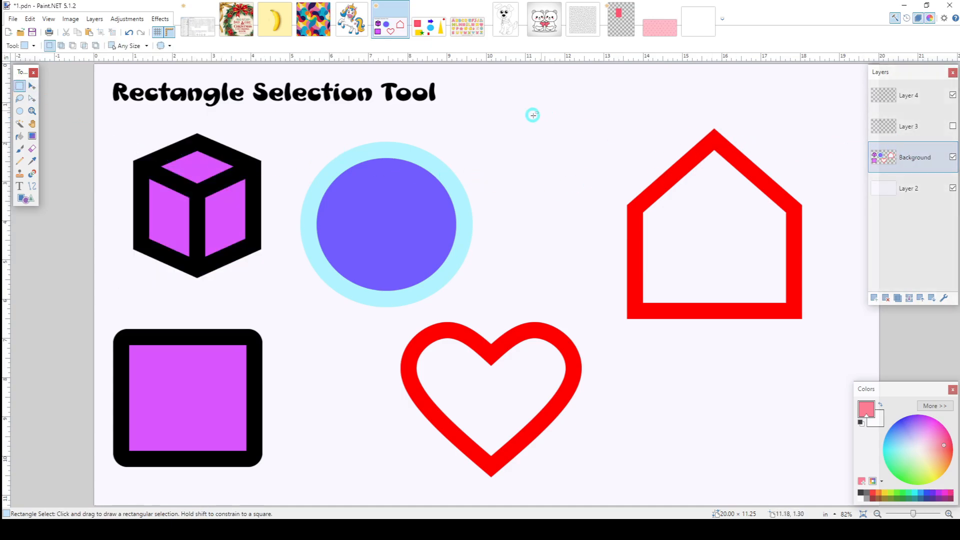
Select the purple cube with a rectangle about 4.59 × 4.34 in, and paste a copy of it into a new layer
left_click_drag(108, 125, 288, 296)
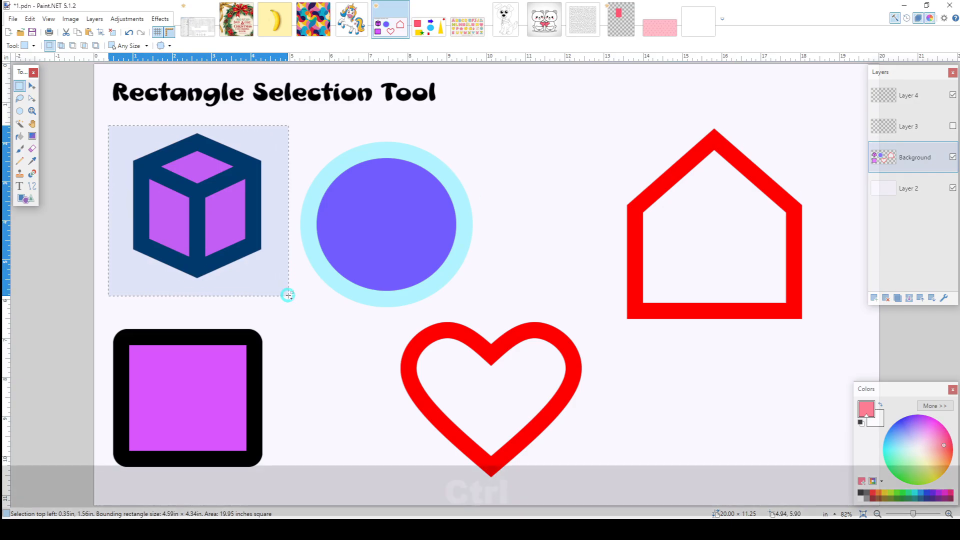
key("ctrl+c")
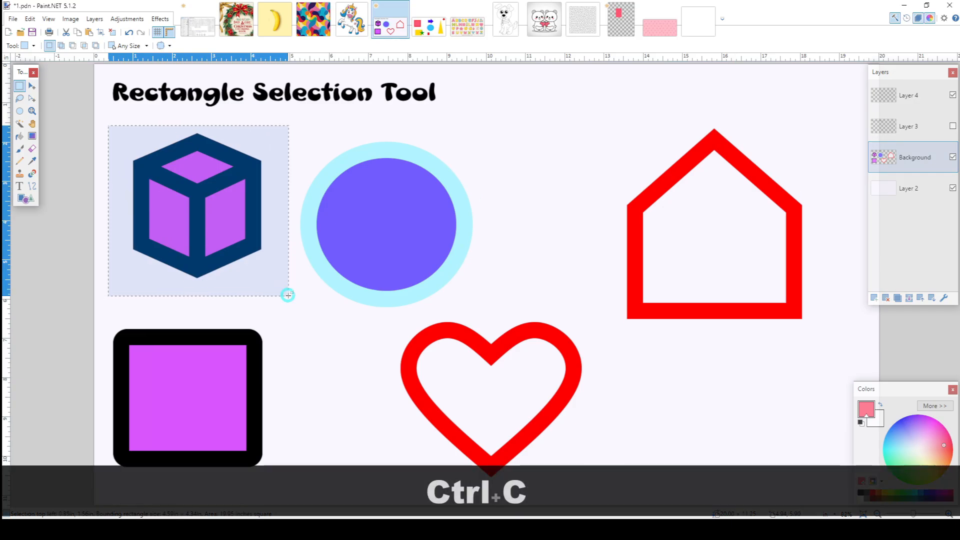
key("ctrl+shift+v")
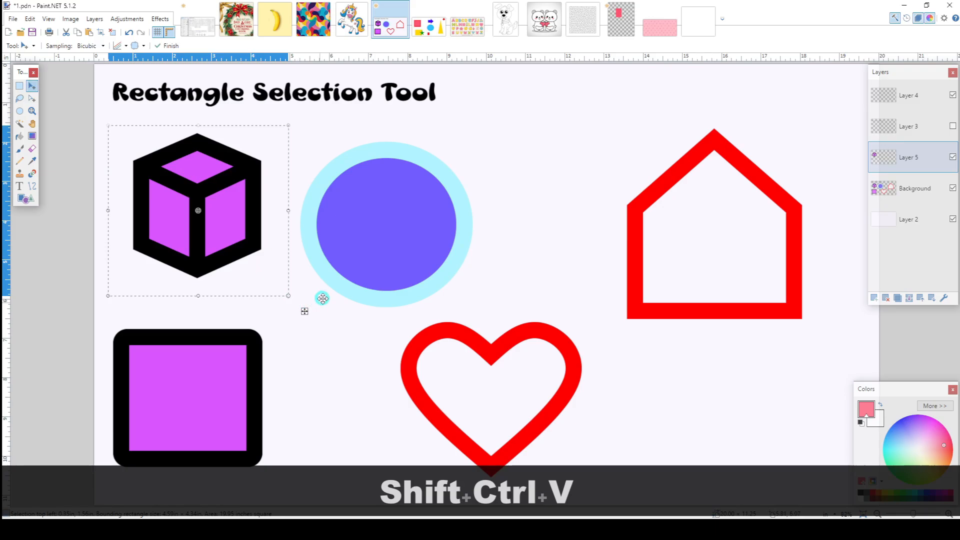
Move the copied cube to the upper part of the canvas between the circle and the house outline, and deselect it
left_click_drag(228, 204, 411, 247)
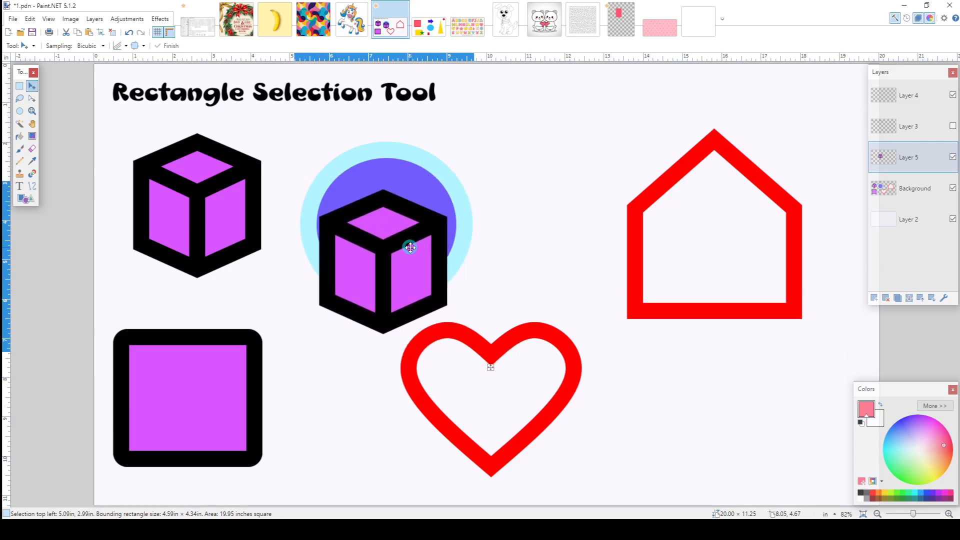
left_click(103, 24)
left_click_drag(343, 223, 406, 203)
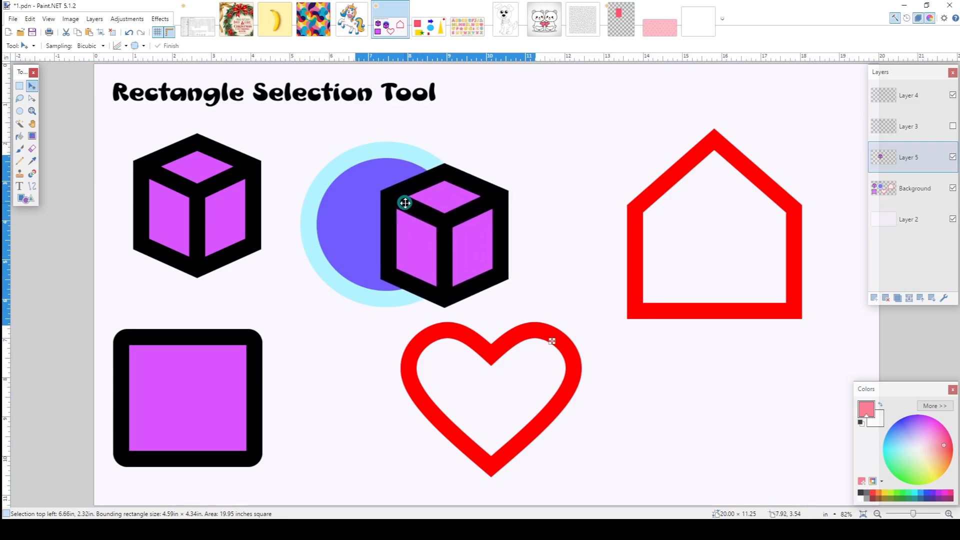
left_click_drag(405, 203, 409, 201)
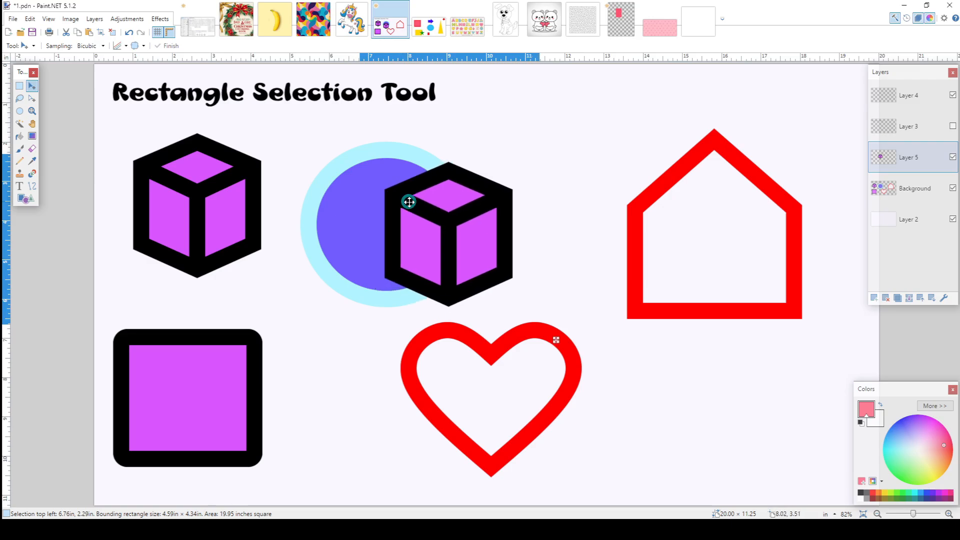
left_click_drag(409, 202, 517, 114)
mouse_move(552, 160)
left_mouse_down()
mouse_move(422, 255)
mouse_move(463, 232)
mouse_move(526, 150)
mouse_move(547, 149)
left_mouse_up()
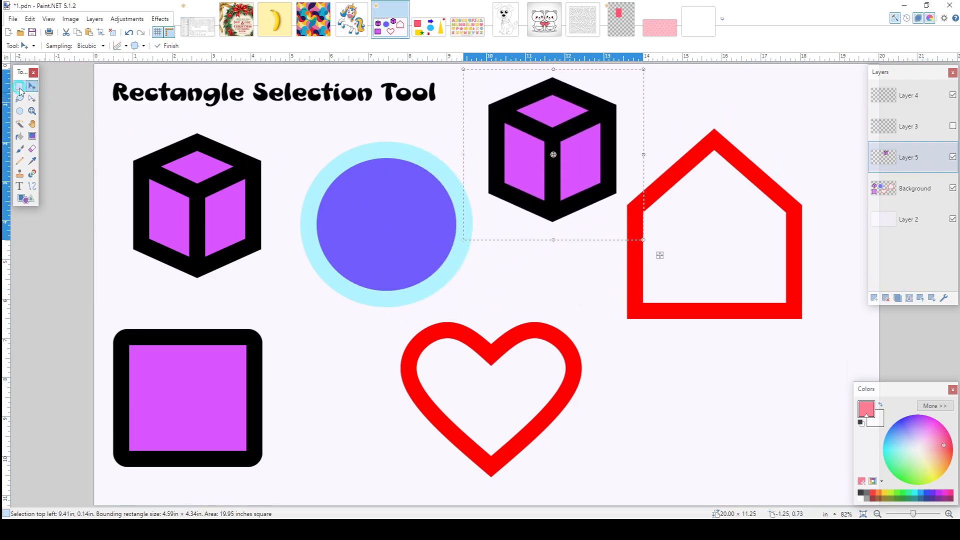
left_click(20, 88)
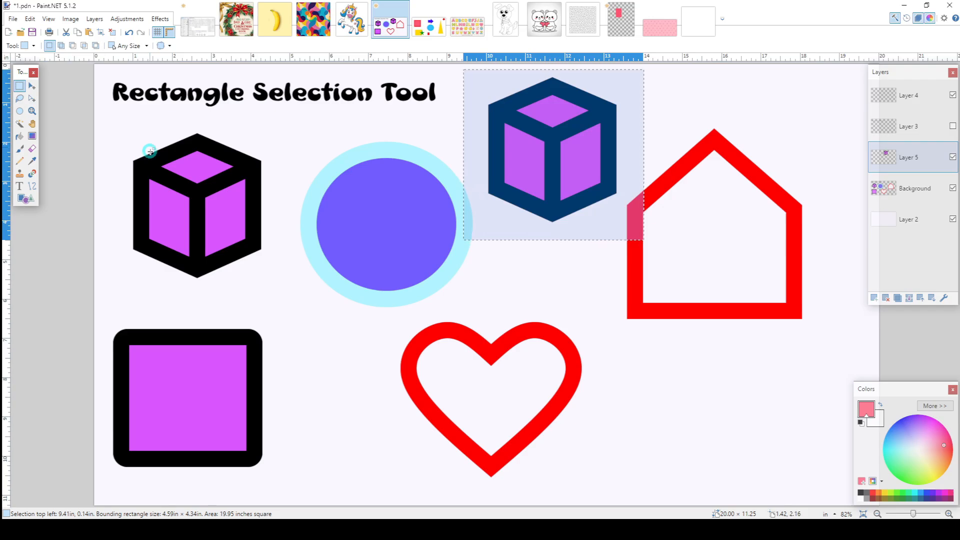
left_click(147, 131)
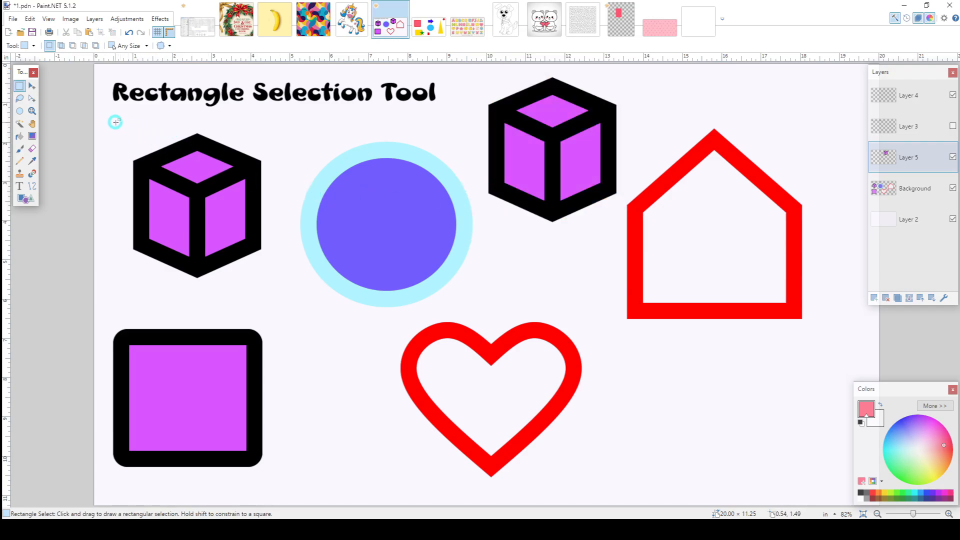
Draw a rectangular selection around the original cube, and replace it with one about 3.97 × 3.95 in around the copied cube
left_click_drag(116, 122, 276, 292)
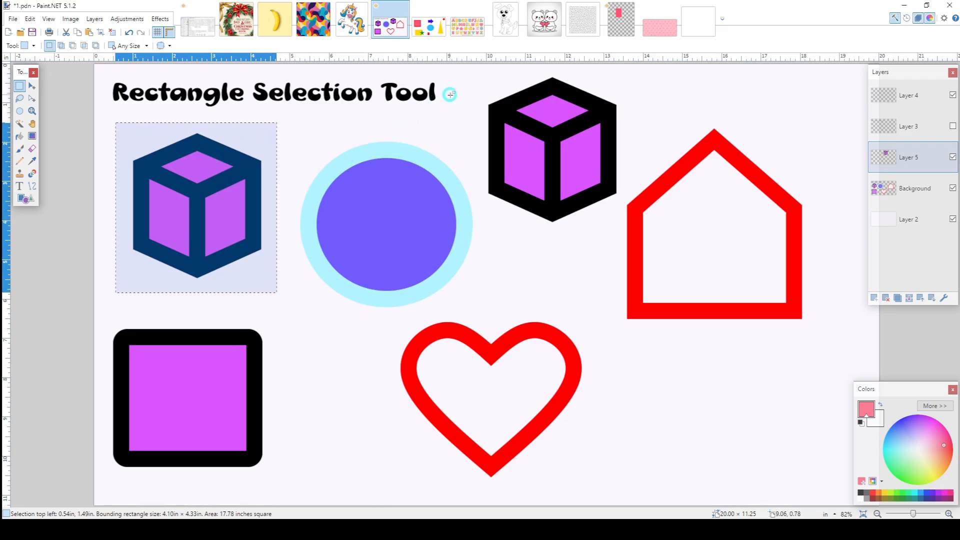
left_click_drag(482, 75, 639, 230)
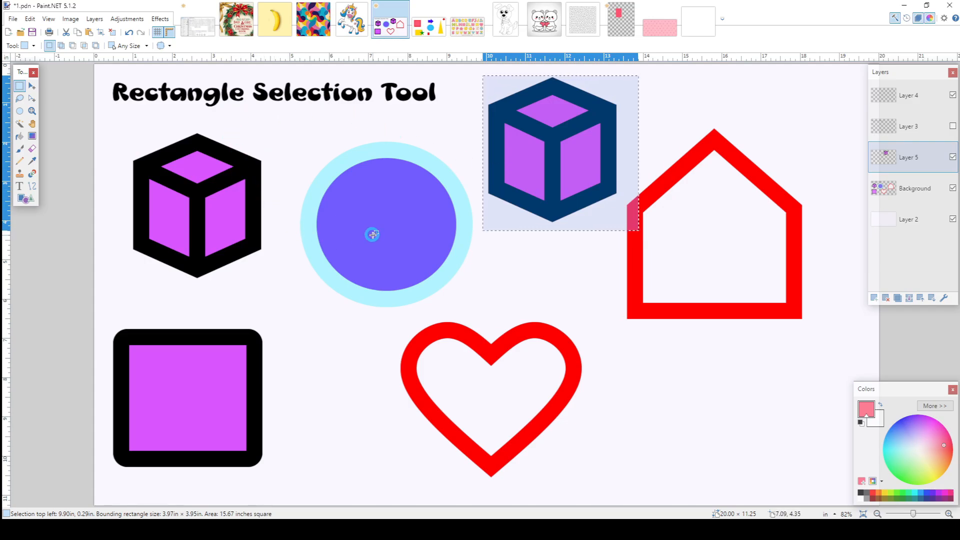
key("F1")
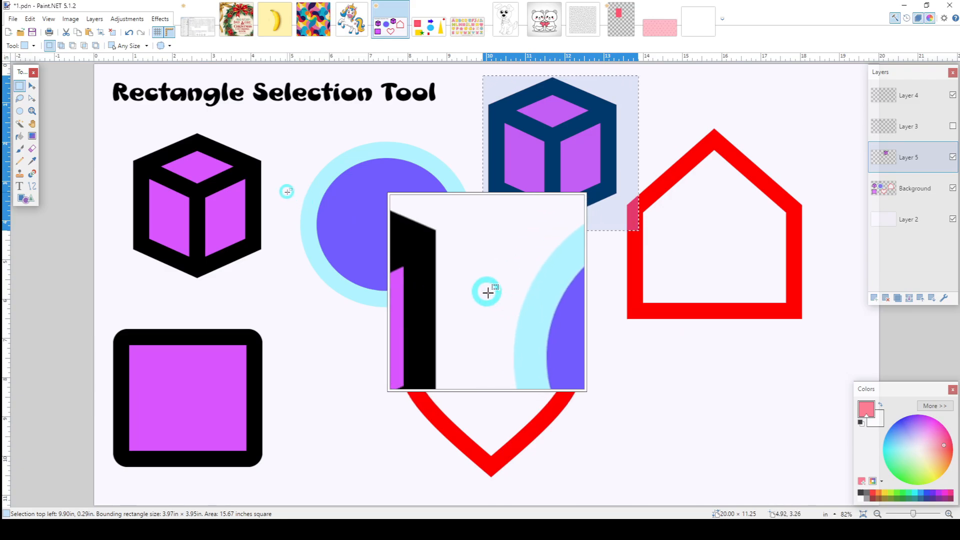
key("ctrl")
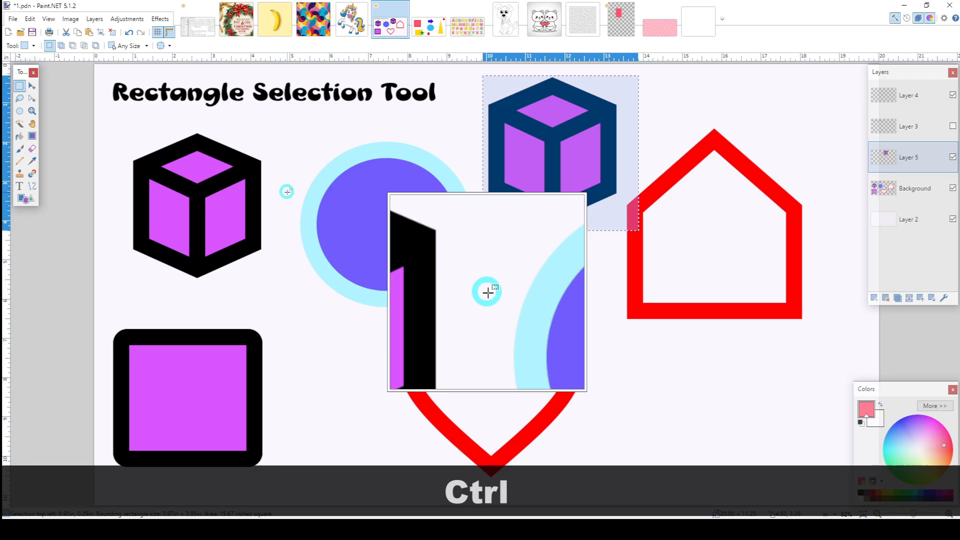
key("alt")
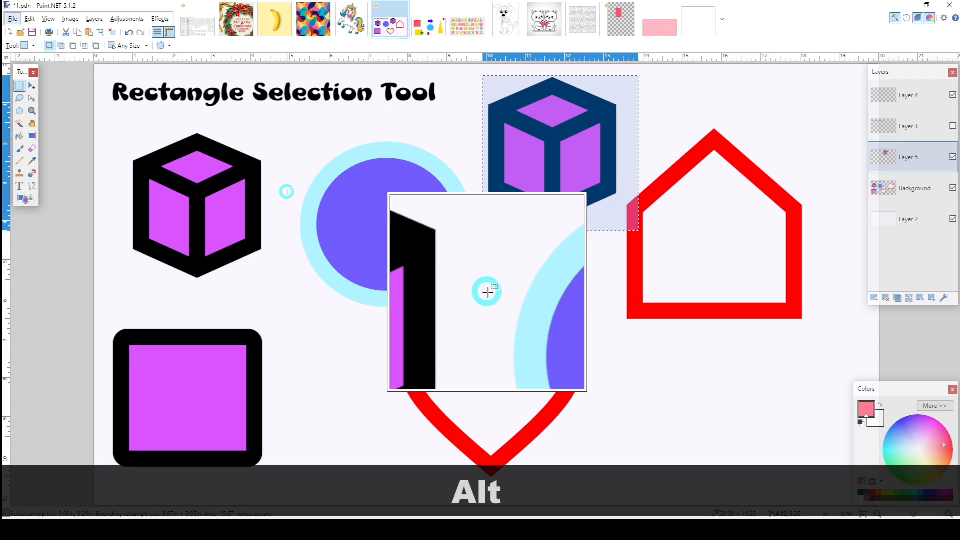
key("ctrl")
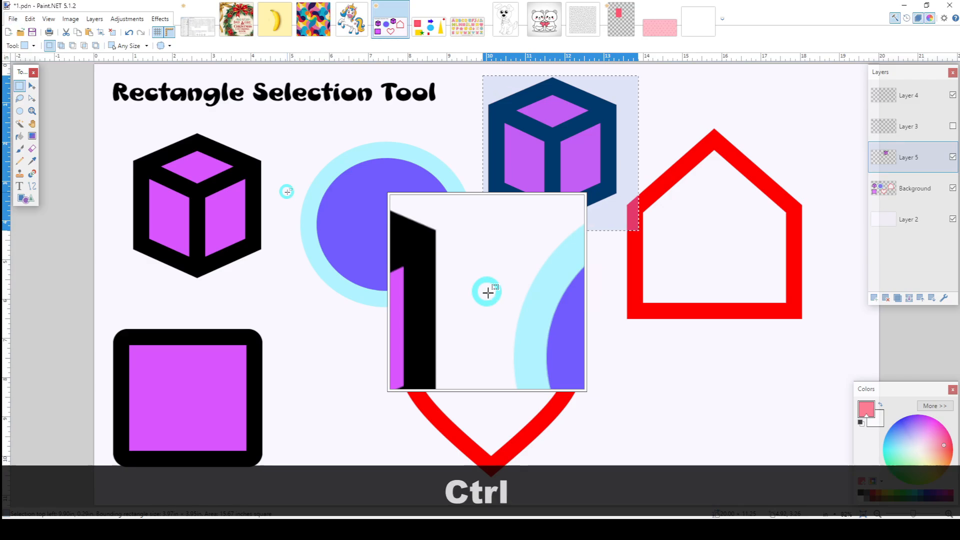
key("alt")
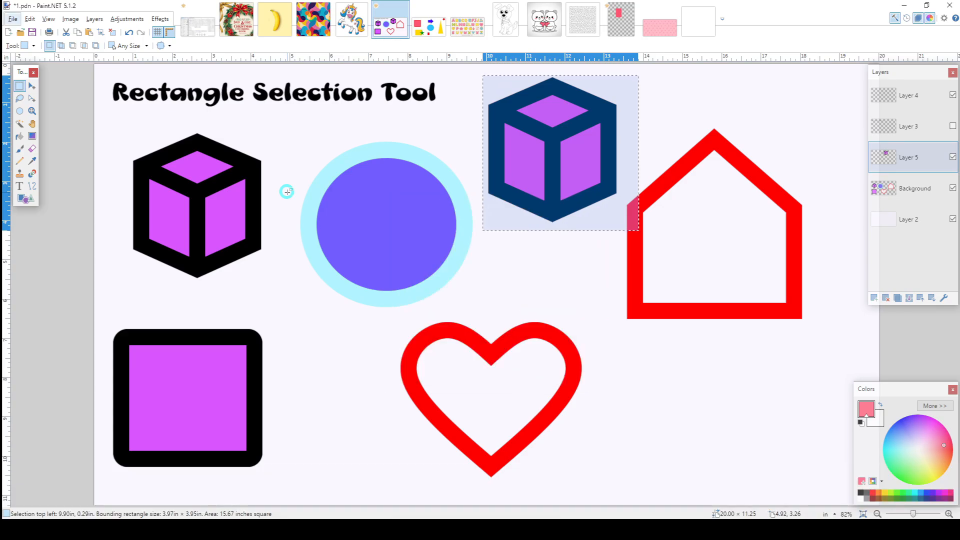
key("F1")
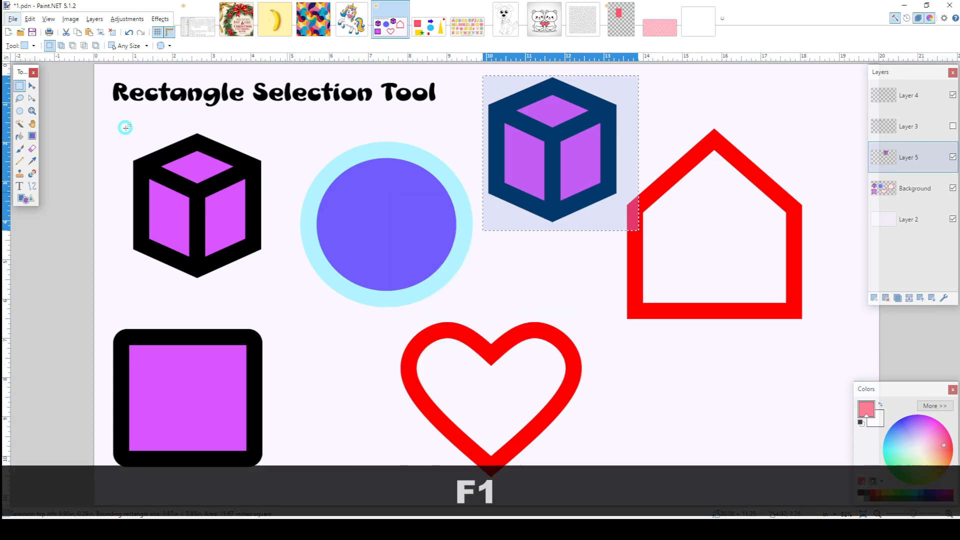
Select the original cube, and add rectangles around the copied cube, the heart's upper half and the house's base to the selection
left_click_drag(126, 128, 277, 288)
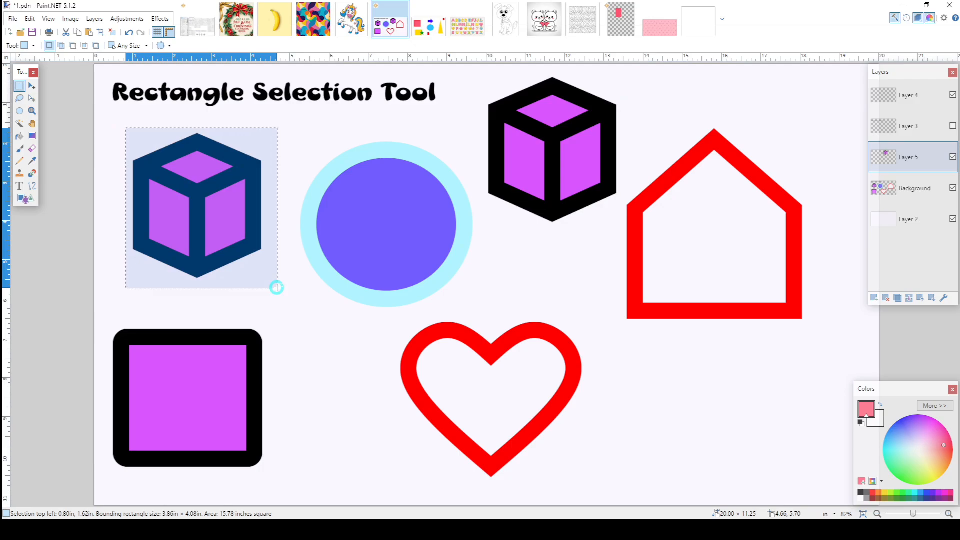
key("ctrl")
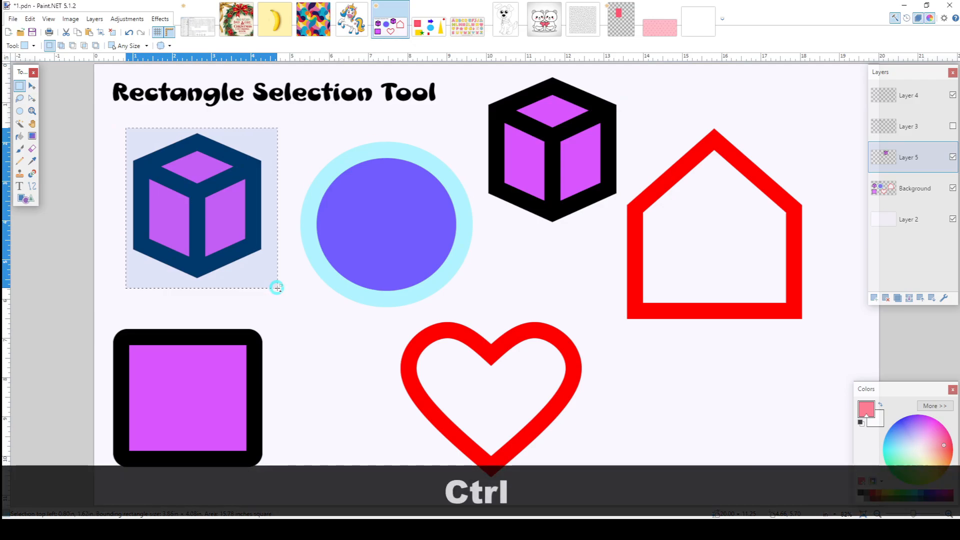
left_click_drag(474, 75, 623, 220)
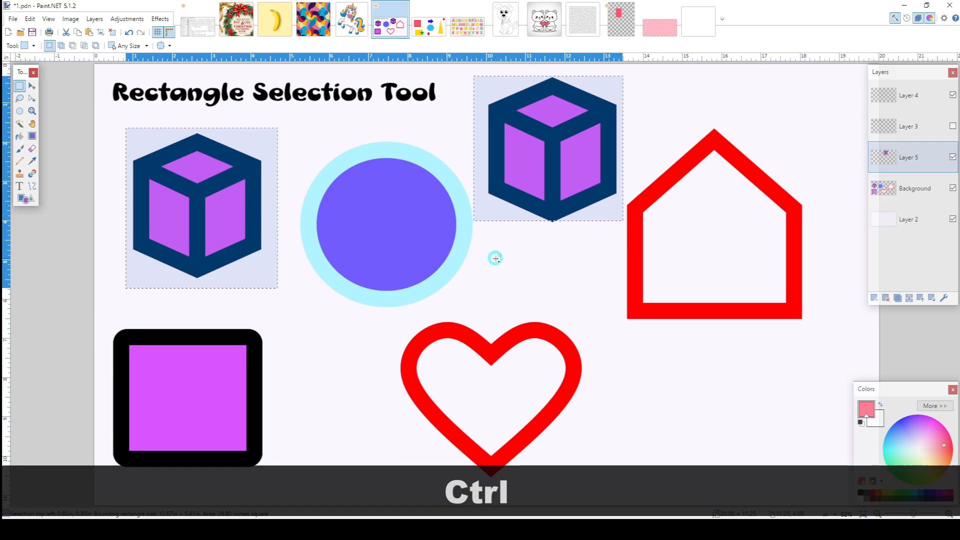
left_click_drag(384, 321, 609, 413)
left_click_drag(619, 278, 824, 349)
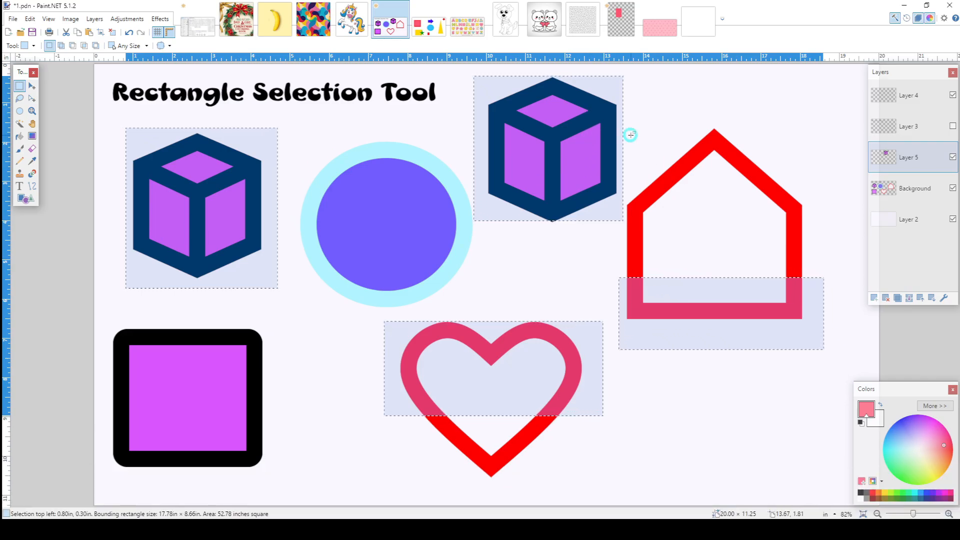
Subtract horizontal strips from the selection across the middle of both cubes and across the heart's upper part and the area below the house
key("alt")
left_click_drag(663, 156, 590, 190)
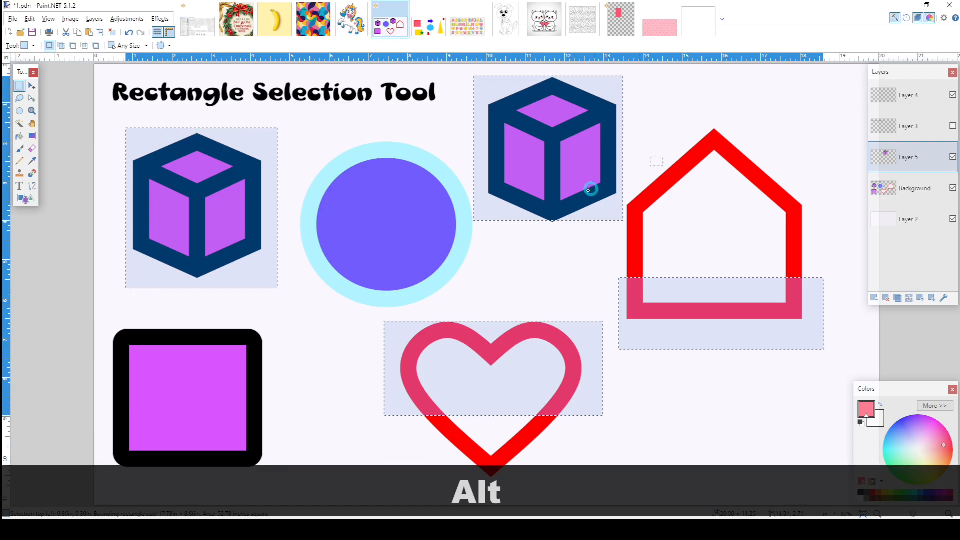
left_click_drag(441, 174, 440, 175)
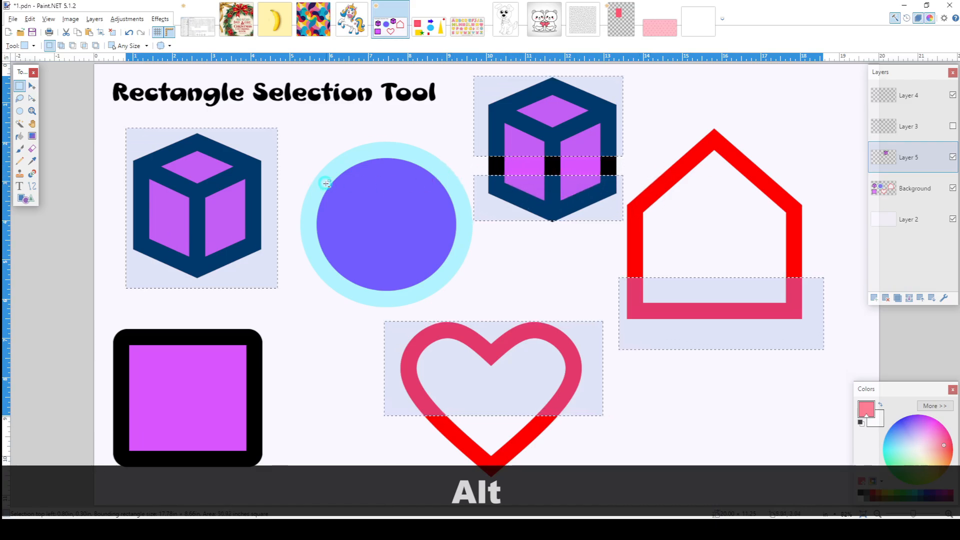
left_click_drag(259, 206, 107, 208)
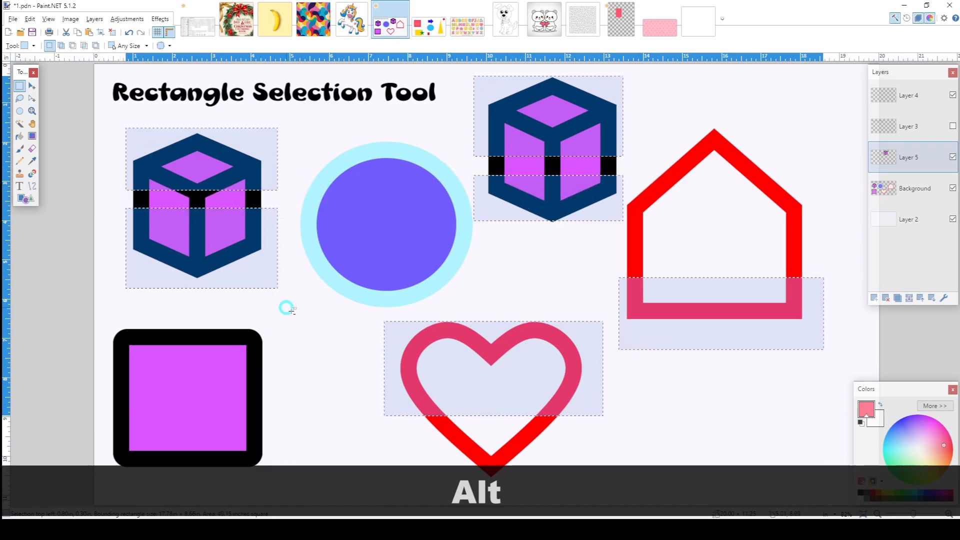
left_click_drag(351, 317, 830, 383)
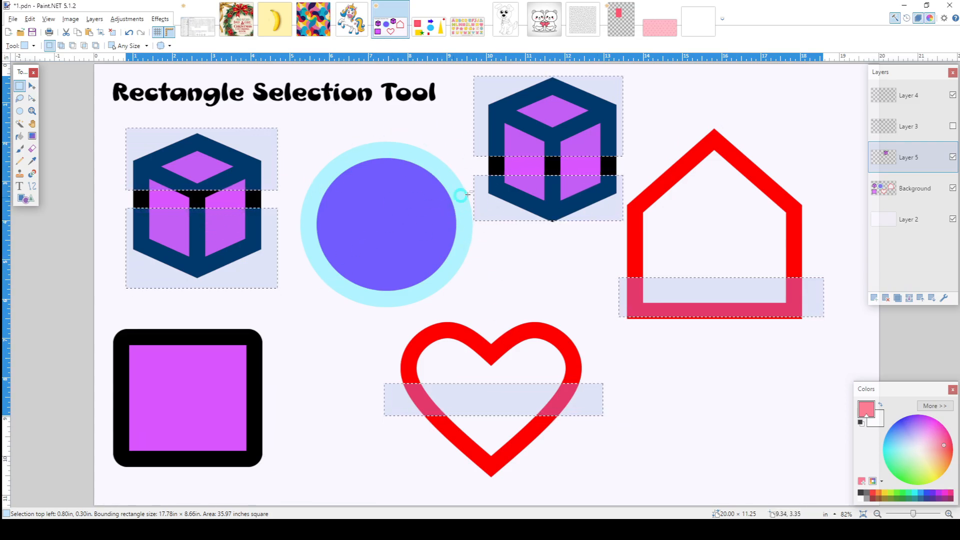
Switch to the 4.pdn image and select the arrow with the Magic Wand
left_click(428, 38)
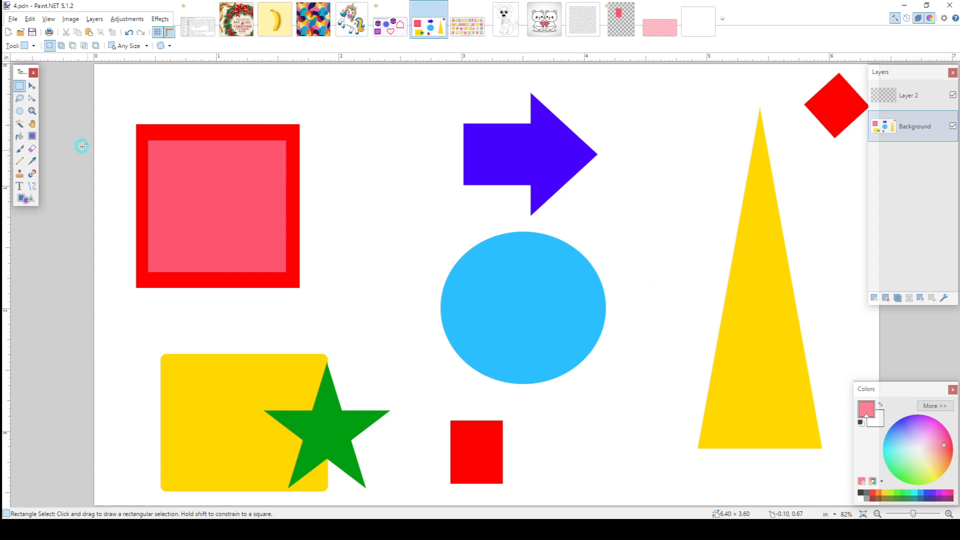
left_click(20, 124)
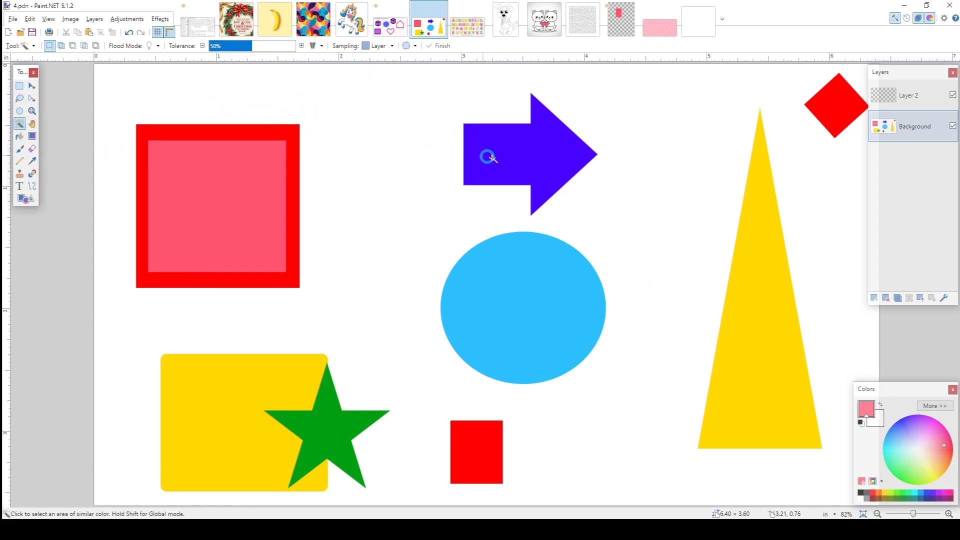
left_click(516, 151)
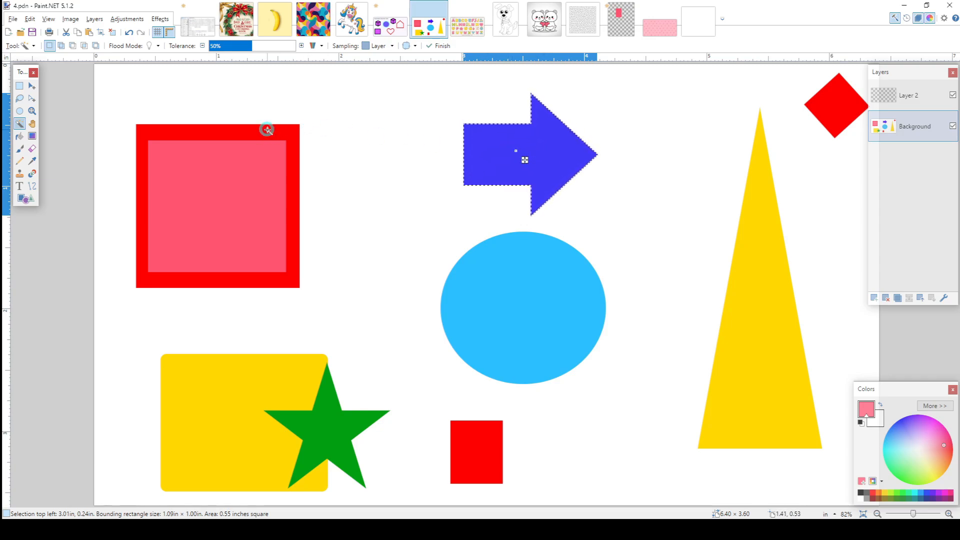
Select the large square's red border, then raise the tolerance to 59% and lower it to 46%
left_click(267, 130)
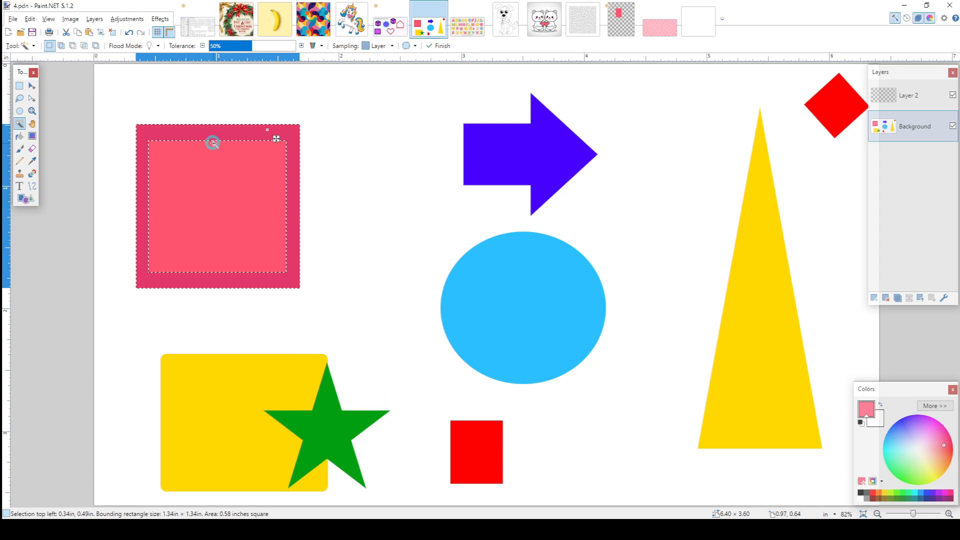
mouse_move(252, 45)
left_mouse_down()
mouse_move(260, 45)
mouse_move(218, 50)
mouse_move(262, 55)
left_mouse_up()
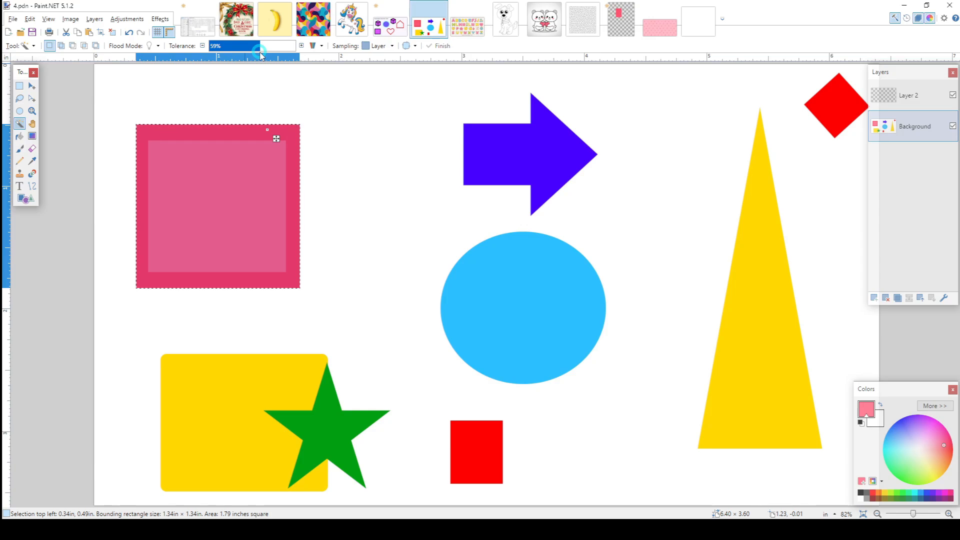
left_click_drag(261, 56, 250, 54)
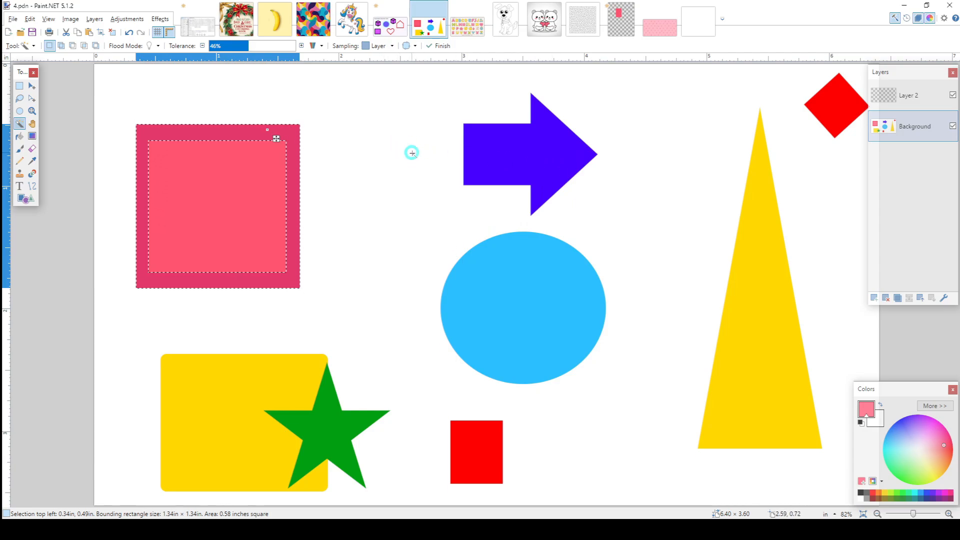
Clear the selection, then select all the red areas across the whole image in Global mode, starting from the large square's border
key("Escape")
key("Escape")
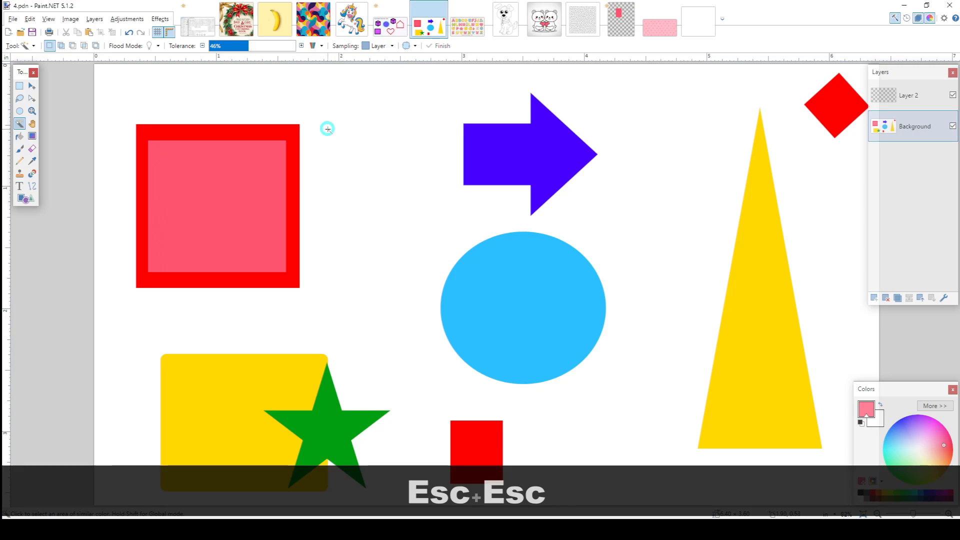
key("shift")
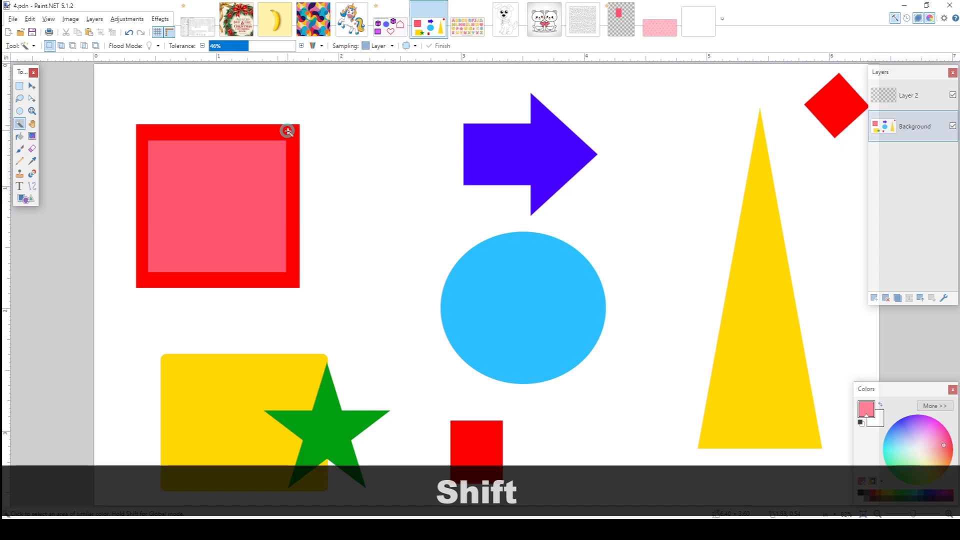
left_click(288, 130, "shift")
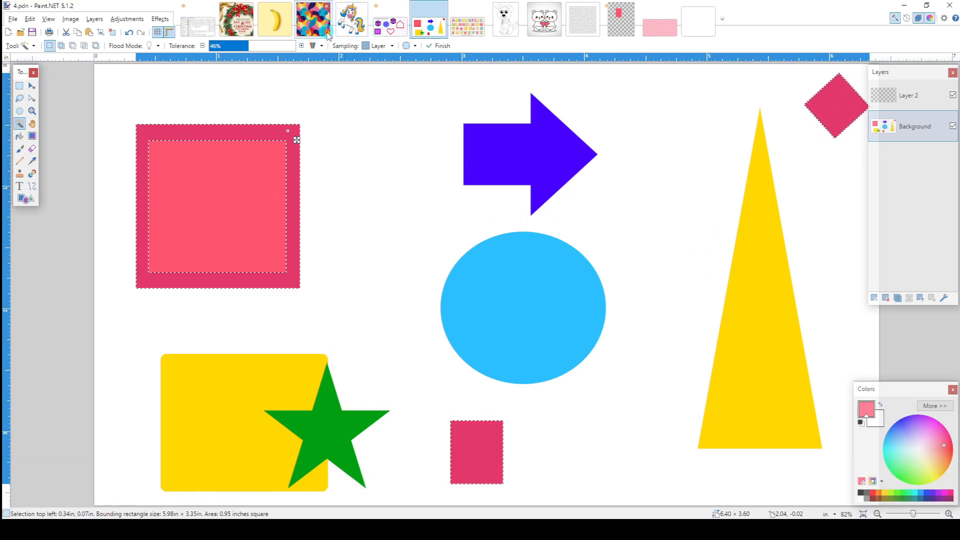
Select all the dark navy shapes in the 8.pdn pattern in Global mode and reduce the tolerance to 38%
left_click(313, 20)
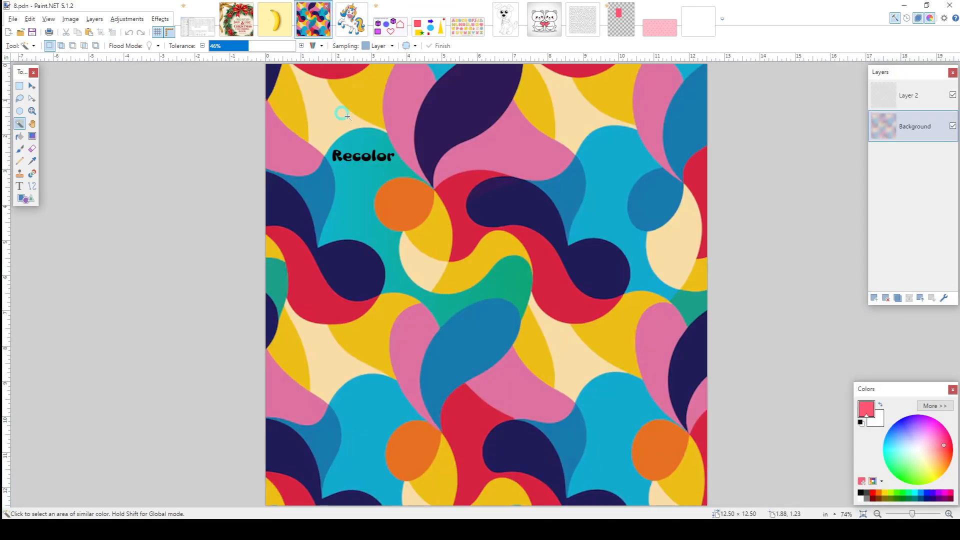
left_click(435, 119, "shift")
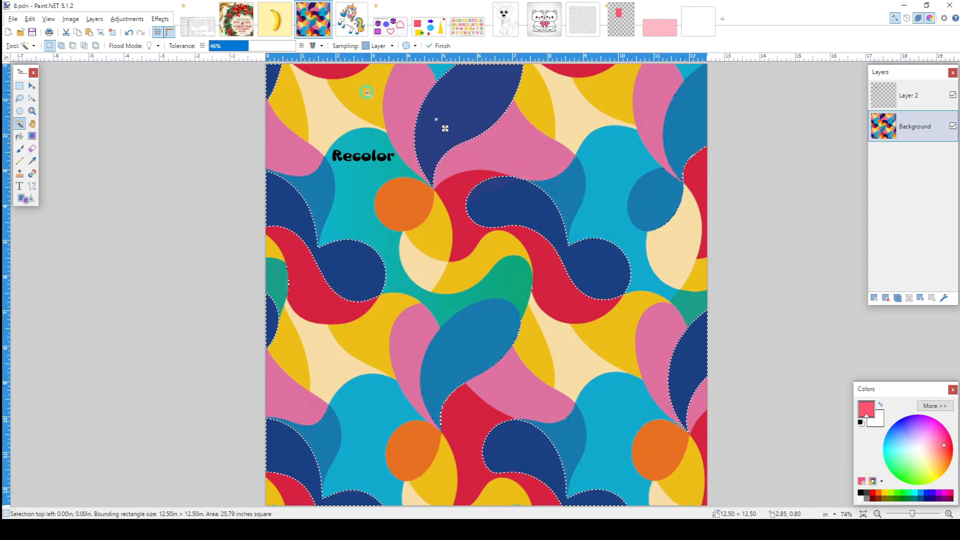
mouse_move(251, 50)
left_mouse_down()
mouse_move(237, 50)
mouse_move(264, 54)
mouse_move(242, 58)
left_mouse_up()
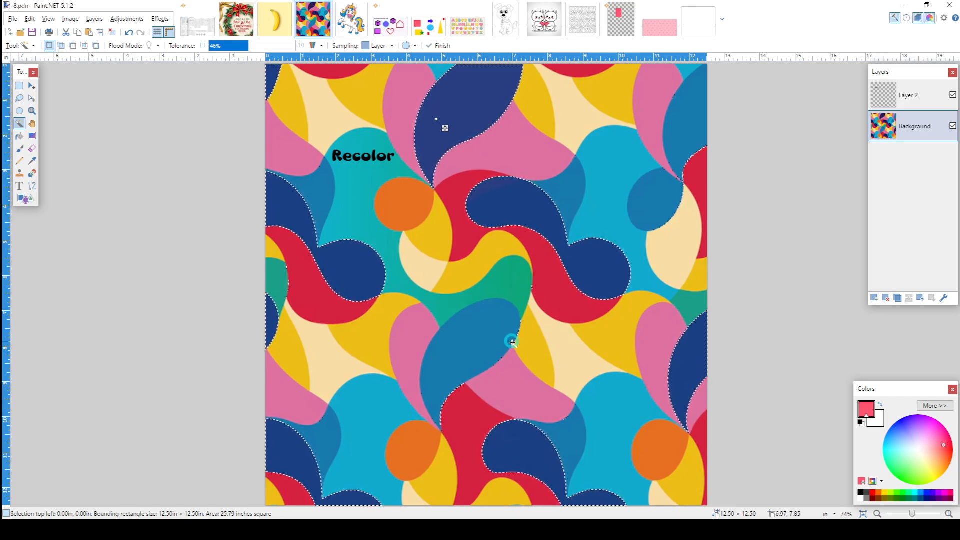
left_click_drag(255, 56, 243, 51)
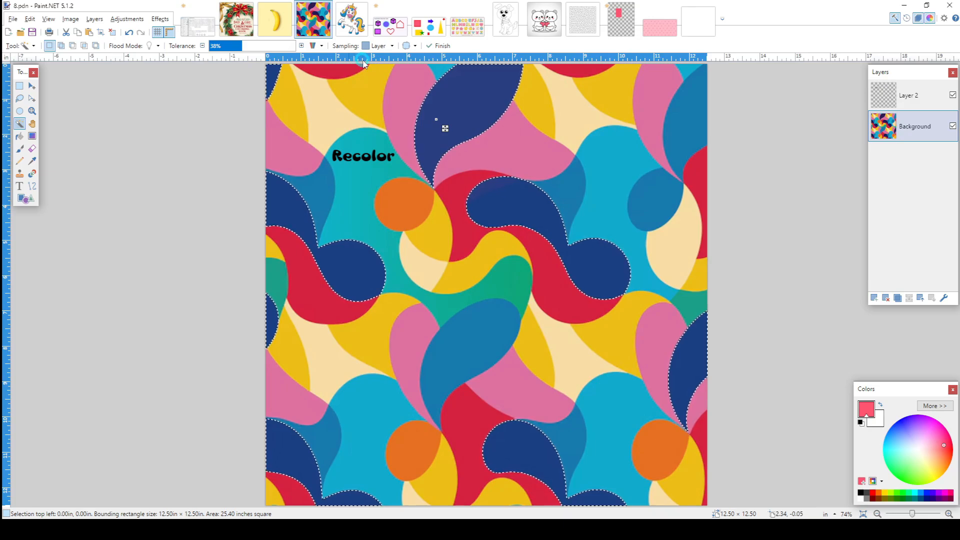
Select the background around the banana in 6.png, adjust the tolerance to 48%, and delete the selected background
left_click(274, 22)
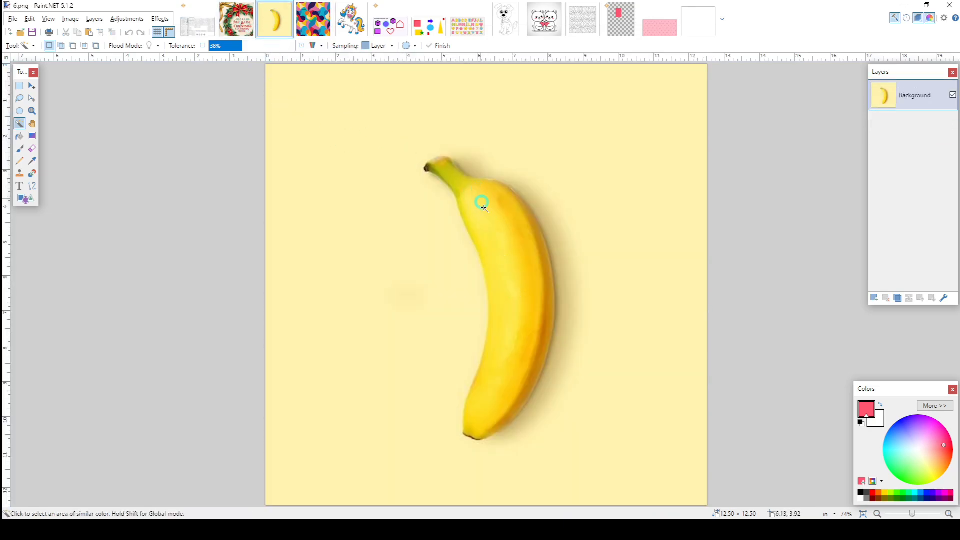
left_click(358, 119)
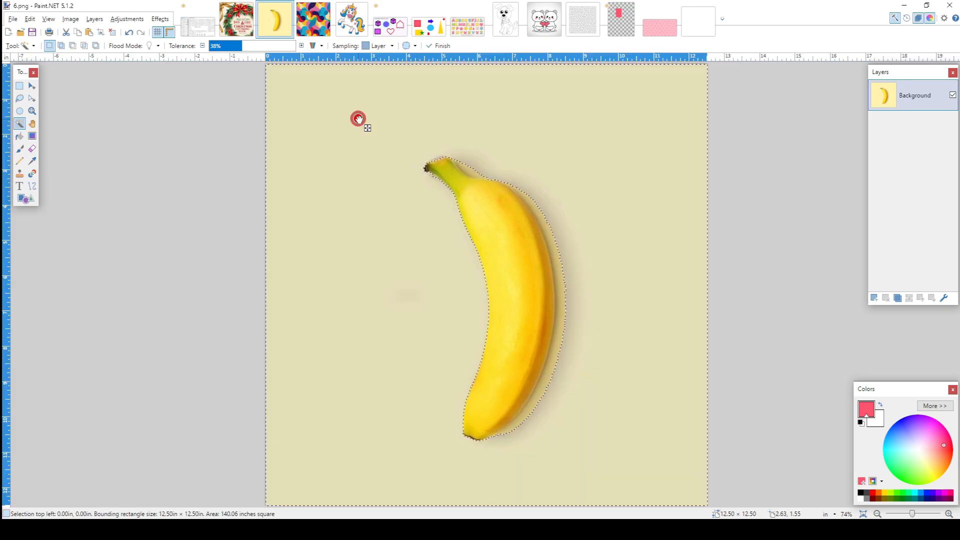
left_click(303, 45)
left_click(303, 45)
left_click(303, 45)
left_click(303, 46)
left_click(303, 45)
left_click(303, 45)
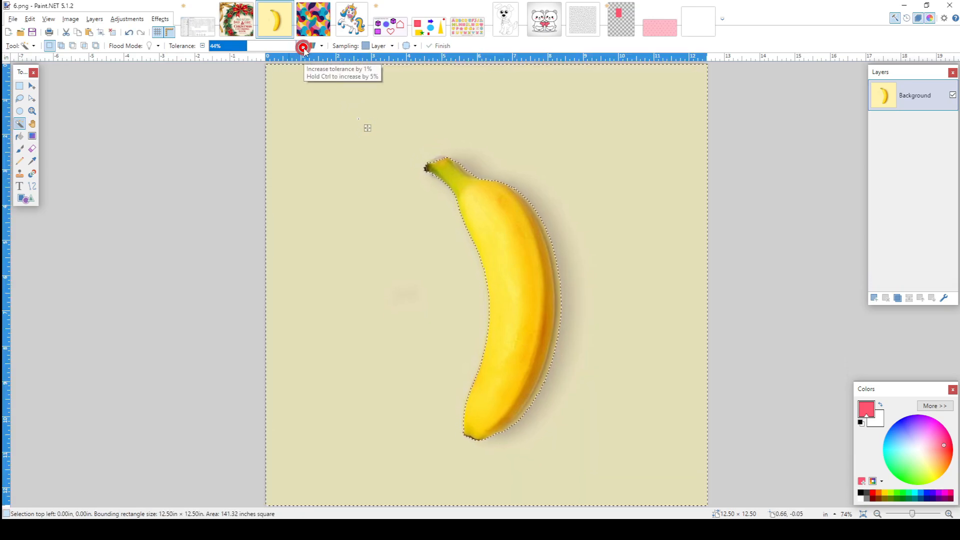
left_click(303, 45)
left_click(303, 46)
left_click(303, 45)
left_click(303, 46)
left_click(303, 46)
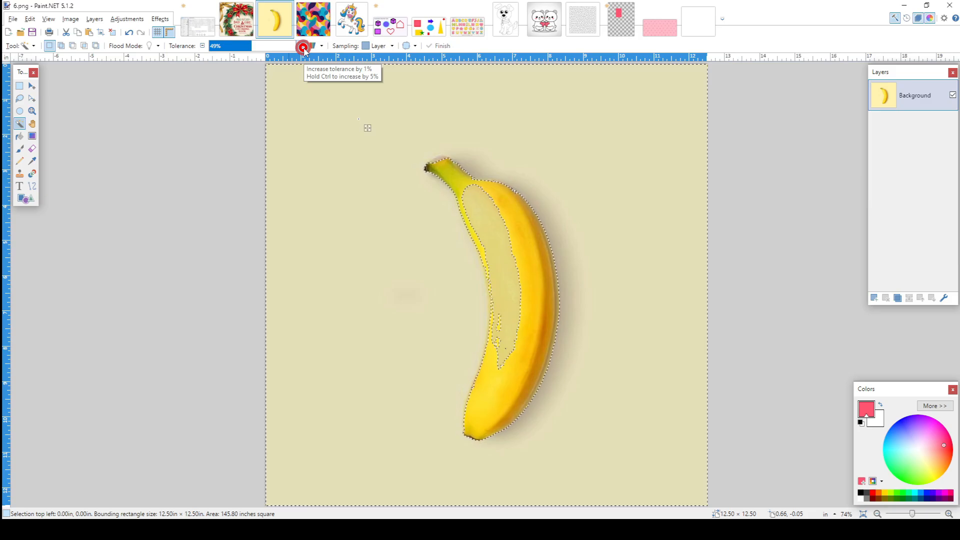
left_click(202, 45)
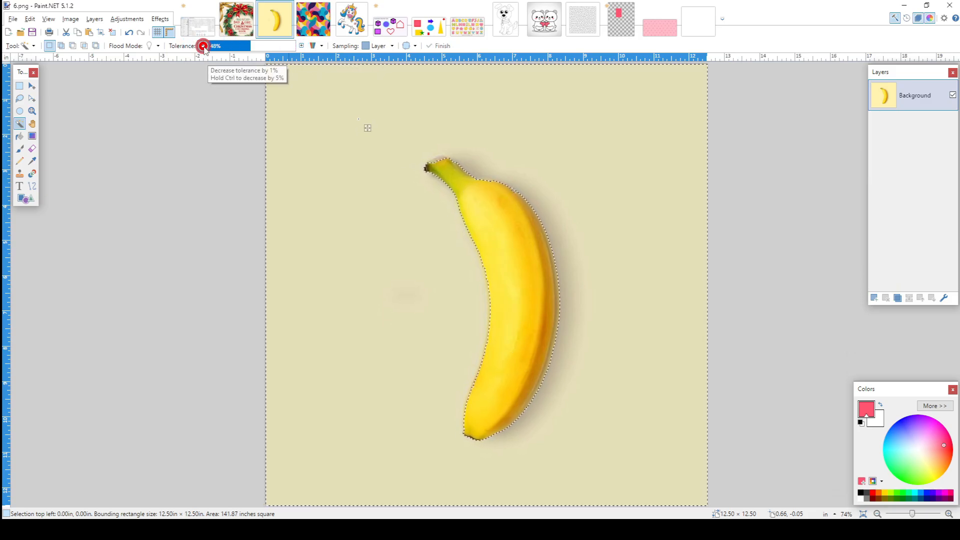
key("Delete")
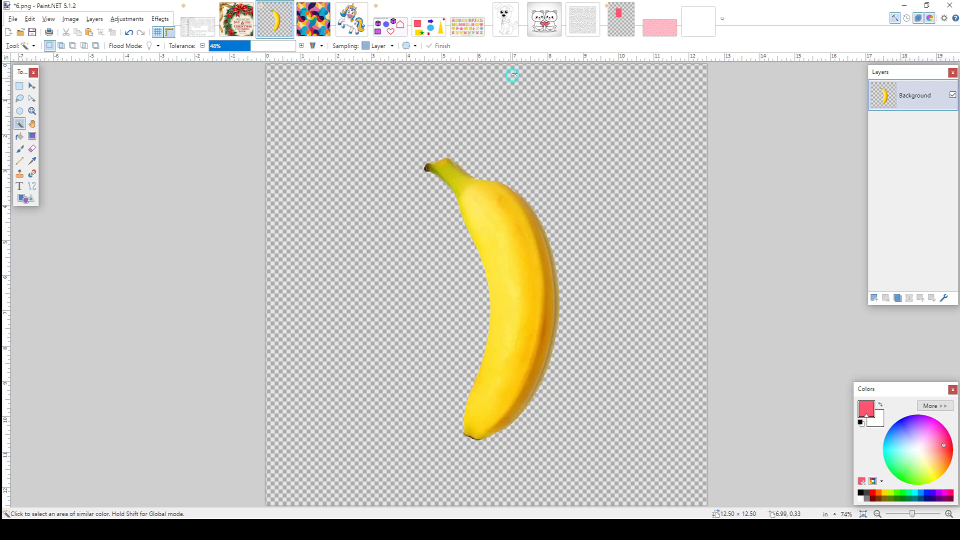
In 2.png, delete the background between the bears' bodies, the gap below their faces, and the area surrounding them
left_click(545, 19)
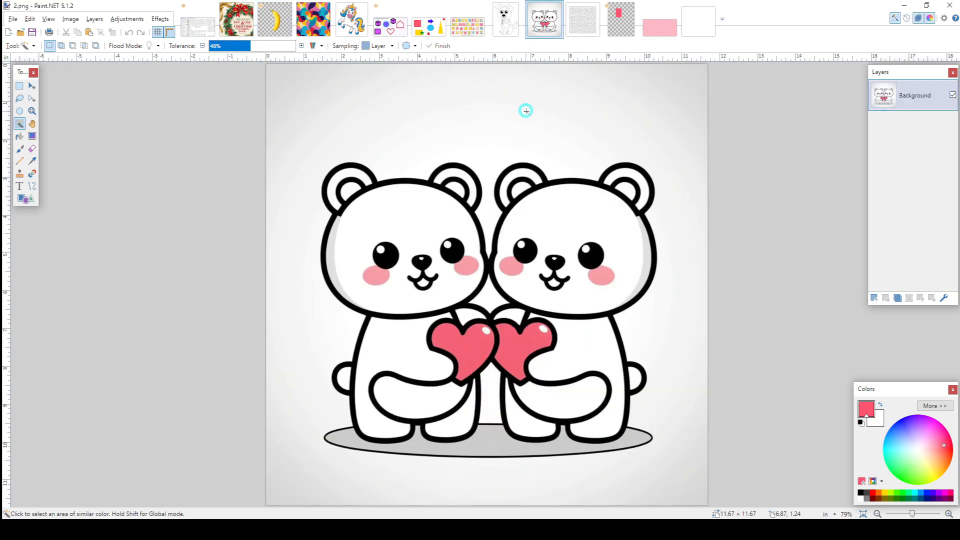
left_click(506, 118)
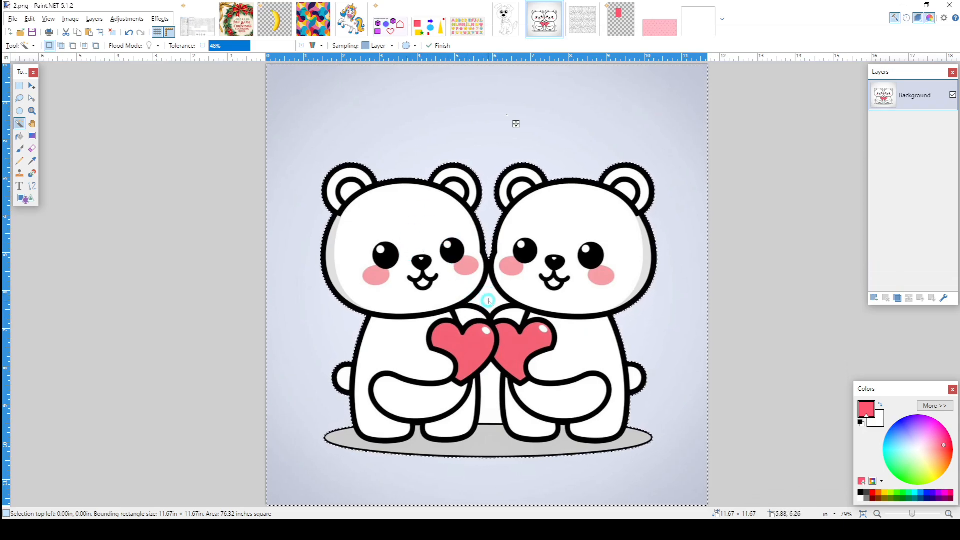
left_click(492, 385)
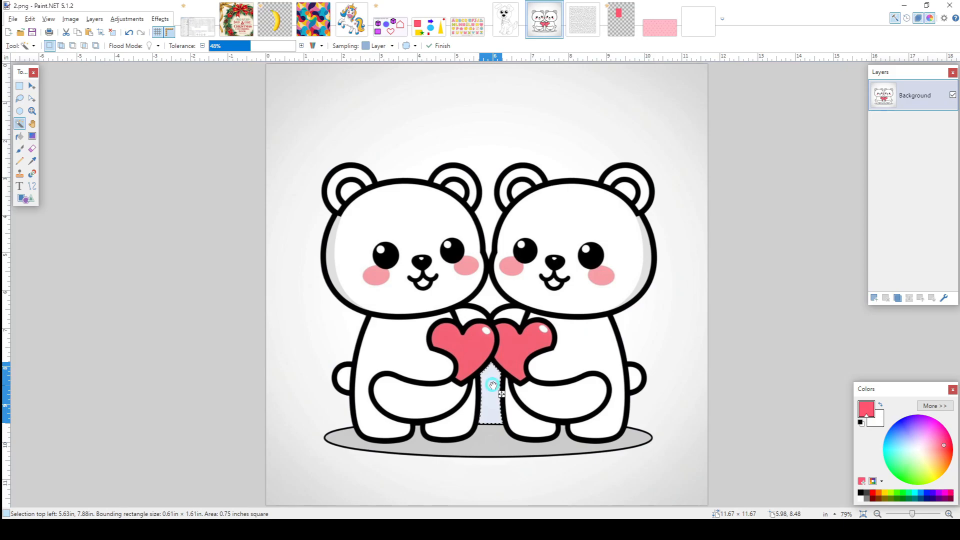
key("Delete")
left_click(493, 303)
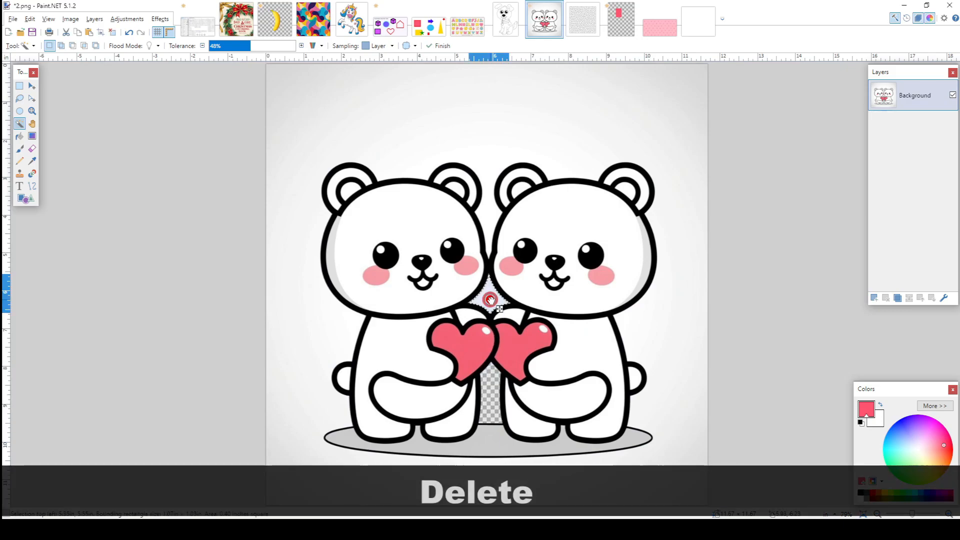
key("Delete")
left_click(500, 130)
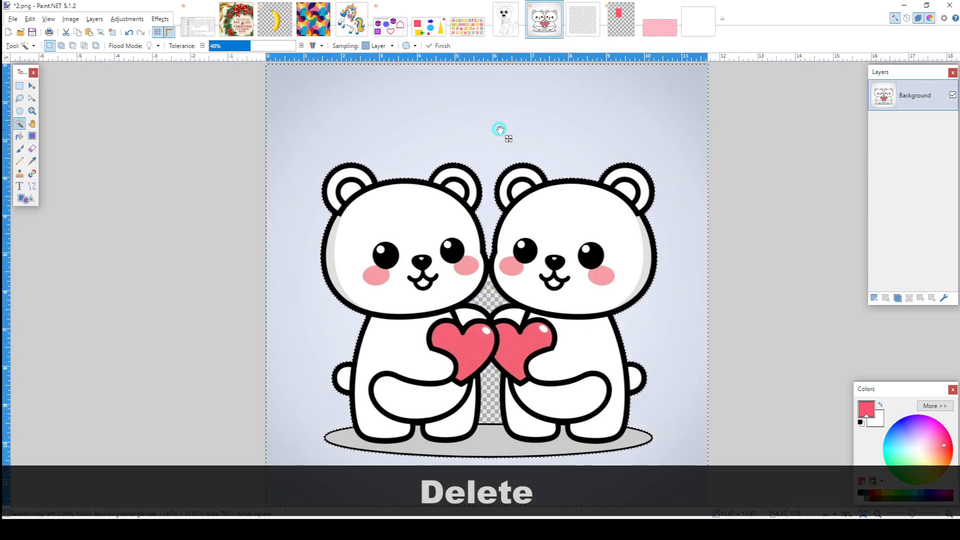
key("Delete")
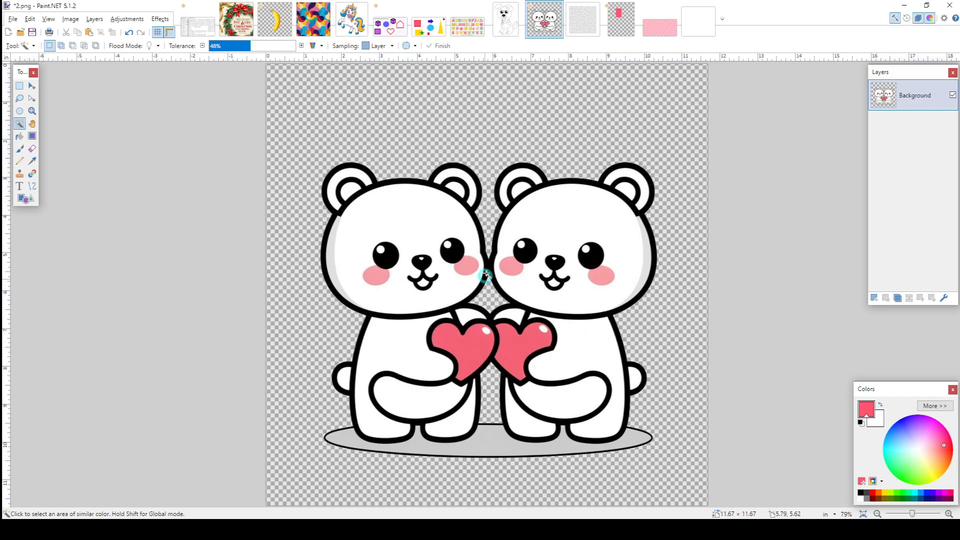
Select the white face of the first bear, then select the similar white areas across the whole image in Global mode
left_click(428, 210)
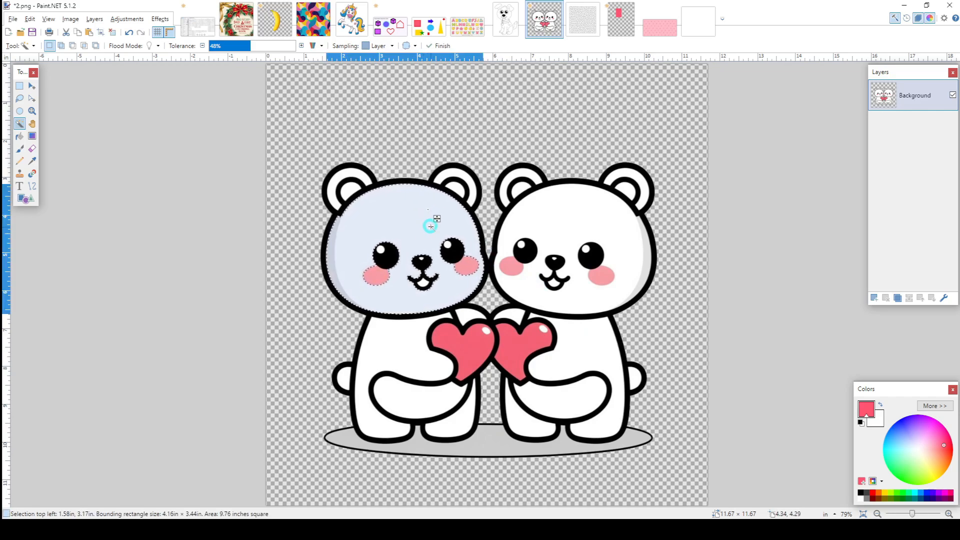
left_click(546, 228, "shift")
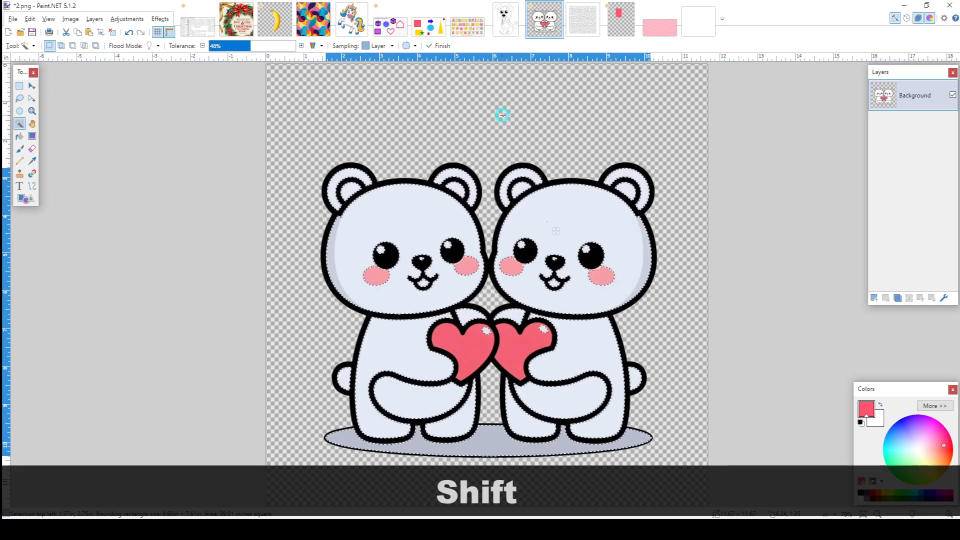
Select the transparent background across the whole image in Global mode and invert the selection to cover both bears
key("shift")
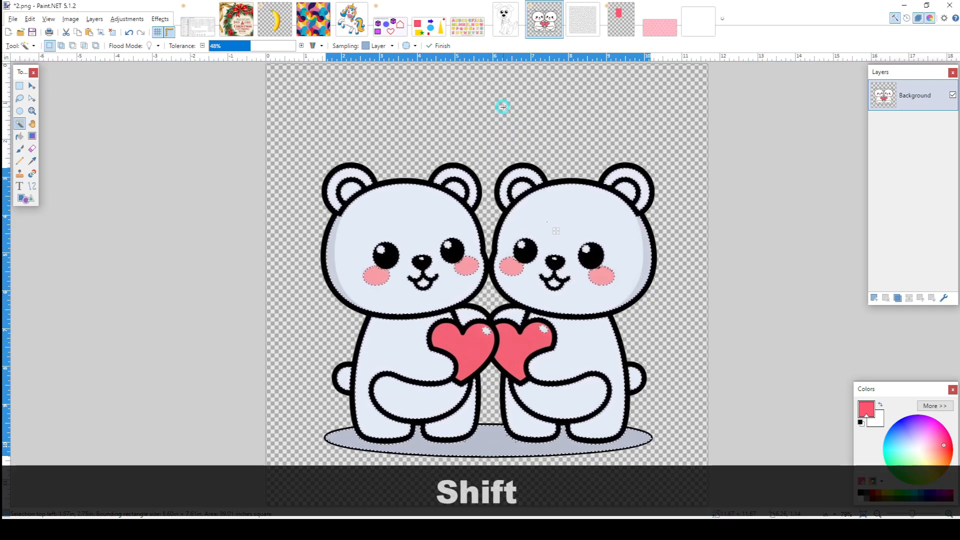
left_click(503, 106, "shift")
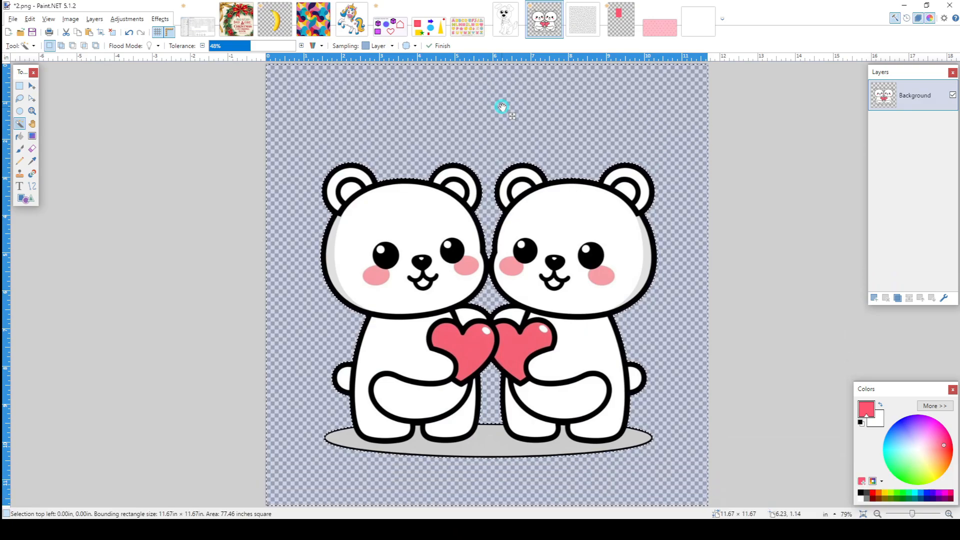
key("ctrl")
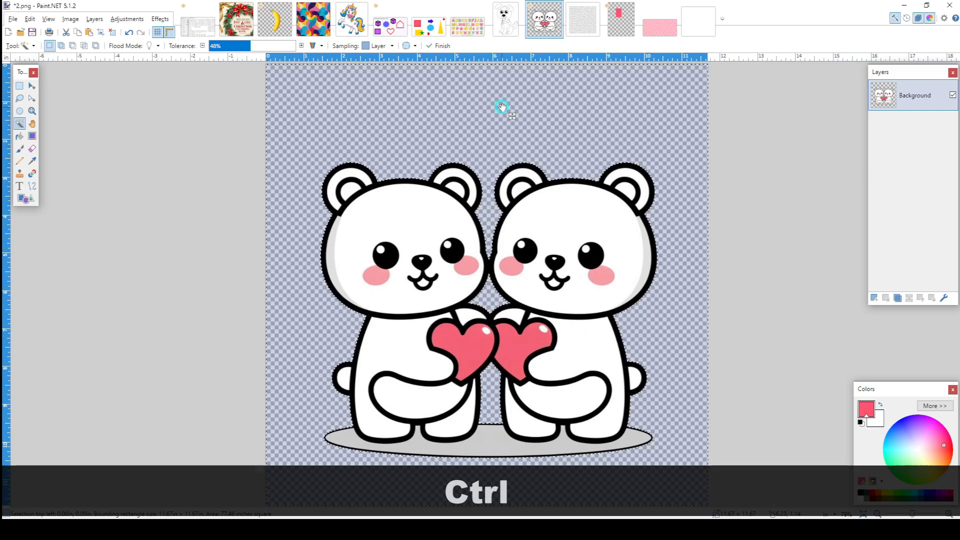
key("ctrl+i")
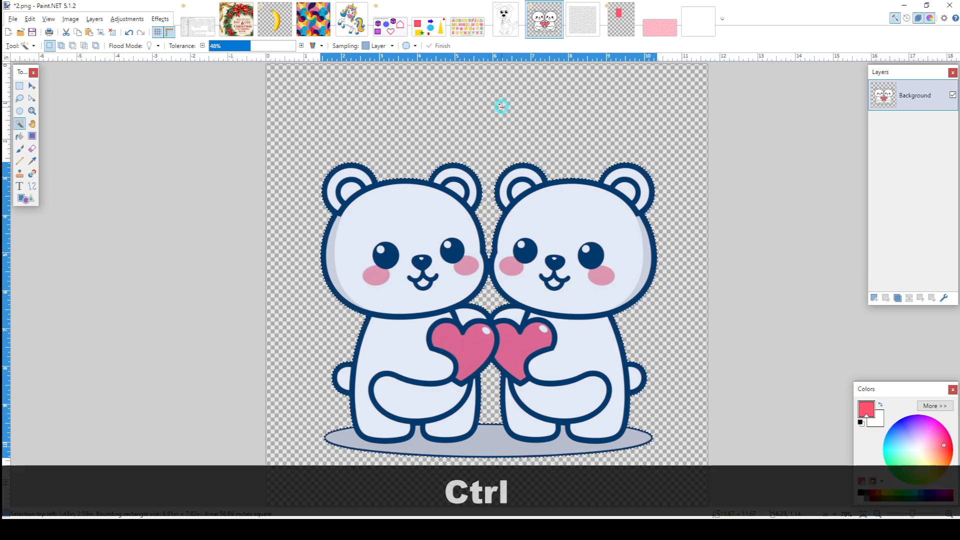
Copy the selected bears and paste them into a new layer on the 11.png heart-pattern image
key("ctrl+c")
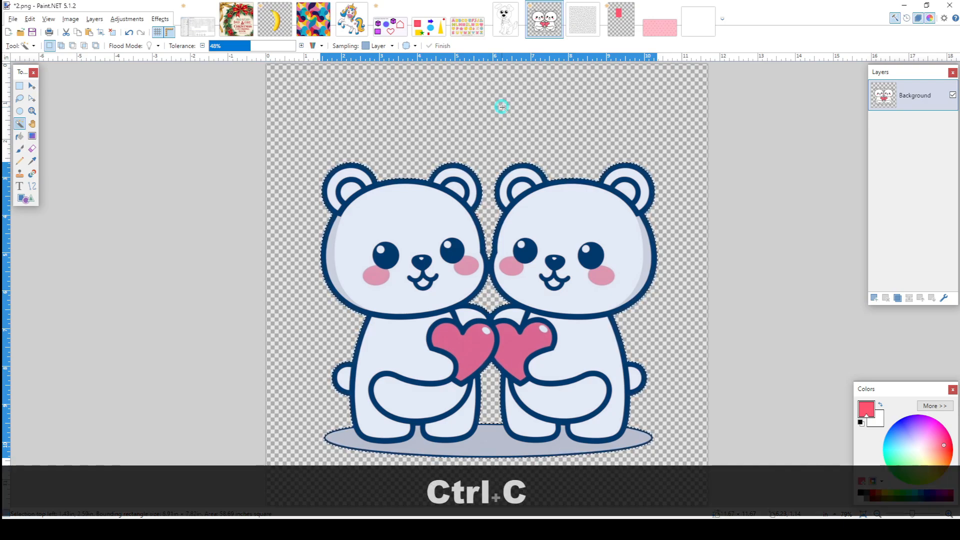
left_click(670, 34)
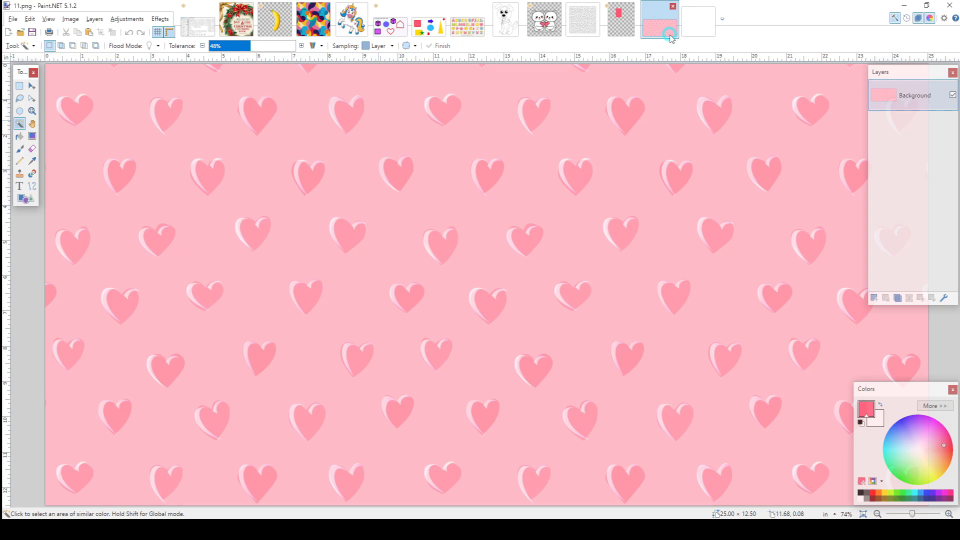
key("ctrl")
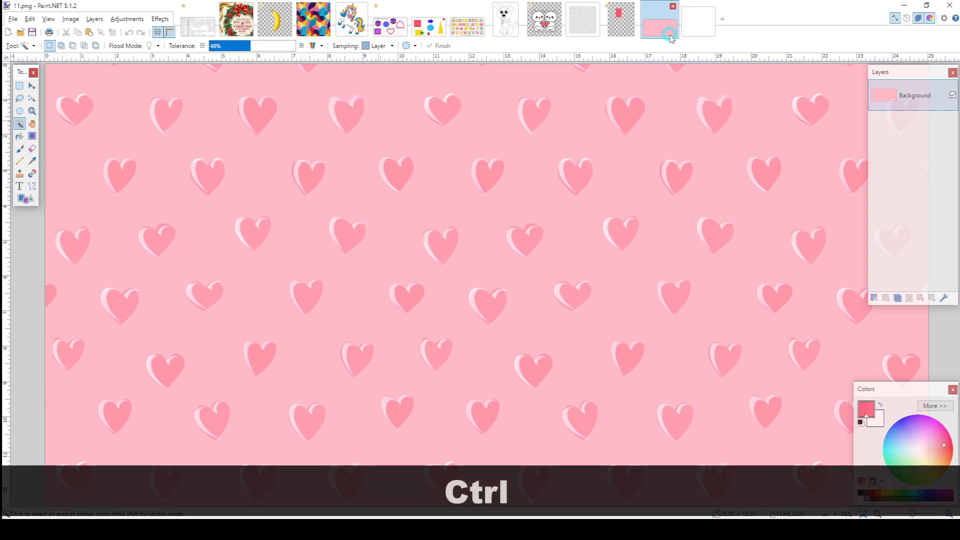
key("ctrl+shift+v")
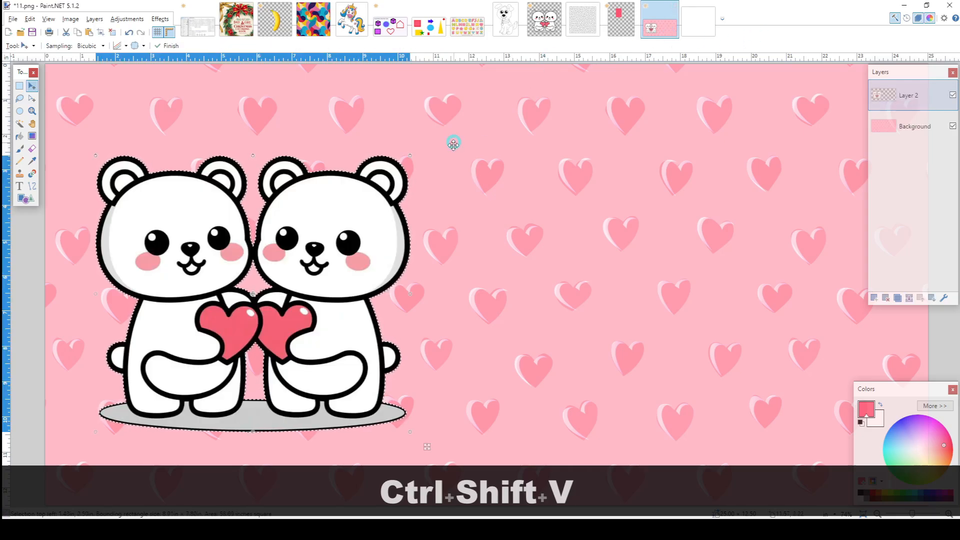
Move the pasted bears from the left half of the heart-pattern image to its right edge
left_click_drag(369, 215, 728, 235)
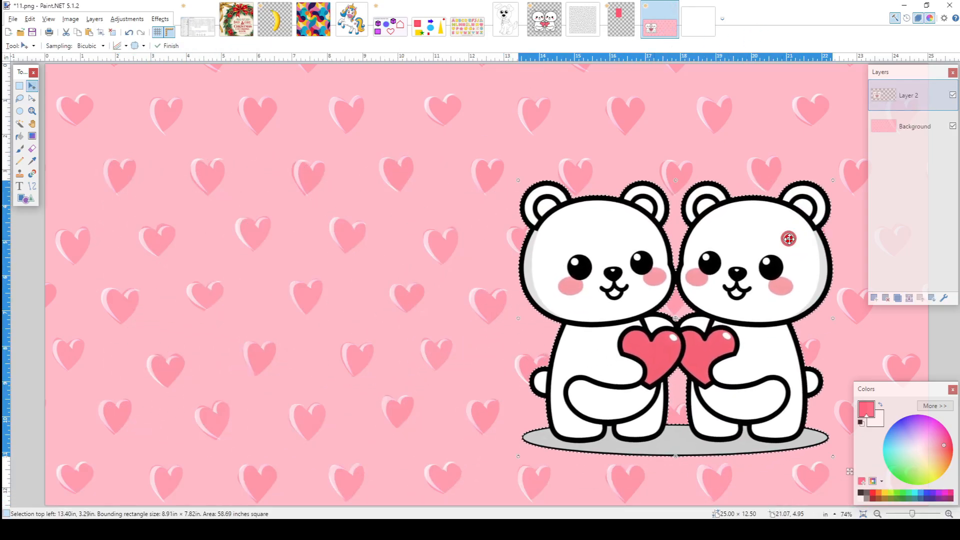
key("ctrl")
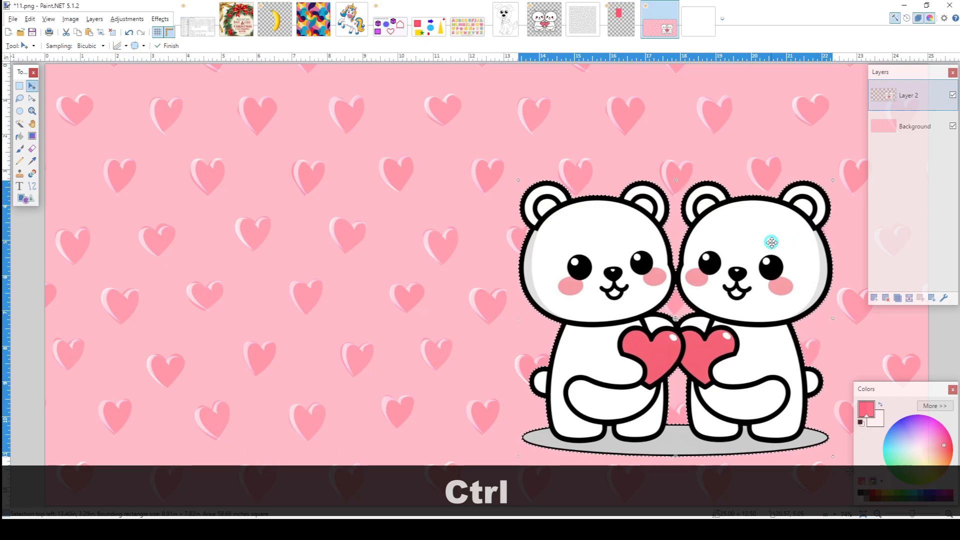
scroll(772, 242, "down", 4, "ctrl")
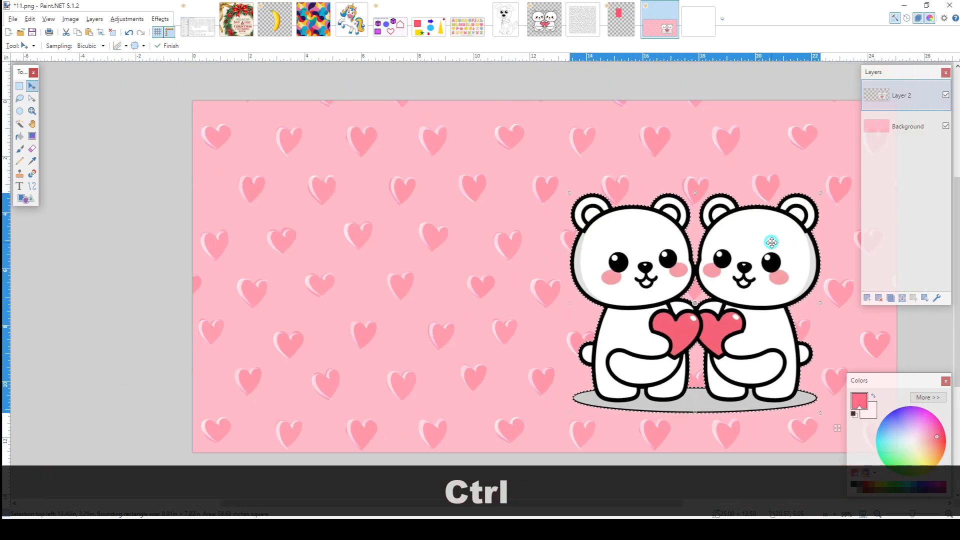
scroll(771, 242, "down", 2, "ctrl")
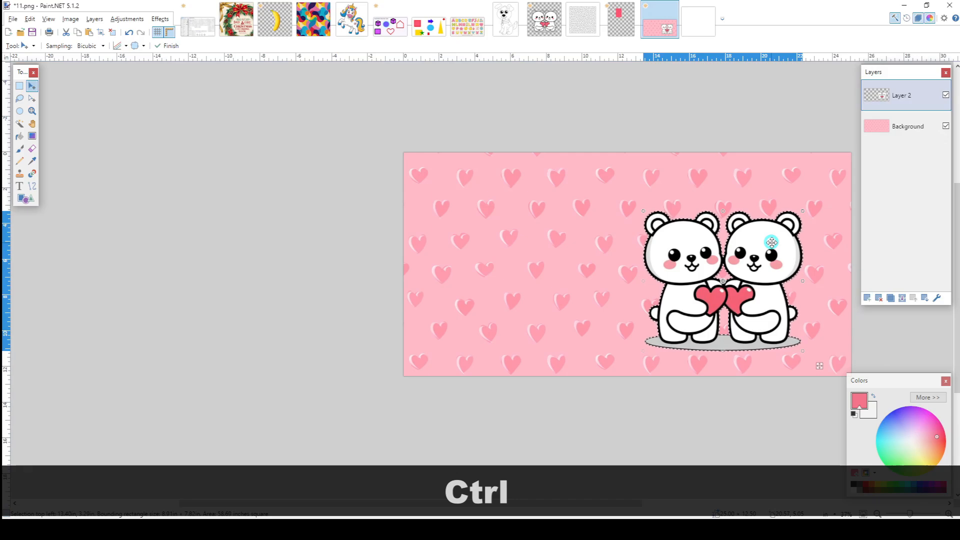
left_click_drag(790, 252, 821, 256)
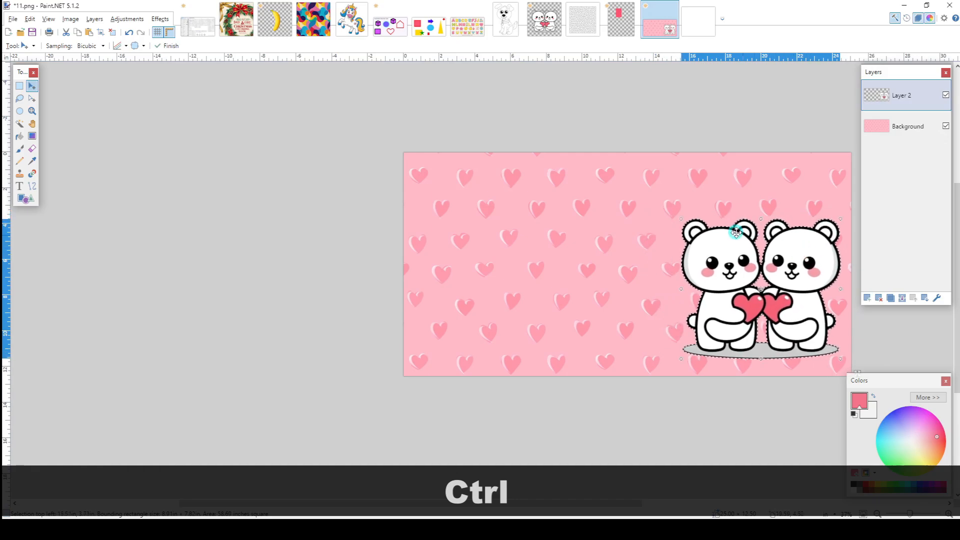
Scale the bears down proportionally to about 6.71 × 5.90 in and position them near the image's lower-right corner
left_click_drag(680, 216, 692, 227)
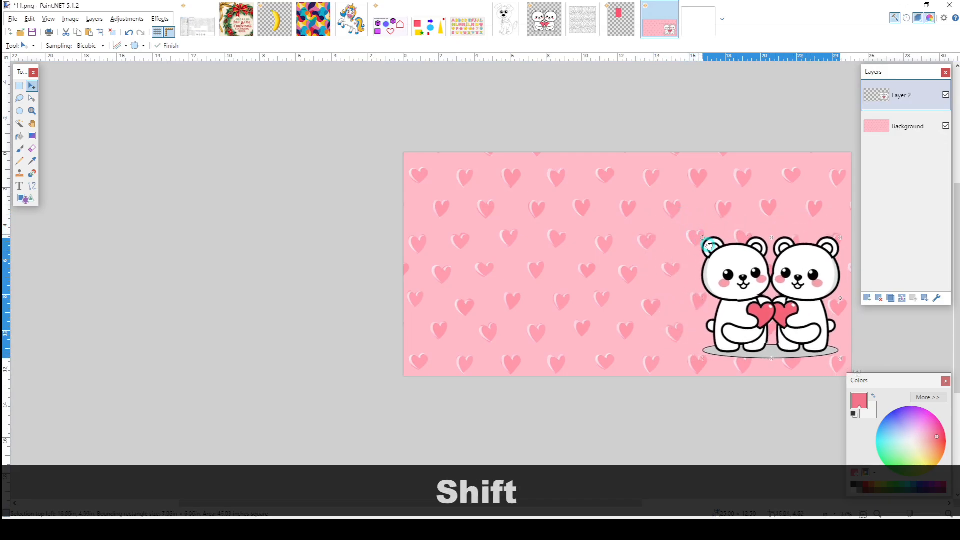
left_click_drag(740, 270, 722, 266)
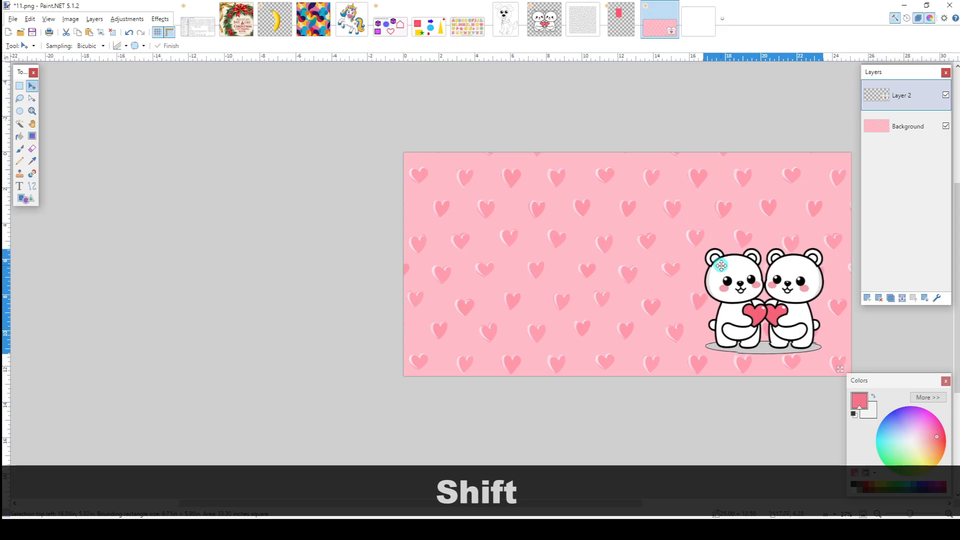
scroll(675, 238, "up", 2)
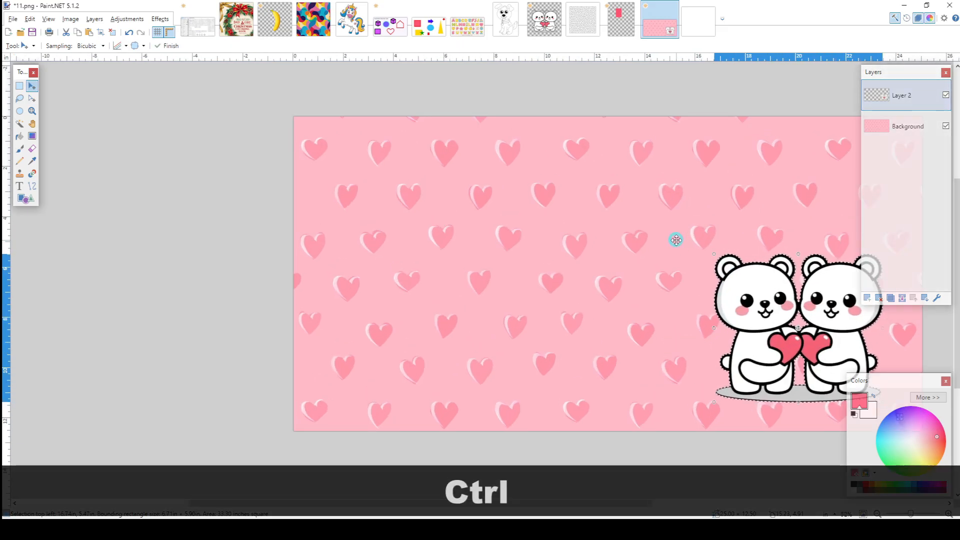
scroll(677, 240, "up", 1)
key("h")
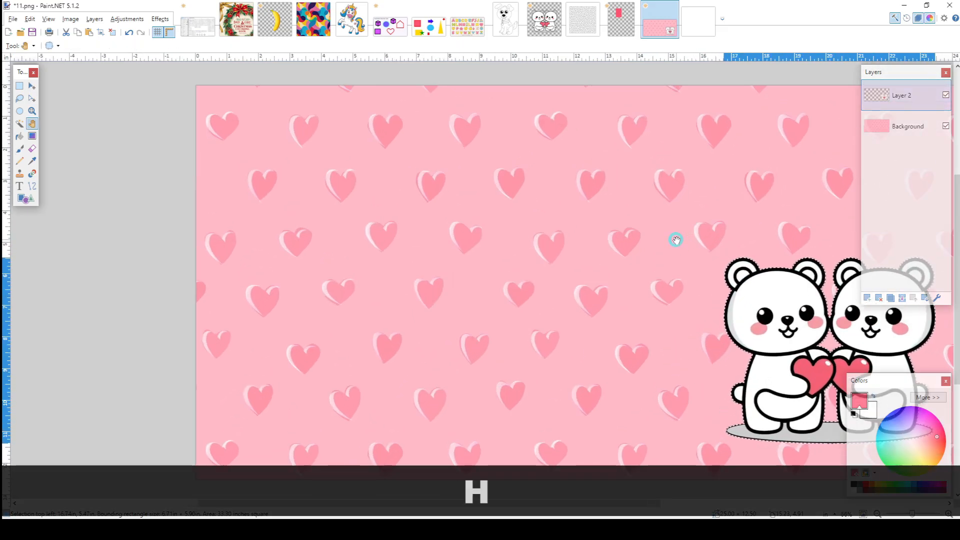
left_click_drag(676, 240, 590, 218)
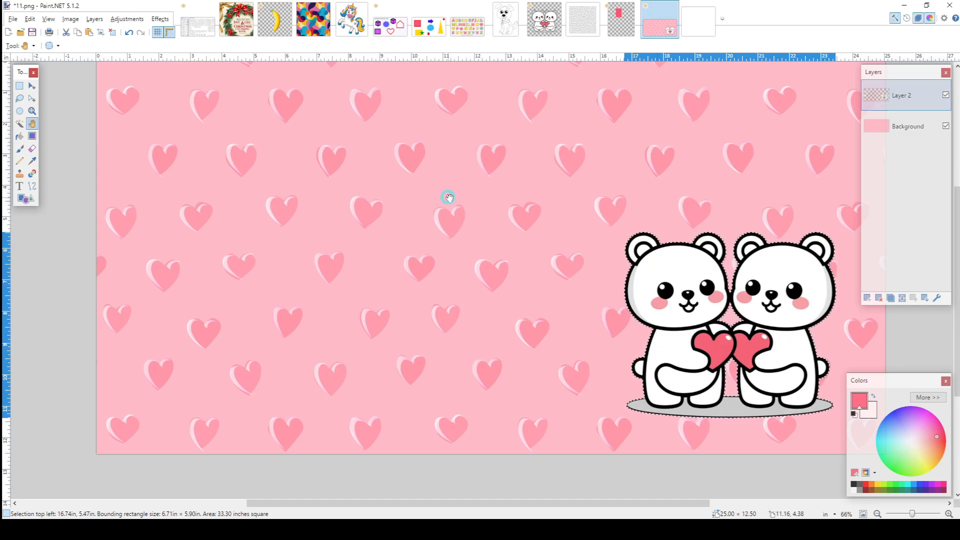
In 9.pdn, select the white area around the unicorn on the Background layer with the Magic Wand and delete it
left_click(351, 20)
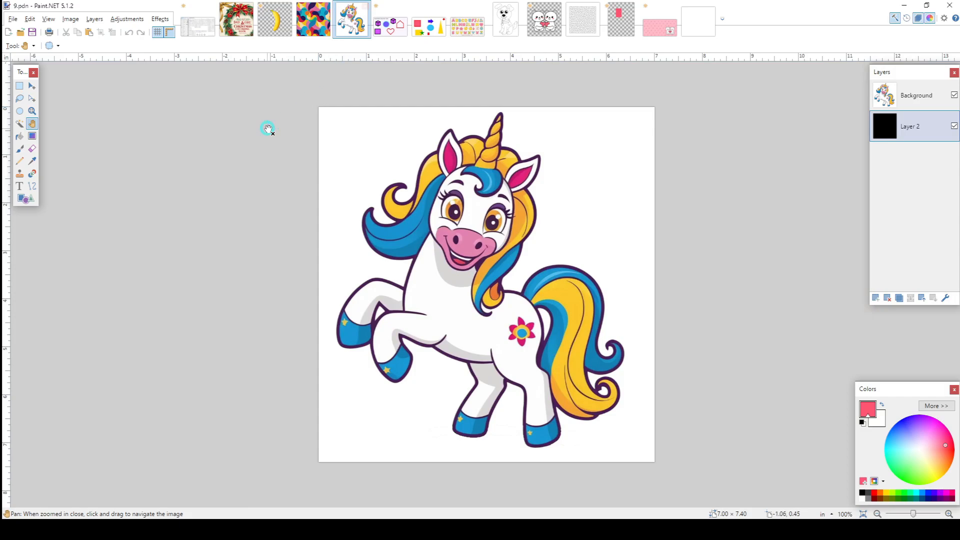
left_click(19, 124)
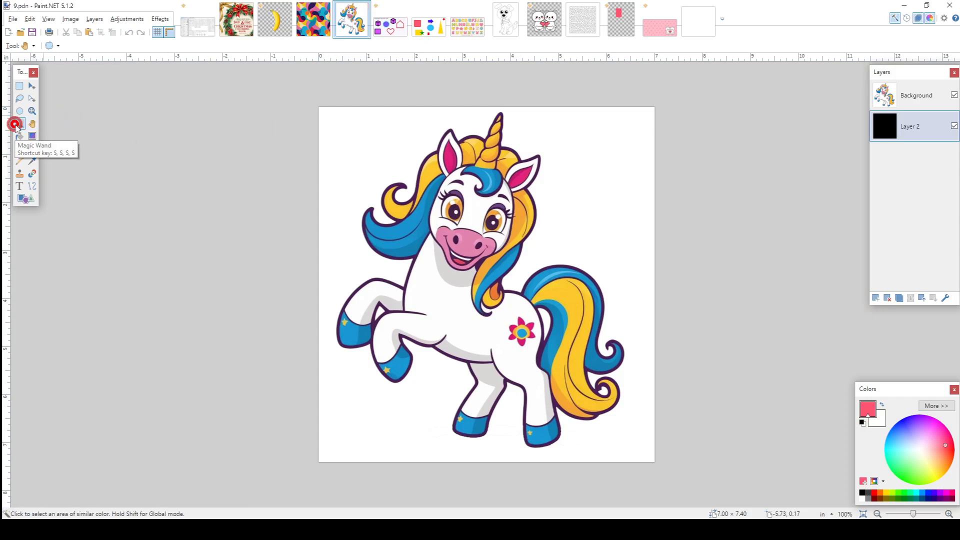
left_click(353, 161)
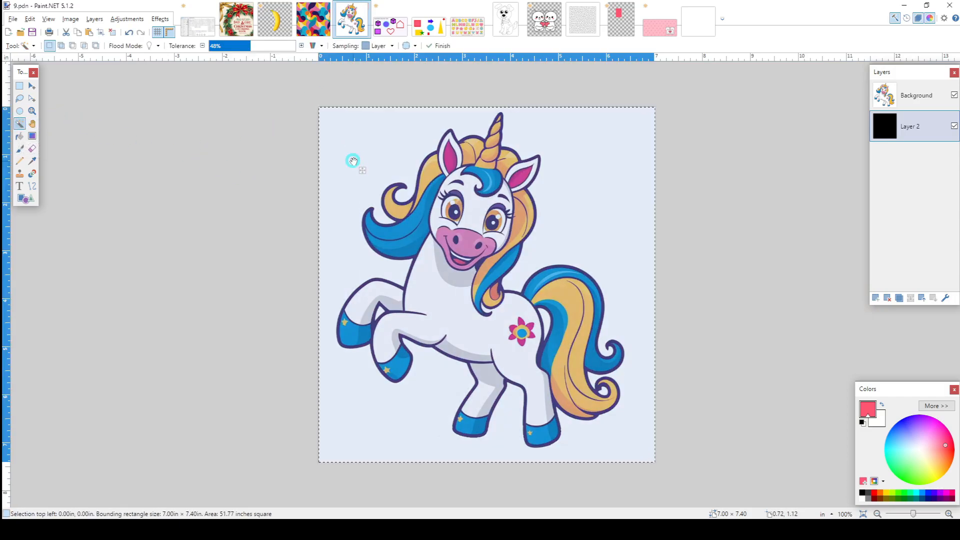
left_click(884, 106)
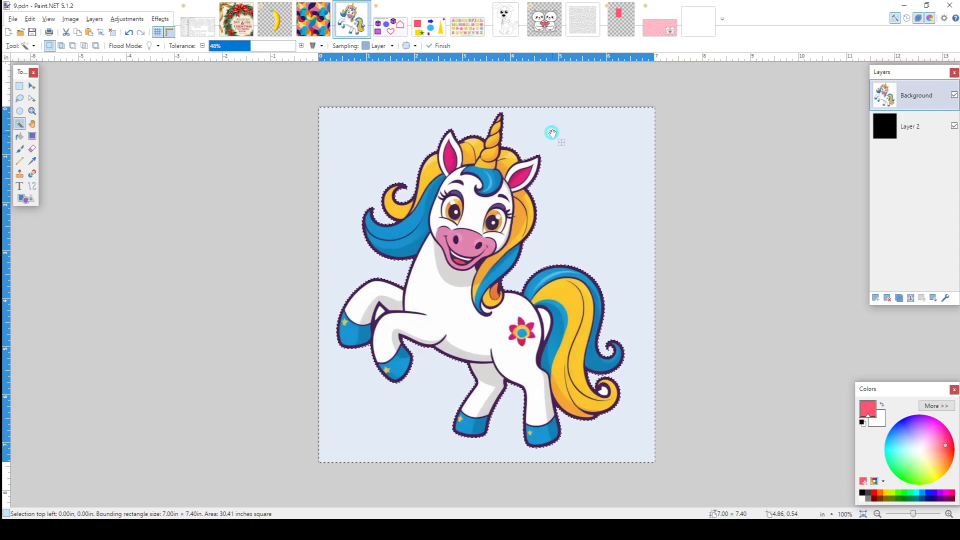
key("Delete")
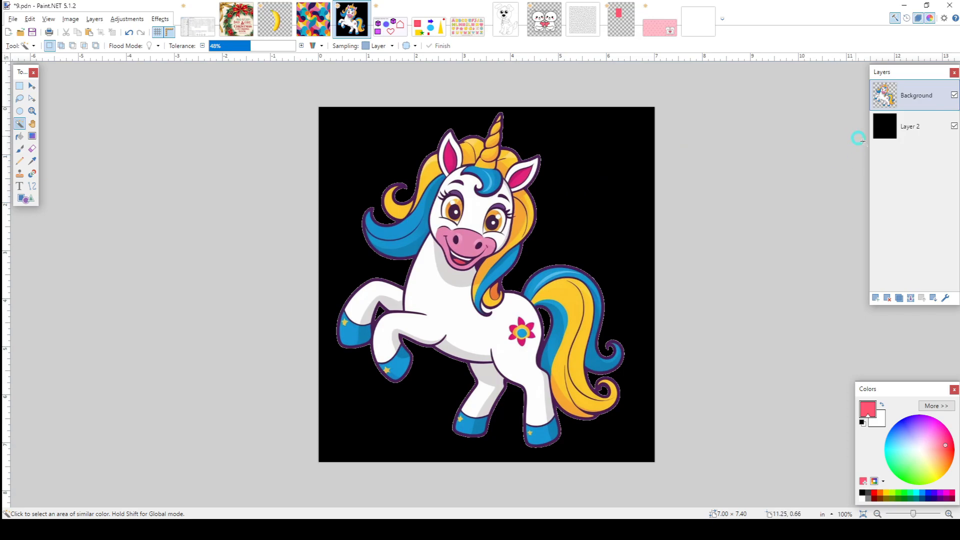
Hide and reshow the black Layer 2, and examine the unicorn's cut-out edges up close against it
left_click(954, 126)
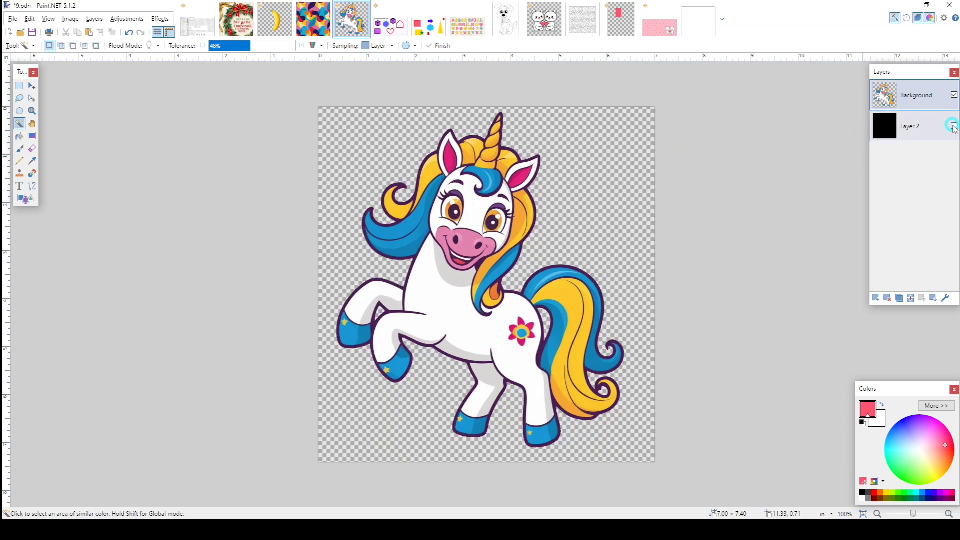
left_click(954, 126)
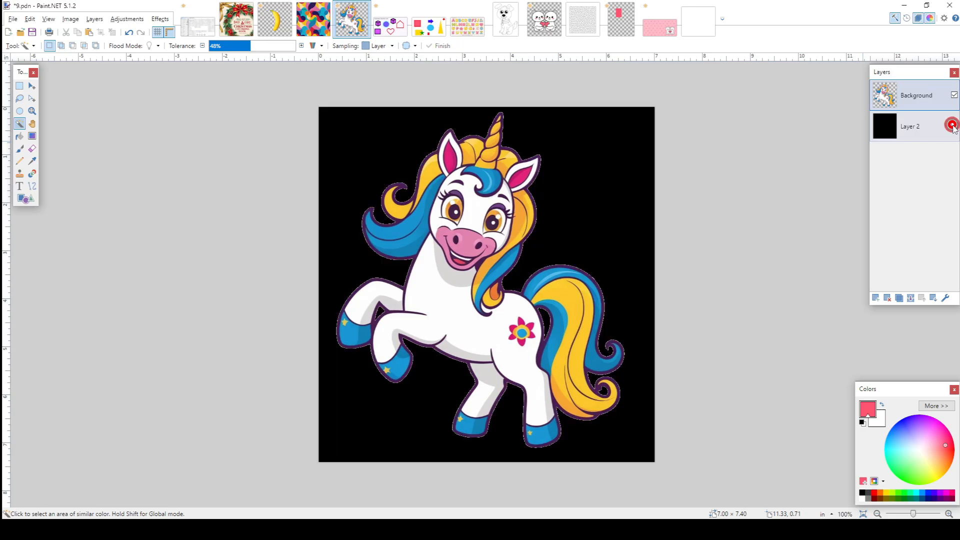
scroll(551, 204, "up", 5)
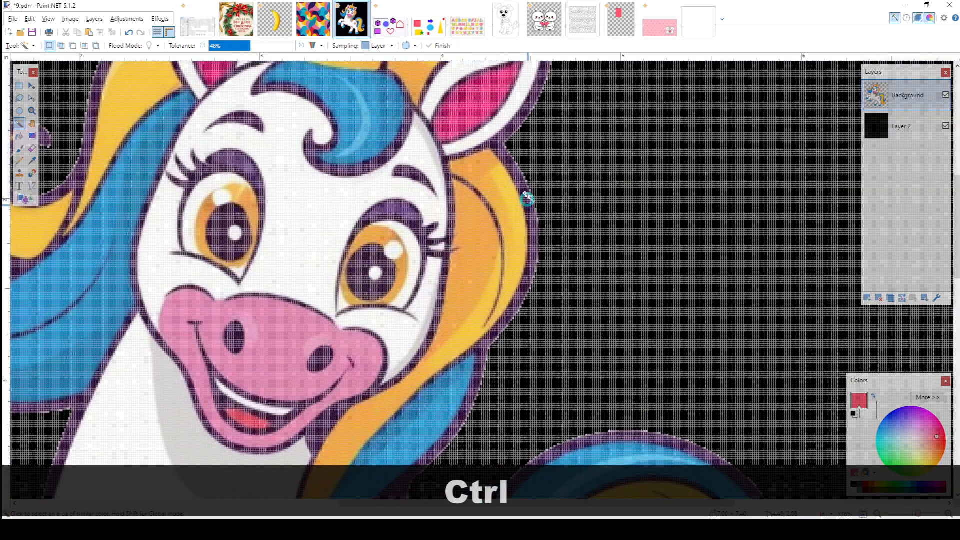
scroll(540, 197, "up", 1)
scroll(540, 196, "up", 2)
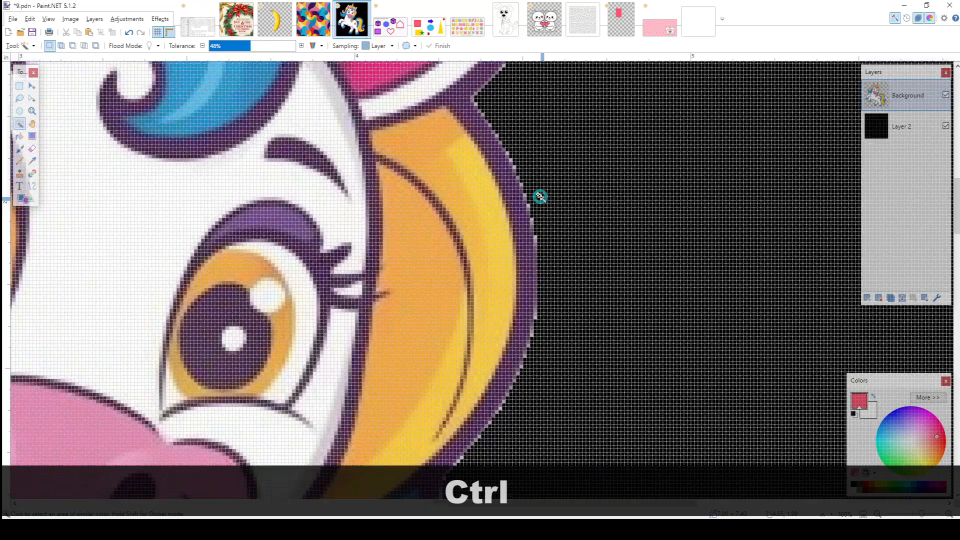
scroll(526, 196, "down", 8)
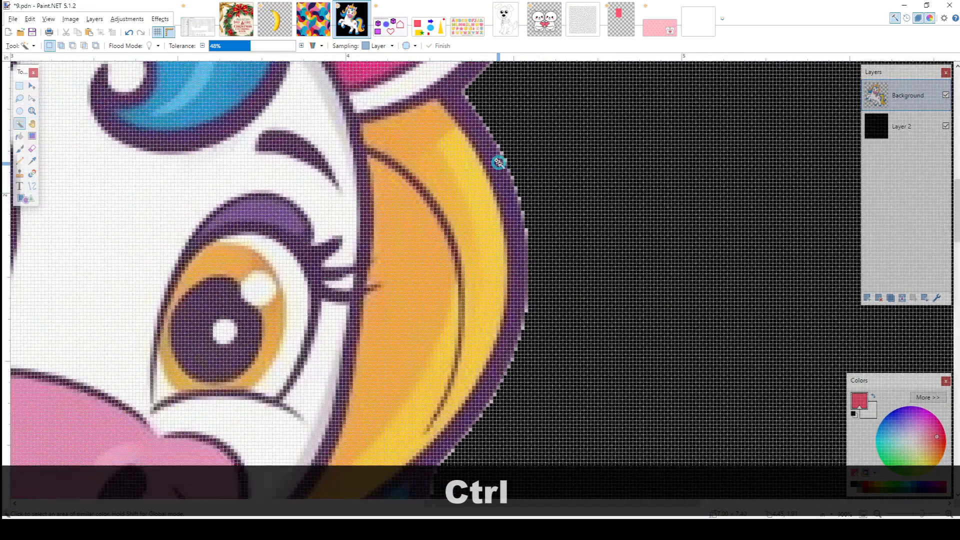
scroll(499, 162, "down", 2)
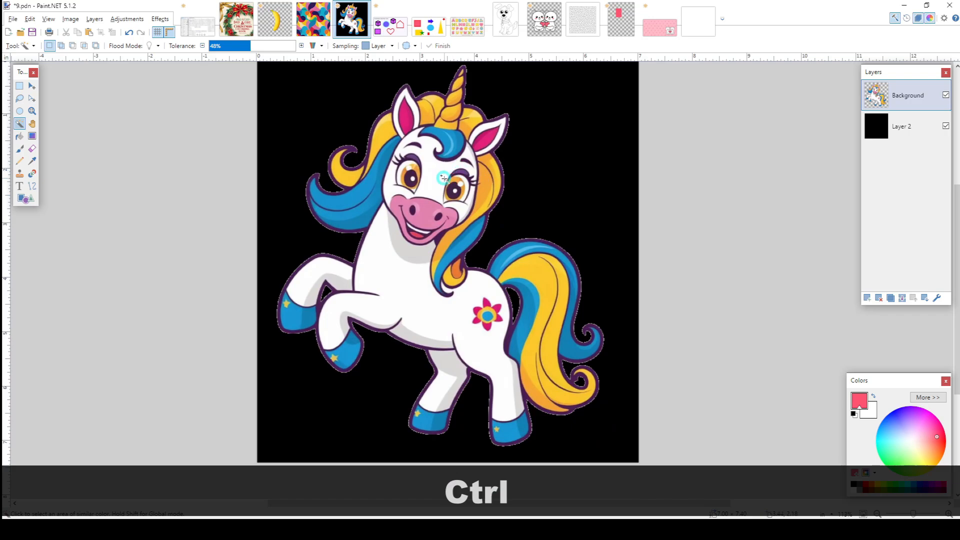
scroll(447, 180, "down", 1)
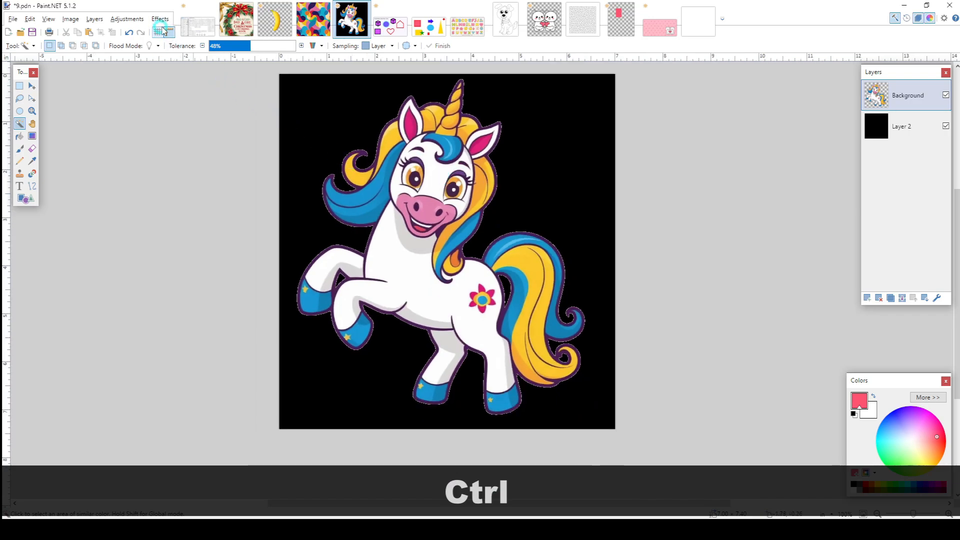
Soften the unicorn's cut-out edges with the Feather Object effect at its default radius
left_click(160, 19)
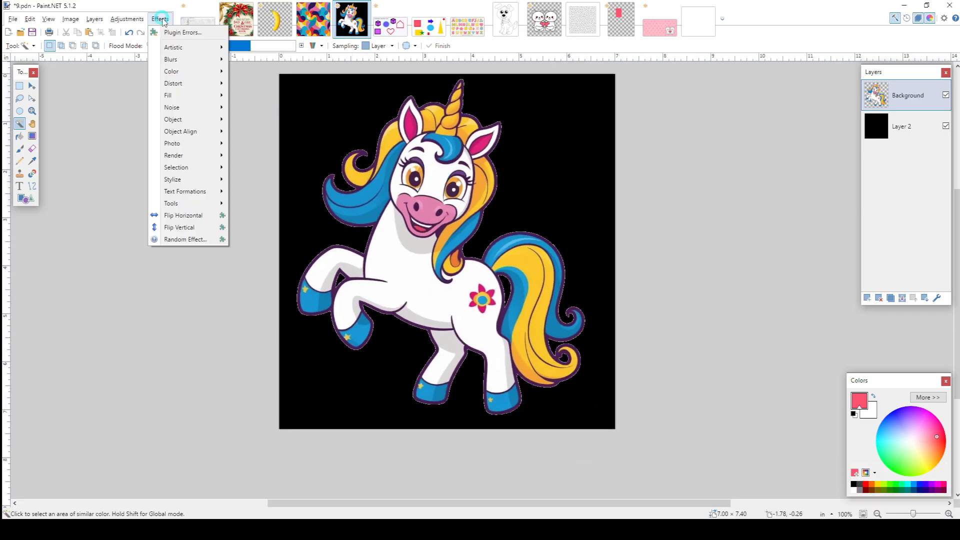
left_click(215, 119)
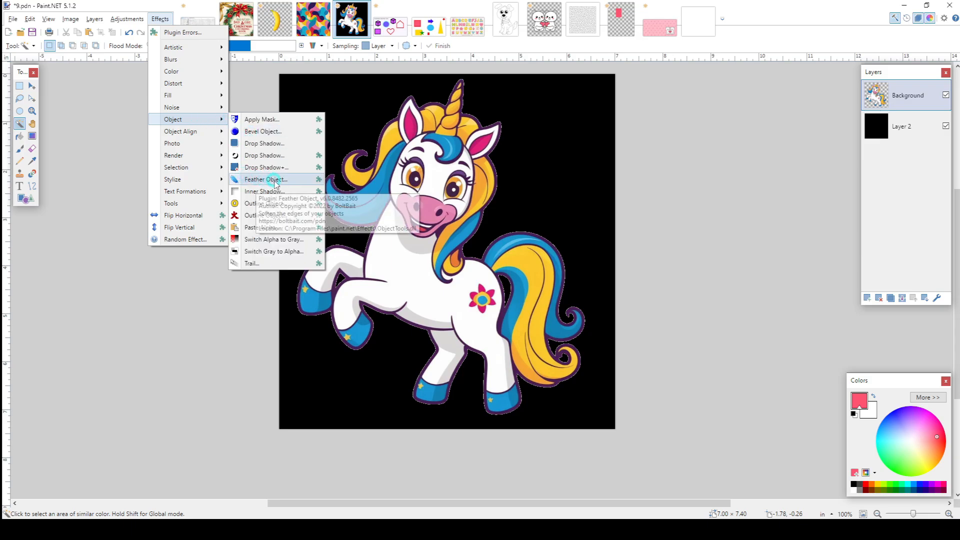
left_click(267, 180)
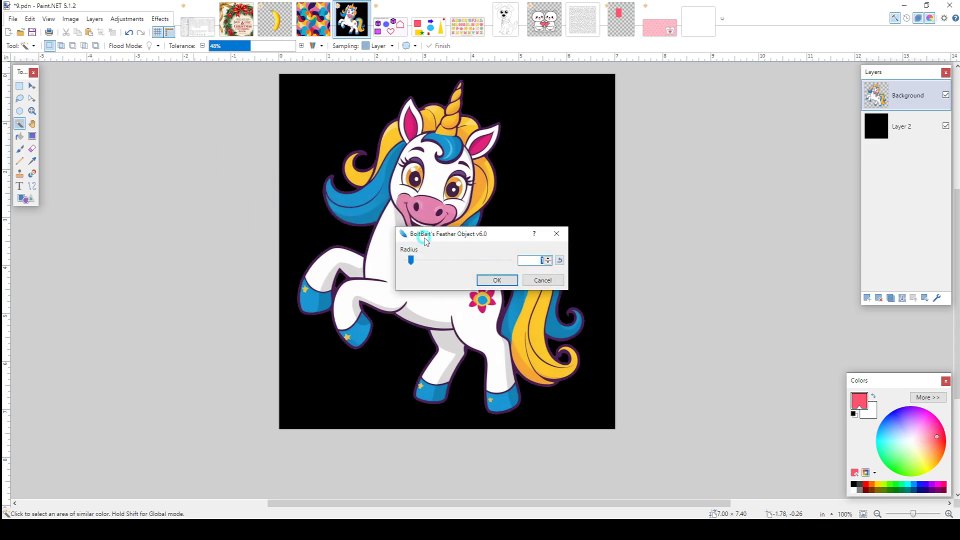
left_click_drag(426, 241, 660, 175)
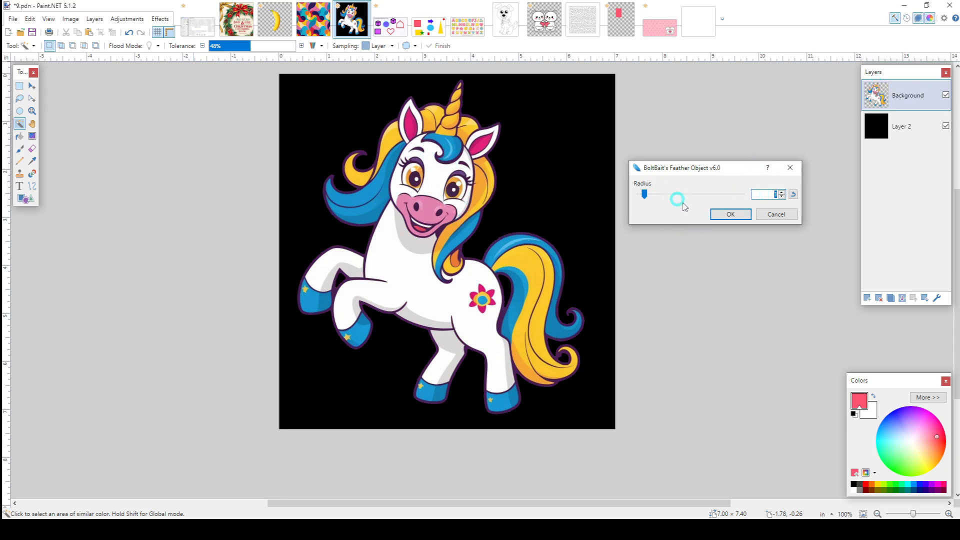
left_click(730, 215)
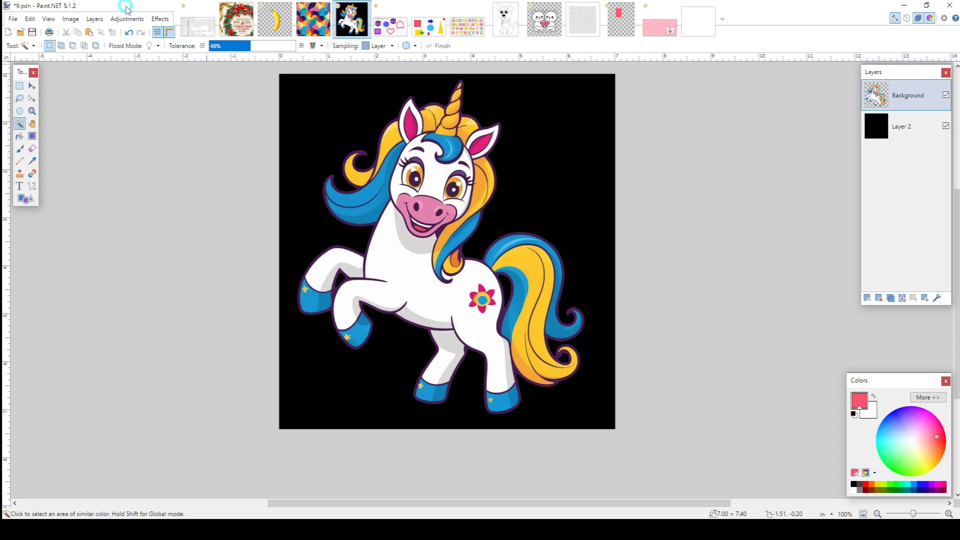
Start an Outline Object effect on the unicorn and set the outline colour to white
left_click(160, 18)
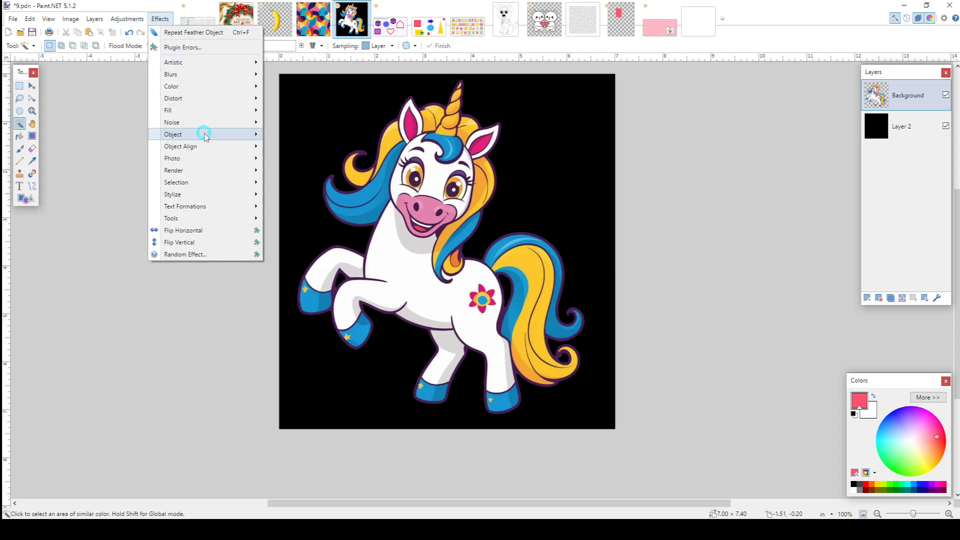
mouse_move(213, 134)
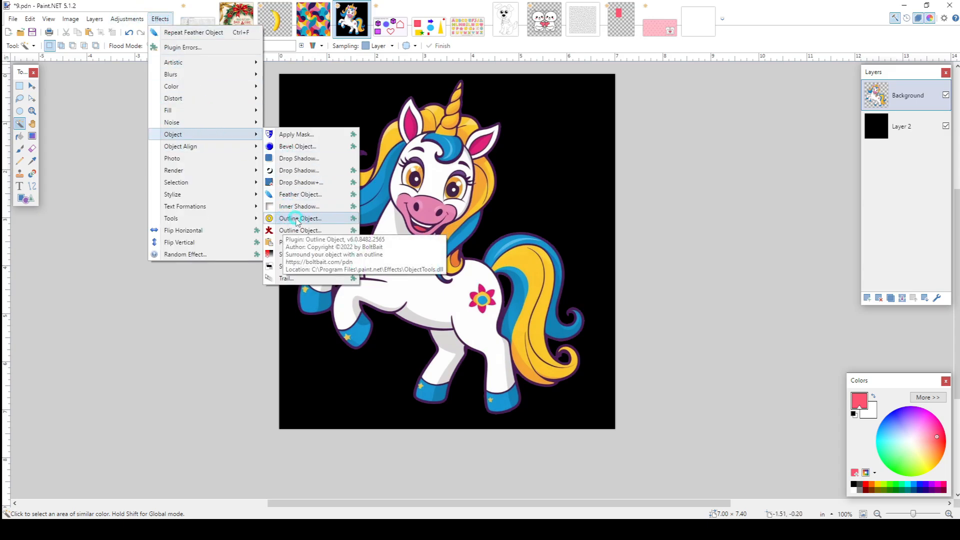
left_click(299, 219)
left_click_drag(431, 192, 126, 137)
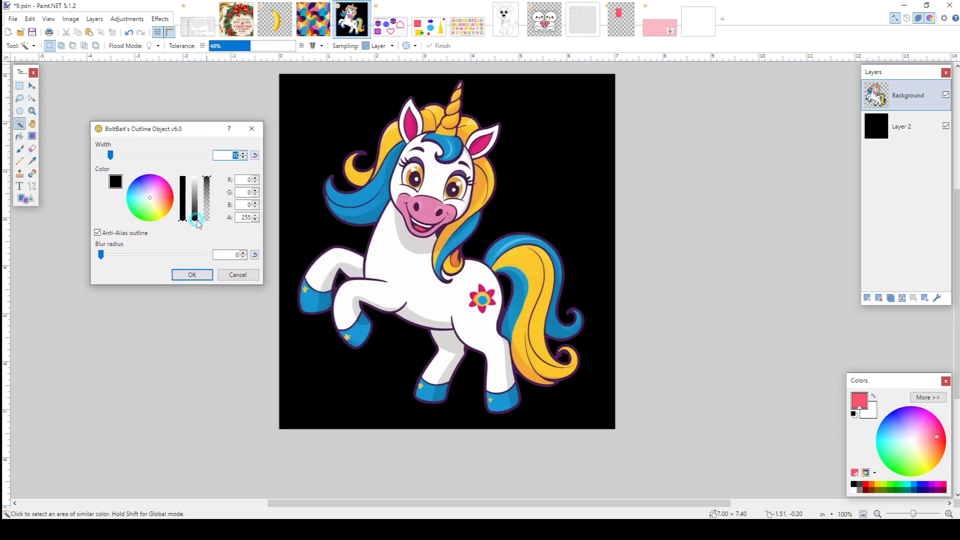
left_click_drag(198, 223, 199, 168)
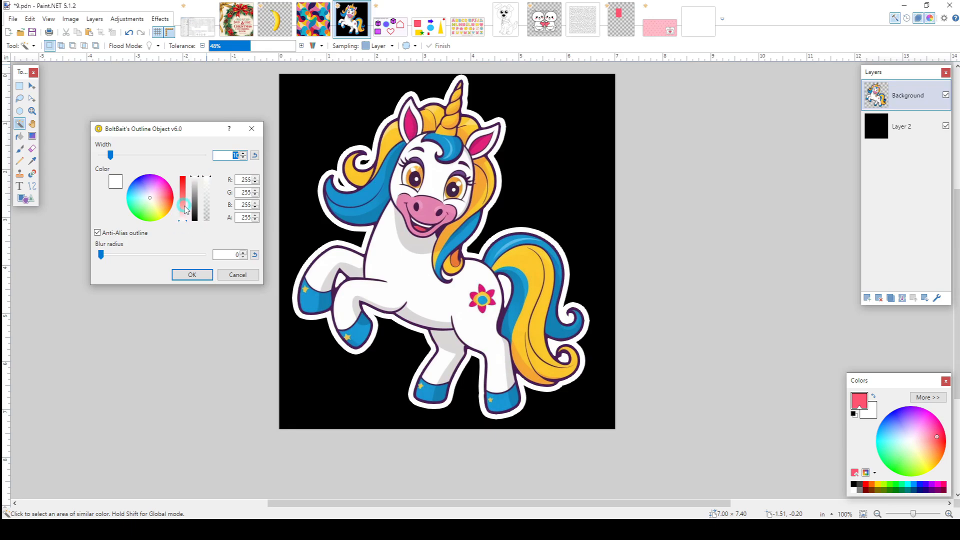
Apply the unicorn's outline at width 6 in near-white, RGB 255, 247, 247
mouse_move(111, 156)
left_mouse_down()
mouse_move(128, 164)
mouse_move(104, 165)
left_mouse_up()
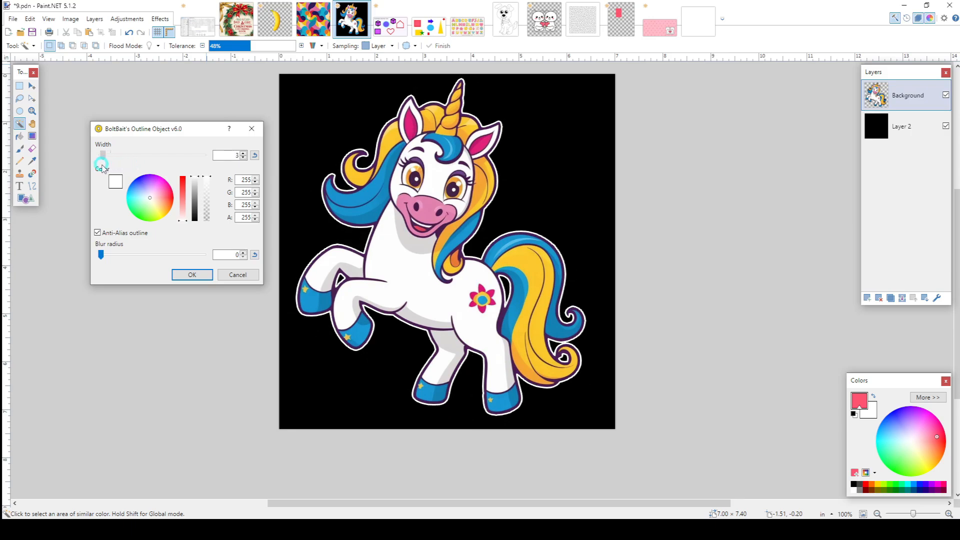
left_click(181, 196)
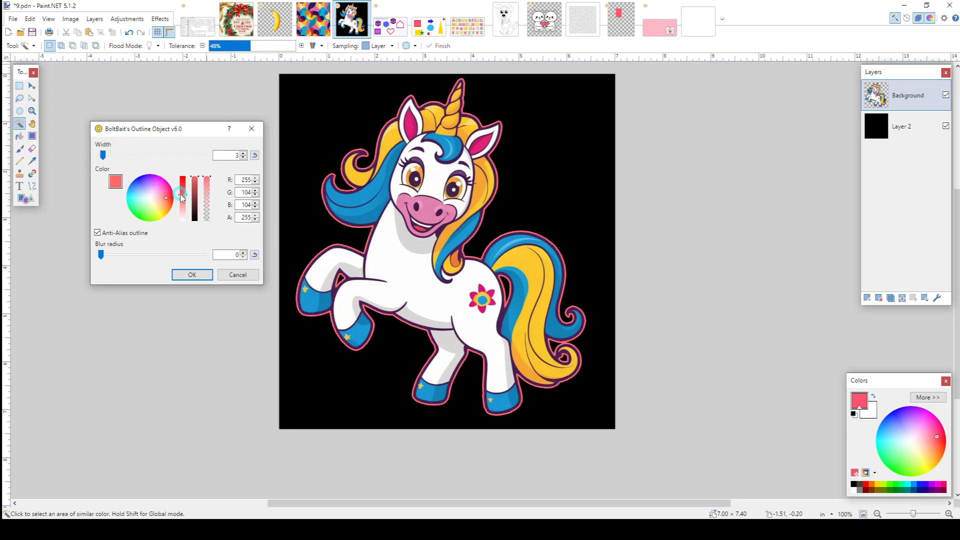
left_click_drag(186, 198, 183, 220)
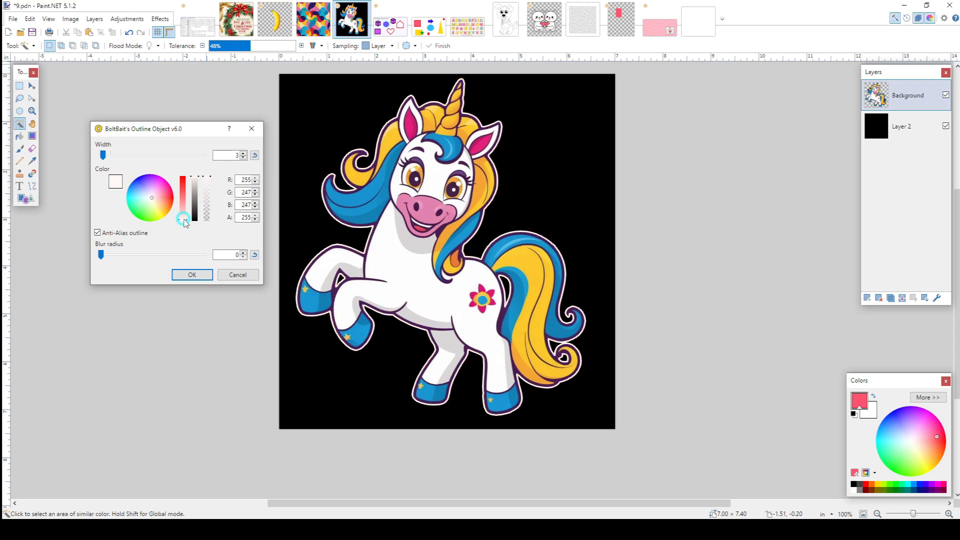
left_click_drag(103, 158, 106, 156)
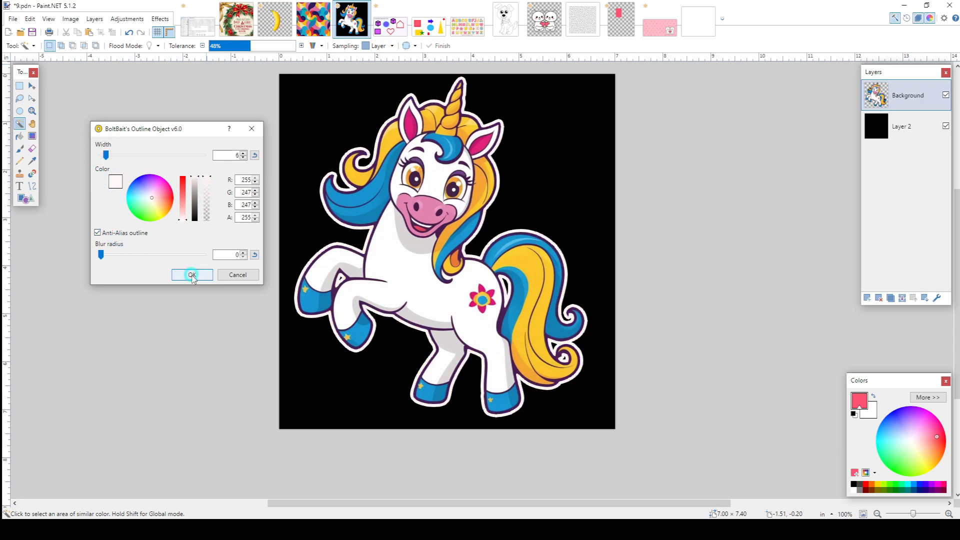
left_click(192, 276)
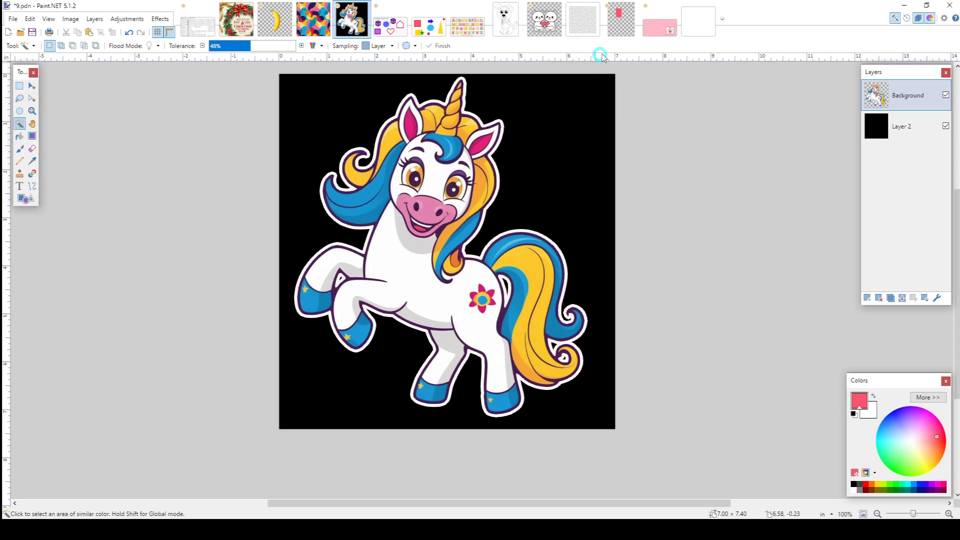
In 11.png, clear the selection around the two bears and add a new layer above Layer 2
left_click(660, 27)
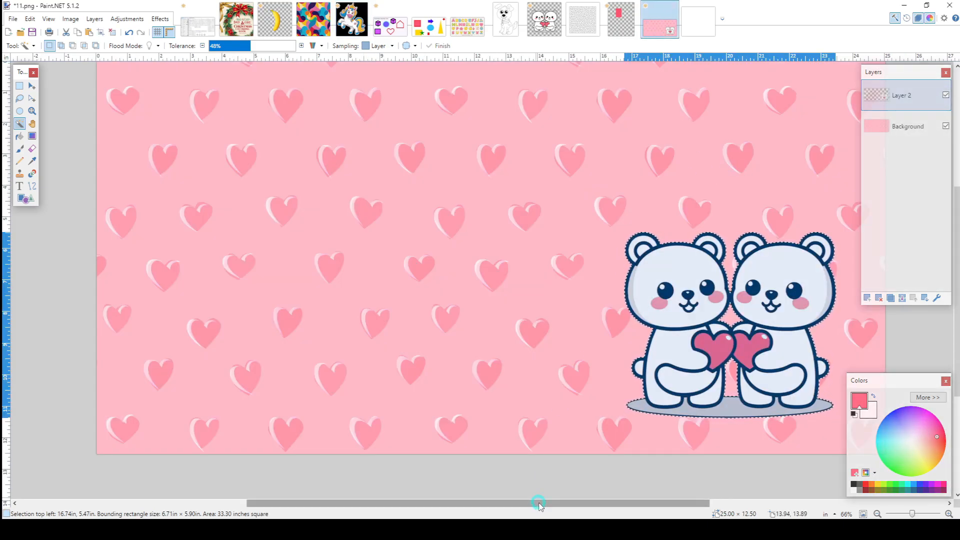
left_click_drag(535, 503, 616, 502)
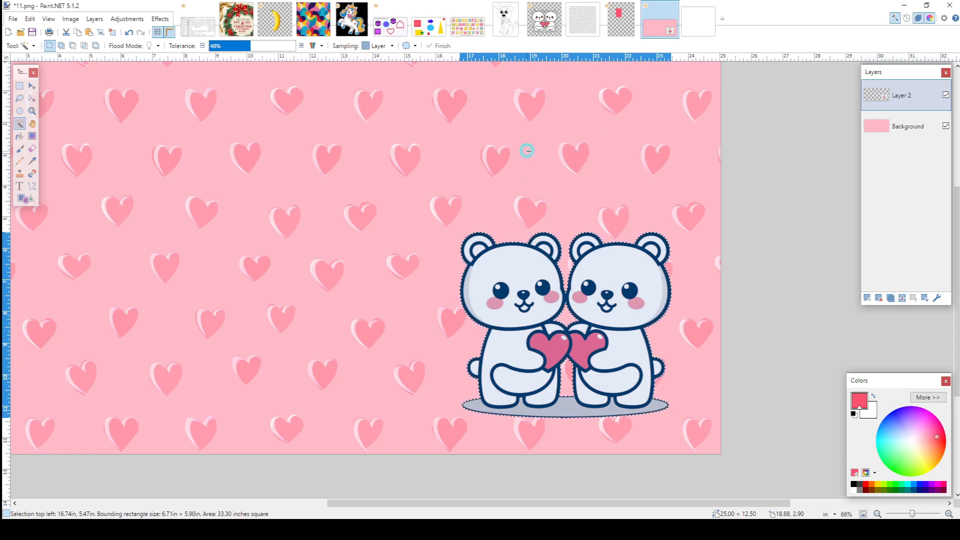
key("Escape")
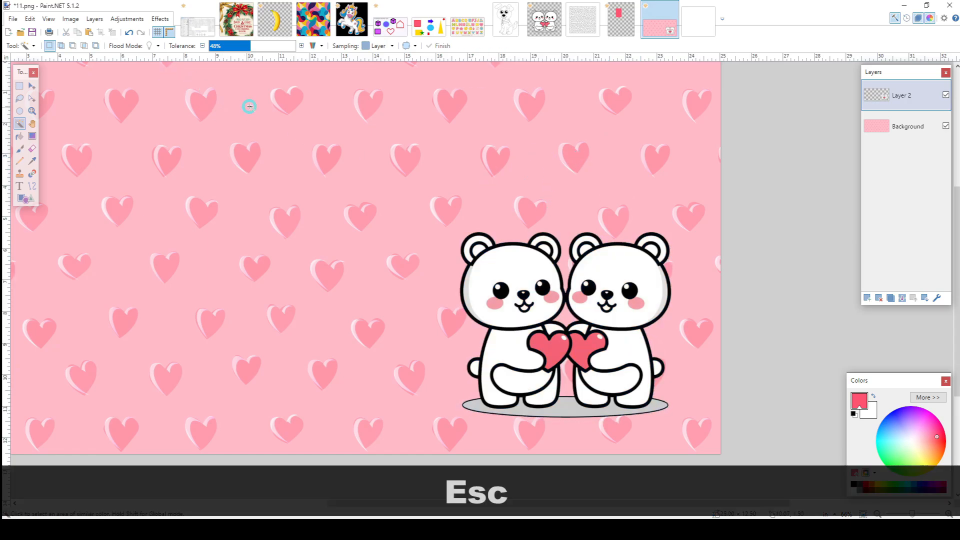
left_click(94, 18)
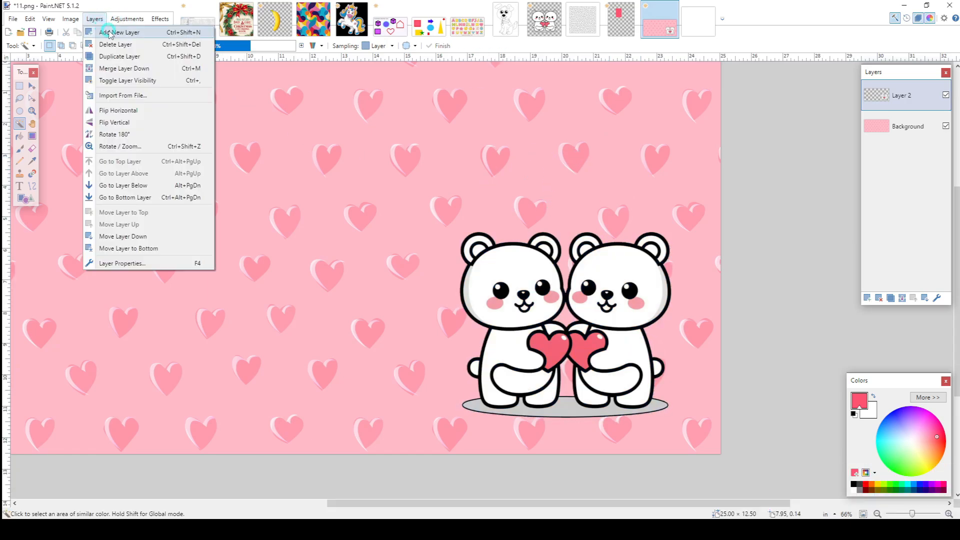
left_click(155, 32)
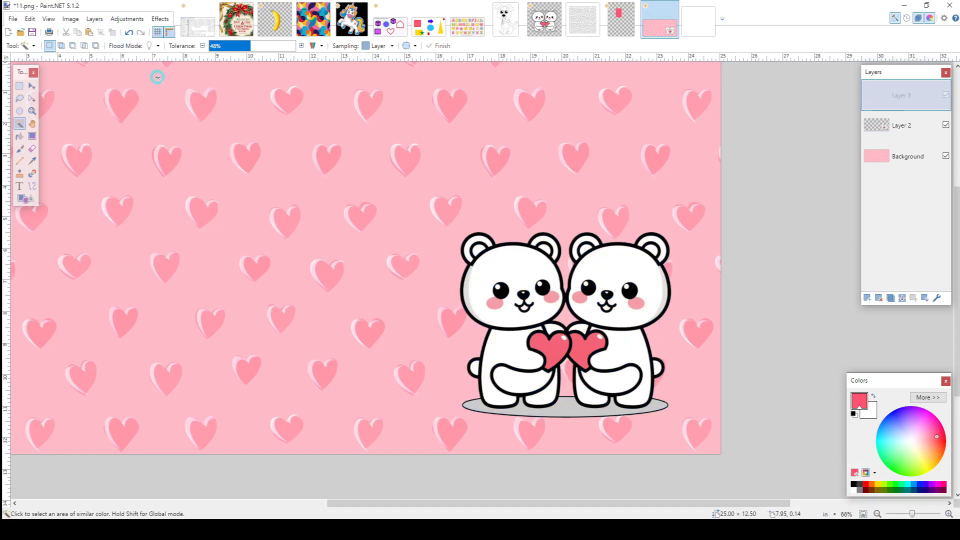
Start a text object above the bears on the new layer, using the Mrs Beasley font at size 84
left_click(23, 186)
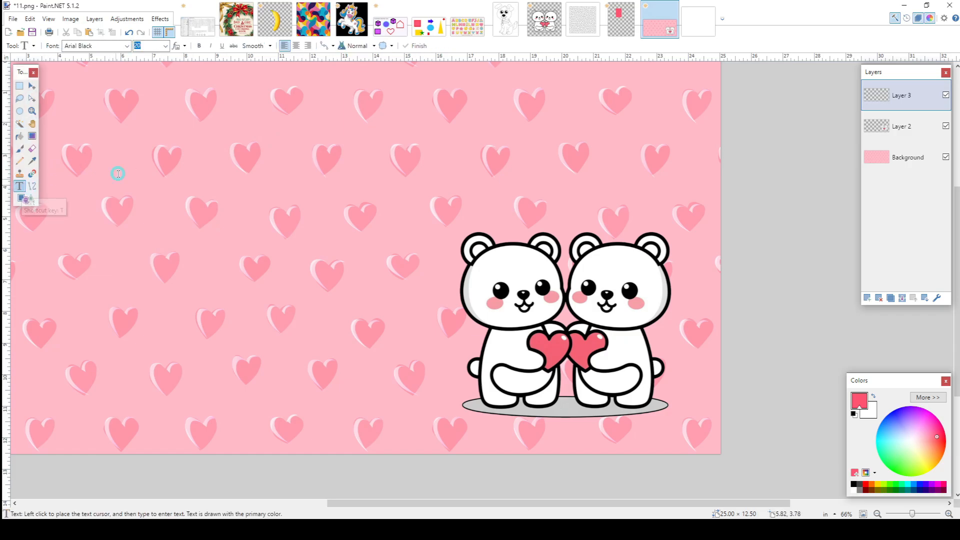
left_click(413, 146)
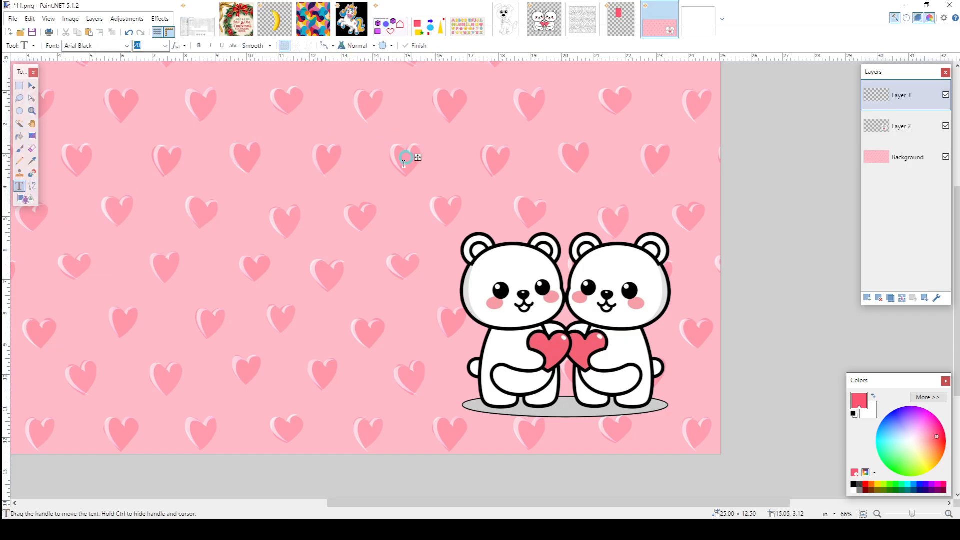
left_click(165, 45)
left_click(147, 202)
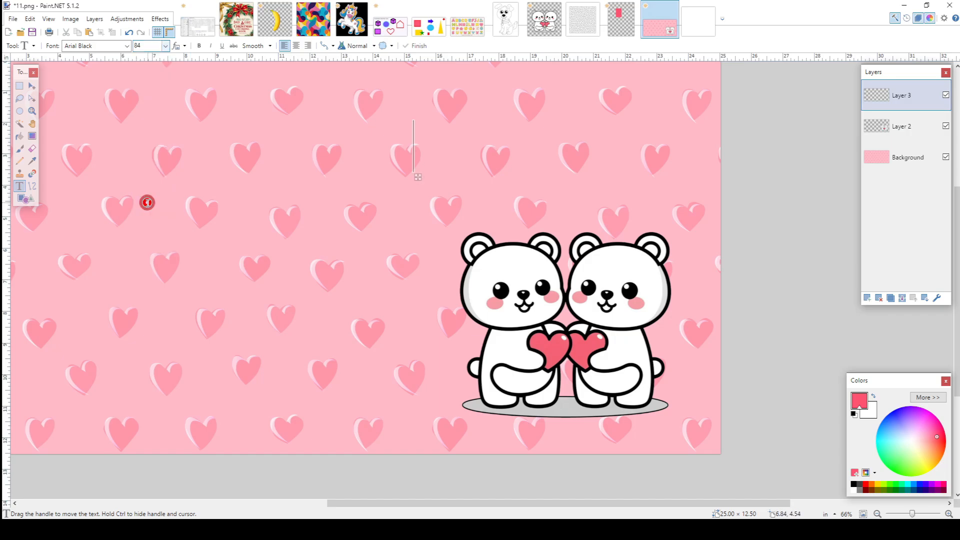
left_click(123, 46)
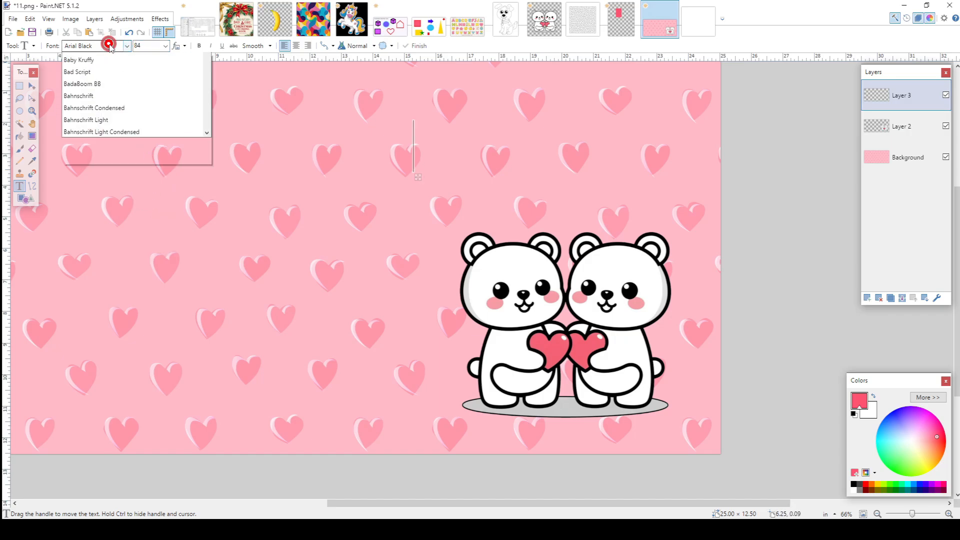
left_click_drag(208, 86, 215, 235)
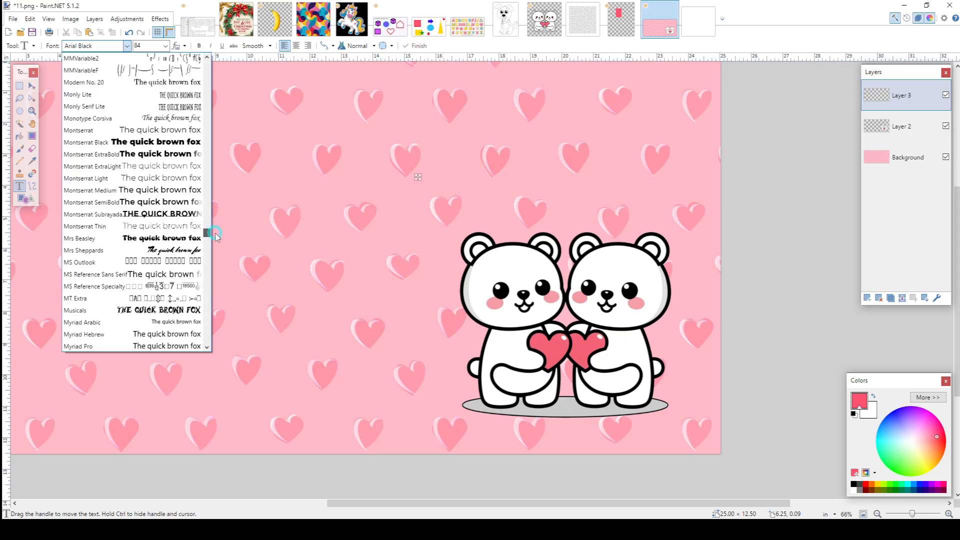
left_click(177, 238)
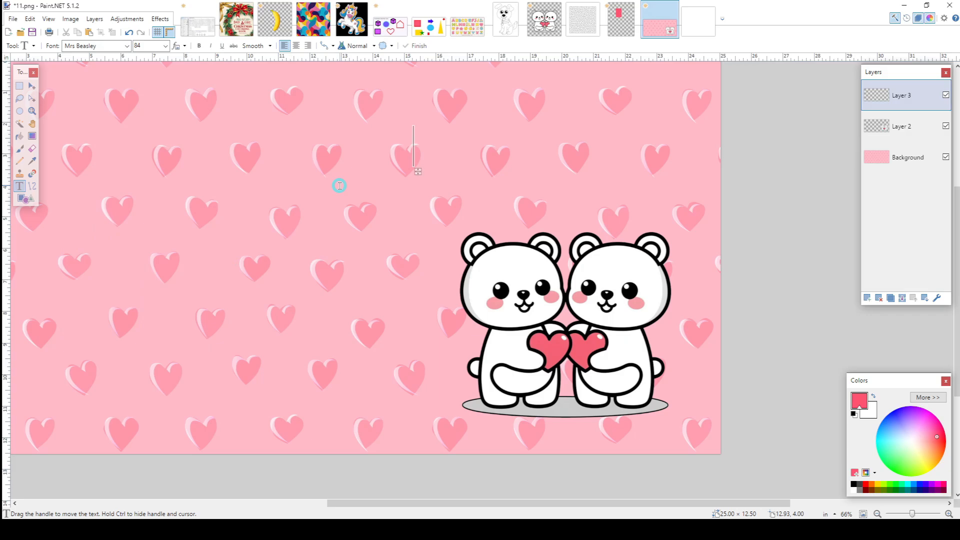
Enter the text "LOVE IS ALL" with "AROUND" on a second line
type("L")
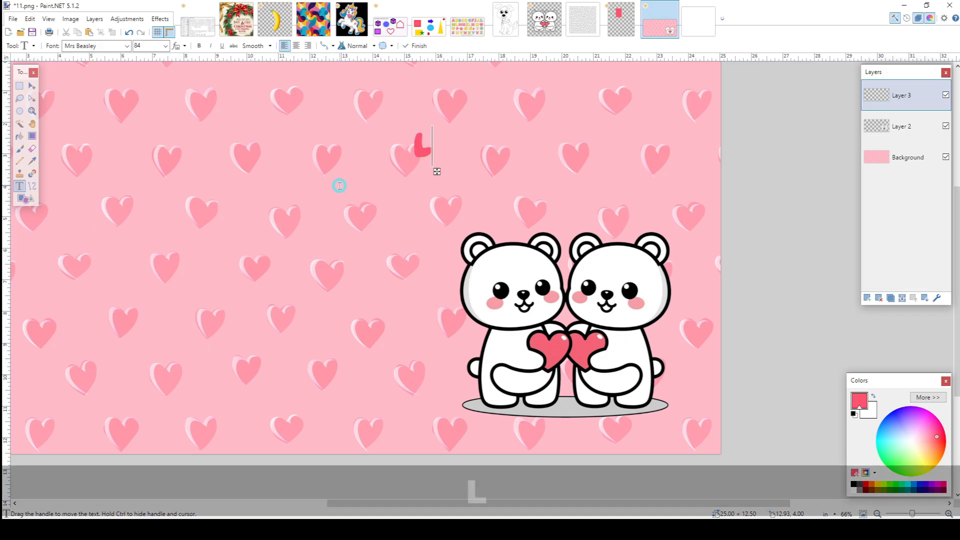
type("OVE ")
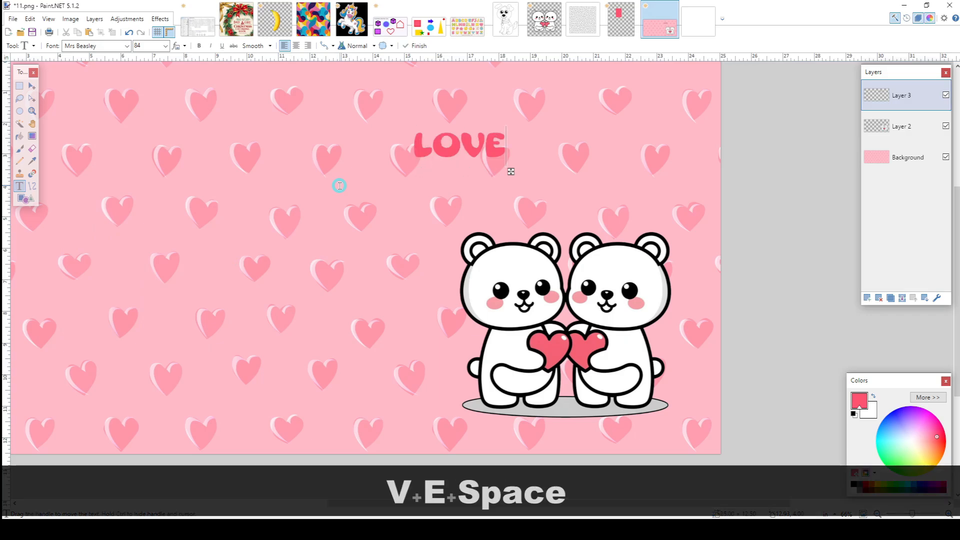
type("IS ALL")
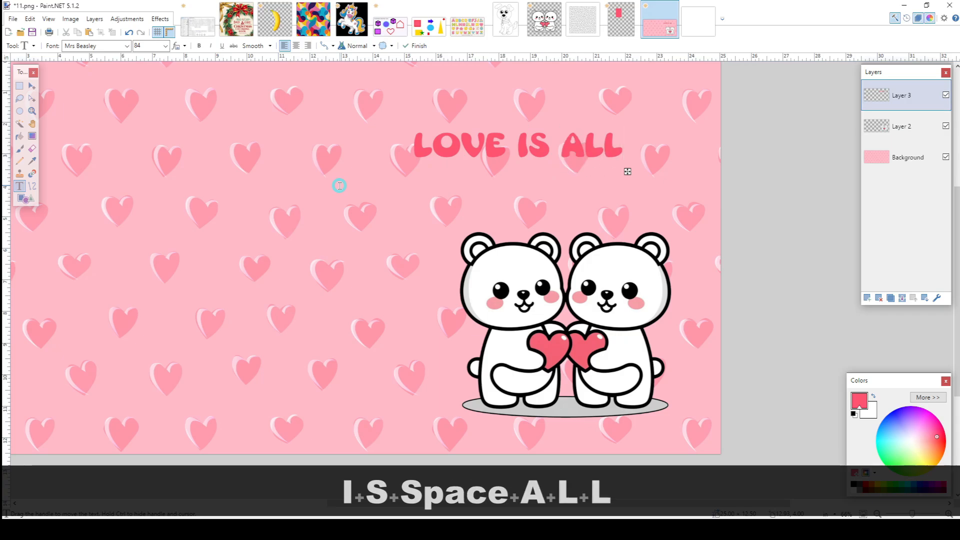
key("Return")
type("AROUND")
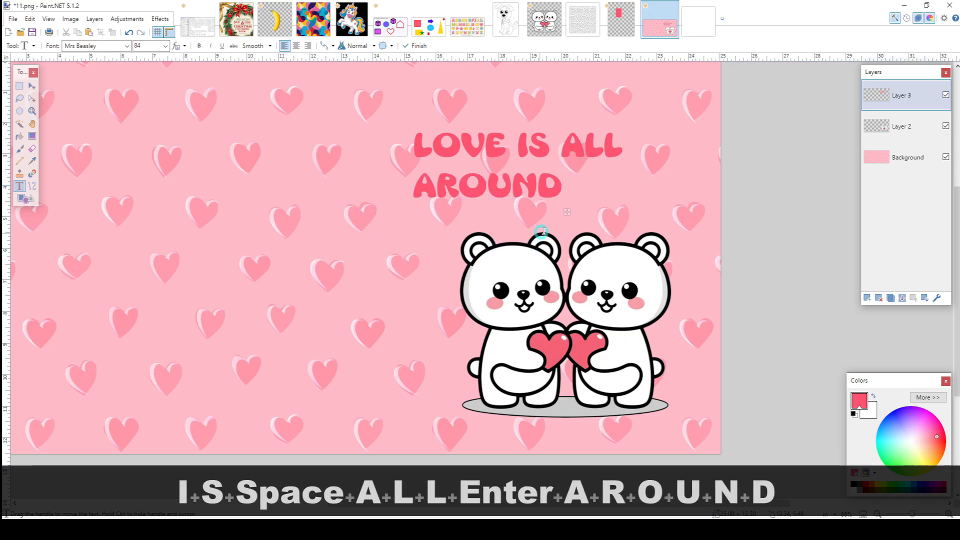
Center-align the two text lines and position them above the bears, retyping the last letters of "AROUND"
left_click_drag(567, 213, 617, 214)
left_click(296, 45)
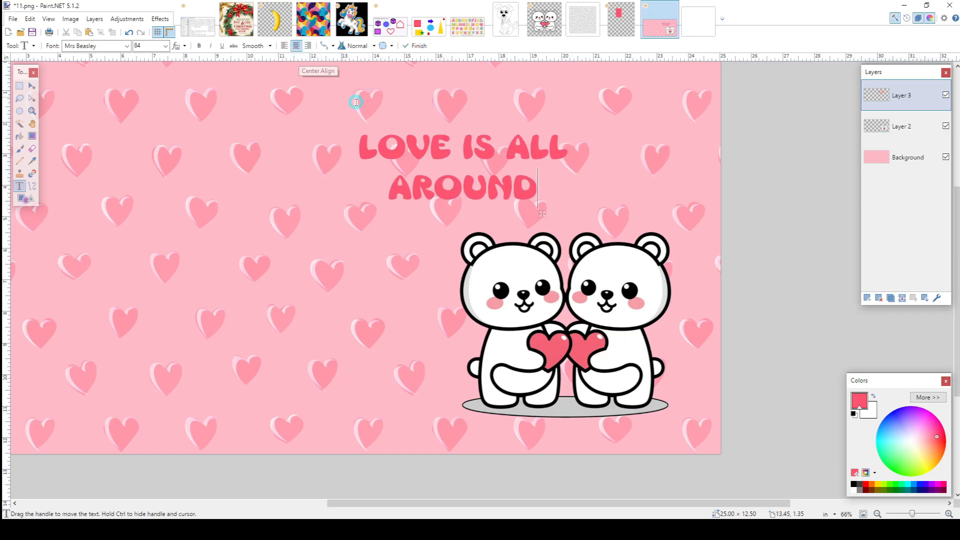
left_click_drag(544, 214, 629, 209)
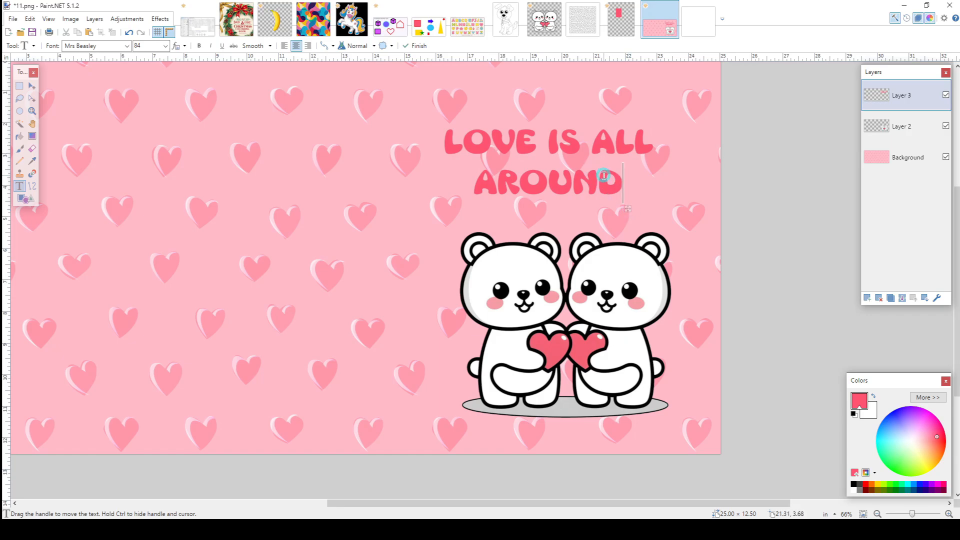
key("BackSpace")
key("BackSpace")
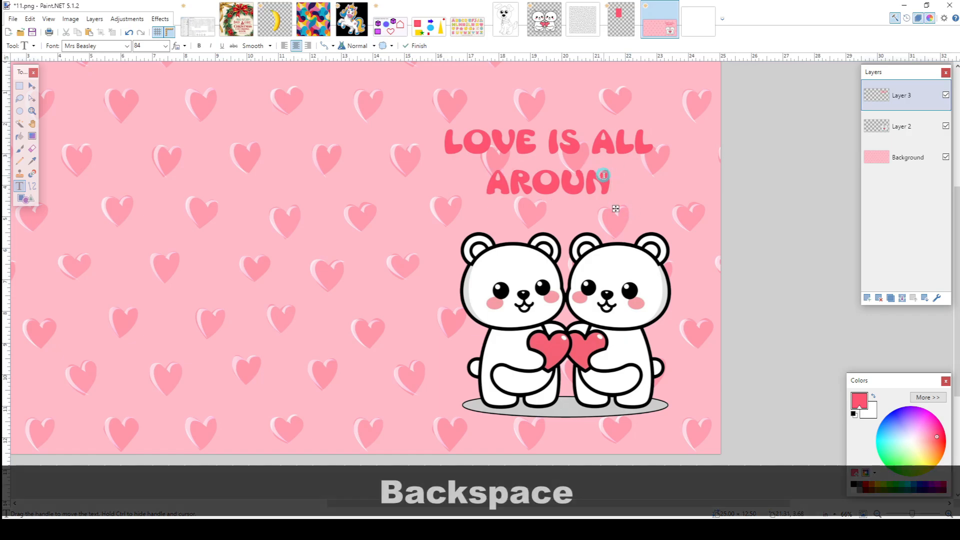
type("ND")
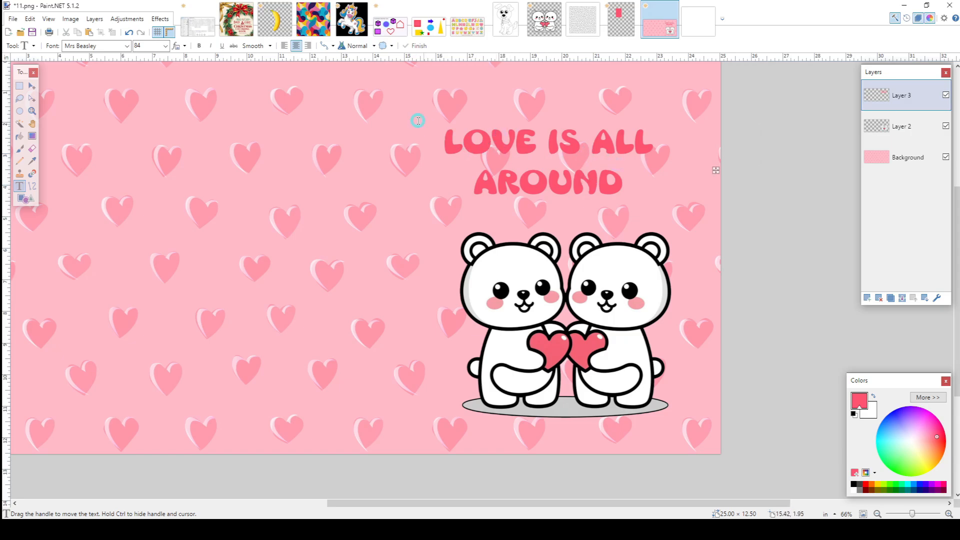
Repeat the last Outline Object effect on the "LOVE IS ALL AROUND" text
left_click(160, 23)
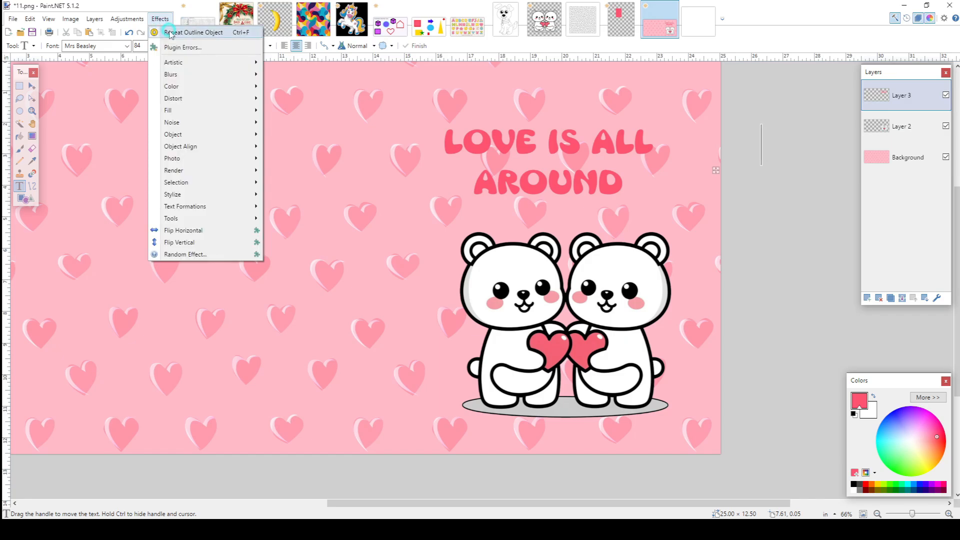
left_click(168, 31)
left_click(414, 191)
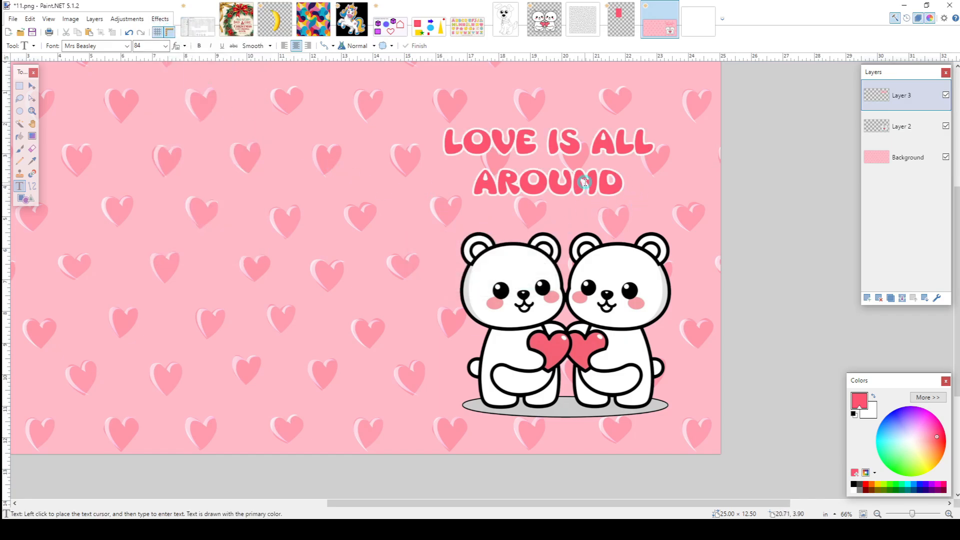
In 23.pdn, select the pink rectangle on Layer 2 with Rectangle Select, delete it and clear the selection
left_click(621, 20)
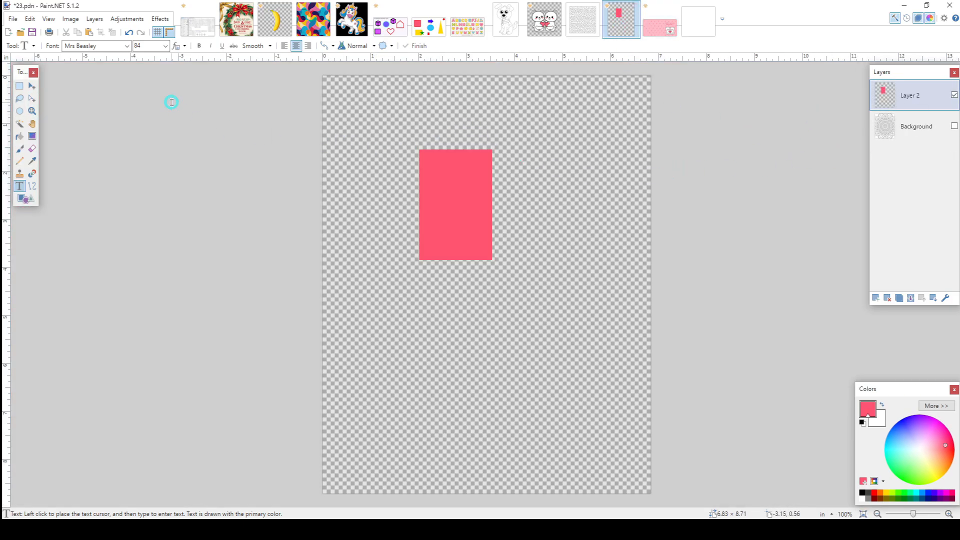
left_click(20, 86)
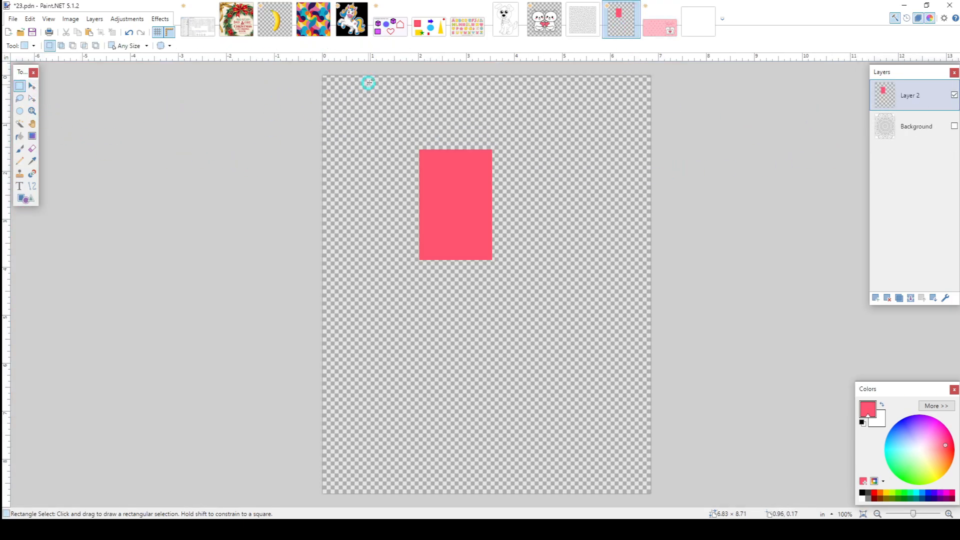
left_click_drag(373, 103, 520, 322)
key("Delete")
left_click(410, 313)
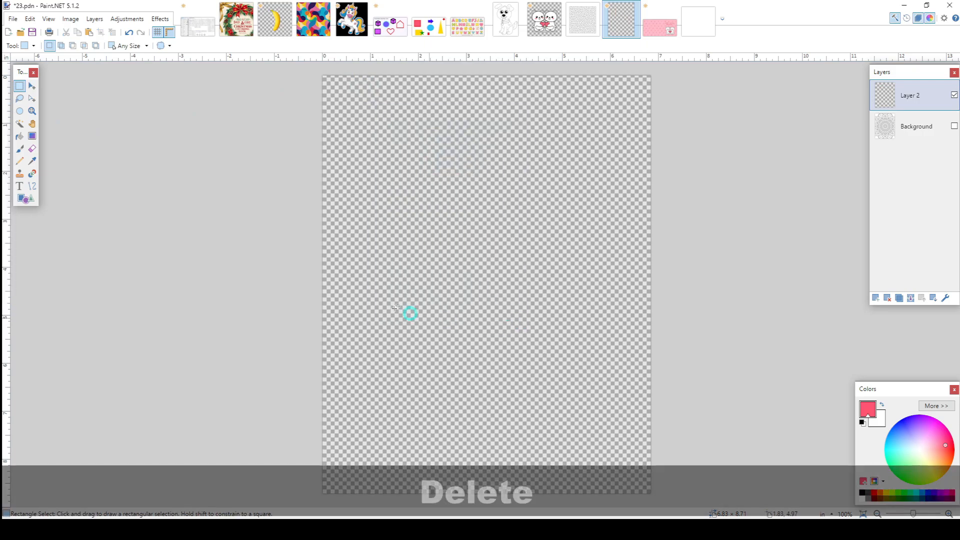
left_click(115, 239)
Add the text "LOVE" with "YOURSELF" on a second line to the empty Layer 2 in 23.pdn
left_click(19, 186)
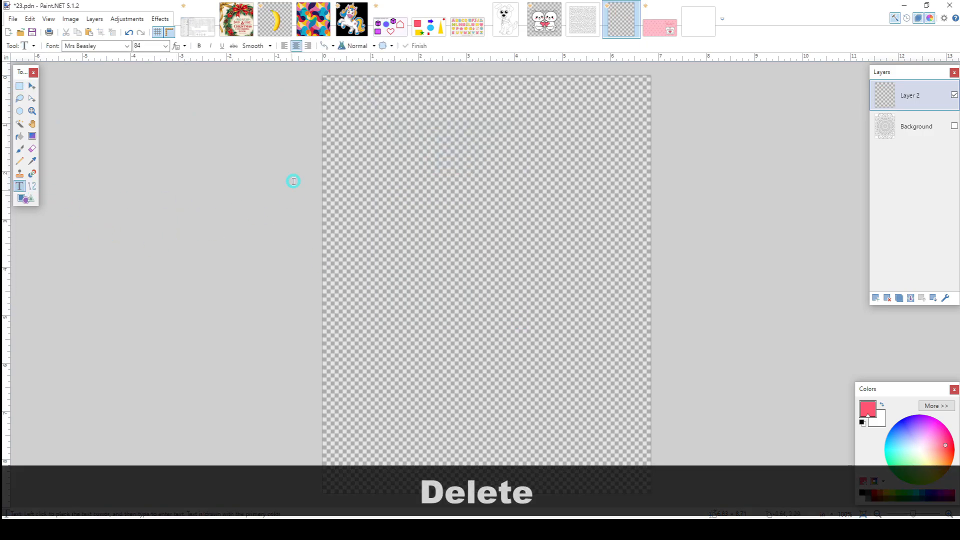
left_click(400, 215)
type("LOVE")
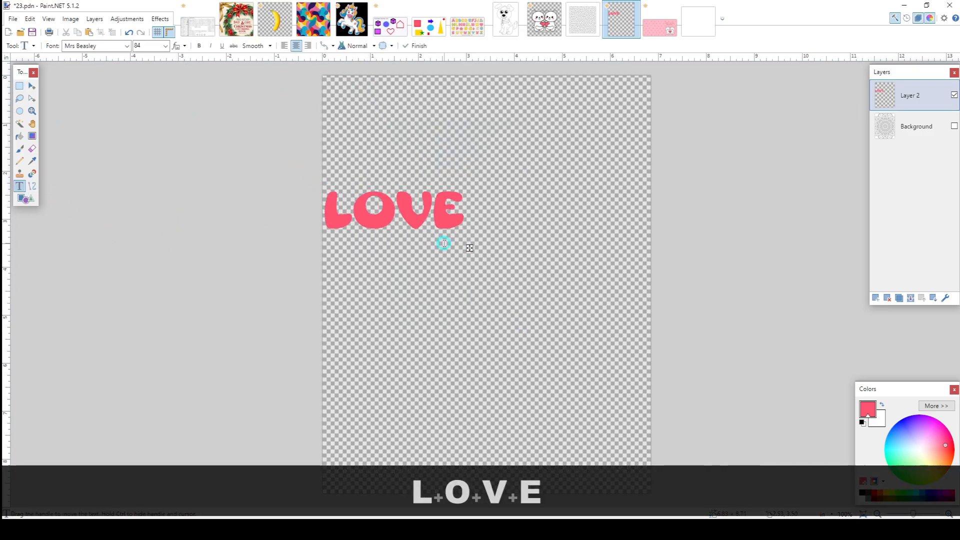
key("Return")
type("YOURSELF")
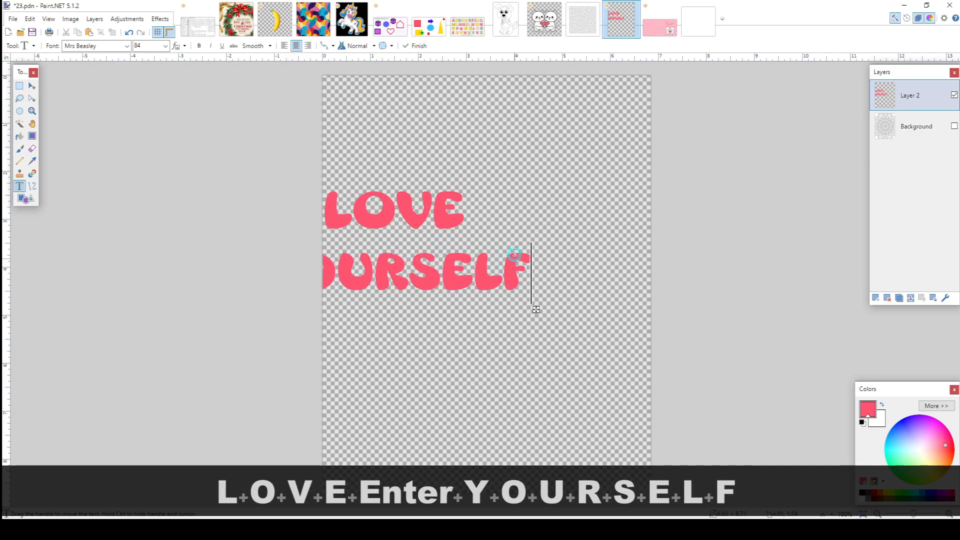
Move the "LOVE YOURSELF" text to the middle of the canvas and set its font size to 72
left_click_drag(536, 309, 629, 339)
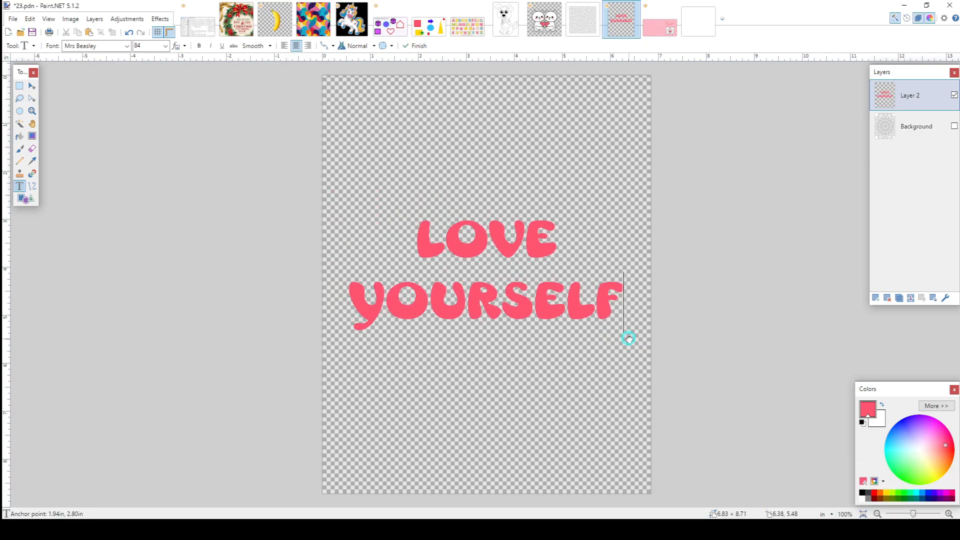
left_click(165, 45)
left_click(145, 191)
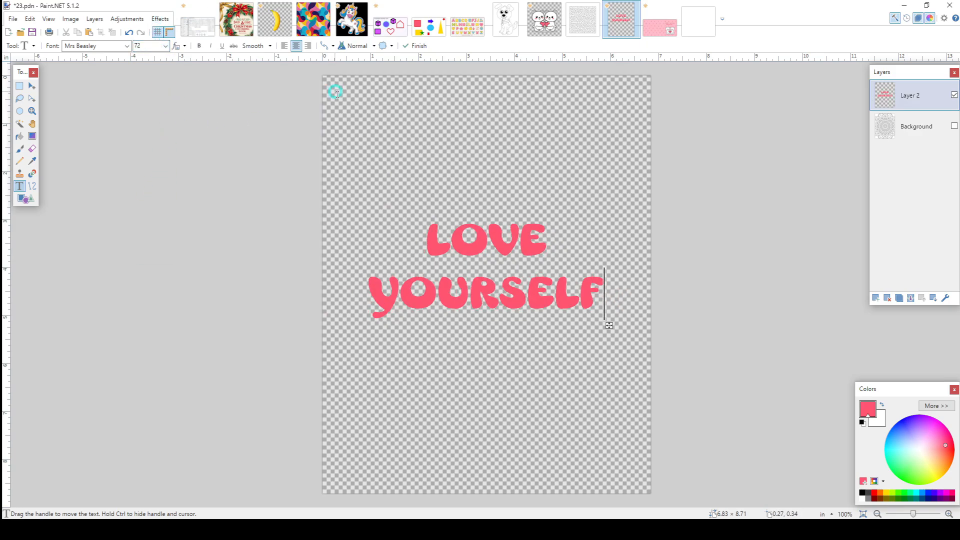
Make the "LOVE YOURSELF" text white by swapping the primary and secondary colours, and set the secondary colour to black
left_click(882, 406)
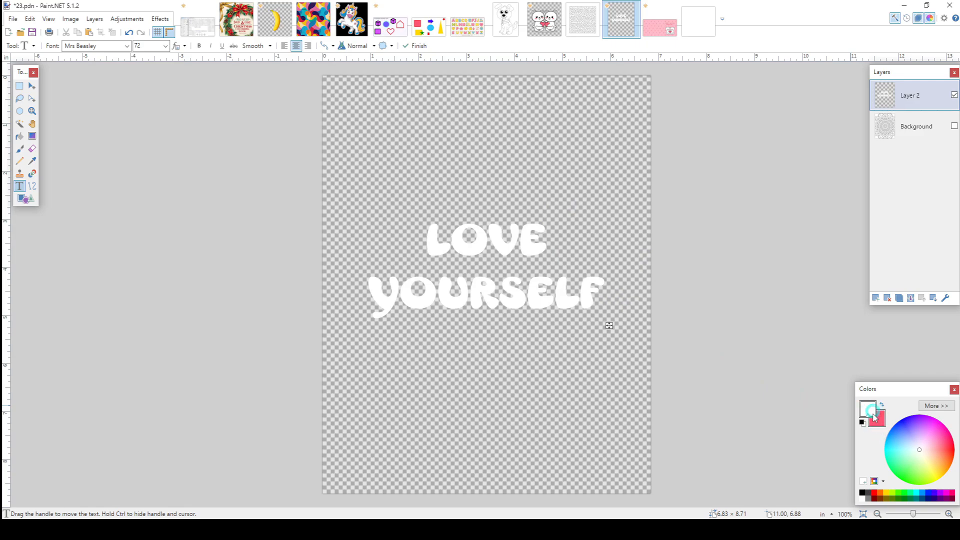
left_click_drag(902, 435, 920, 446)
left_click(863, 497)
left_click(916, 451)
right_click(916, 438)
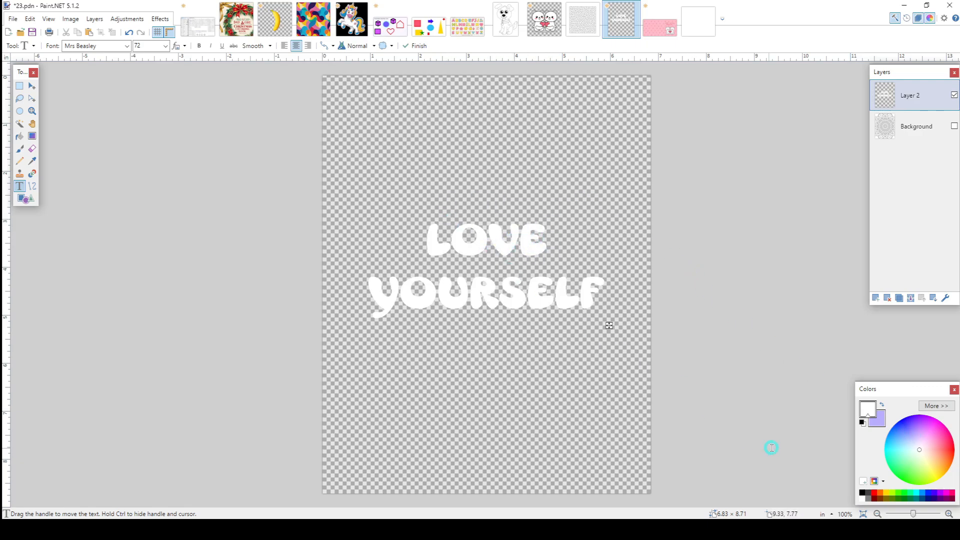
left_click(863, 493)
right_click(863, 494)
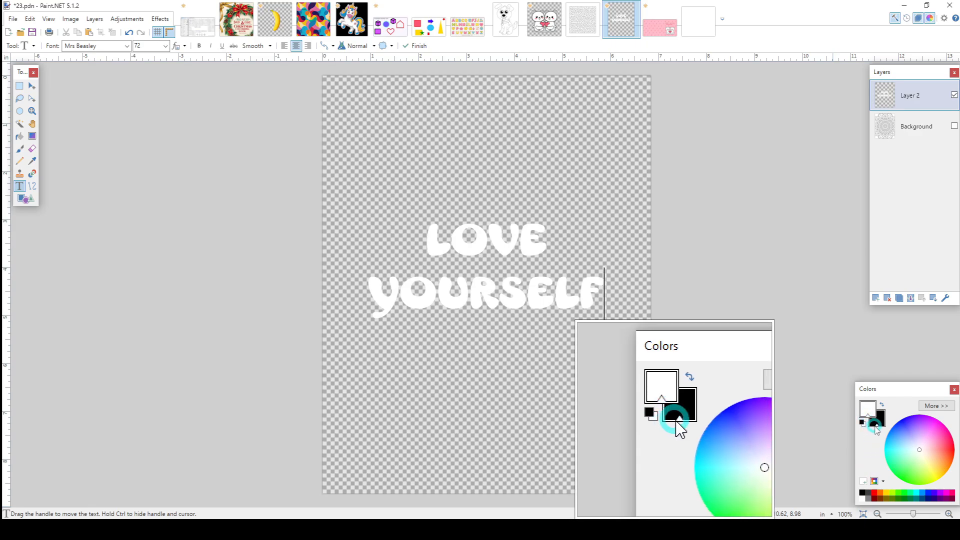
Start choosing an effect for the white "LOVE YOURSELF" text
left_click(160, 19)
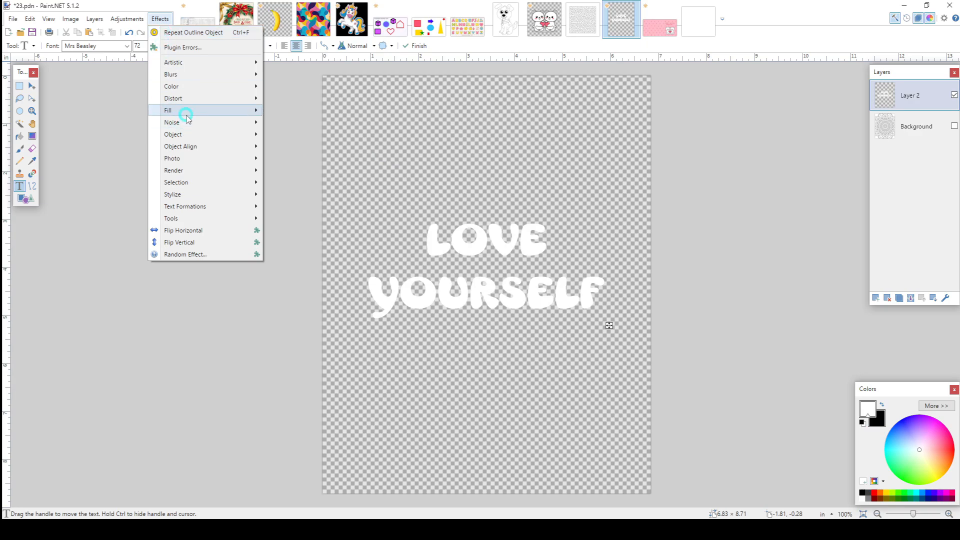
Apply the Outline Object effect to the LOVE YOURSELF text with a width of 6 and black as the outline colour
mouse_move(181, 135)
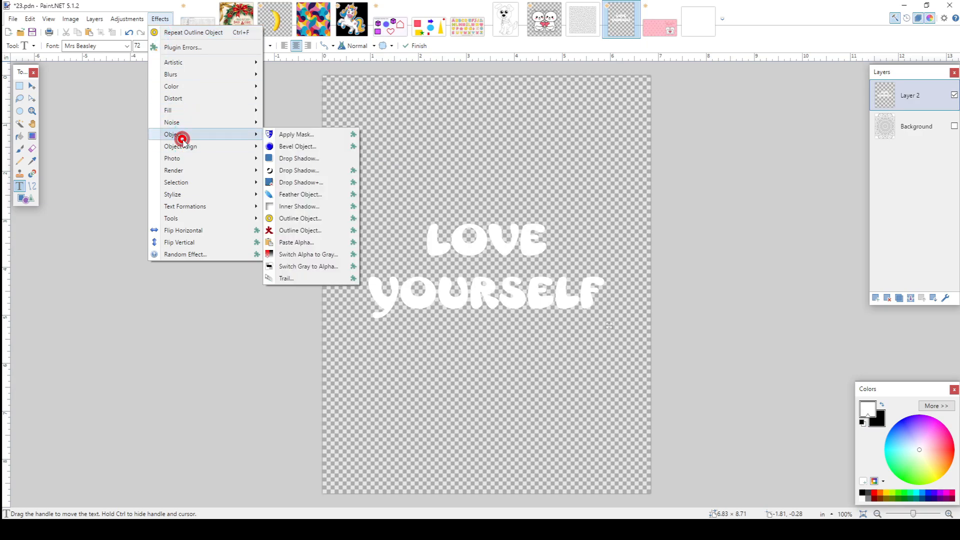
left_click(285, 218)
left_click_drag(461, 191, 197, 157)
left_click_drag(242, 213, 232, 243)
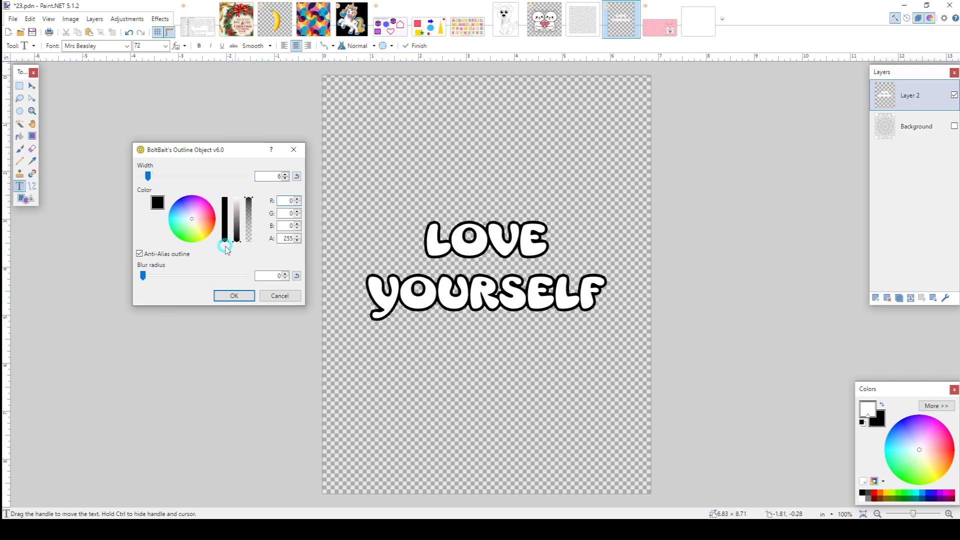
left_click(233, 294)
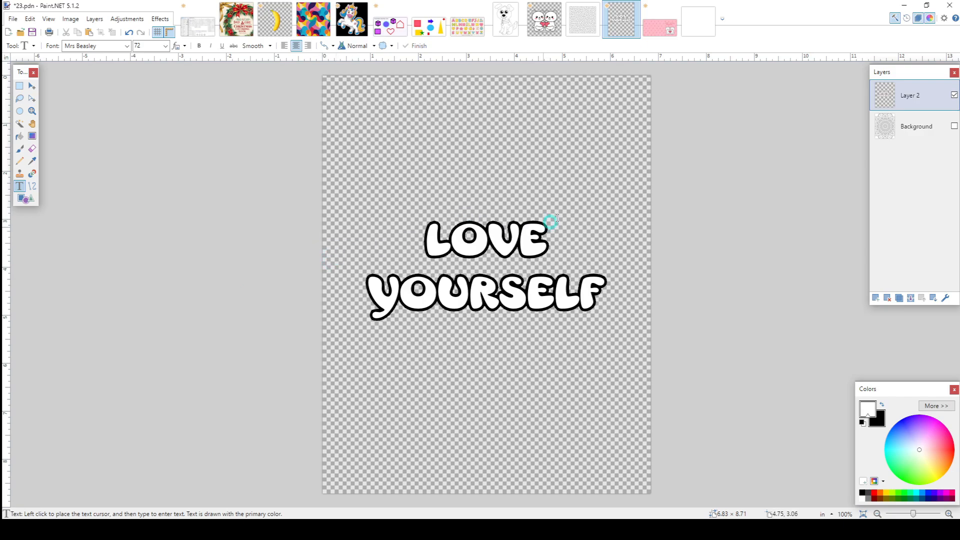
Show the Background layer and repeat the outline effect on the text in Layer 2 to thicken its border
left_click(954, 127)
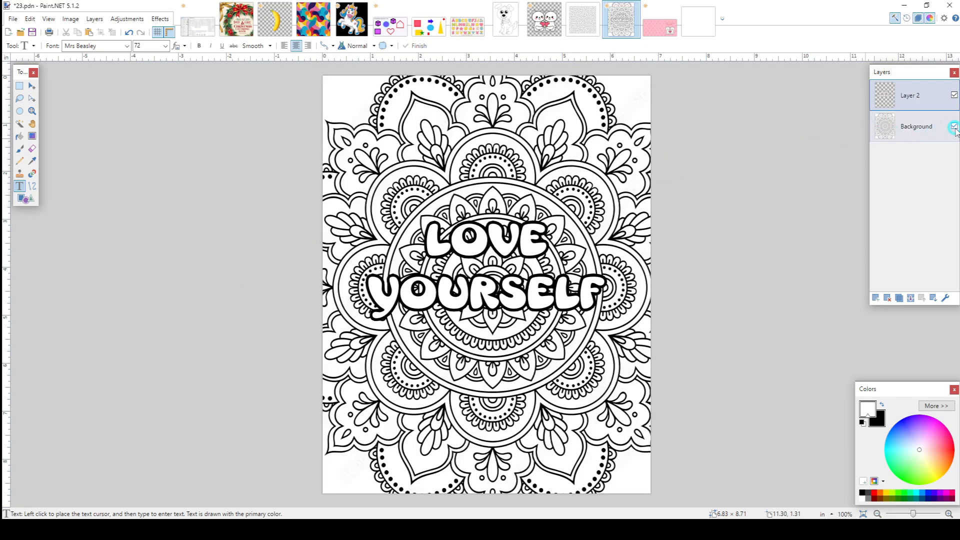
left_click(933, 91)
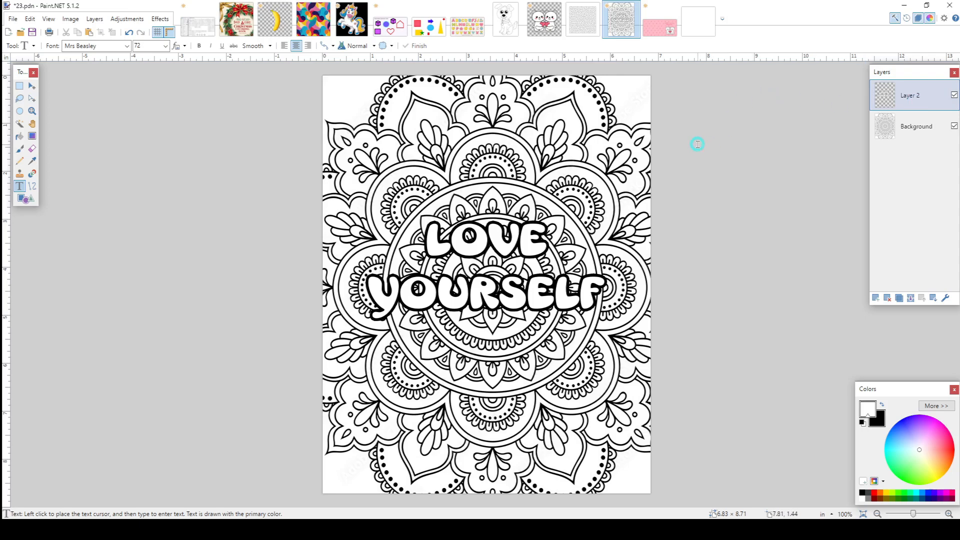
left_click(164, 19)
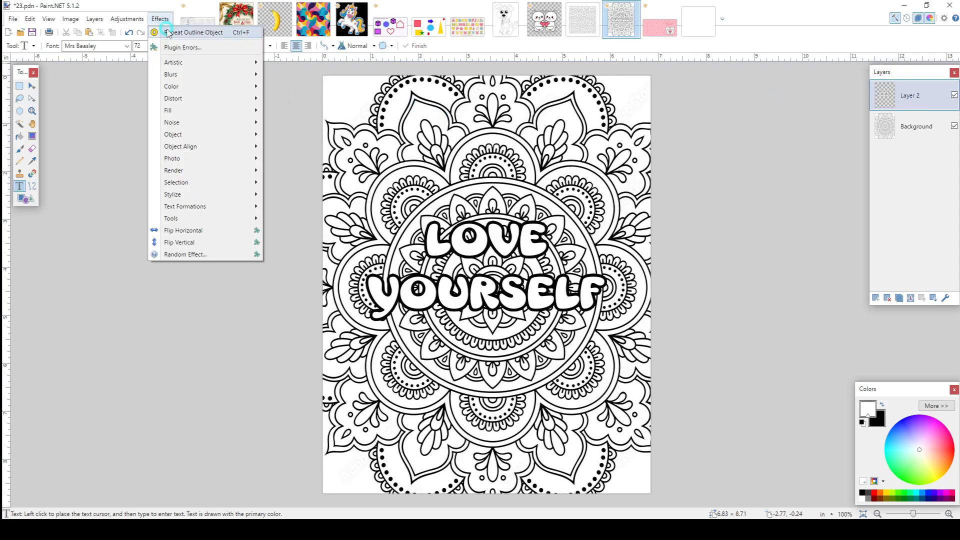
left_click(168, 32)
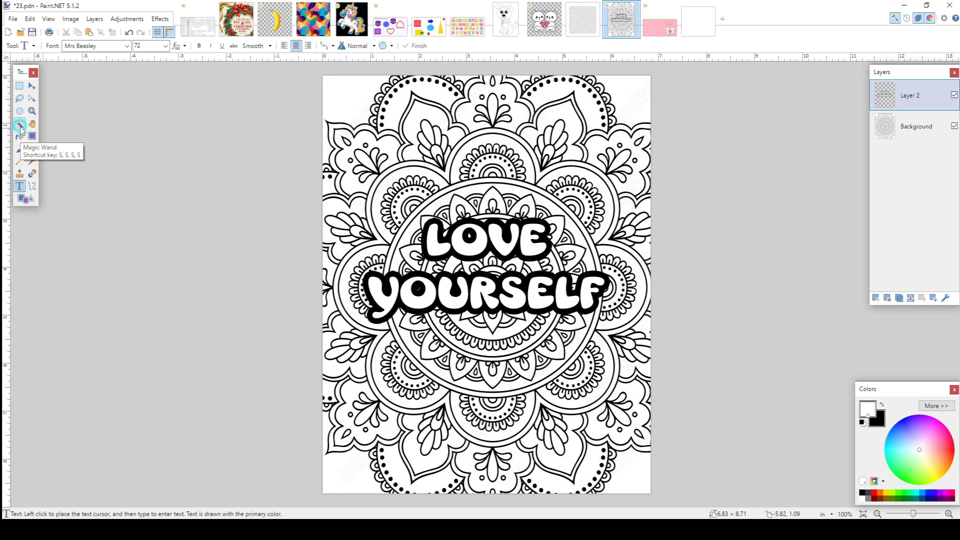
Lasso the dog's face features and collar in 5.png, then cut and paste them onto a new layer
left_click(19, 100)
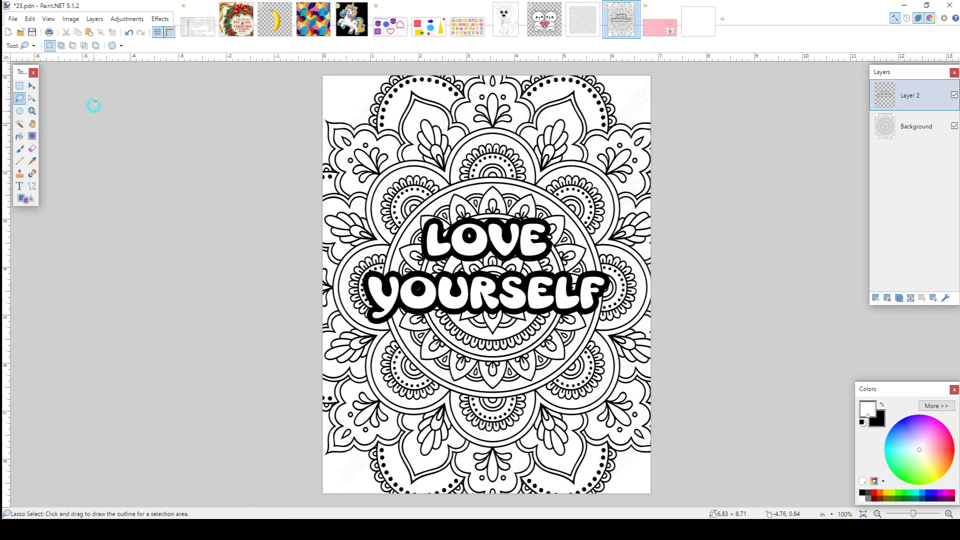
left_click(504, 22)
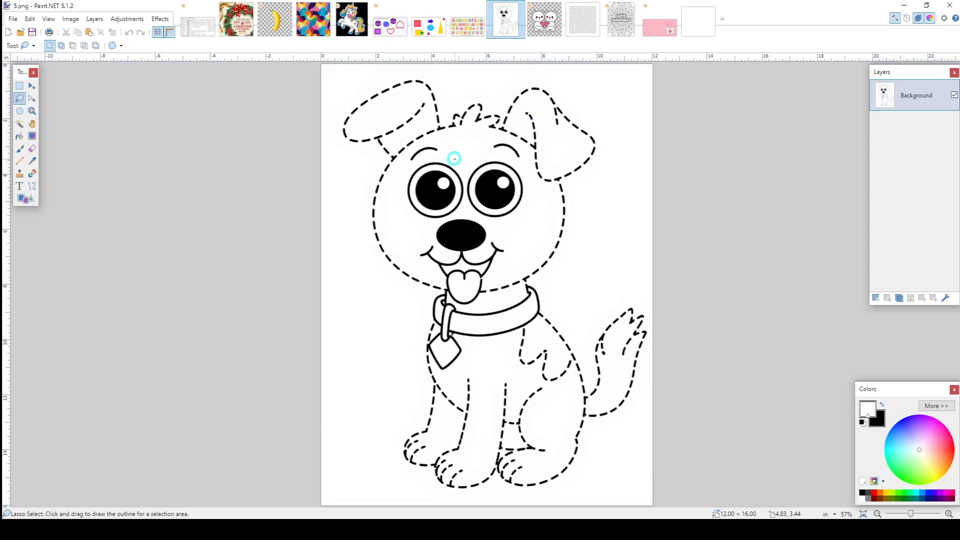
mouse_move(456, 159)
left_mouse_down()
mouse_move(409, 151)
mouse_move(403, 185)
mouse_move(414, 256)
mouse_move(444, 288)
mouse_move(427, 314)
mouse_move(436, 330)
mouse_move(429, 355)
mouse_move(442, 372)
mouse_move(490, 354)
mouse_move(548, 304)
mouse_move(531, 282)
mouse_move(483, 302)
mouse_move(529, 186)
mouse_move(525, 158)
mouse_move(492, 134)
left_mouse_up()
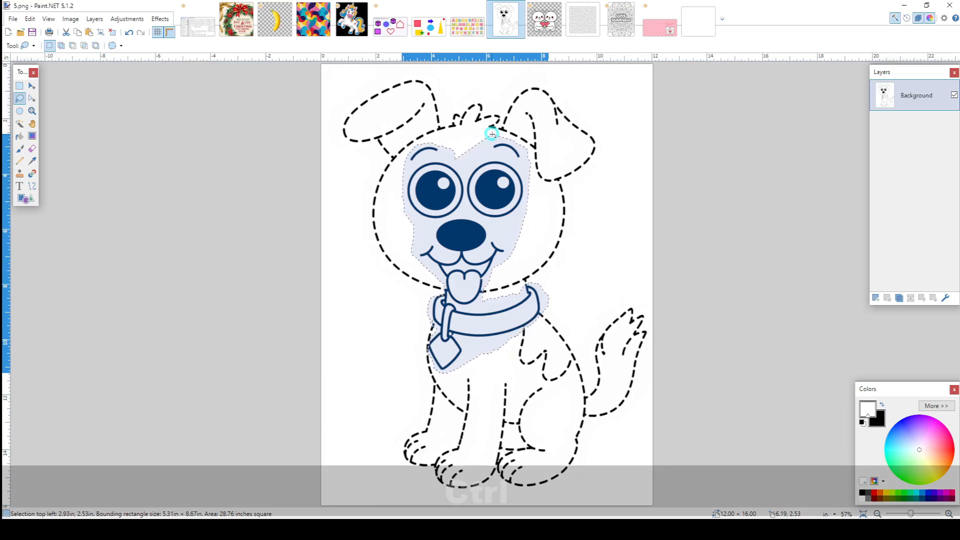
key("ctrl+x")
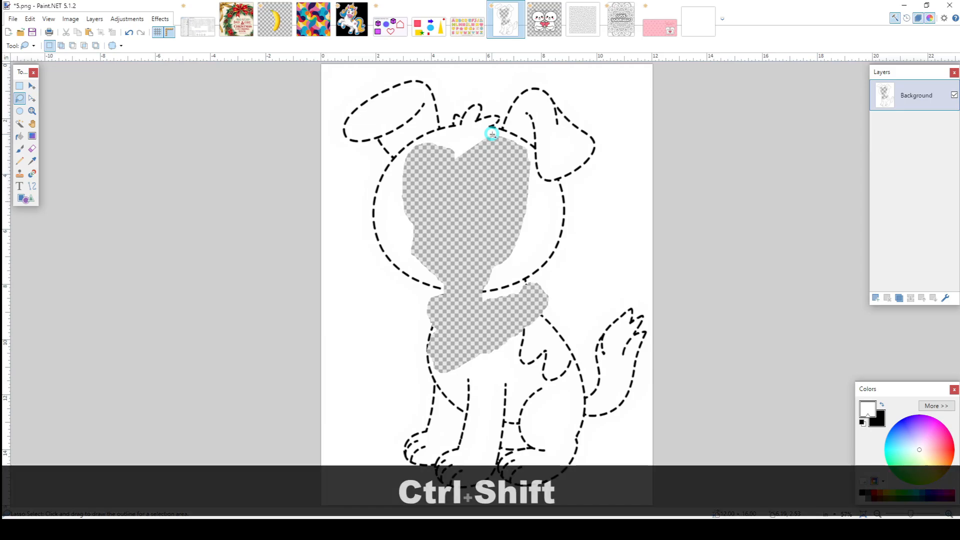
key("ctrl+shift+v")
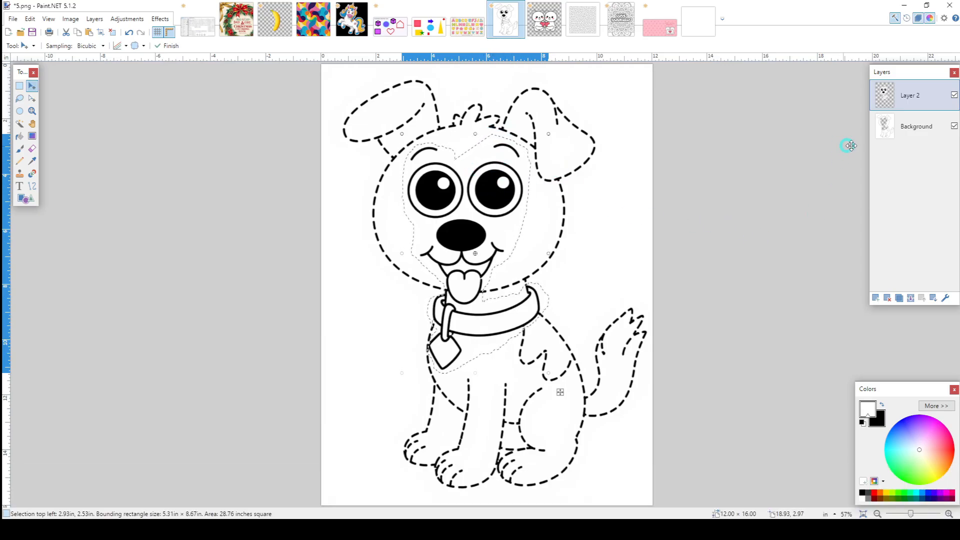
Fade the Background layer with Combined Adjustments at brightness 100 and lightness 74, and merge Layer 2 down onto it
left_click(911, 125)
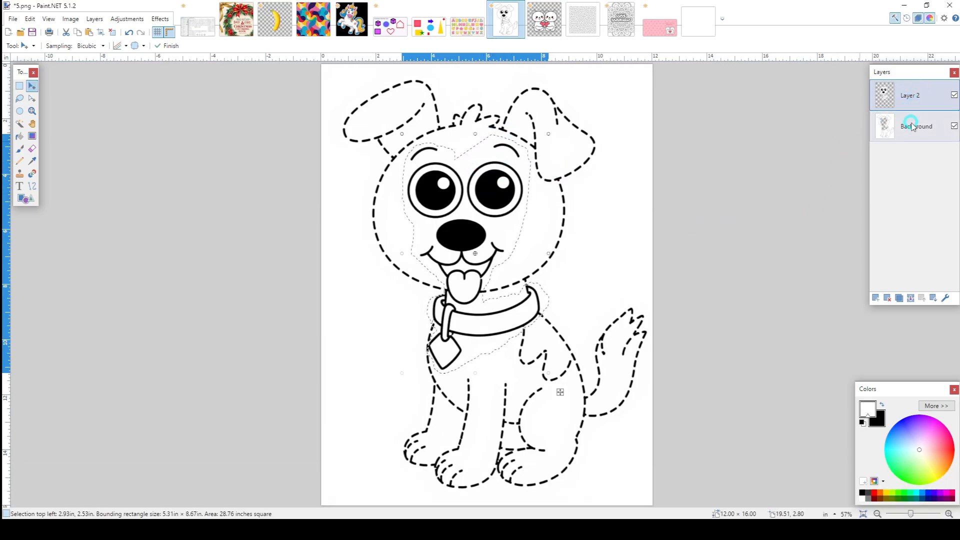
left_click(19, 86)
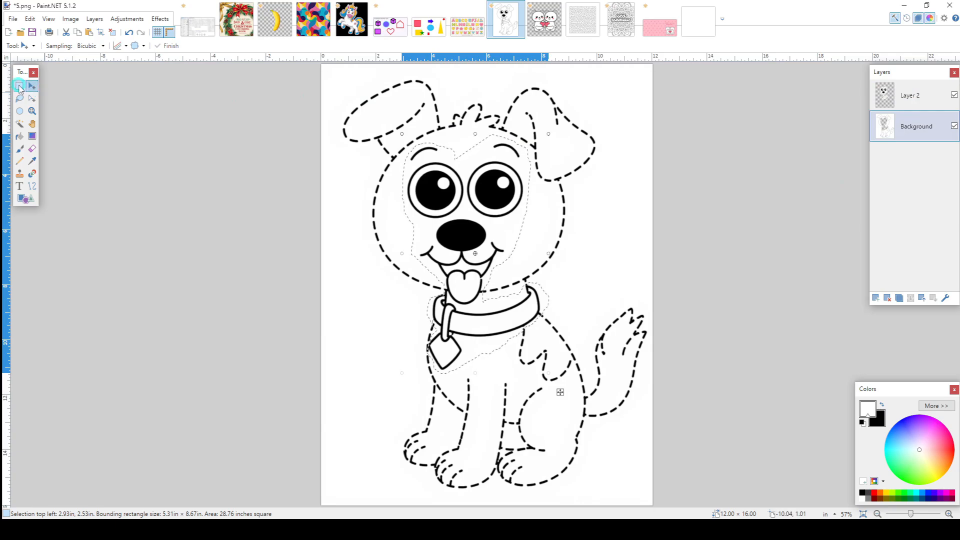
left_click(171, 139)
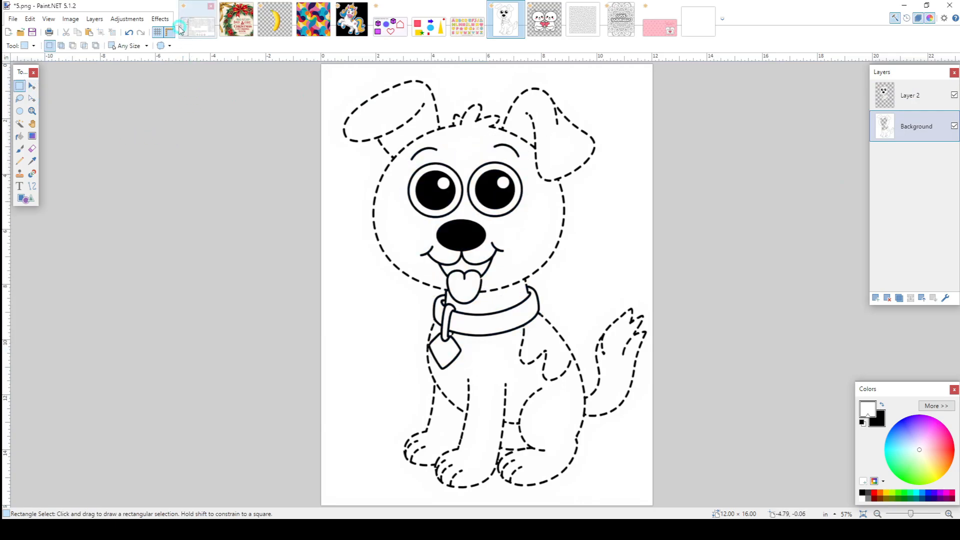
left_click(134, 20)
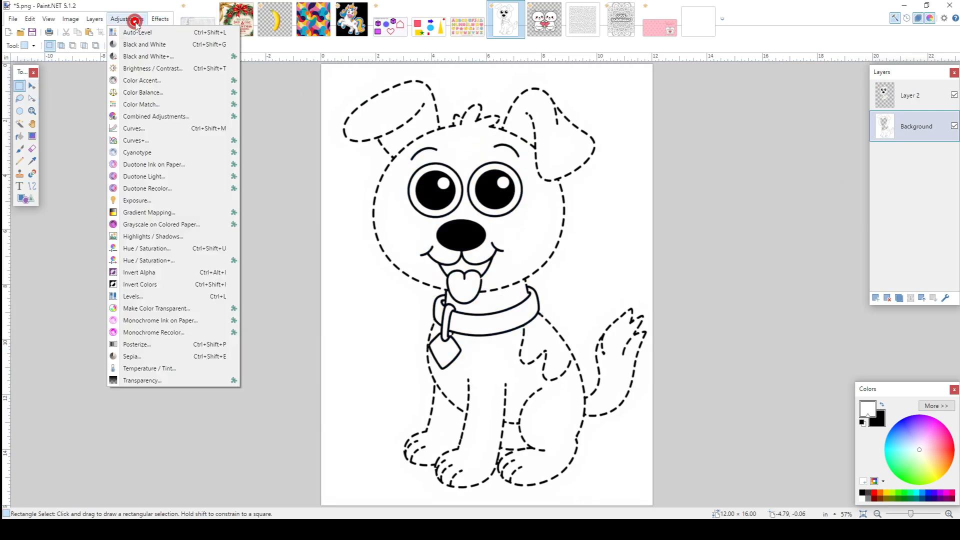
left_click(174, 120)
mouse_move(437, 155)
left_mouse_down()
mouse_move(323, 169)
mouse_move(214, 133)
mouse_move(180, 109)
mouse_move(238, 141)
mouse_move(249, 133)
left_mouse_up()
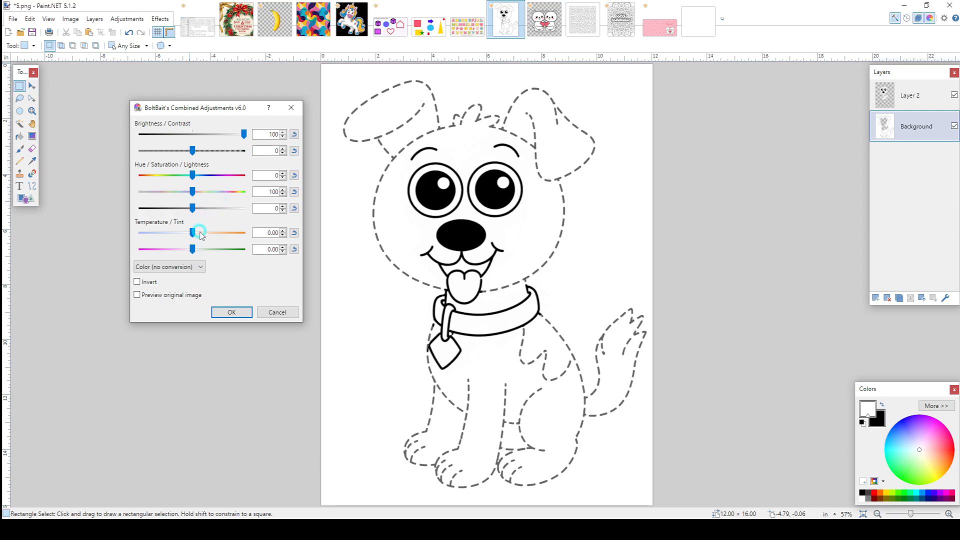
left_click_drag(195, 212, 231, 216)
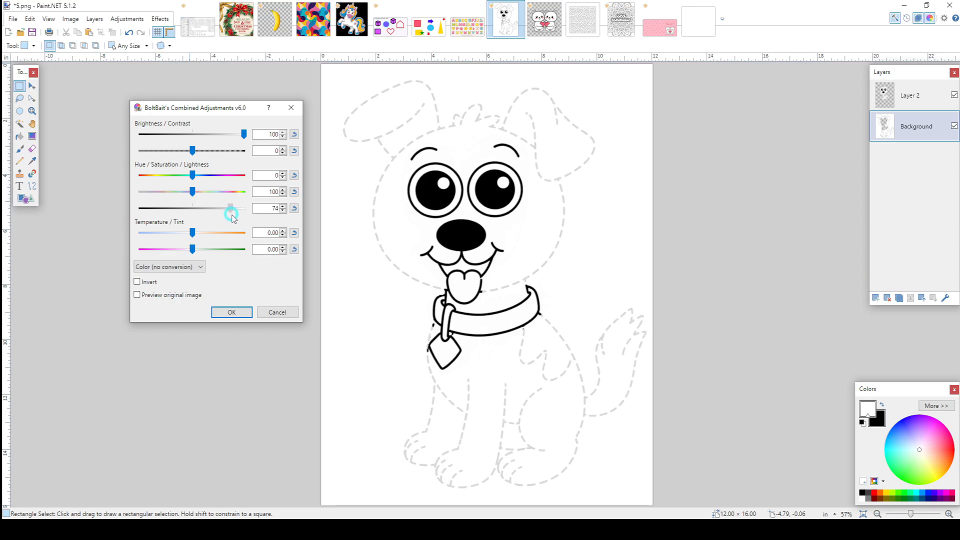
left_click(240, 310)
left_click(909, 92)
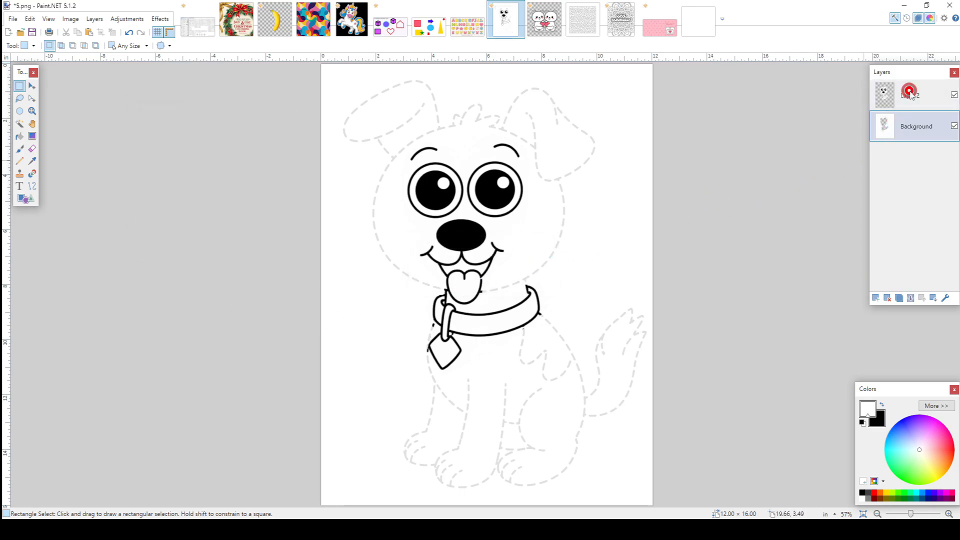
left_click(910, 298)
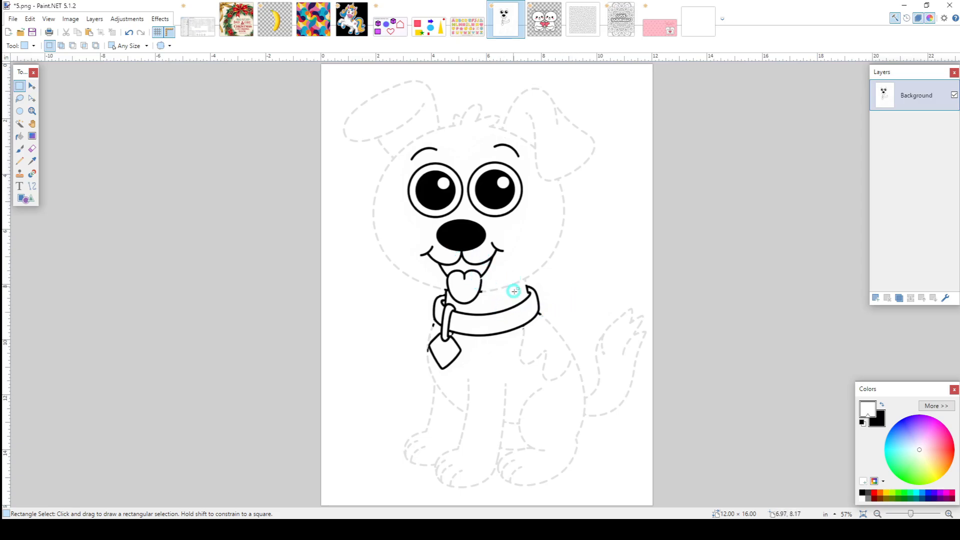
Try to isolate the leftover black stub beside the dog's tongue with a small rectangular selection
scroll(514, 291, "up", 5, "ctrl")
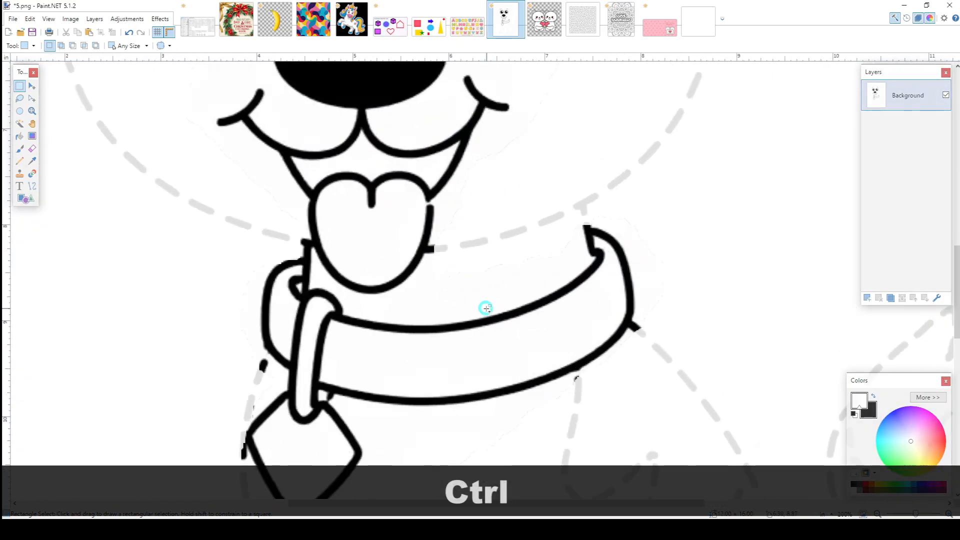
scroll(486, 308, "up", 1, "ctrl")
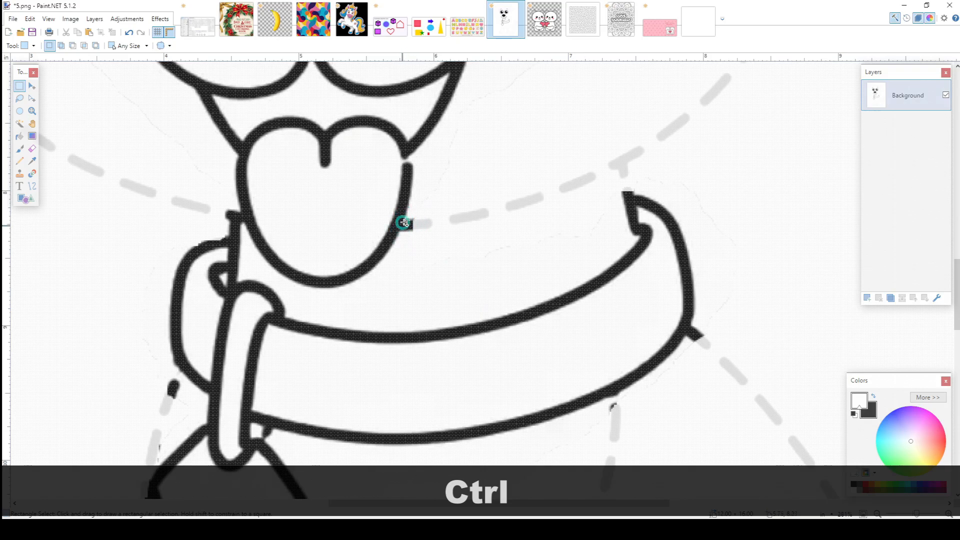
left_click_drag(406, 214, 399, 229)
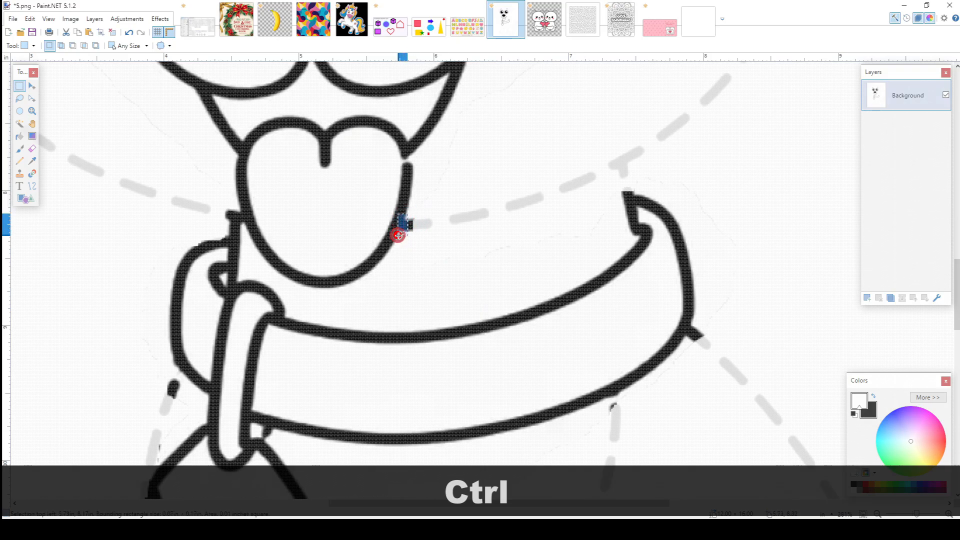
Lasso the leftover black stub beside the dog's tongue, and after it the one on the collar's outer right edge
left_click(19, 98)
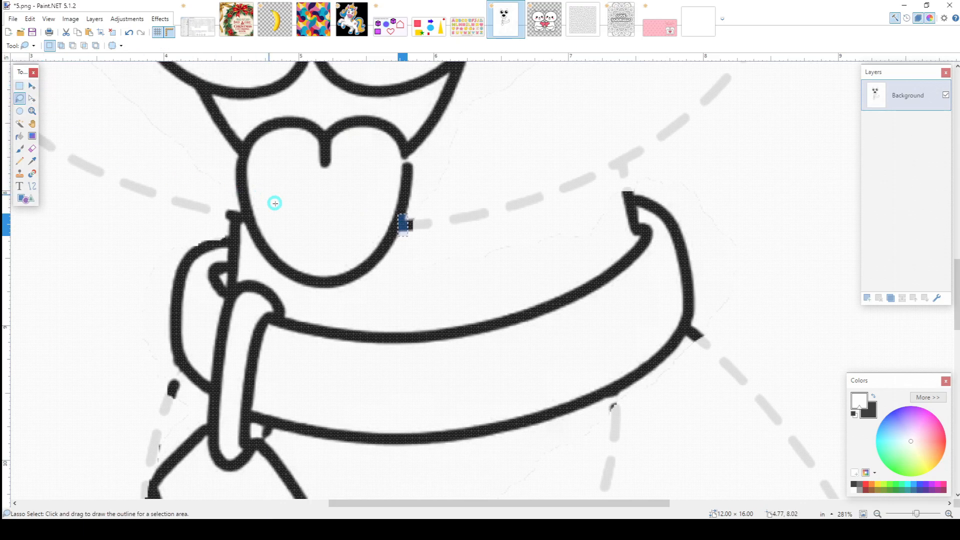
left_click_drag(407, 210, 407, 215)
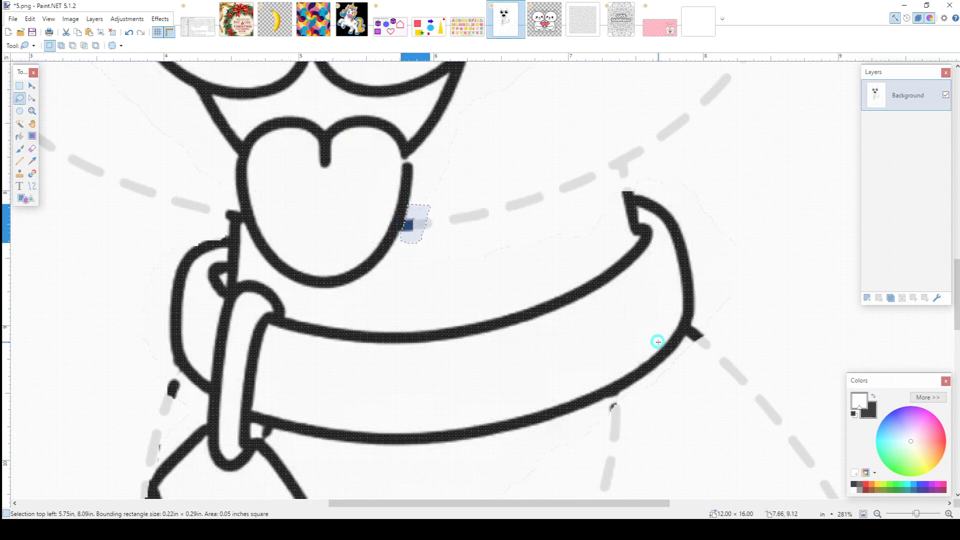
mouse_move(692, 328)
left_mouse_down()
mouse_move(687, 335)
mouse_move(714, 334)
left_mouse_up()
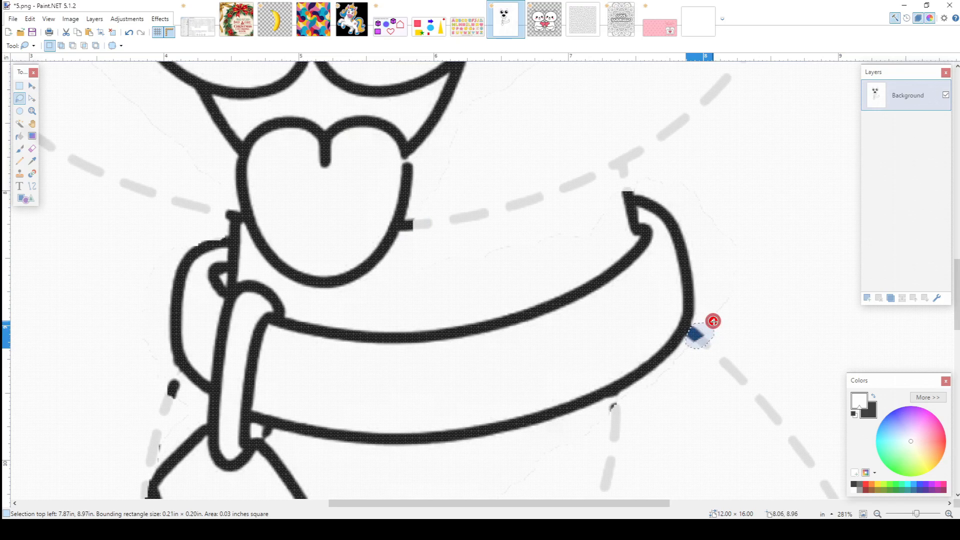
scroll(489, 291, "down", 6)
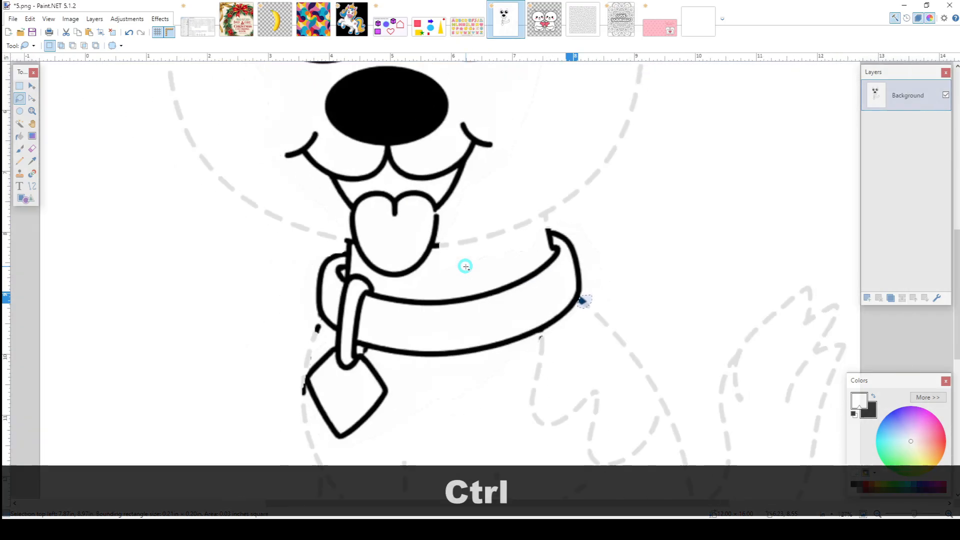
scroll(466, 267, "down", 3)
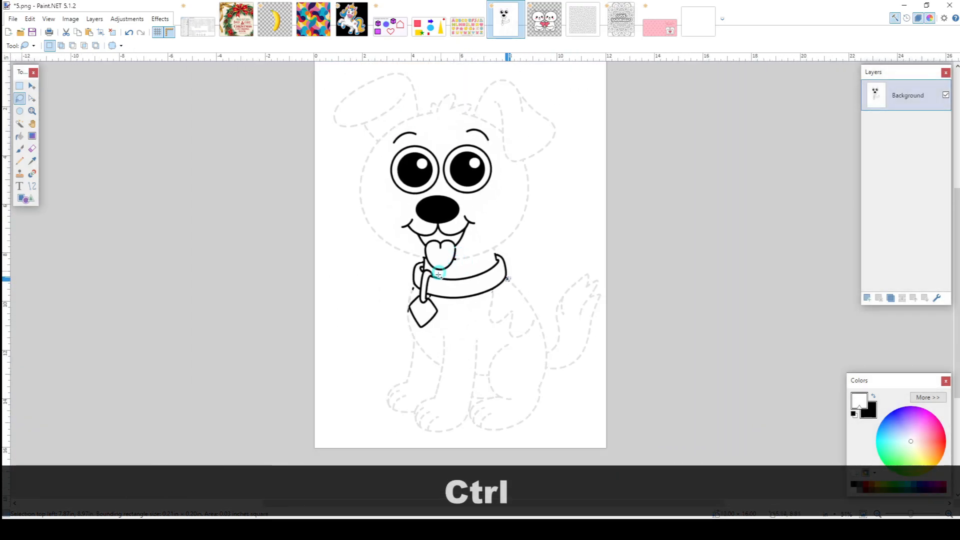
scroll(439, 274, "up", 8)
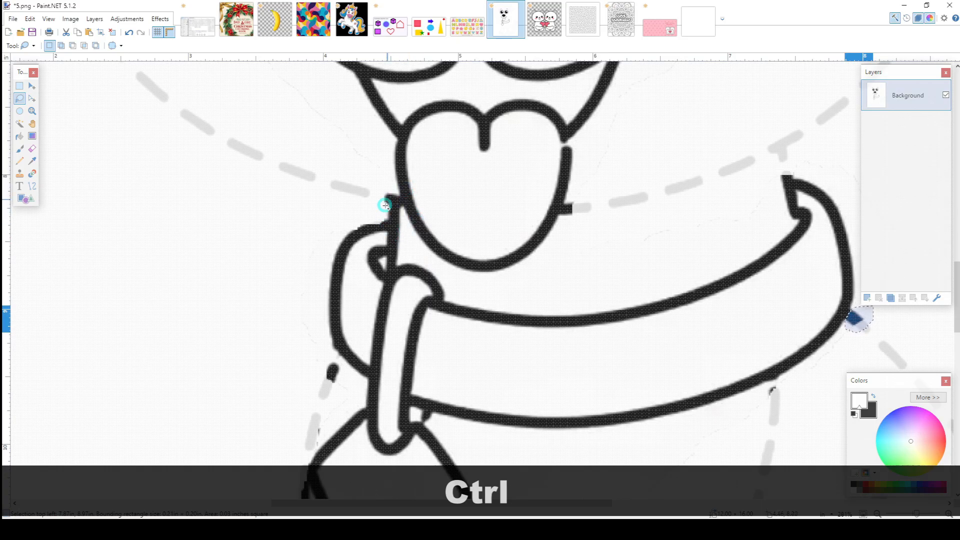
scroll(385, 205, "down", 7)
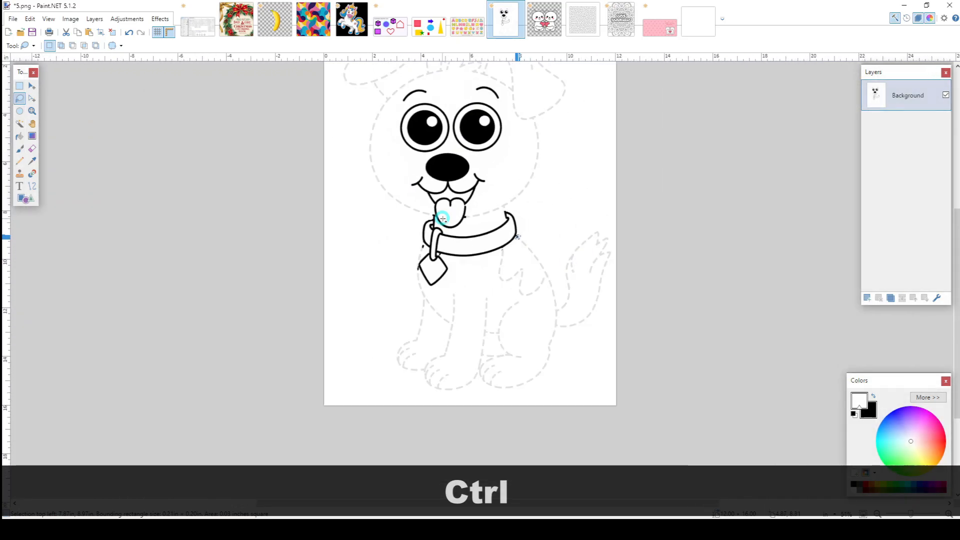
scroll(465, 201, "up", 2)
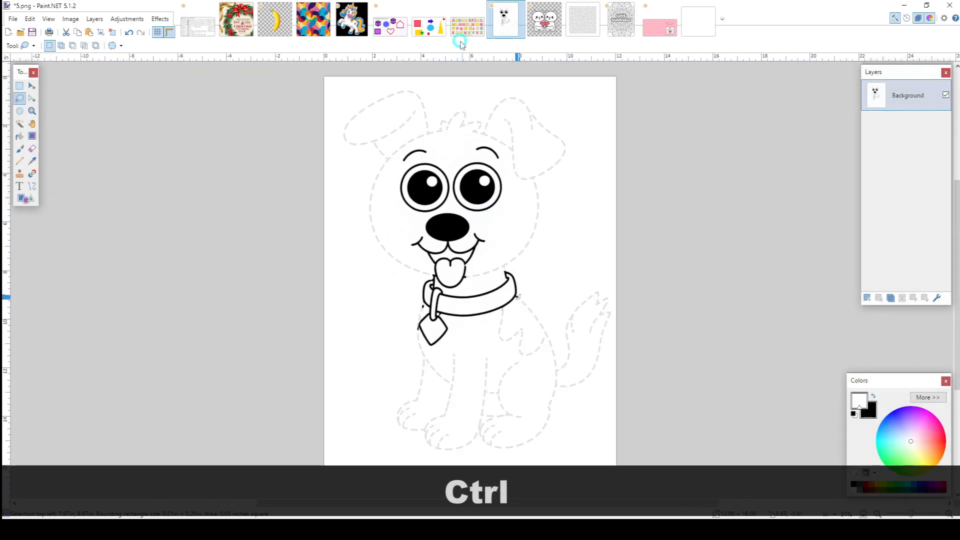
Switch to the 3.pdn alphabet image and make a rectangular selection about 1.30 × 1.64 in around the pink letter P
left_click(466, 26)
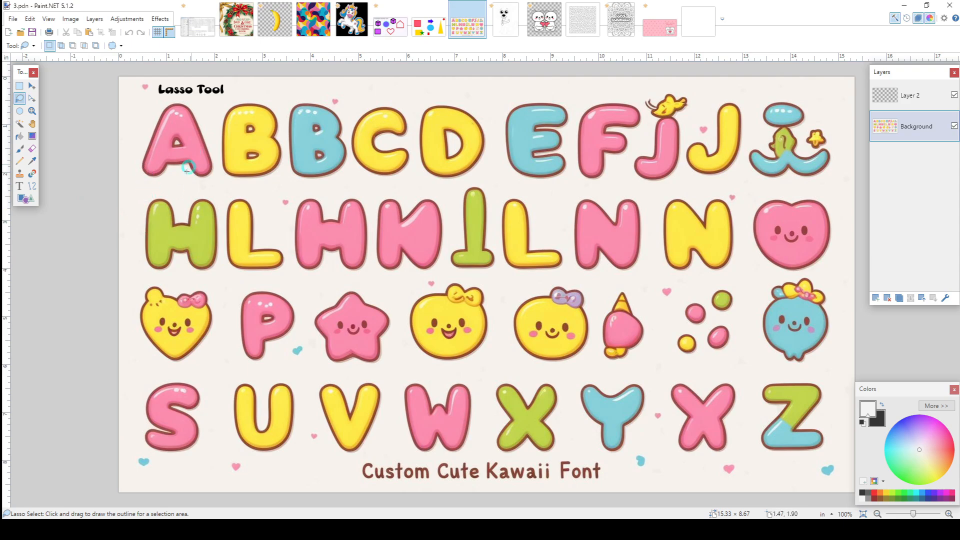
left_click(20, 88)
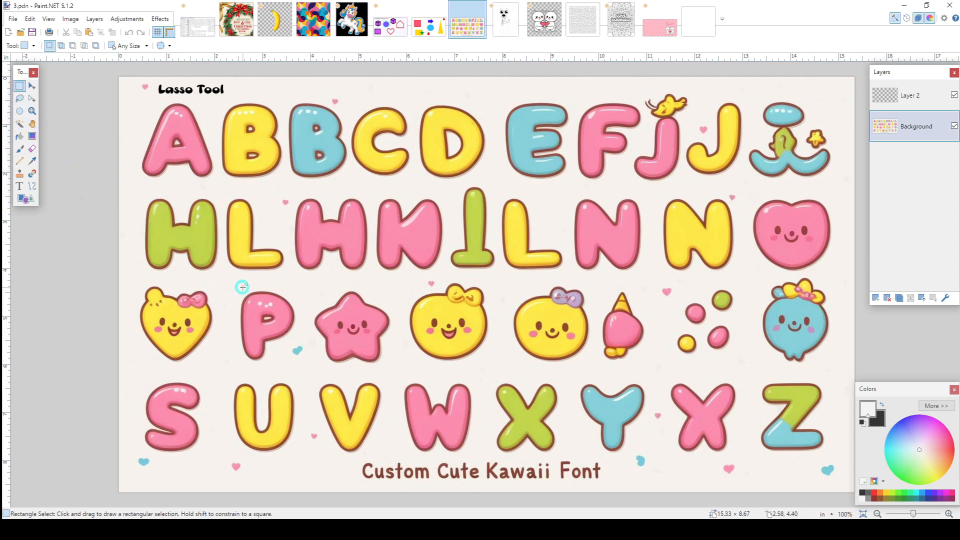
left_click_drag(231, 288, 294, 366)
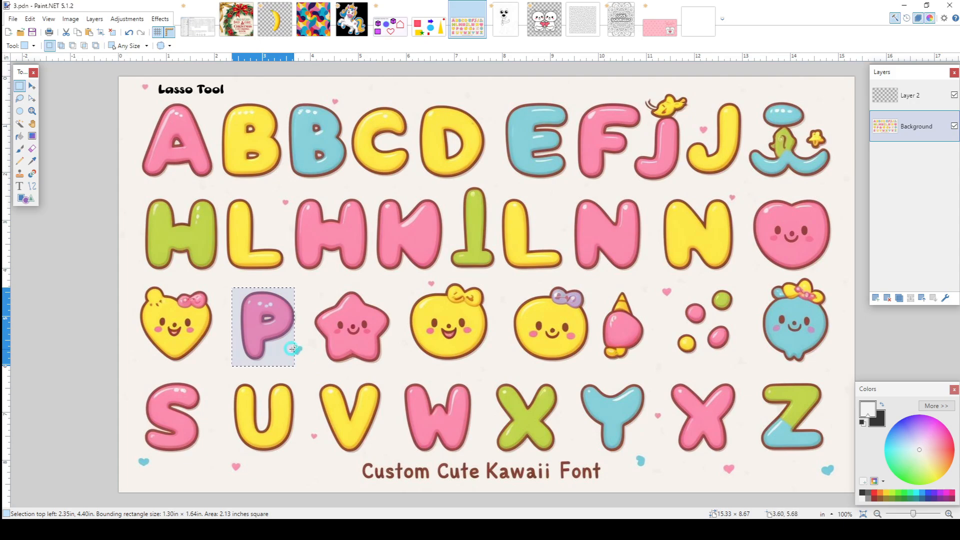
Lasso the pink letter P with a freehand selection about 1.47 × 1.82 in, and clear the selection
left_click(21, 99)
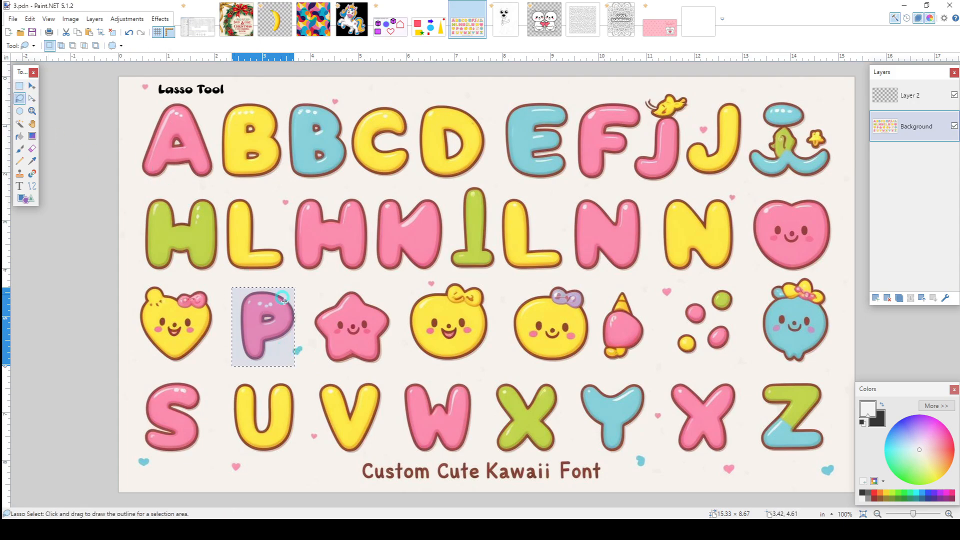
mouse_move(281, 346)
left_mouse_down()
mouse_move(303, 325)
mouse_move(265, 280)
mouse_move(242, 286)
mouse_move(231, 318)
mouse_move(234, 357)
mouse_move(263, 364)
left_mouse_up()
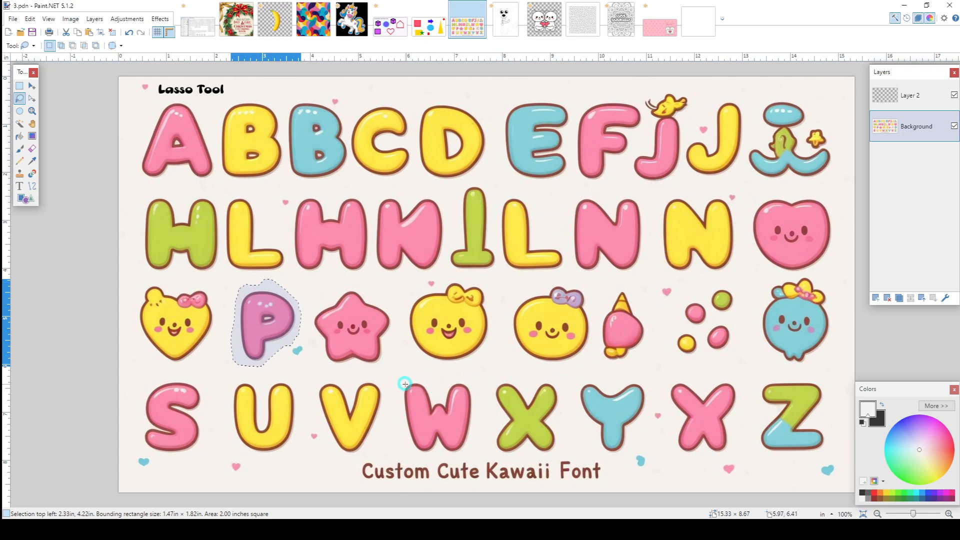
left_click(369, 286)
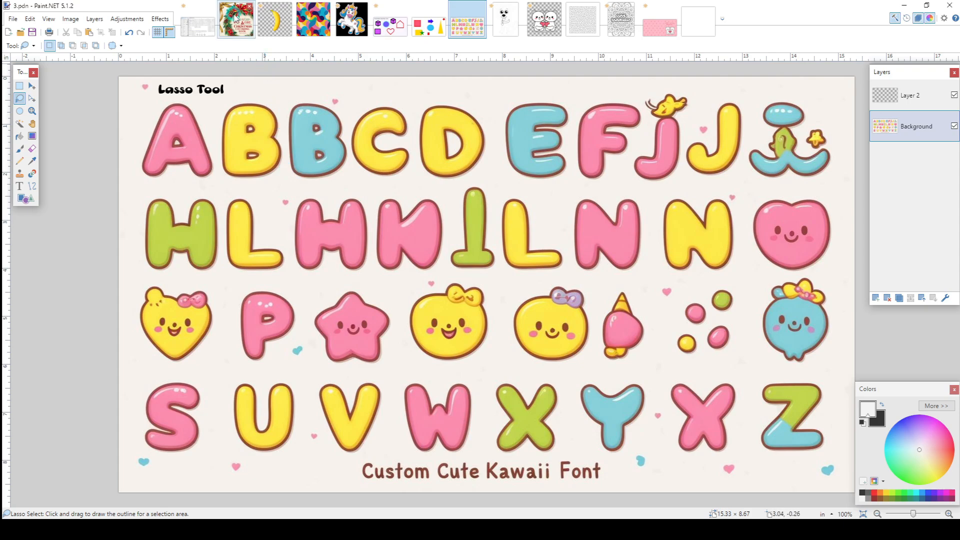
Switch to the 7.pdn Christmas cover and sample the cream background beside the small red text line under BOOK as the primary color
left_click(237, 19)
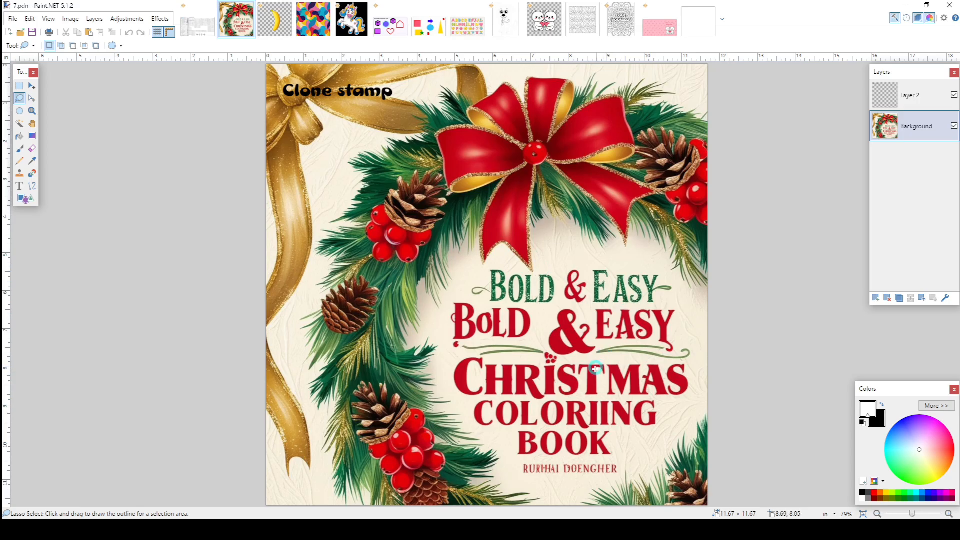
scroll(566, 400, "up", 3)
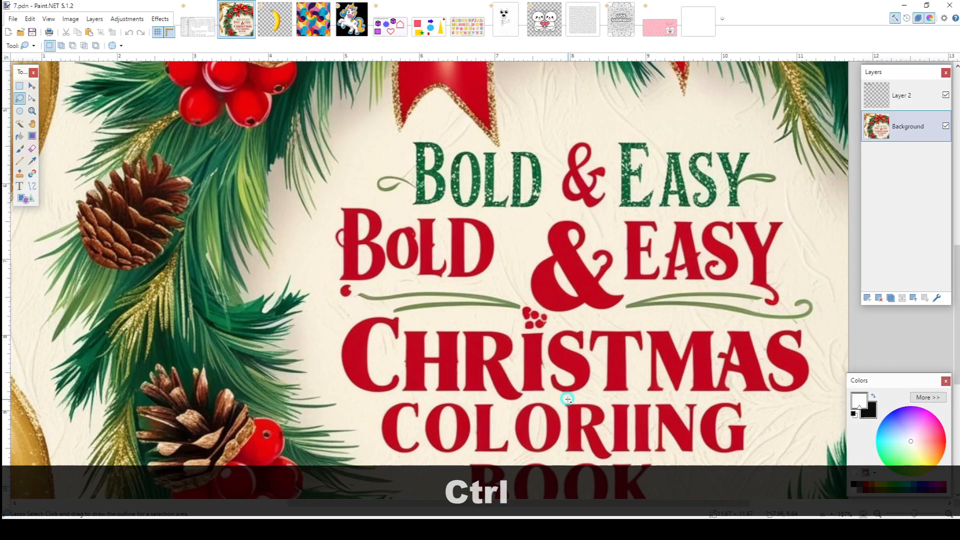
scroll(567, 350, "down", 3)
scroll(594, 397, "up", 5)
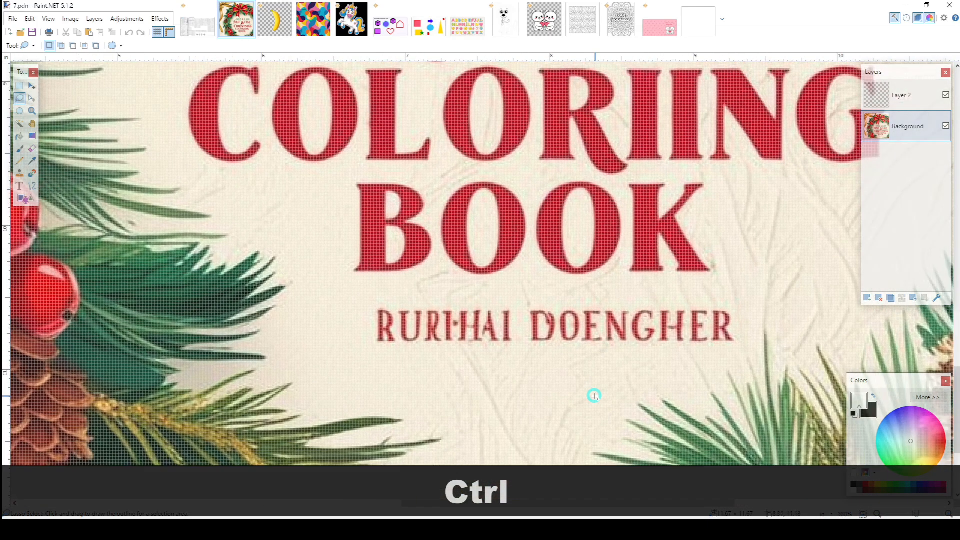
scroll(594, 397, "up", 1)
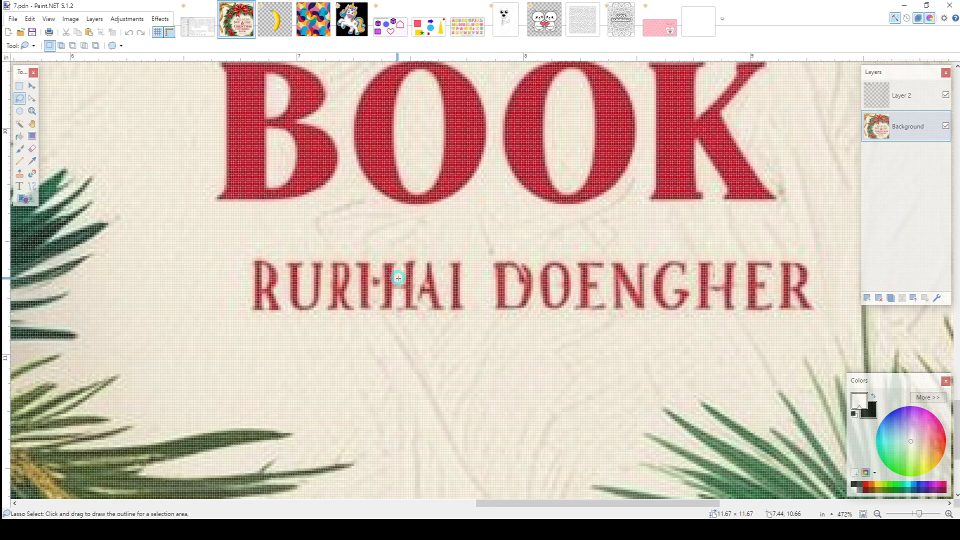
left_click(20, 149)
left_click(32, 161)
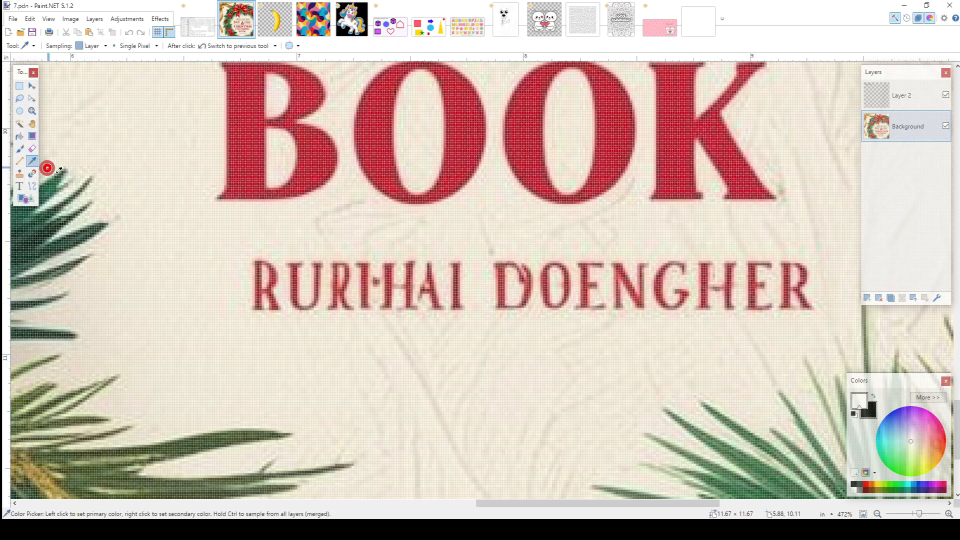
left_click(229, 265)
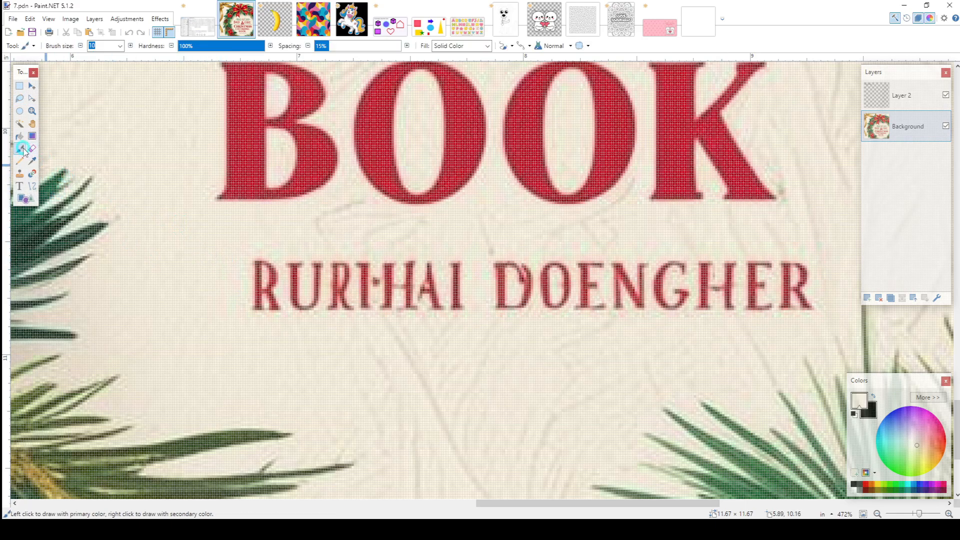
Try to paint over the small red text line under BOOK with the cream Paintbrush at size 10, and undo the strokes
mouse_move(272, 275)
left_mouse_down()
mouse_move(256, 303)
mouse_move(292, 277)
mouse_move(290, 265)
mouse_move(306, 313)
mouse_move(318, 266)
mouse_move(337, 280)
mouse_move(343, 300)
mouse_move(343, 266)
mouse_move(370, 301)
mouse_move(356, 294)
mouse_move(384, 276)
mouse_move(402, 277)
mouse_move(376, 300)
mouse_move(413, 277)
mouse_move(409, 298)
mouse_move(434, 260)
mouse_move(440, 287)
mouse_move(454, 281)
mouse_move(454, 289)
mouse_move(422, 286)
mouse_move(412, 262)
mouse_move(349, 294)
left_mouse_up()
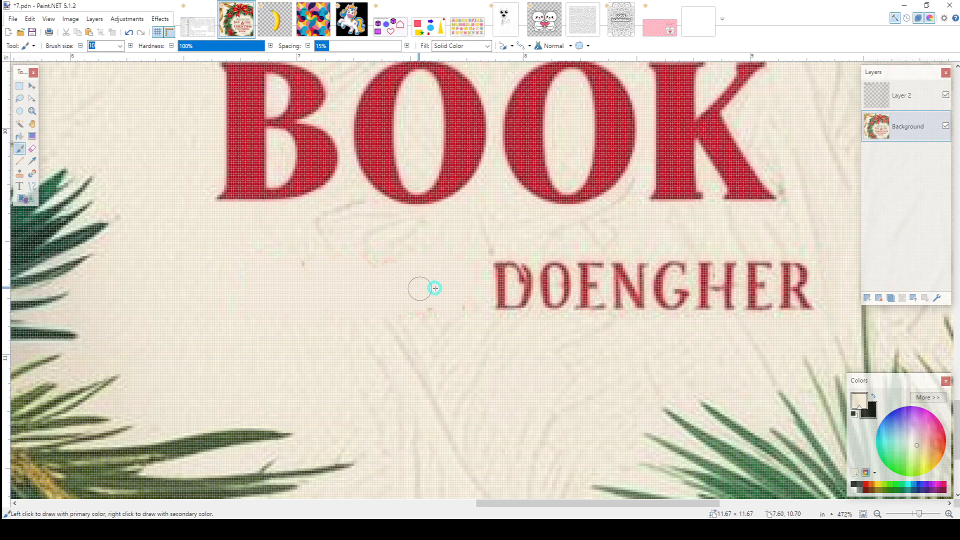
mouse_move(435, 288)
left_mouse_down()
mouse_move(503, 273)
mouse_move(508, 307)
mouse_move(520, 271)
mouse_move(502, 282)
mouse_move(559, 272)
mouse_move(551, 279)
mouse_move(578, 297)
mouse_move(587, 277)
mouse_move(596, 293)
mouse_move(632, 263)
mouse_move(650, 286)
mouse_move(685, 293)
left_mouse_up()
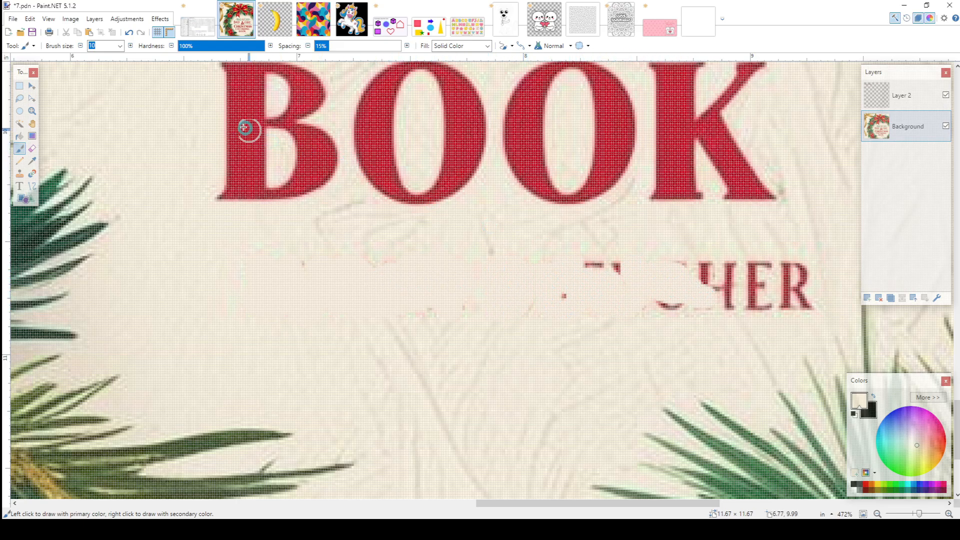
left_click(128, 33)
left_click(128, 33)
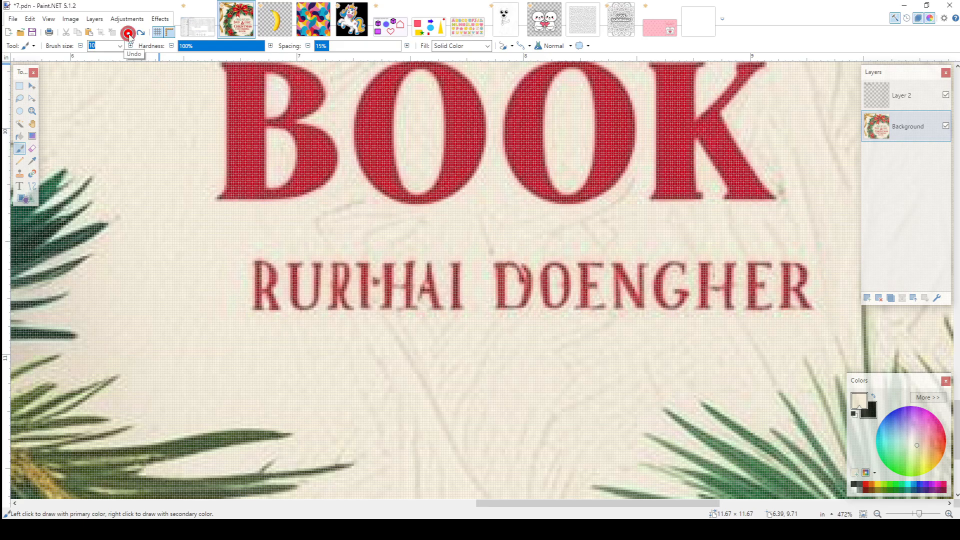
Remove the small red text line under BOOK with the Clone Stamp at size 10, anchored on the blank background just below it
left_click(19, 173)
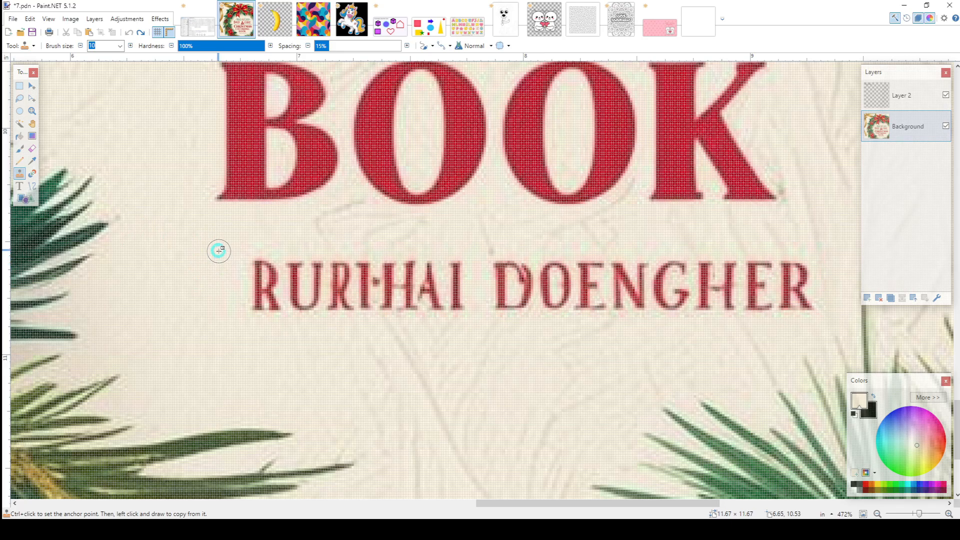
key("ctrl")
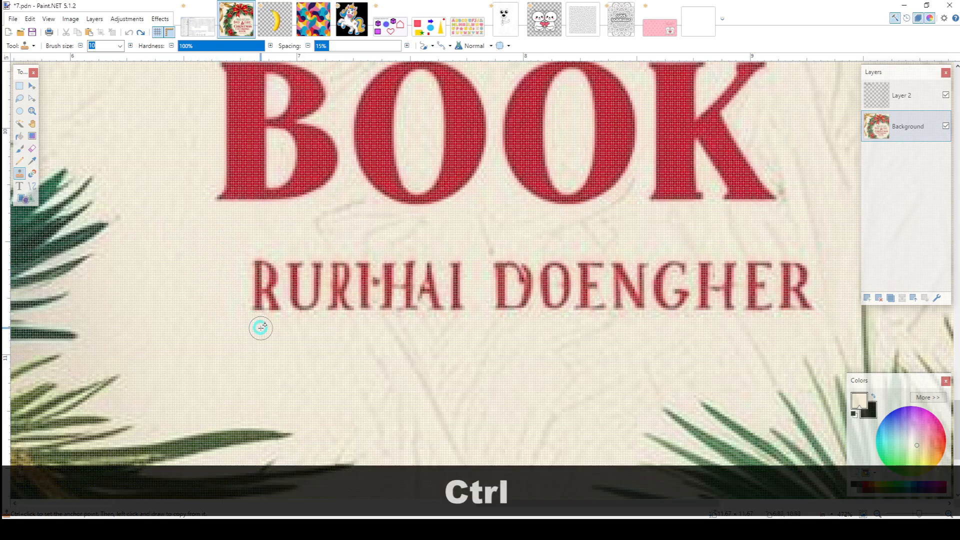
left_click(263, 344, "ctrl")
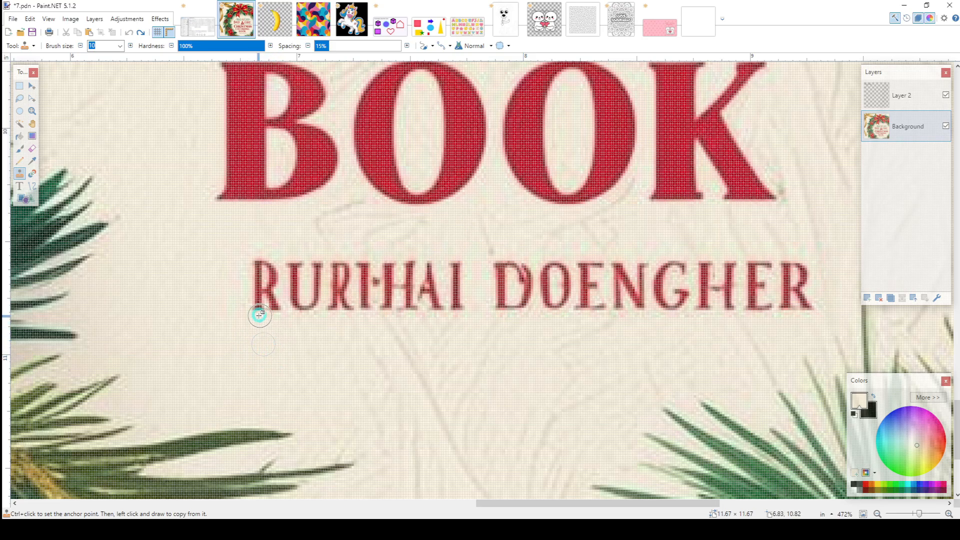
mouse_move(254, 309)
left_mouse_down()
mouse_move(369, 316)
mouse_move(379, 351)
mouse_move(464, 353)
mouse_move(533, 351)
mouse_move(525, 315)
mouse_move(541, 313)
mouse_move(706, 312)
mouse_move(798, 298)
mouse_move(813, 305)
mouse_move(807, 287)
mouse_move(699, 295)
mouse_move(630, 285)
mouse_move(449, 304)
mouse_move(256, 289)
mouse_move(623, 291)
mouse_move(808, 272)
mouse_move(767, 263)
mouse_move(440, 272)
mouse_move(284, 270)
mouse_move(257, 256)
mouse_move(283, 281)
left_mouse_up()
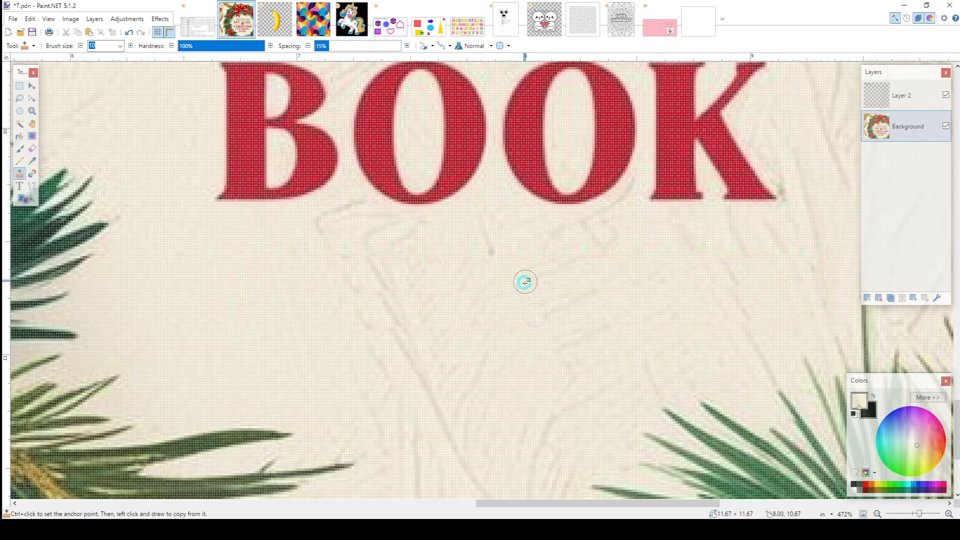
Clone the blank background from beside the red berries above the I of CHRISTMAS over the lower part of the cluster
scroll(490, 286, "down", 3)
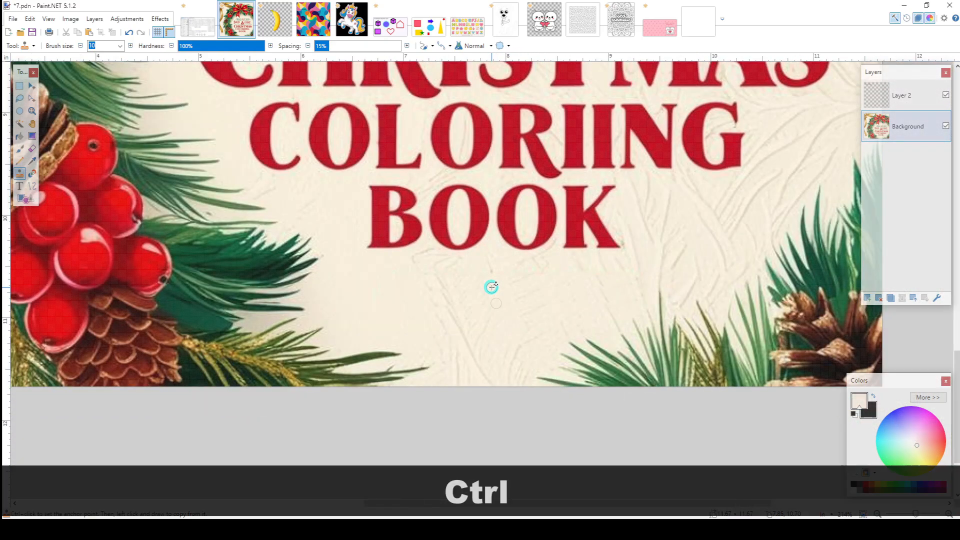
scroll(491, 286, "down", 5)
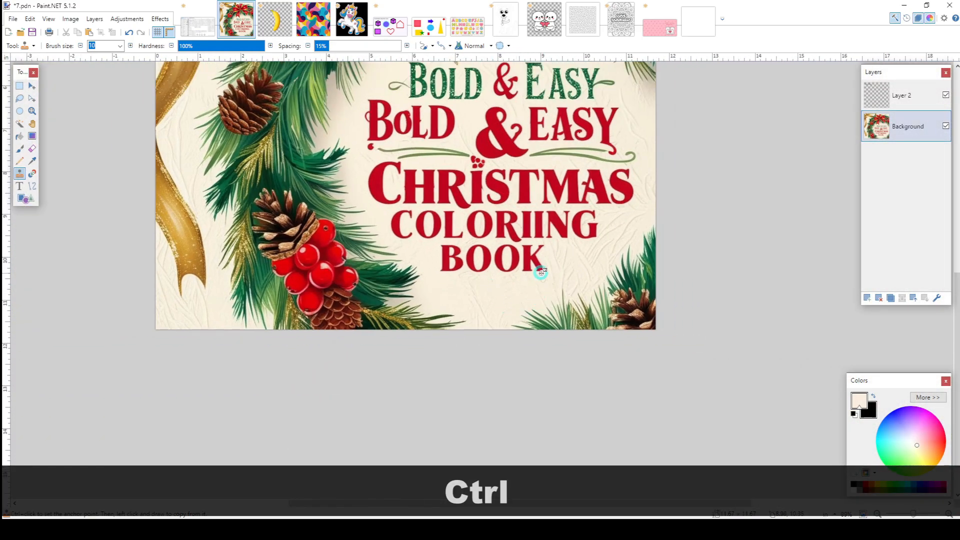
scroll(541, 273, "up", 1)
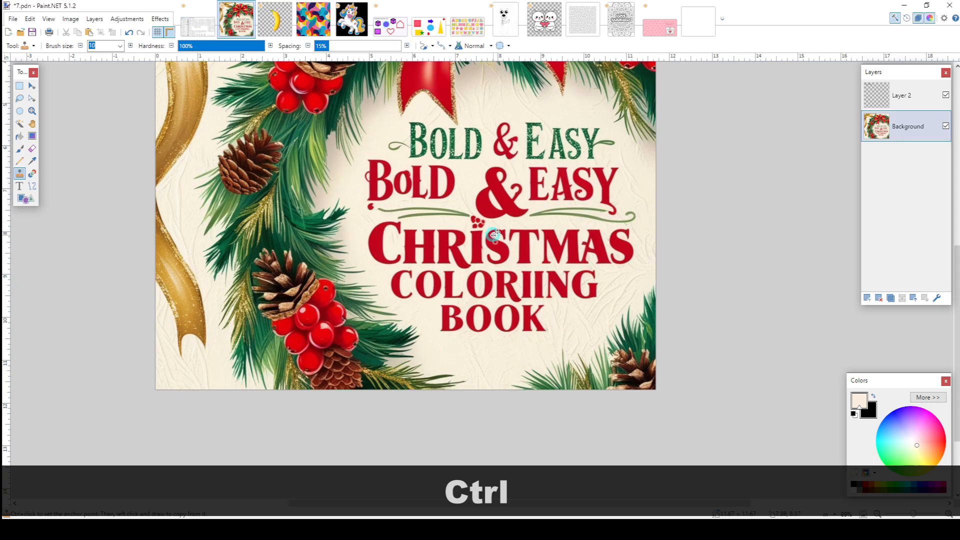
scroll(494, 234, "up", 6)
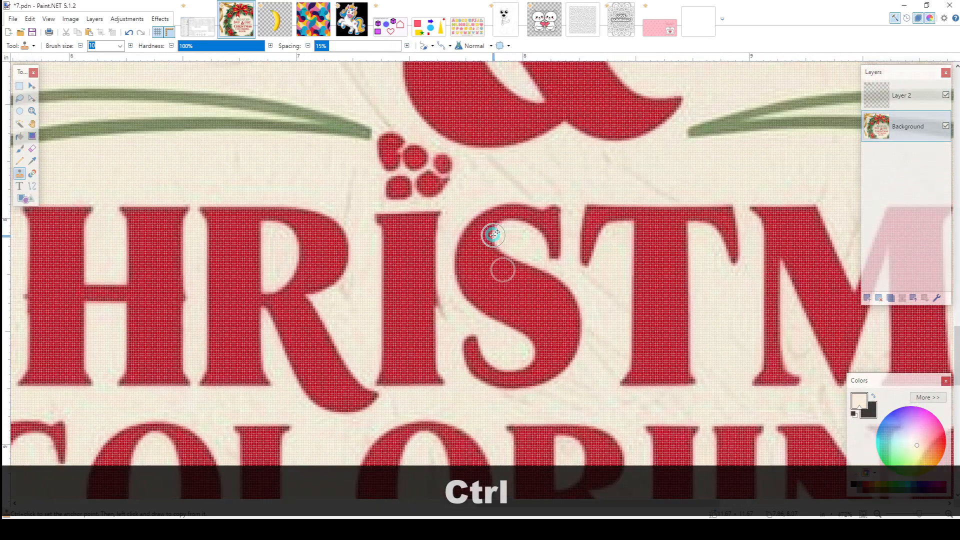
scroll(407, 165, "up", 2)
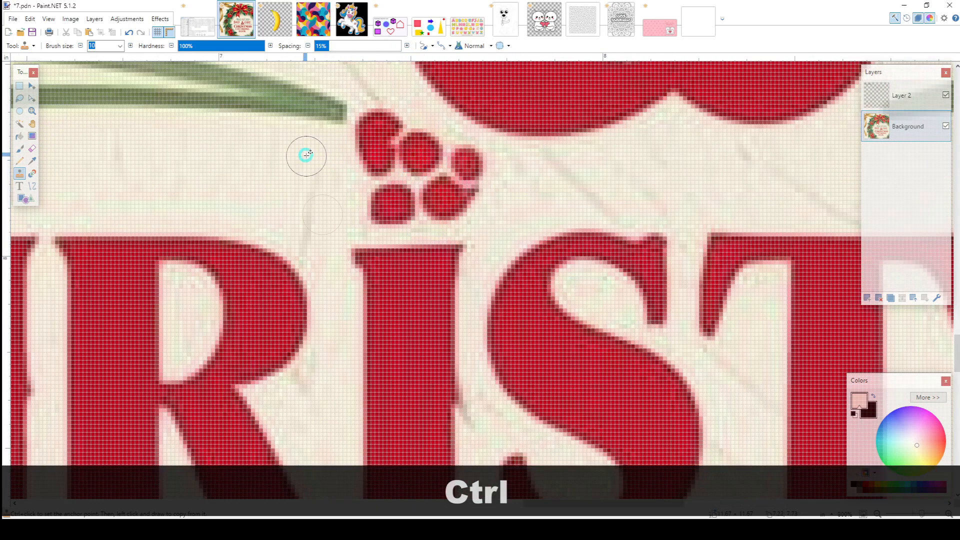
left_click(306, 153, "ctrl")
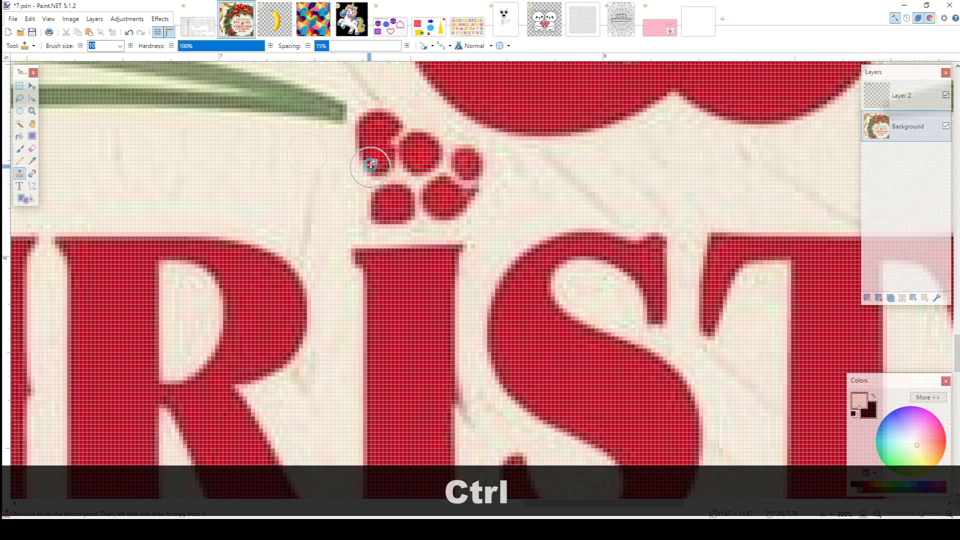
left_click_drag(367, 155, 385, 169)
mouse_move(379, 185)
left_mouse_down()
mouse_move(383, 205)
mouse_move(397, 213)
mouse_move(412, 203)
mouse_move(403, 182)
mouse_move(431, 205)
mouse_move(456, 200)
mouse_move(460, 181)
mouse_move(422, 165)
left_mouse_up()
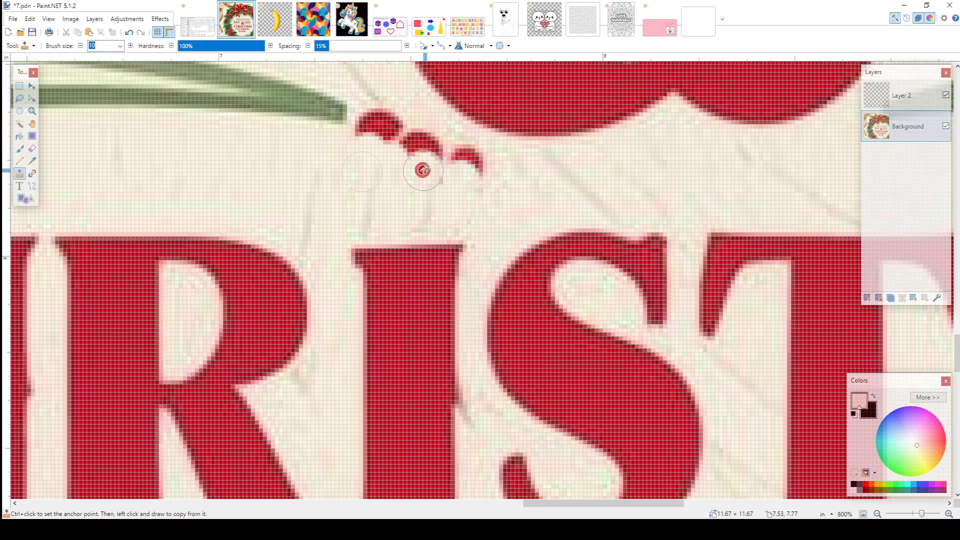
Undo the clone stroke over the upper berries, and clone out their remains from a new anchor on the blank background below the green swirl
left_click_drag(376, 120, 377, 120)
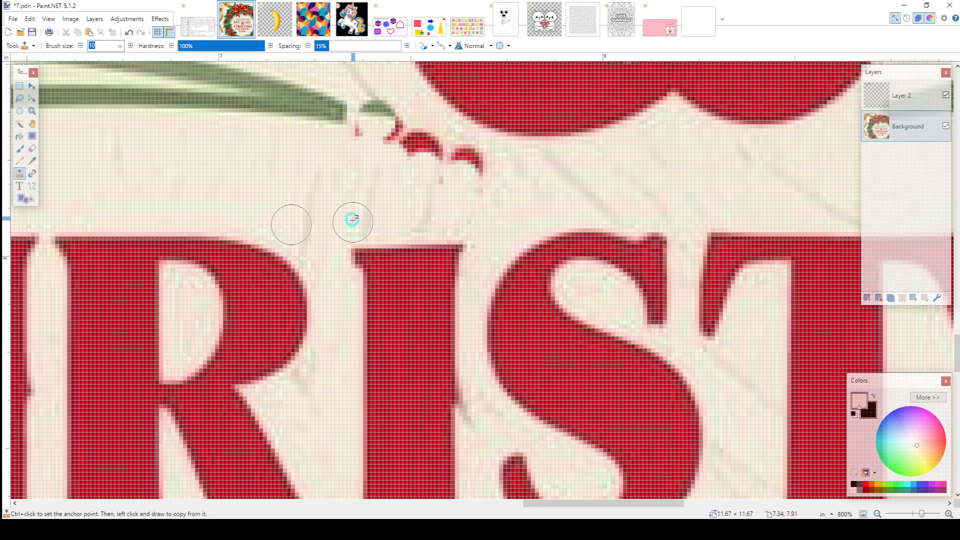
left_click(128, 32)
left_click(324, 179, "ctrl")
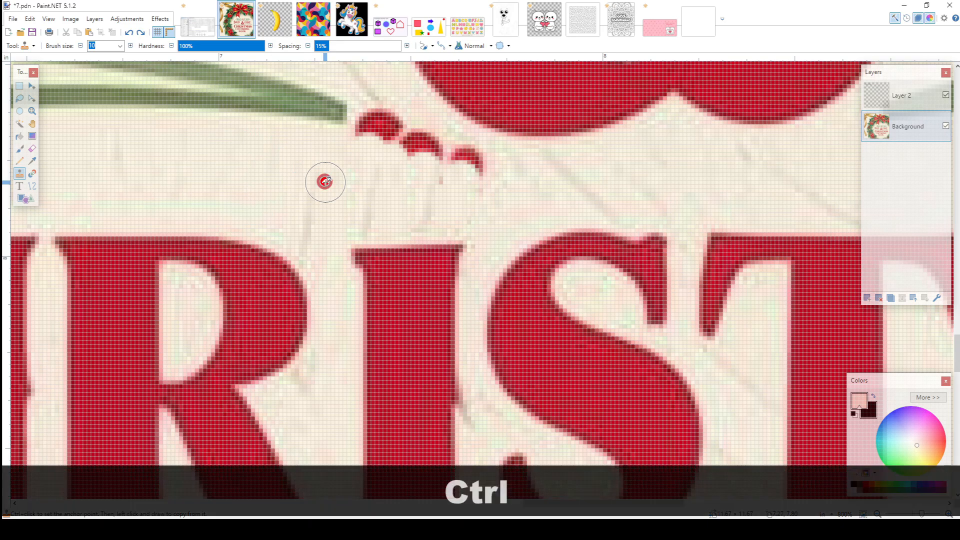
mouse_move(388, 152)
left_mouse_down()
mouse_move(372, 132)
mouse_move(462, 155)
mouse_move(479, 171)
mouse_move(387, 108)
mouse_move(378, 126)
mouse_move(377, 117)
mouse_move(374, 160)
left_mouse_up()
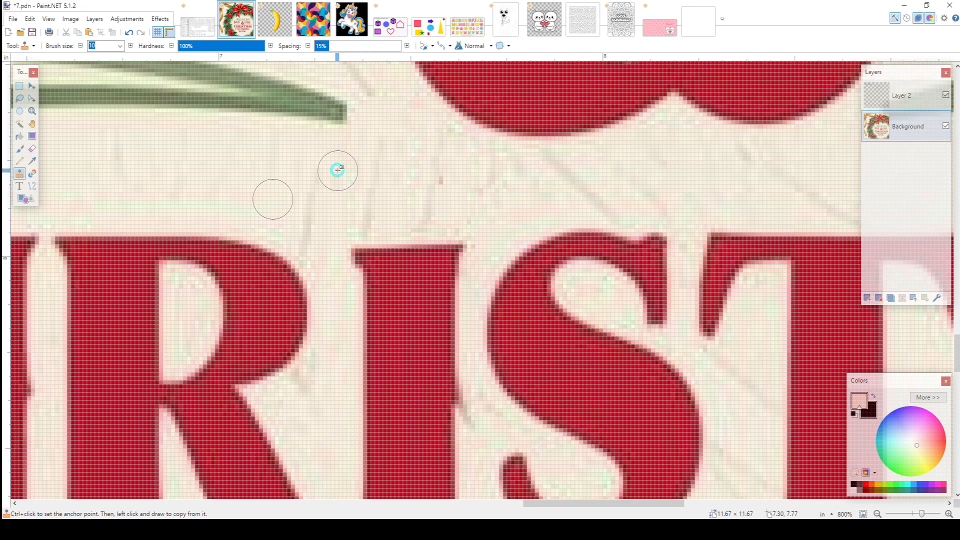
Try a Clone Stamp brush size of 35, and reduce it to 20
scroll(295, 193, "down", 3, "ctrl")
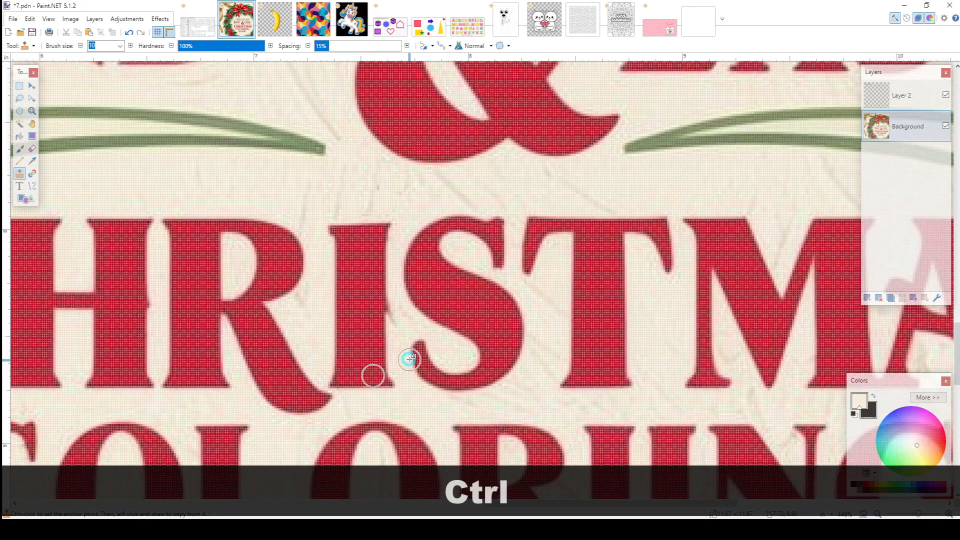
scroll(360, 325, "down", 3, "ctrl")
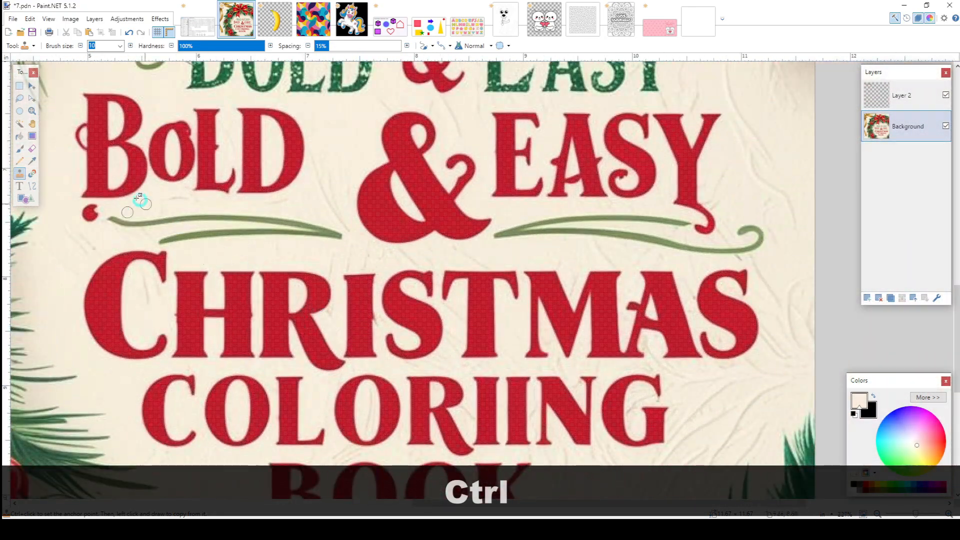
left_click(120, 46)
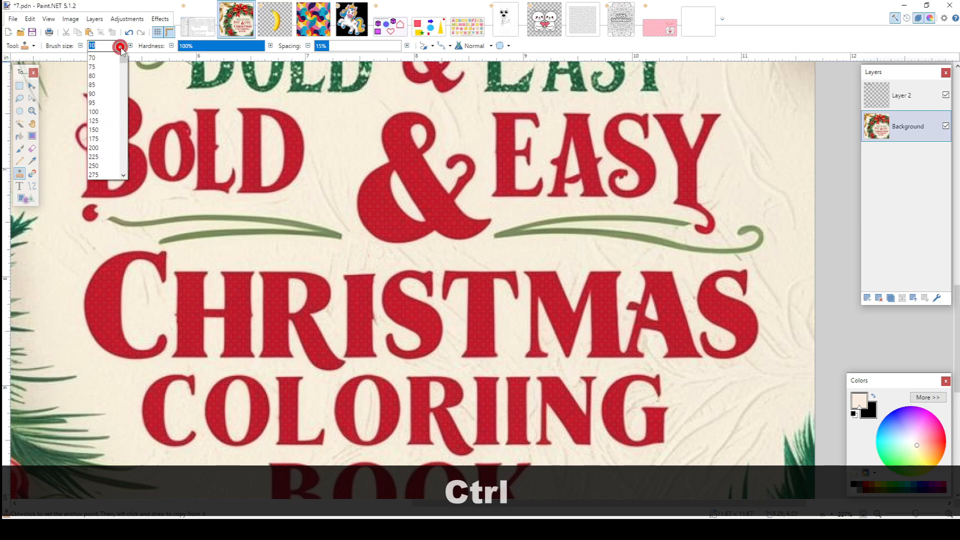
left_click(109, 139)
key("ctrl")
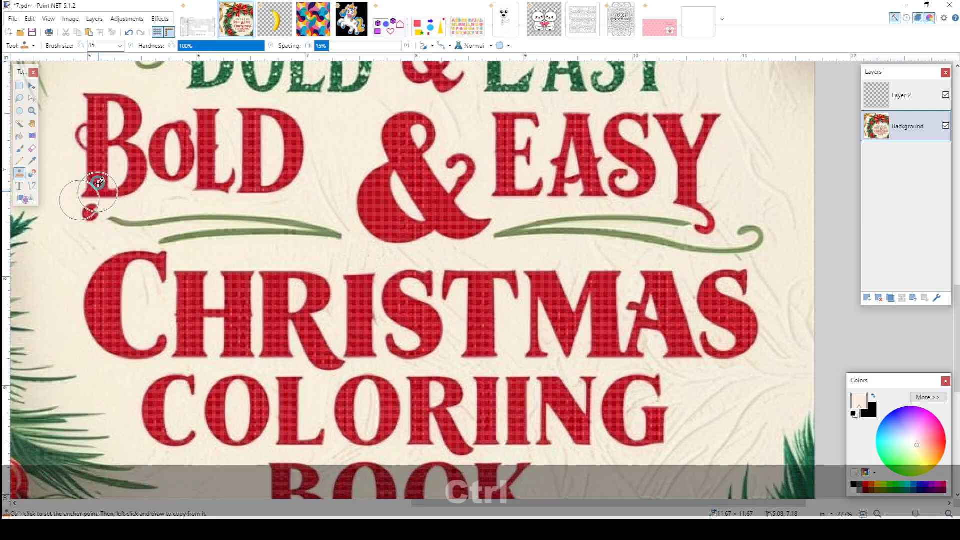
left_click(121, 46)
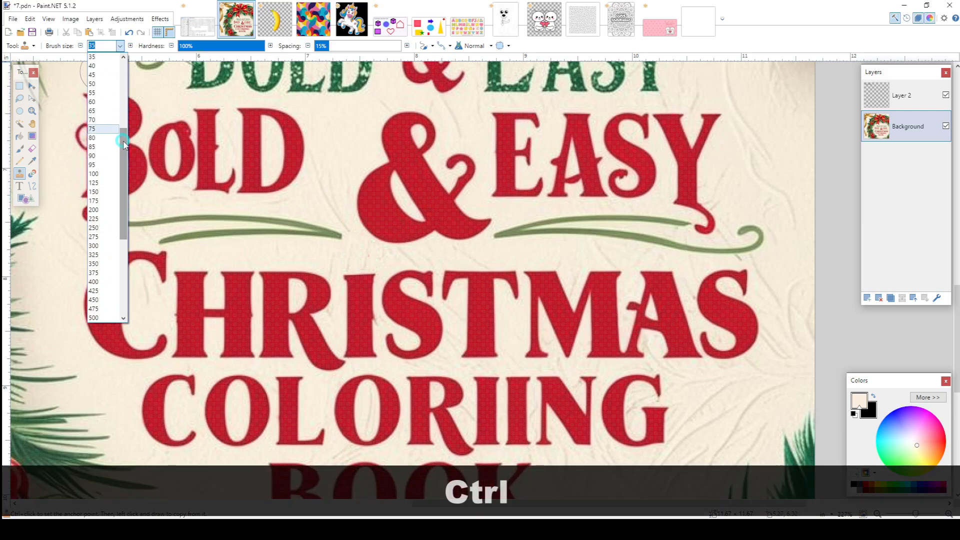
left_click(95, 102)
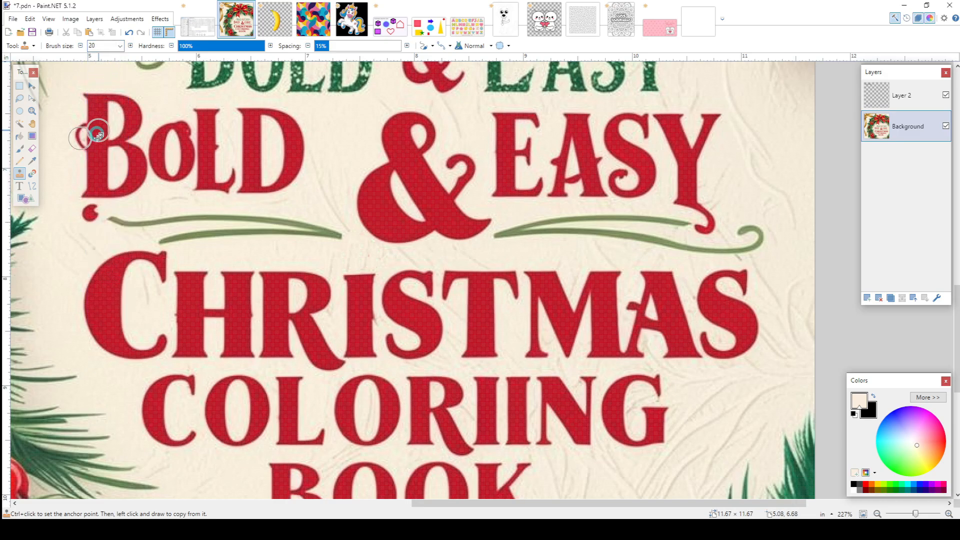
Clone the red dot below the B of the red BOLD onto the blank background above the I of CHRISTMAS
key("ctrl")
scroll(77, 230, "up", 4)
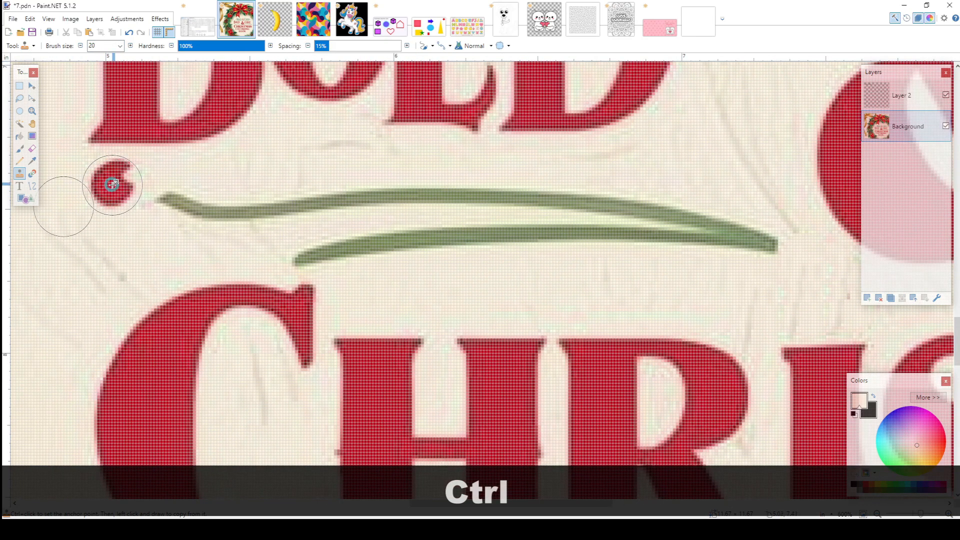
key("ctrl")
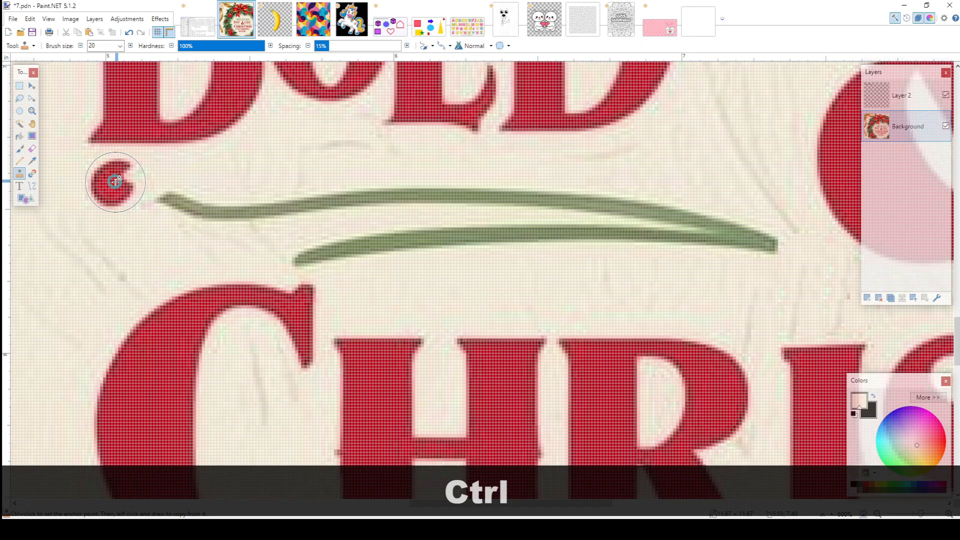
left_click(116, 181, "ctrl")
left_click_drag(423, 507, 487, 506)
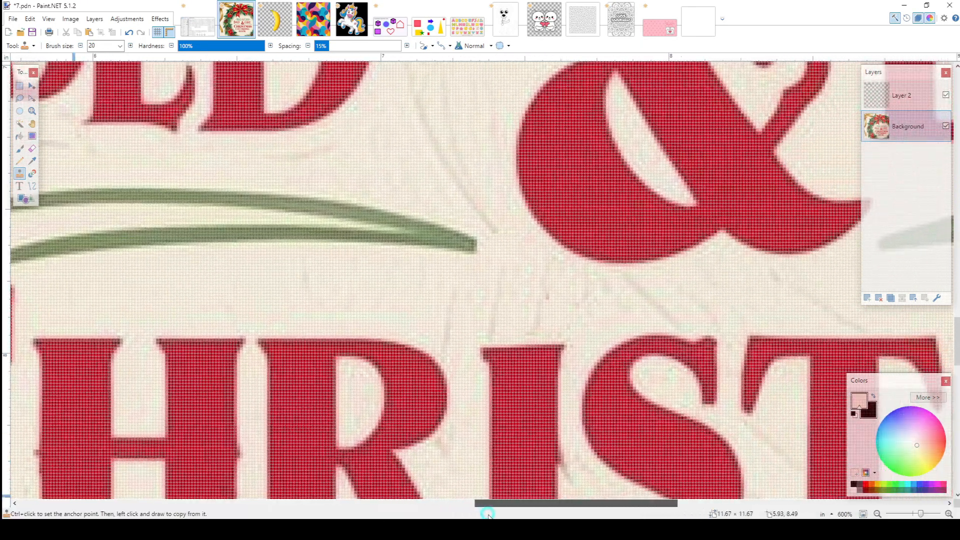
left_click(524, 301)
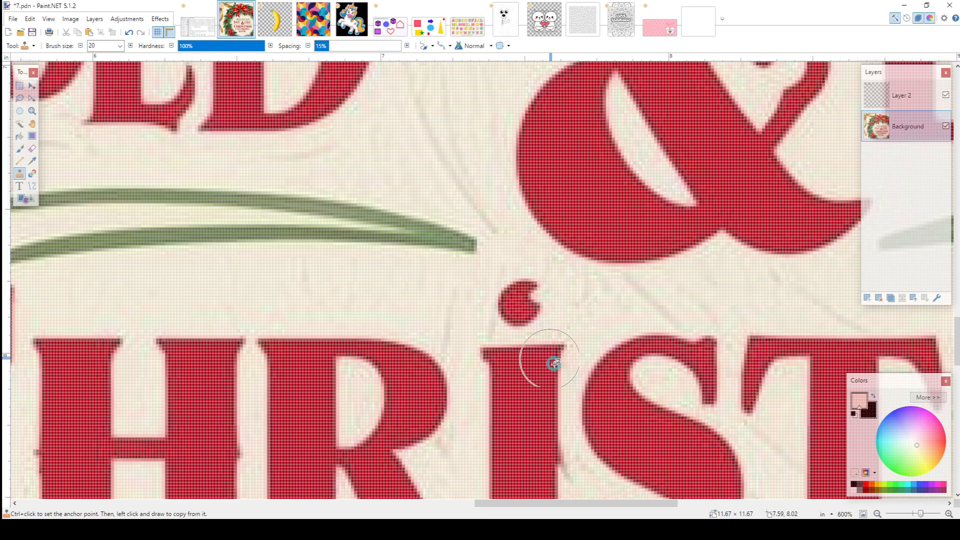
Examine the cloned dot above the I of CHRISTMAS, the surrounding title lettering and the lower berry cluster of the wreath
scroll(586, 373, "down", 1, "ctrl")
scroll(587, 372, "down", 2, "ctrl")
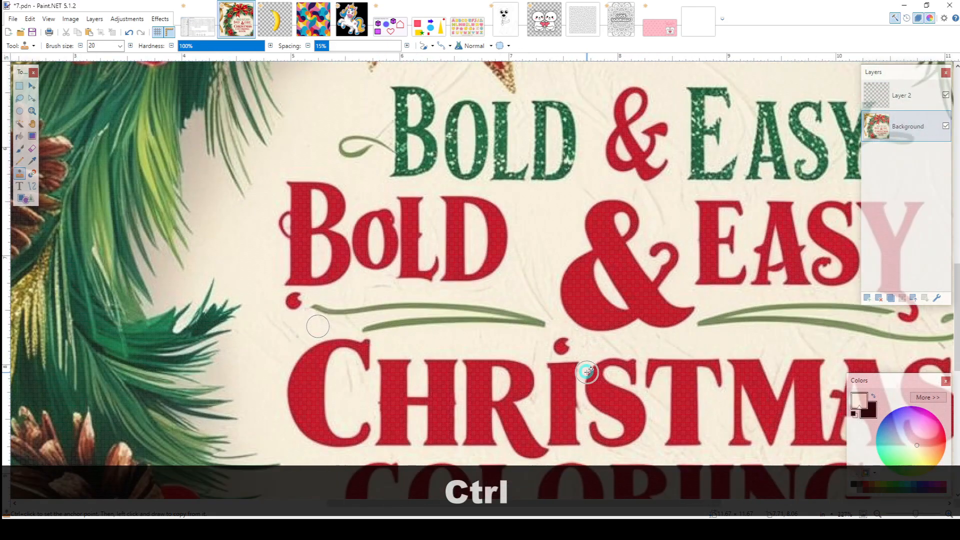
scroll(587, 372, "down", 2, "ctrl")
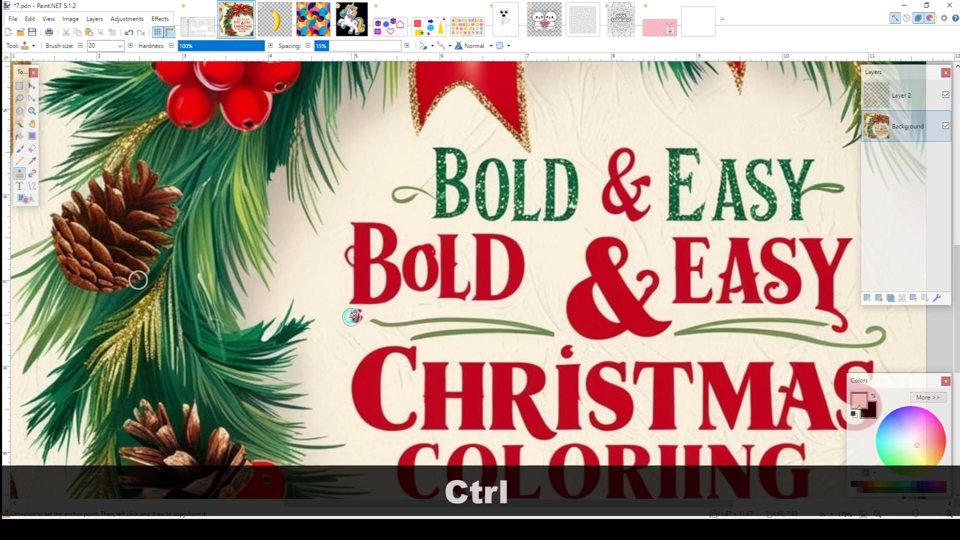
scroll(585, 366, "down", 1)
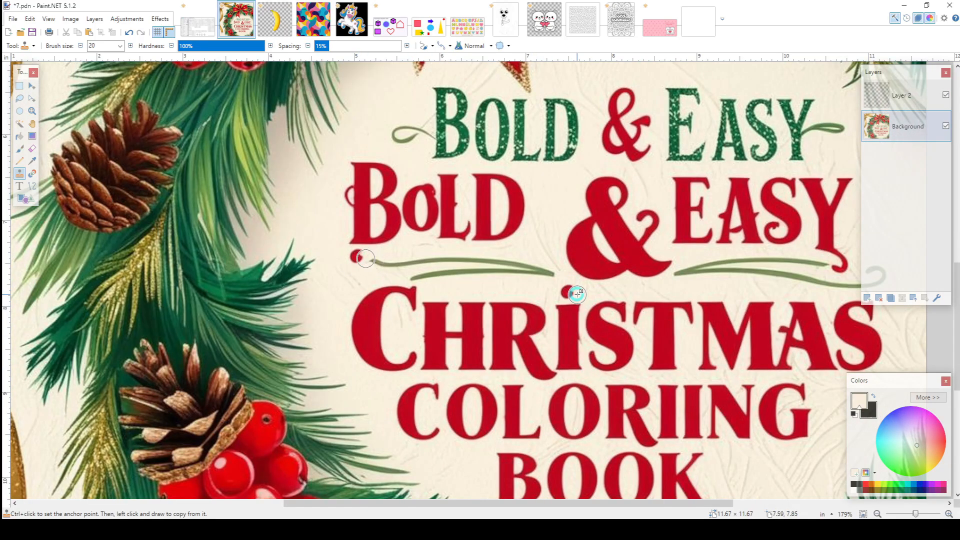
scroll(600, 289, "down", 1)
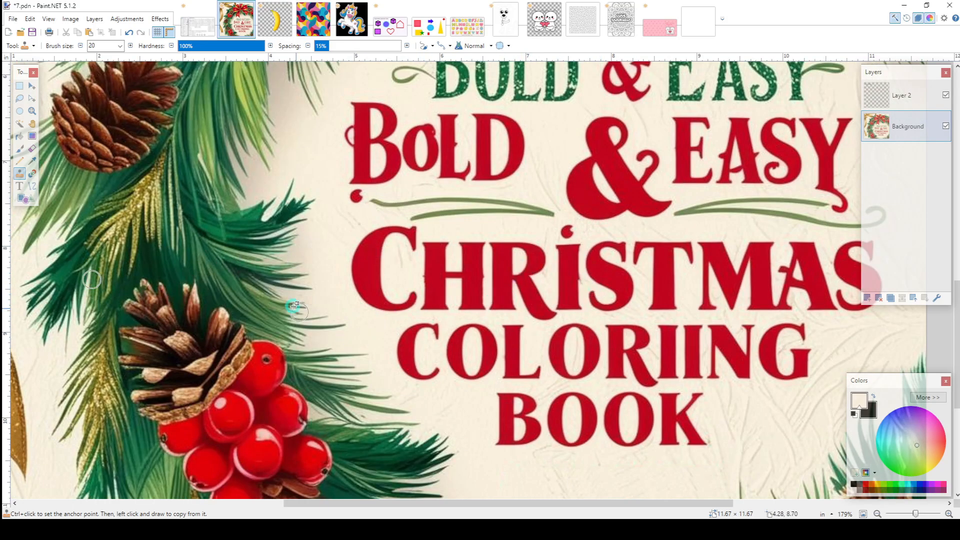
scroll(291, 304, "down", 1)
scroll(291, 303, "up", 3, "ctrl")
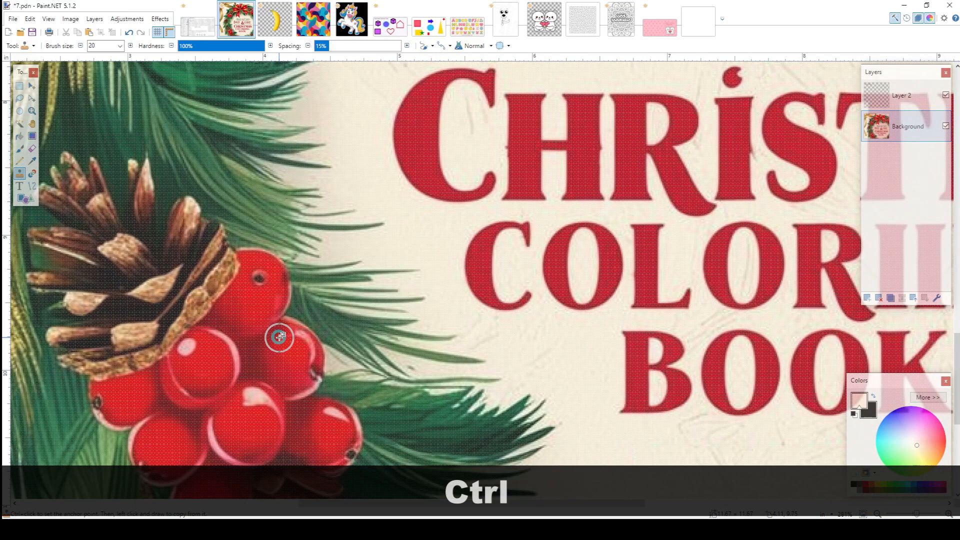
scroll(279, 338, "up", 1, "ctrl")
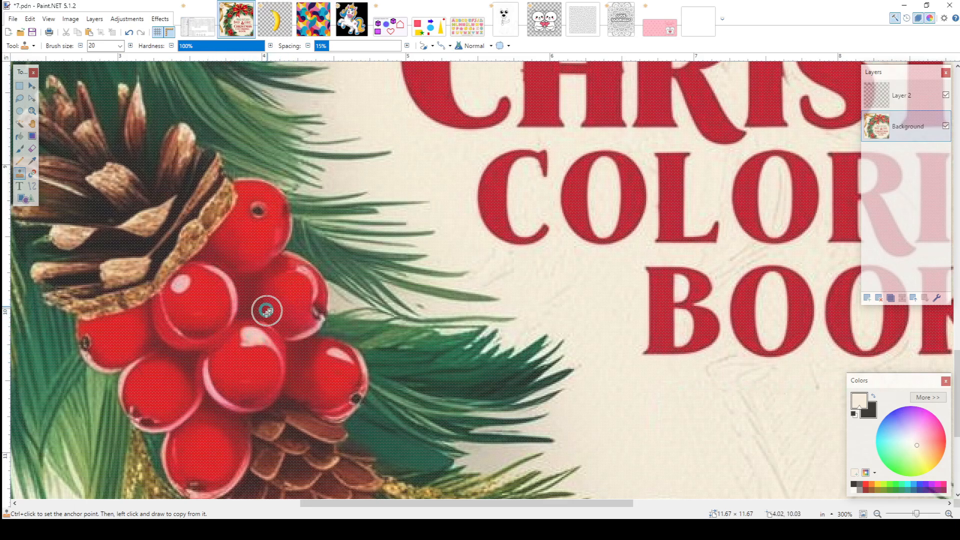
scroll(406, 245, "down", 1, "ctrl")
scroll(407, 245, "down", 4, "ctrl")
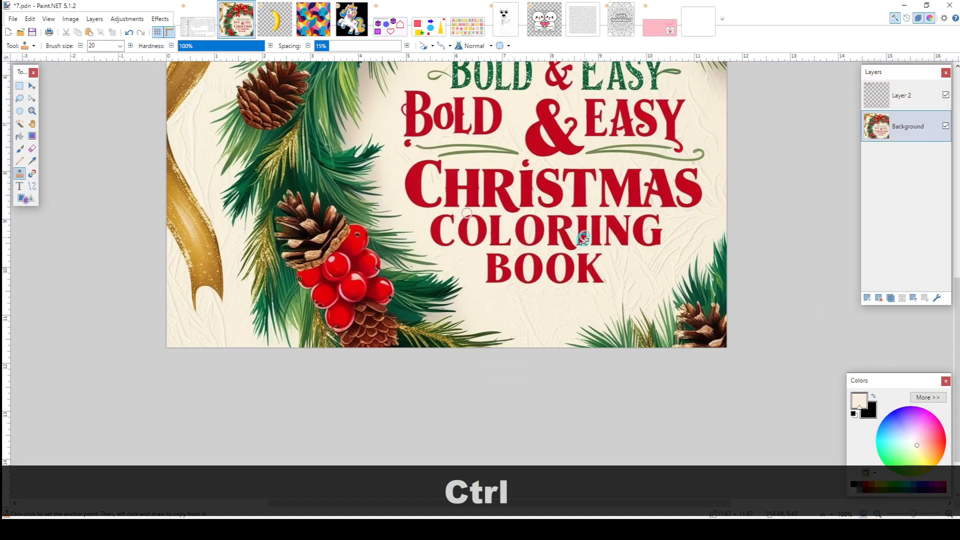
scroll(586, 239, "up", 3)
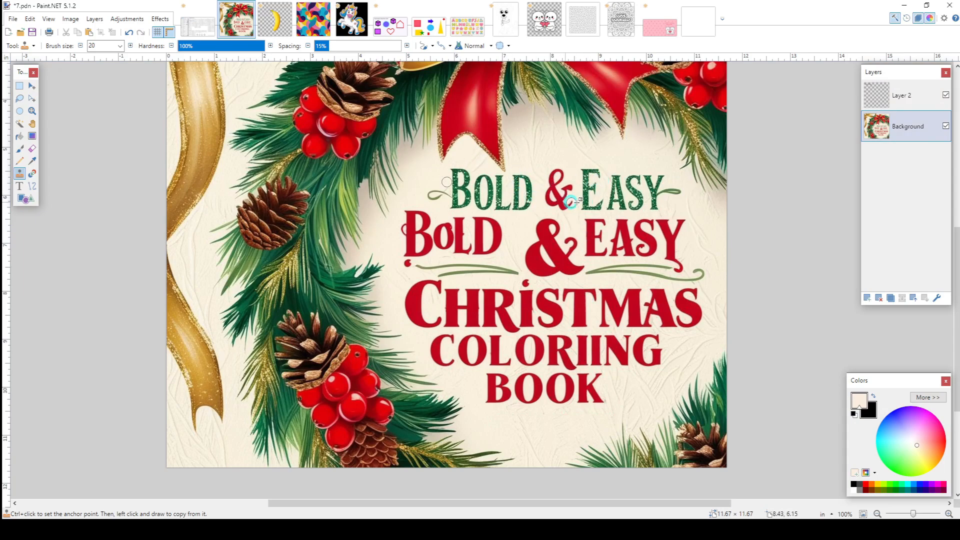
scroll(495, 205, "down", 2, "ctrl")
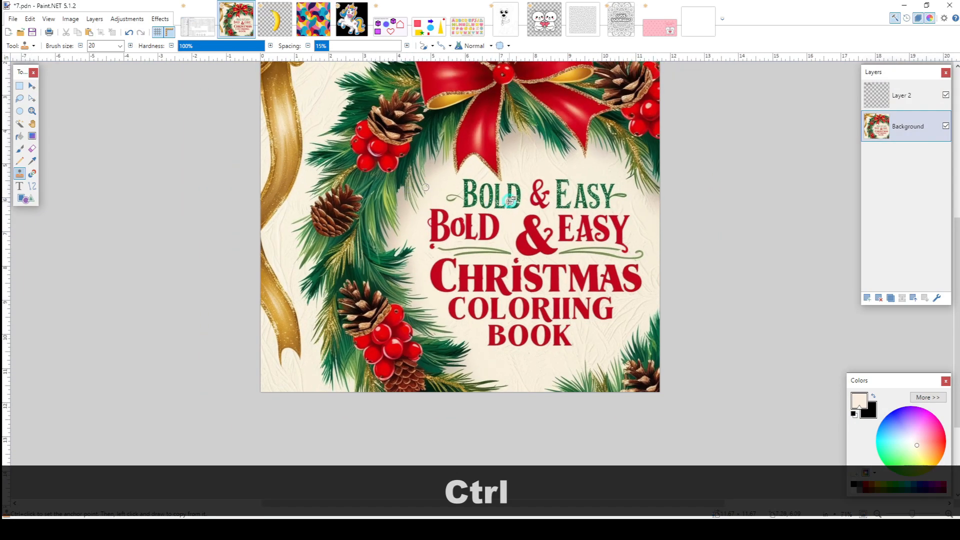
scroll(514, 195, "up", 2)
scroll(514, 181, "down", 1, "ctrl")
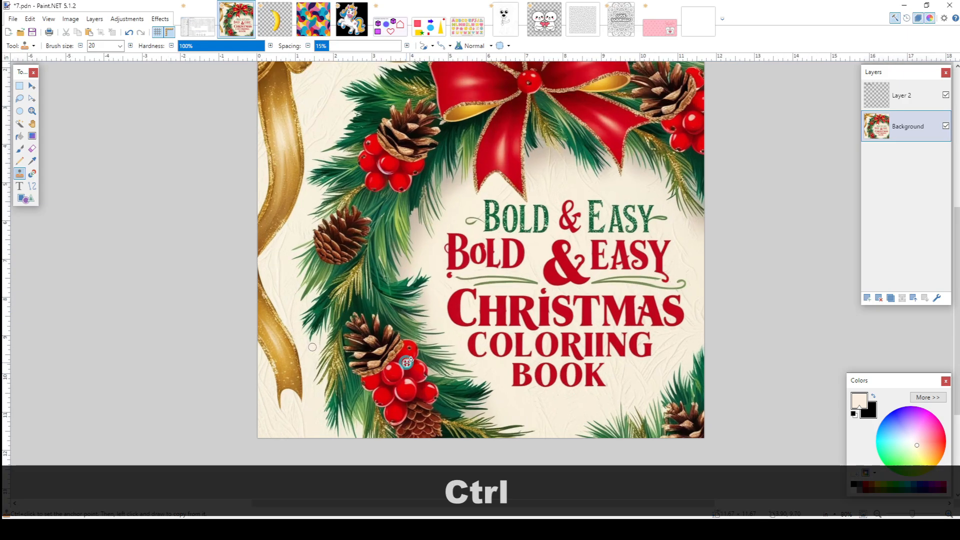
scroll(408, 362, "up", 3, "ctrl")
scroll(414, 393, "up", 4, "ctrl")
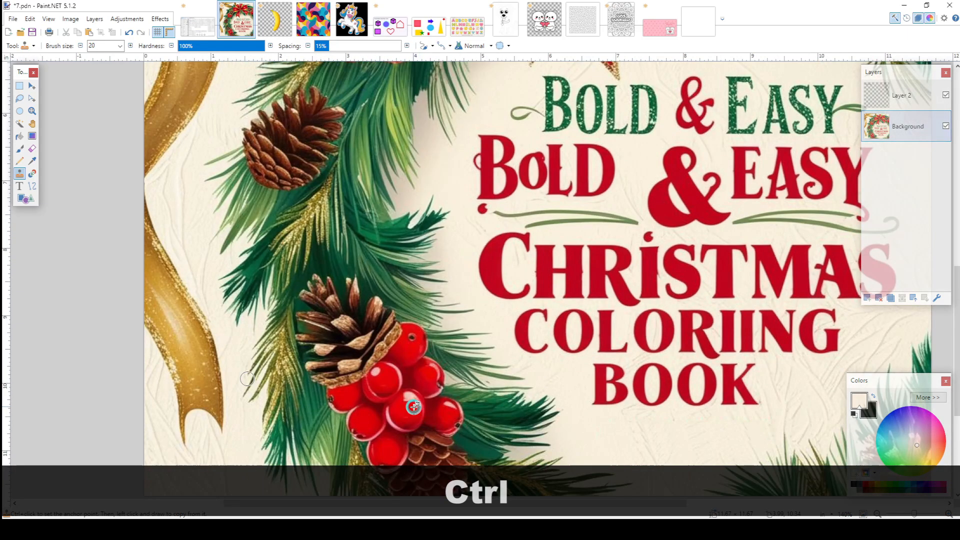
scroll(413, 388, "down", 2)
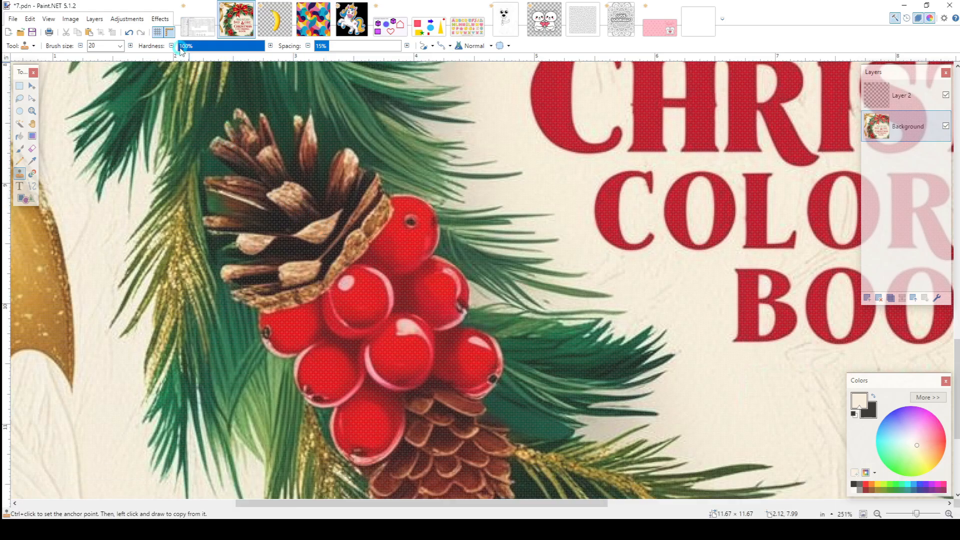
Open the Liquify effect on the cover's Background layer, ready to work on the lower berry cluster
left_click(161, 20)
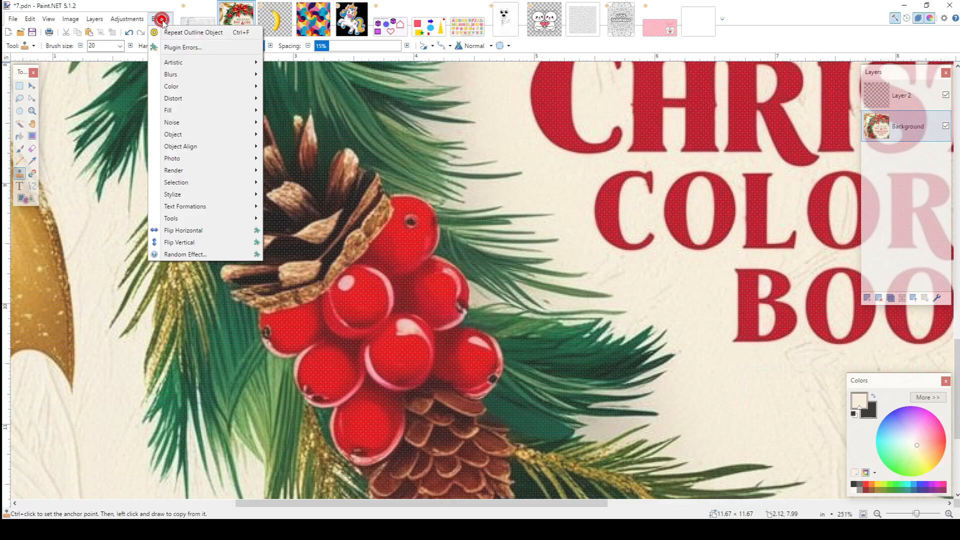
left_click(208, 218)
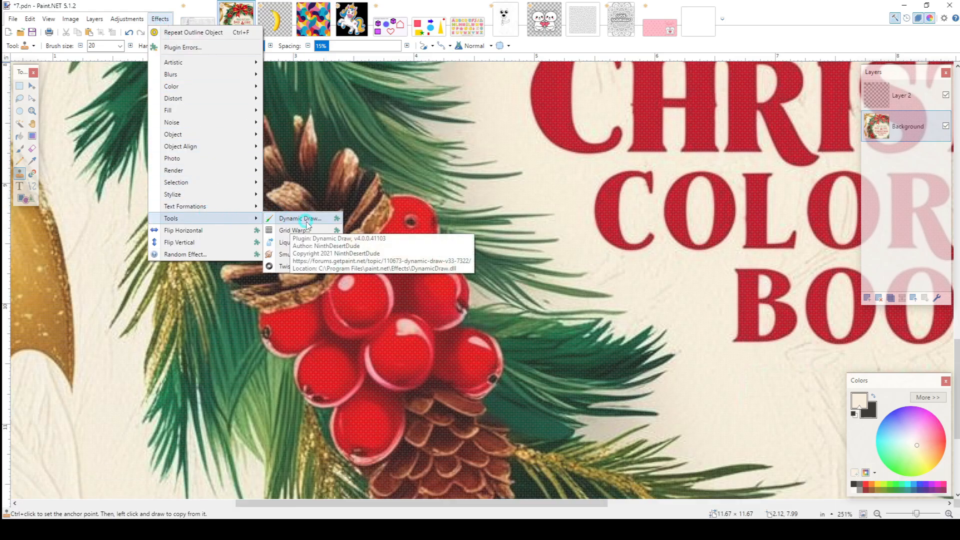
left_click(290, 243)
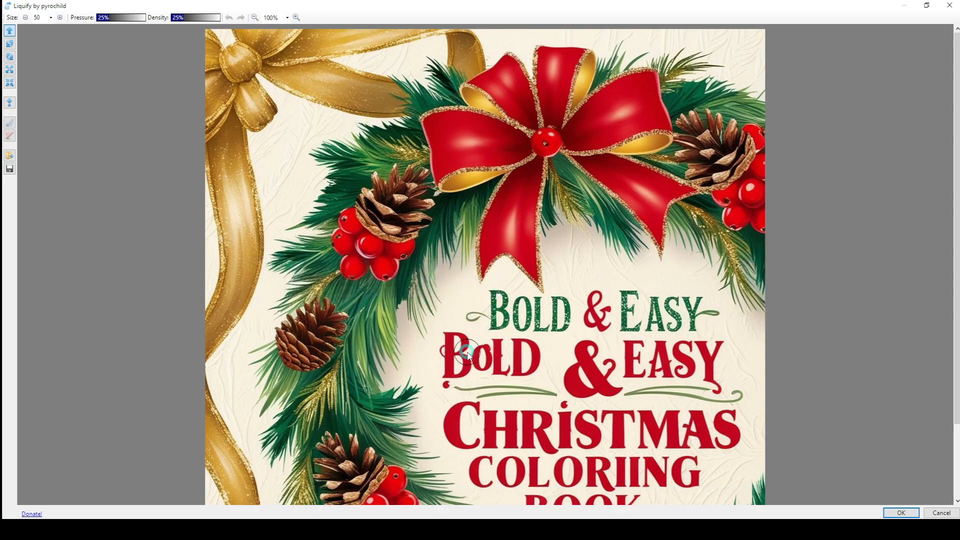
scroll(388, 383, "down", 1)
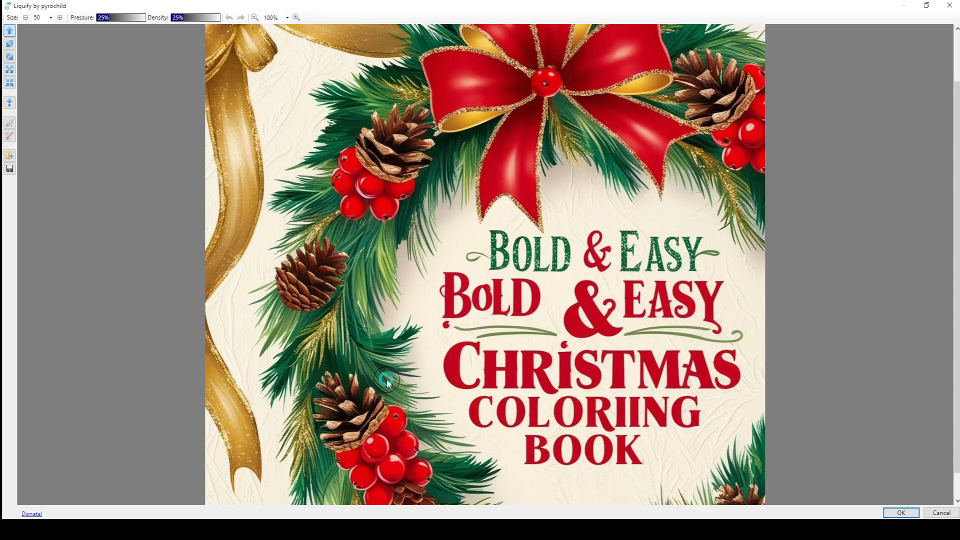
scroll(388, 383, "down", 1)
scroll(386, 384, "up", 1)
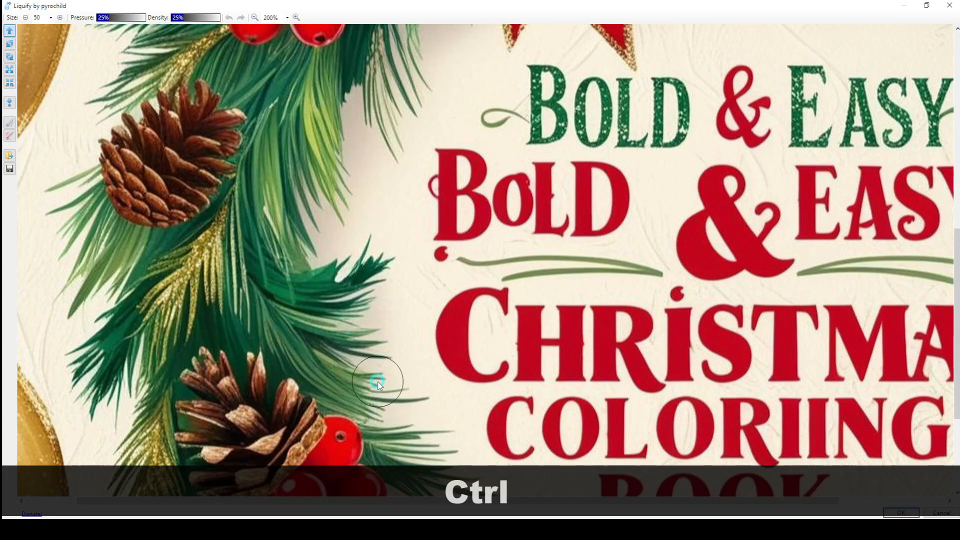
scroll(379, 383, "down", 3)
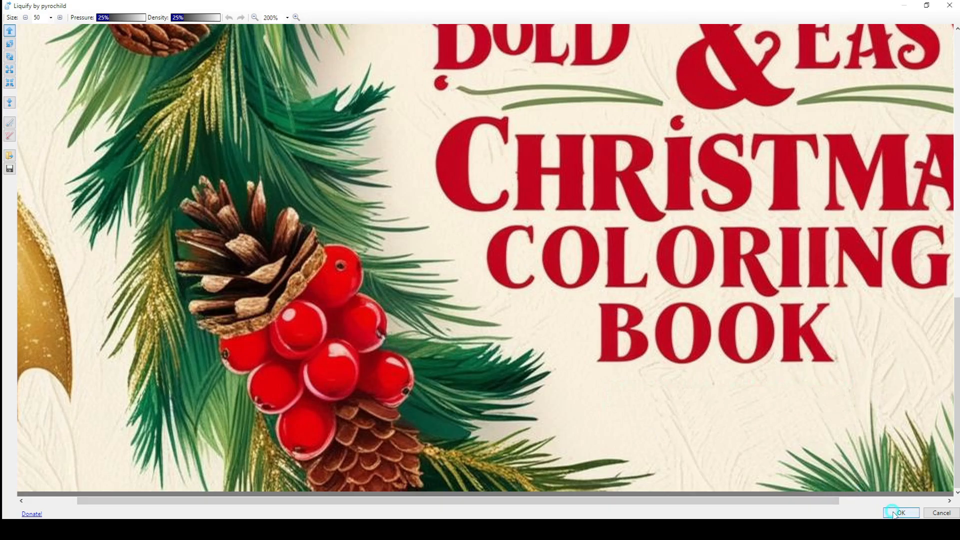
key("F2")
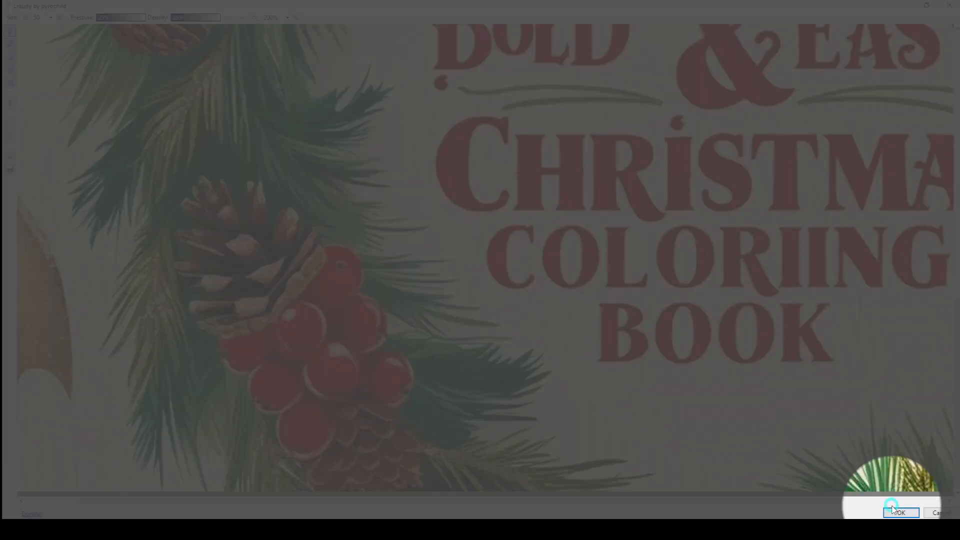
key("F2")
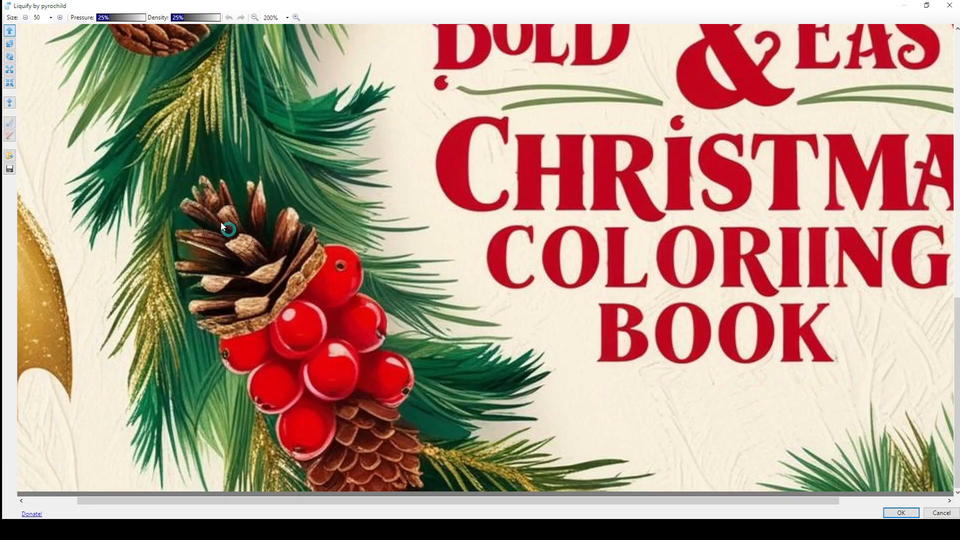
Try distorting the rightmost berry of the lower cluster with a Liquify brush size of 14
left_click(25, 18)
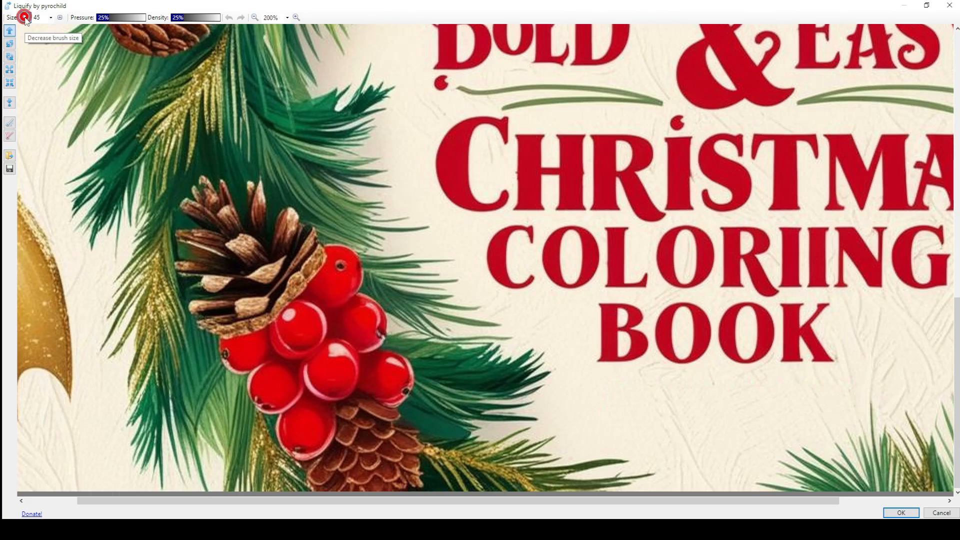
left_click(25, 18)
left_click(25, 19)
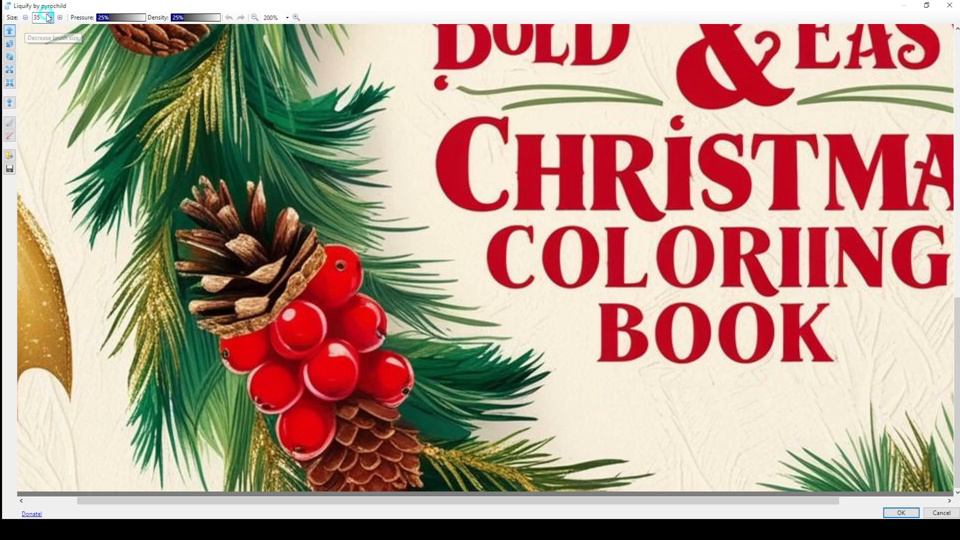
left_click(50, 18)
left_click(40, 118)
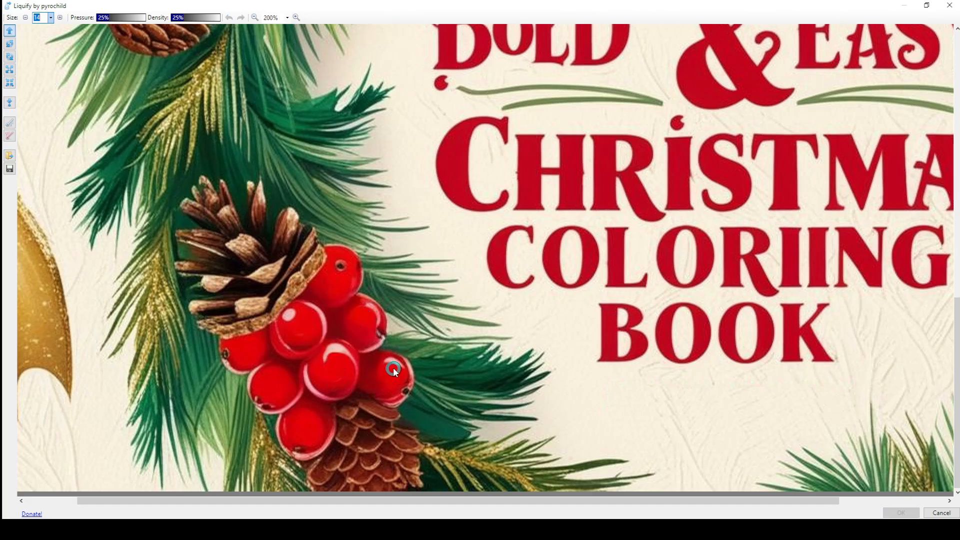
left_click_drag(397, 371, 382, 380)
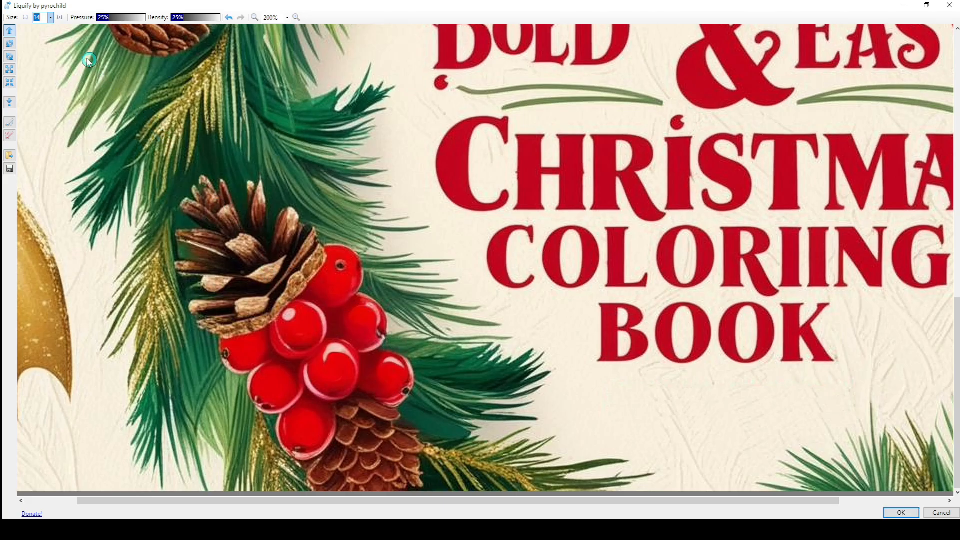
Undo the berry distortion and, with the brush size set to 40, swirl the pine branch tips beside the lower berries
left_click(51, 20)
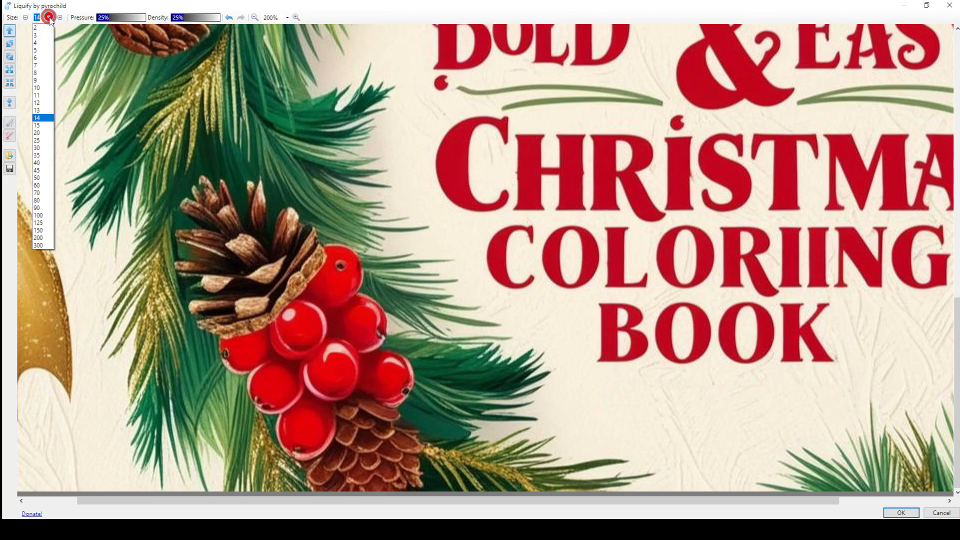
left_click(42, 163)
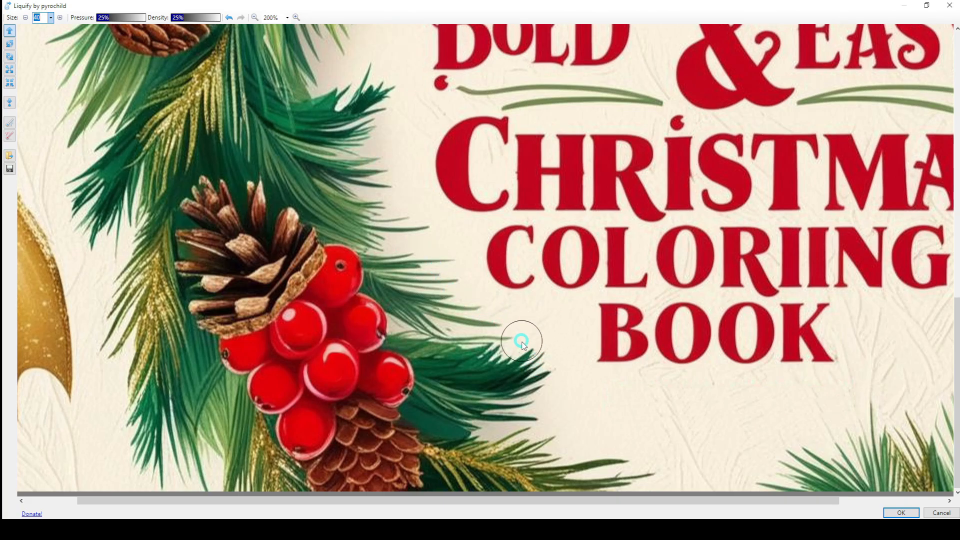
key("ctrl+z")
mouse_move(537, 359)
left_mouse_down()
mouse_move(515, 356)
mouse_move(547, 373)
mouse_move(513, 365)
mouse_move(530, 354)
mouse_move(540, 387)
mouse_move(530, 349)
mouse_move(551, 383)
mouse_move(550, 369)
mouse_move(500, 384)
mouse_move(517, 359)
mouse_move(537, 398)
mouse_move(518, 382)
mouse_move(543, 373)
mouse_move(524, 396)
mouse_move(533, 369)
left_mouse_up()
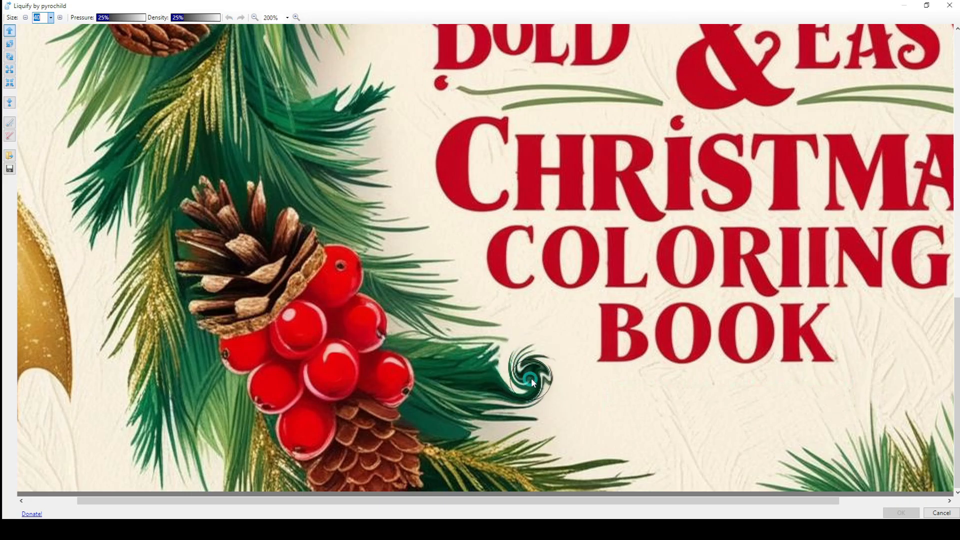
Distort berries in the lower cluster and the central berry of the upper cluster with the size 40 Liquify brush
left_click_drag(328, 367, 342, 379)
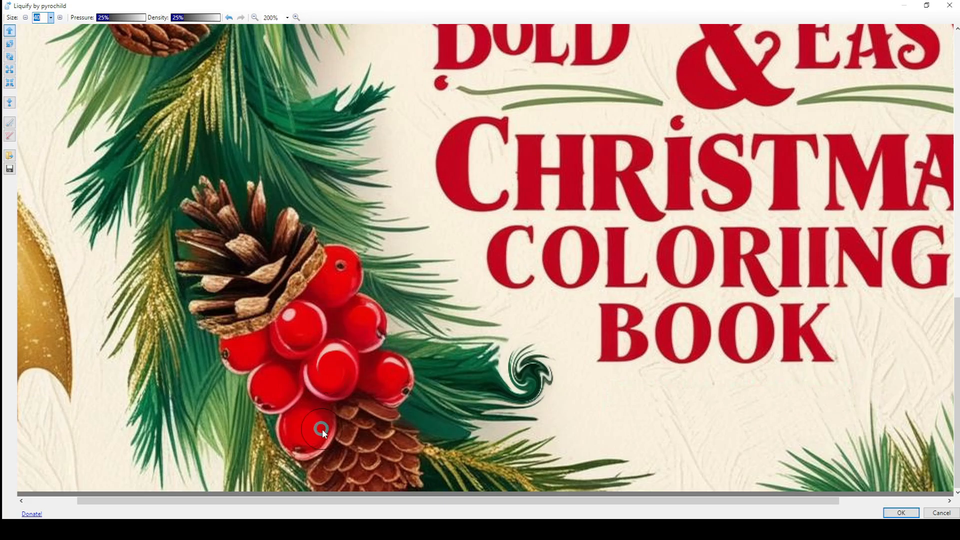
mouse_move(306, 340)
left_mouse_down()
mouse_move(293, 341)
mouse_move(304, 332)
left_mouse_up()
scroll(418, 229, "up", 5)
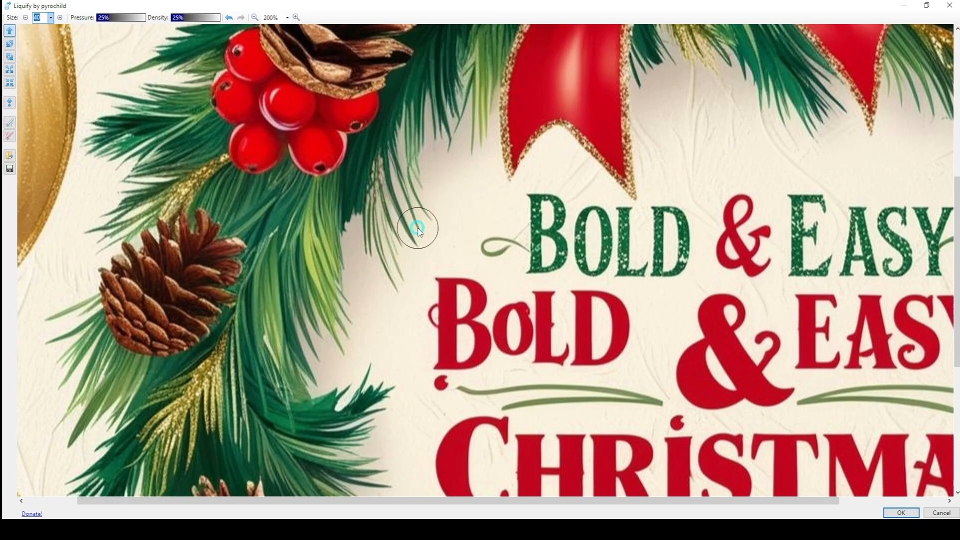
scroll(418, 229, "up", 2)
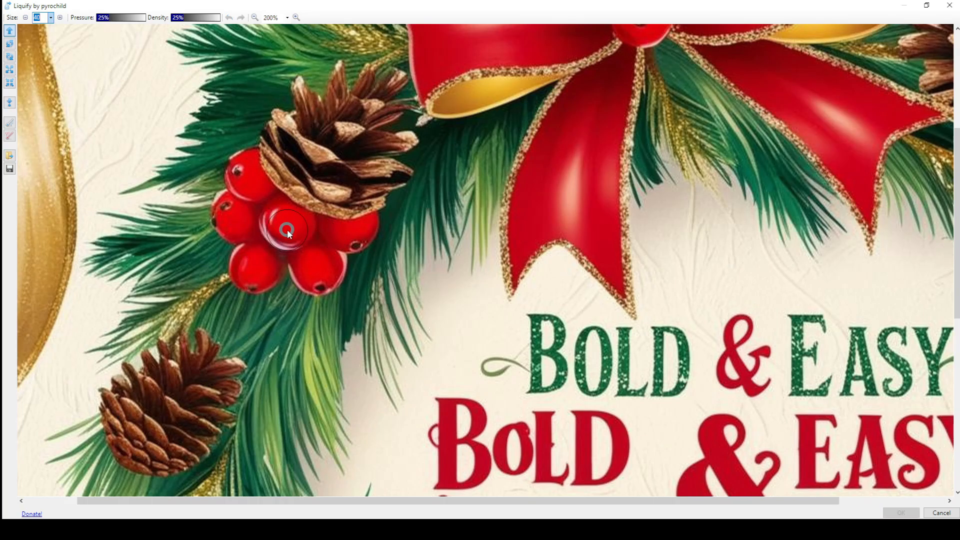
left_click_drag(290, 231, 286, 232)
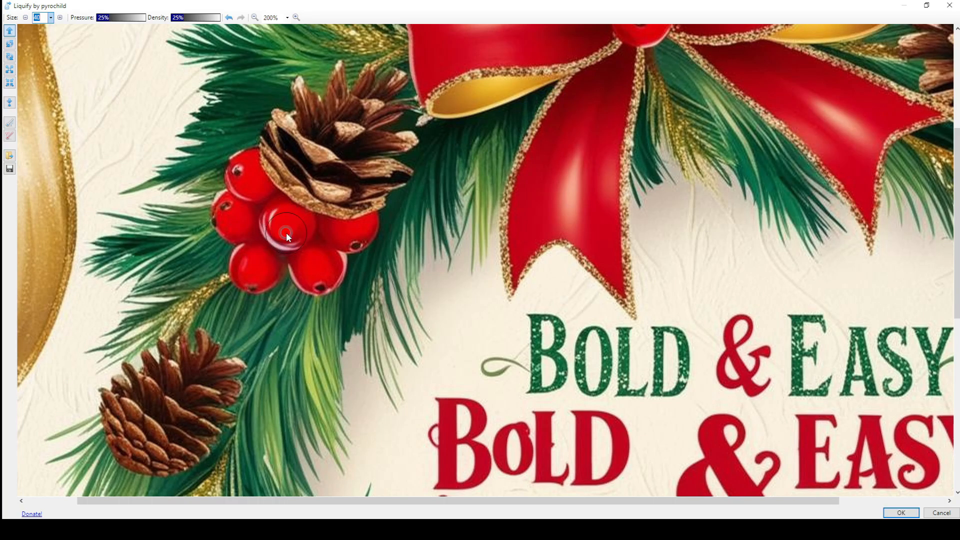
Distort the red berry at the bow's centre and the berries of the right-hand cluster with the size 40 Liquify brush
scroll(575, 271, "up", 2)
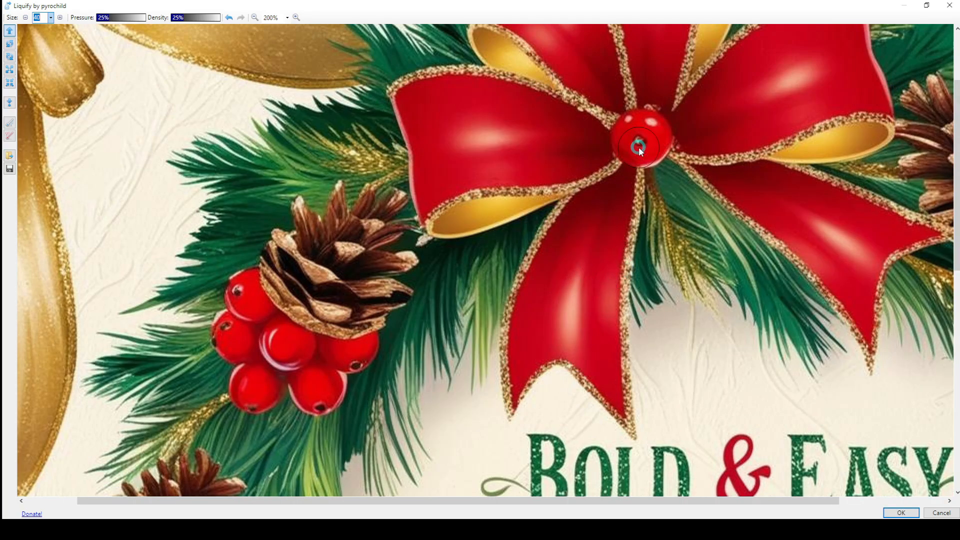
left_click_drag(639, 145, 635, 138)
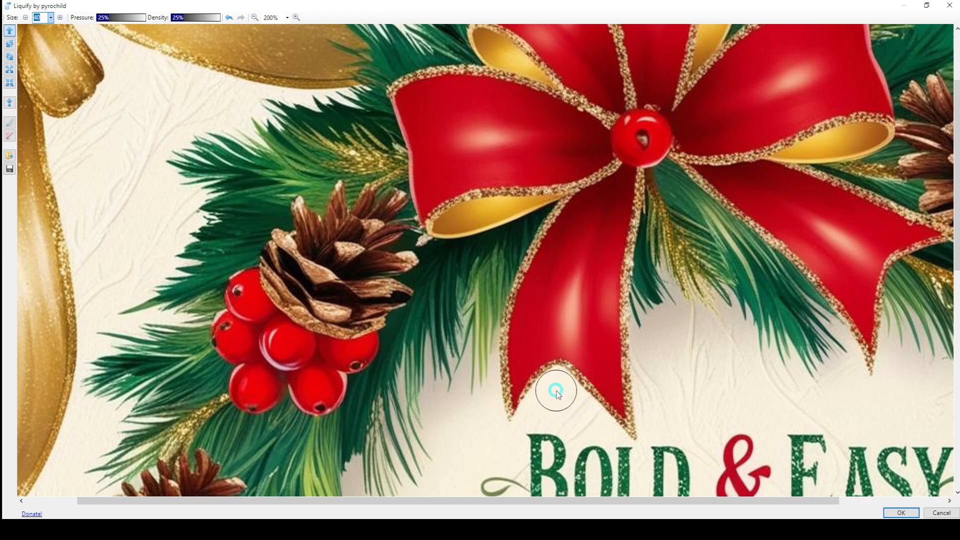
left_click_drag(484, 500, 613, 517)
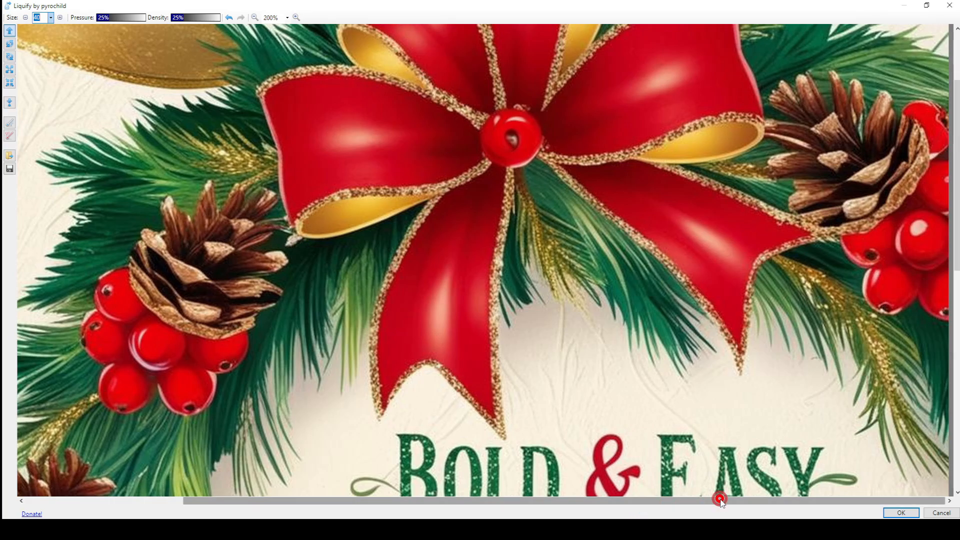
left_click_drag(928, 228, 930, 230)
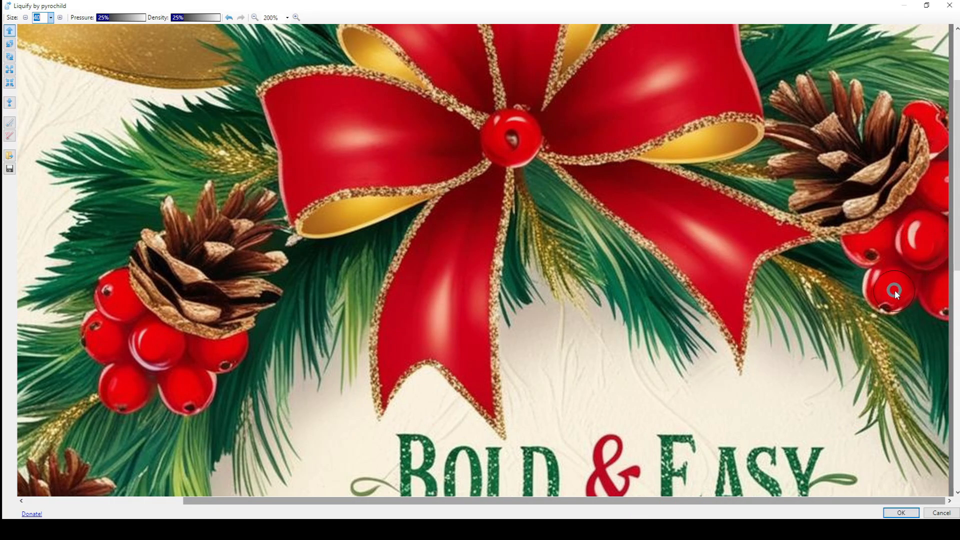
left_click_drag(896, 290, 900, 288)
Warp the pine needle tips on the wreath's upper left side into waves and apply the Liquify effect to the cover
scroll(605, 266, "down", 3, "ctrl")
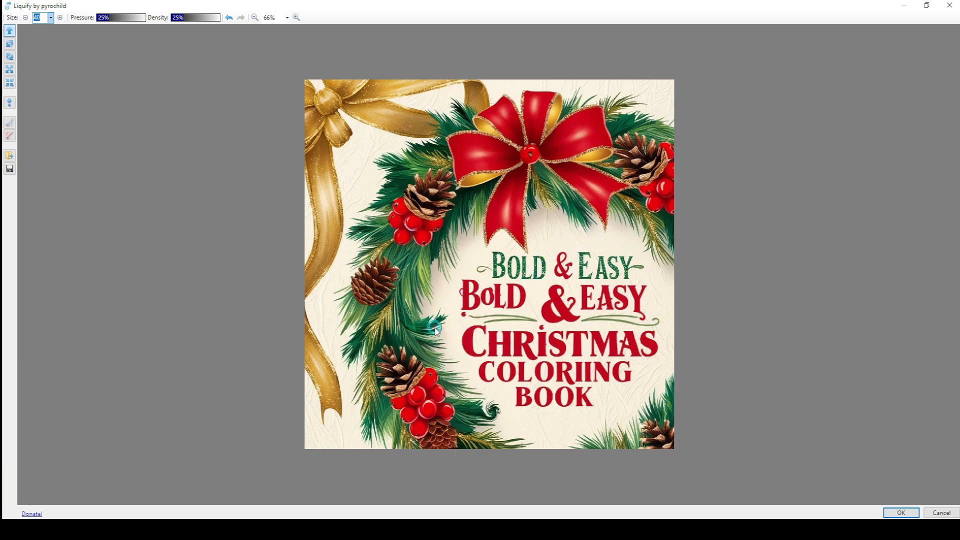
key("ctrl+z")
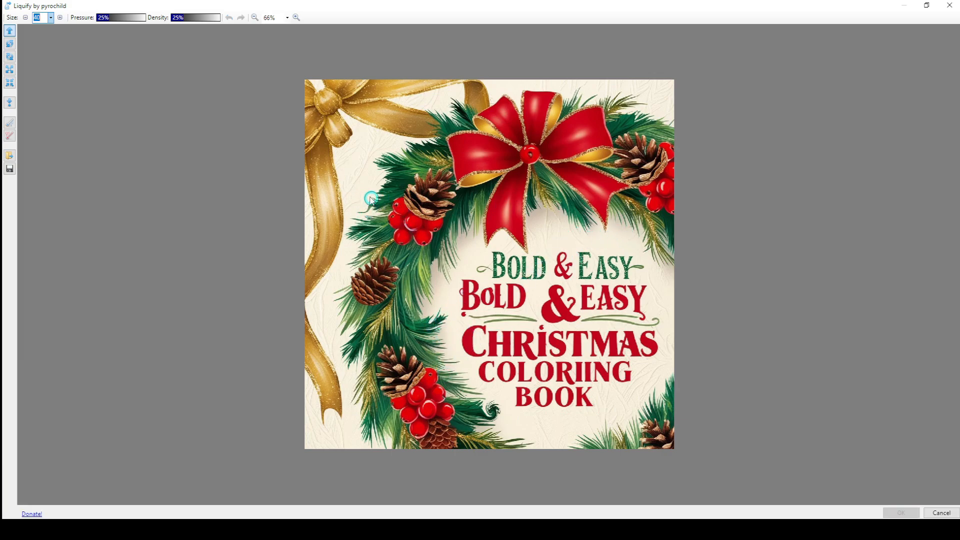
mouse_move(376, 193)
left_mouse_down()
mouse_move(380, 171)
mouse_move(403, 169)
mouse_move(381, 161)
mouse_move(376, 171)
left_mouse_up()
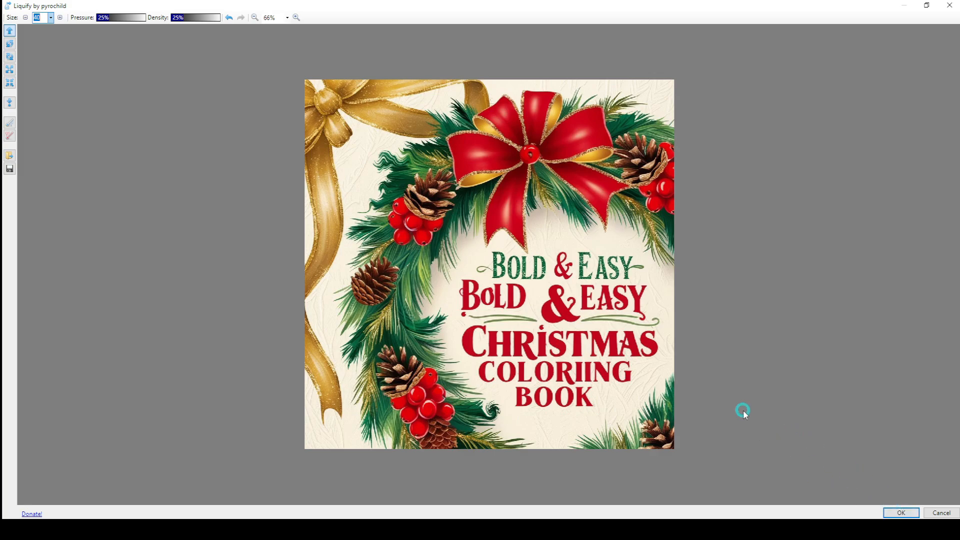
left_click(901, 513)
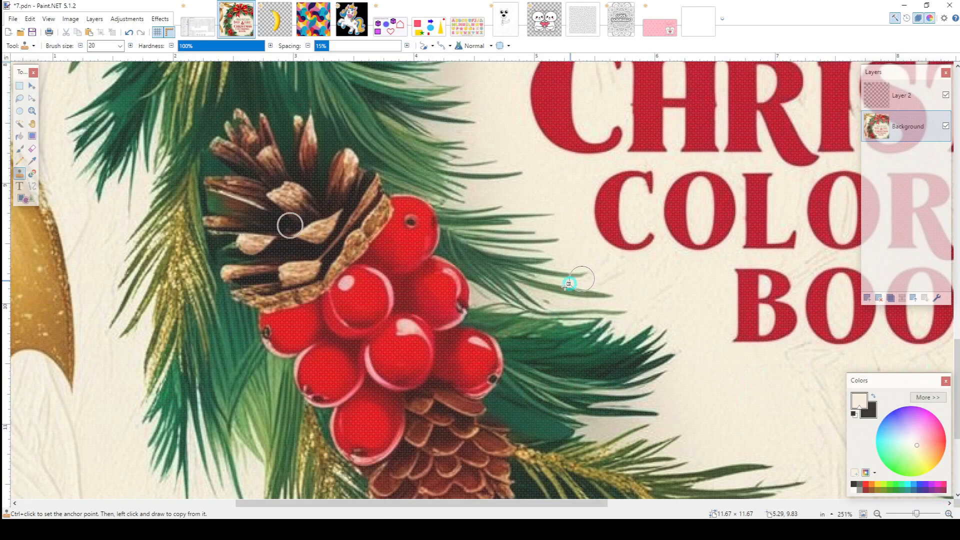
scroll(548, 285, "down", 5, "ctrl")
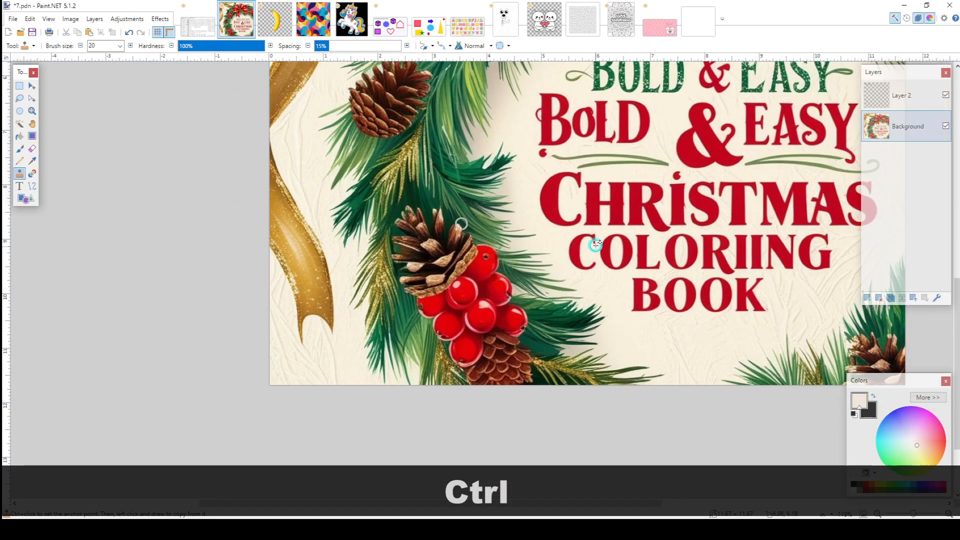
scroll(595, 246, "down", 2, "ctrl")
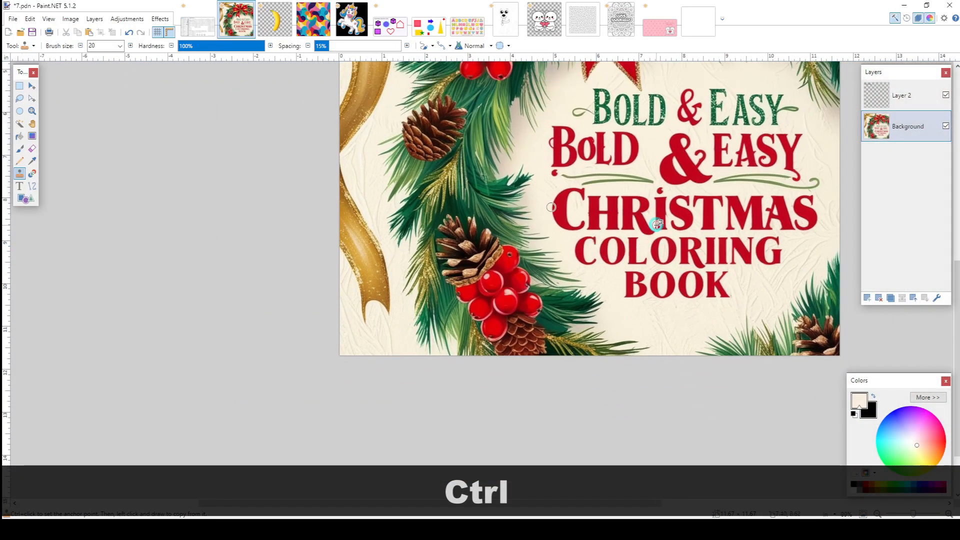
scroll(657, 225, "up", 1)
scroll(656, 225, "down", 2, "ctrl")
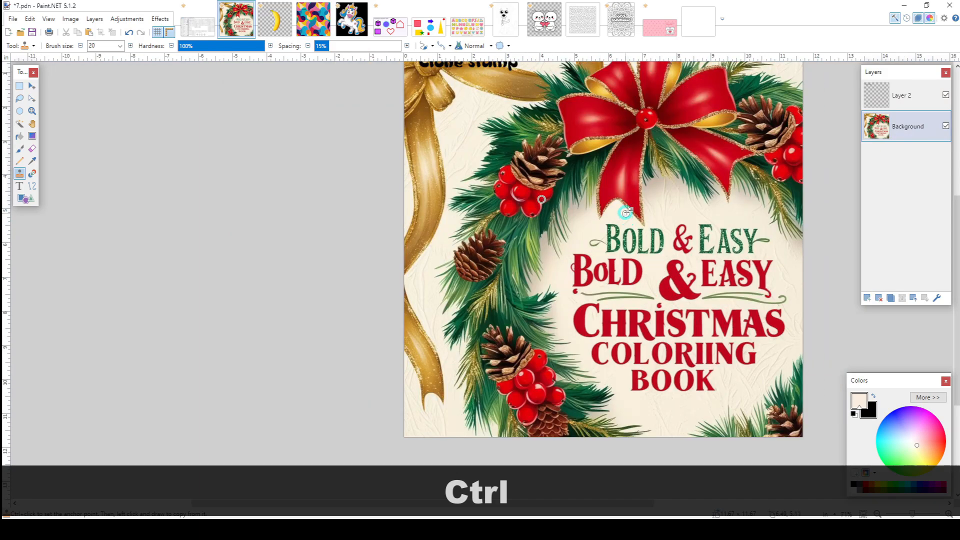
Switch to the maze image 434.png and open the Grid Warp effect with a 4 x 4 grid
left_click(578, 33)
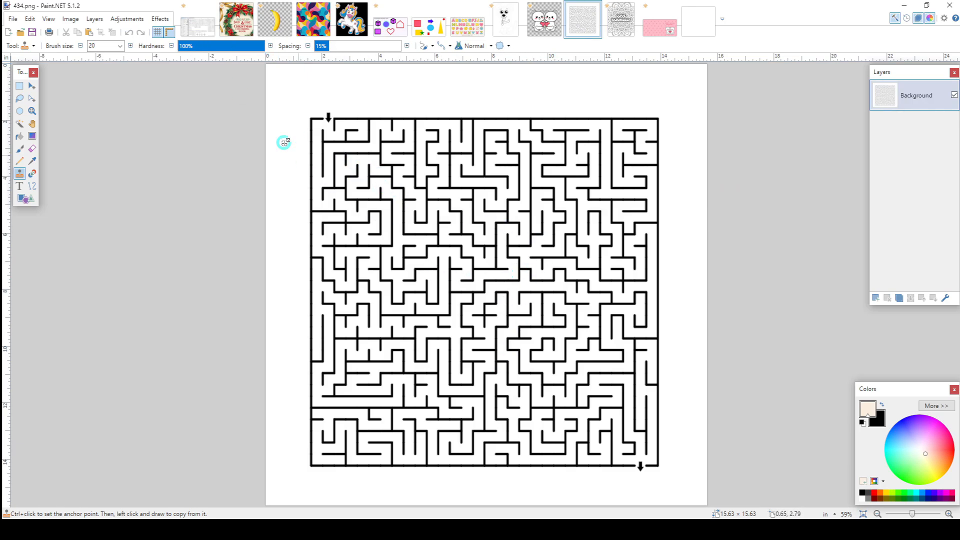
left_click(160, 18)
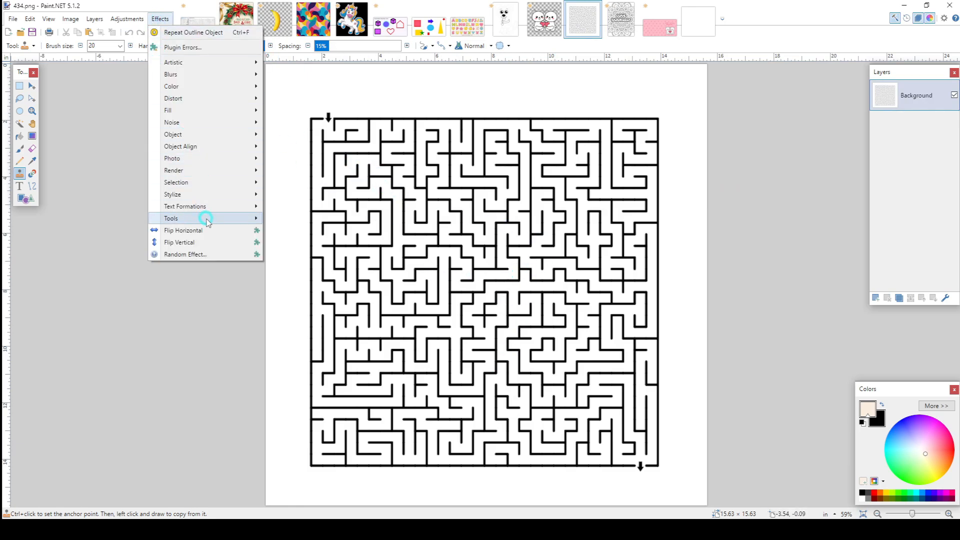
mouse_move(208, 220)
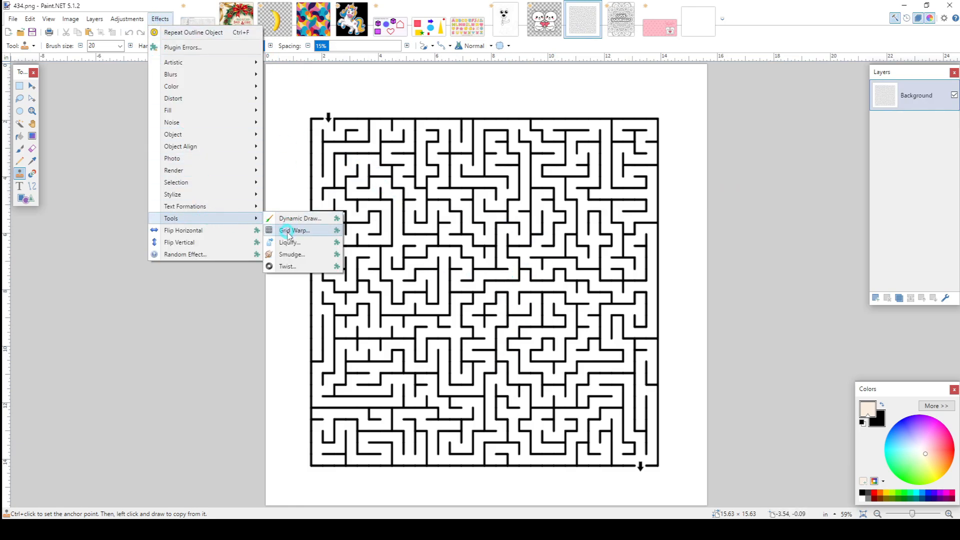
left_click(302, 230)
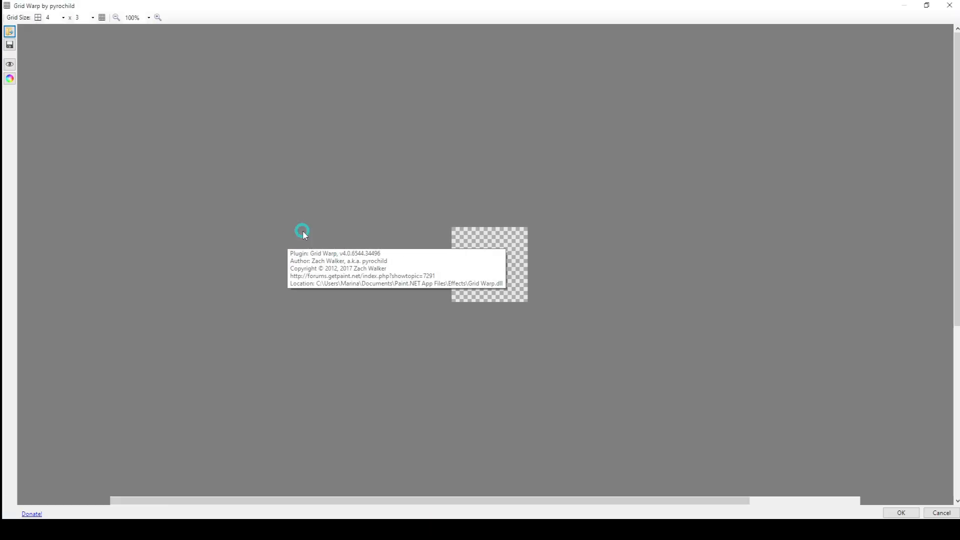
scroll(350, 206, "down", 1, "ctrl")
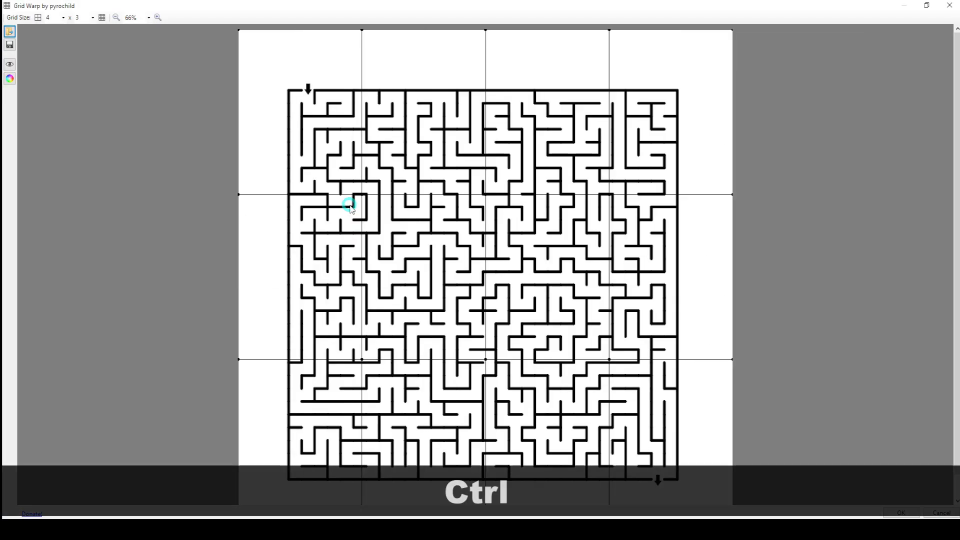
left_click(88, 18)
left_click(83, 51)
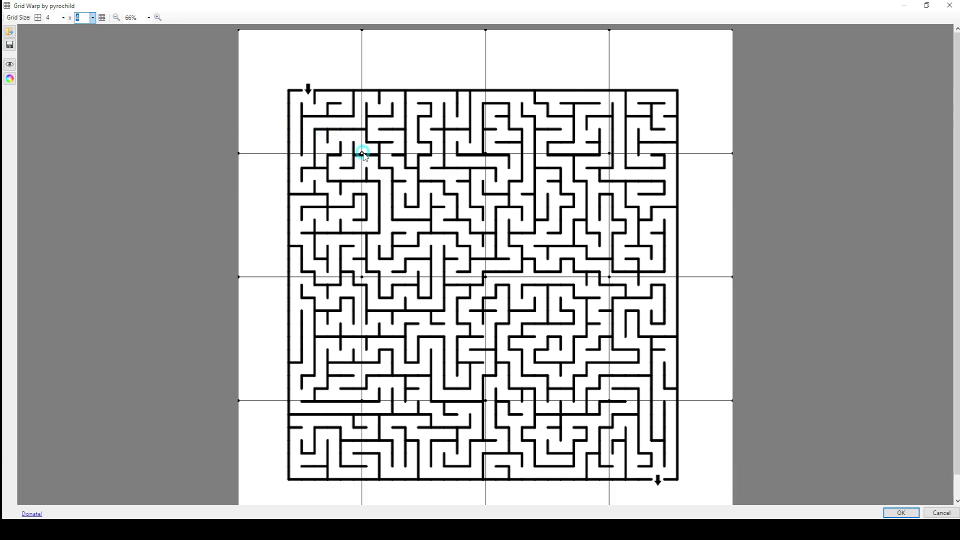
Bend the maze's upper inner grid line into a wave and pull the middle line's outer inner points toward the centre
left_click_drag(362, 153, 362, 174)
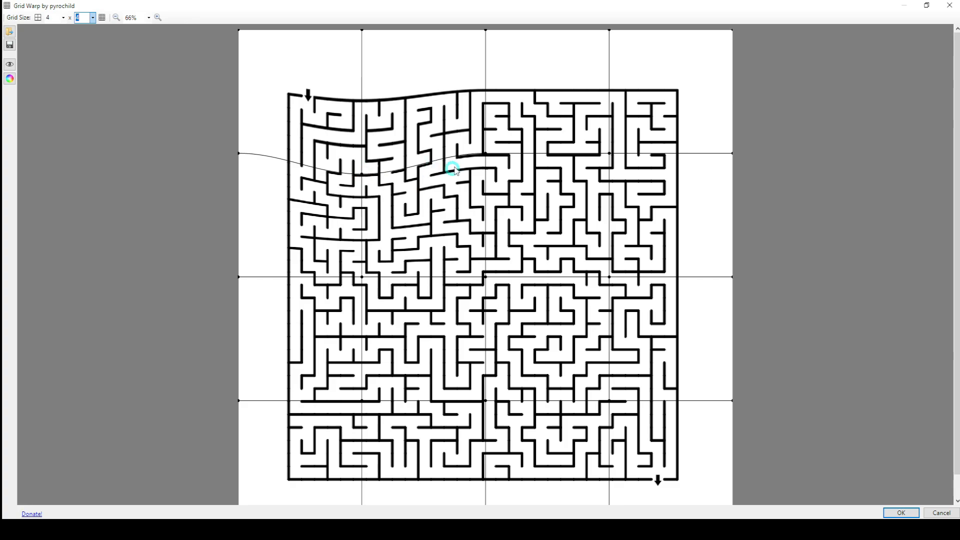
left_click_drag(485, 153, 485, 134)
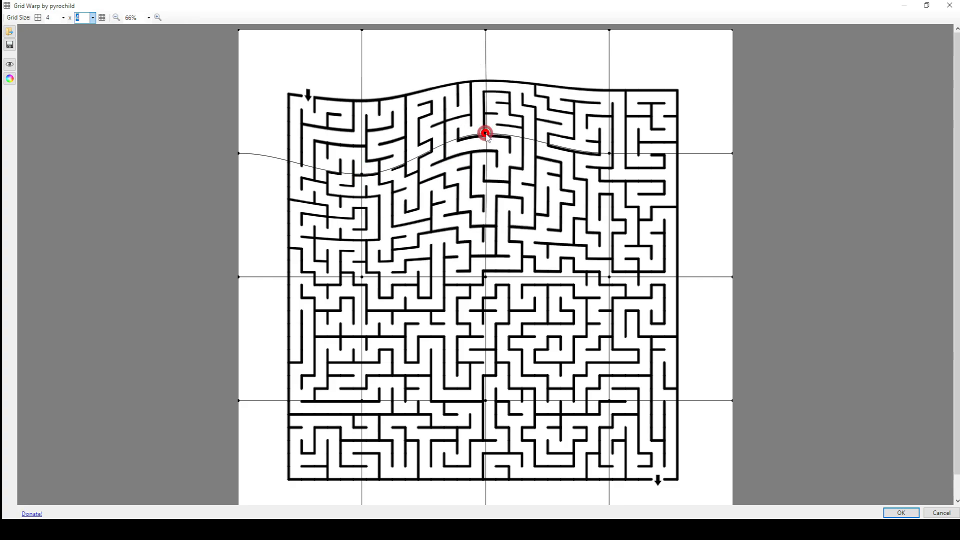
left_click_drag(609, 153, 609, 174)
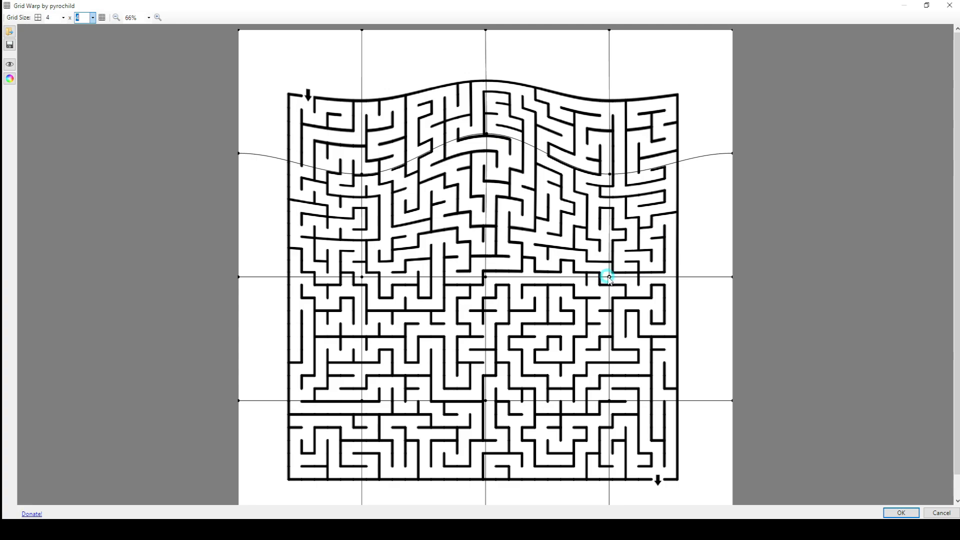
left_click_drag(610, 277, 587, 277)
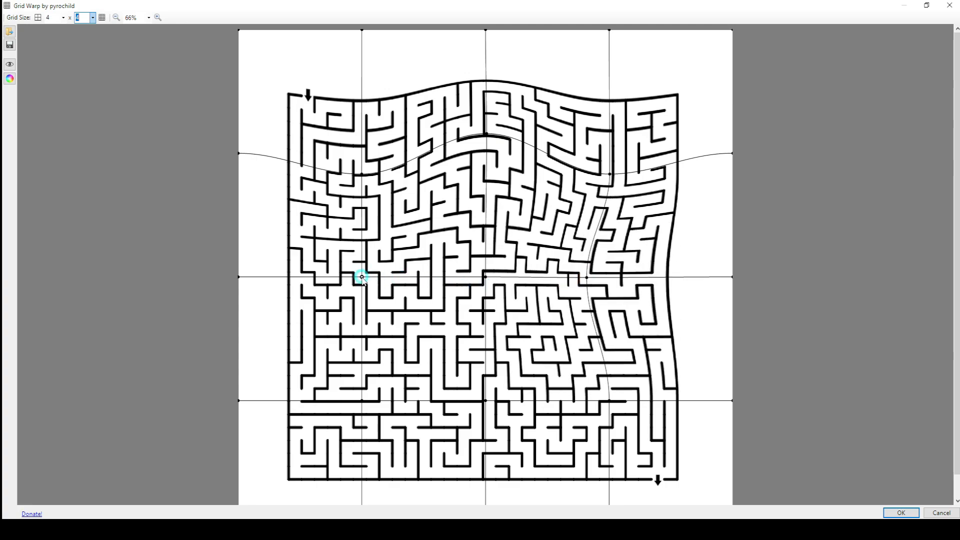
left_click_drag(362, 277, 386, 280)
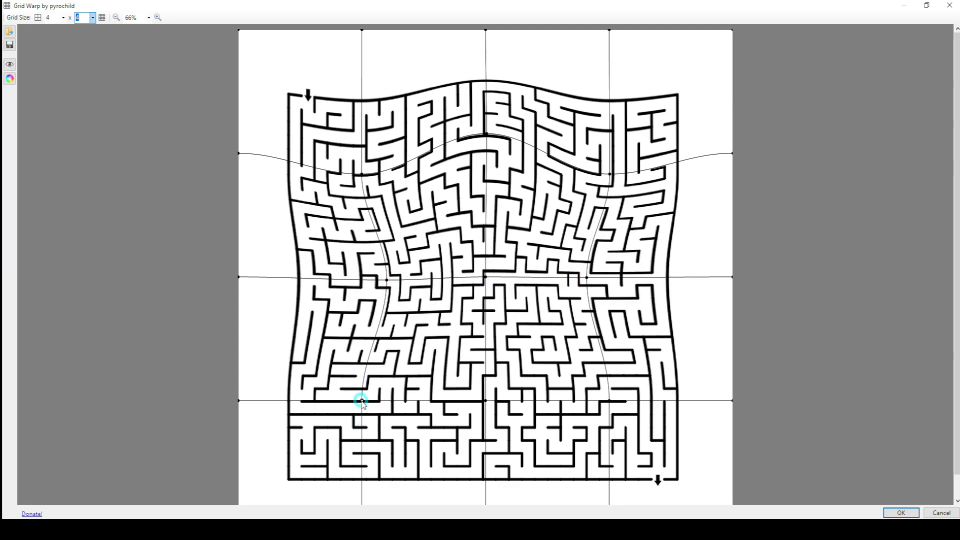
Bend the maze's lower inner grid line into a wave by raising its outer inner points and lowering its central point
left_click_drag(362, 400, 362, 381)
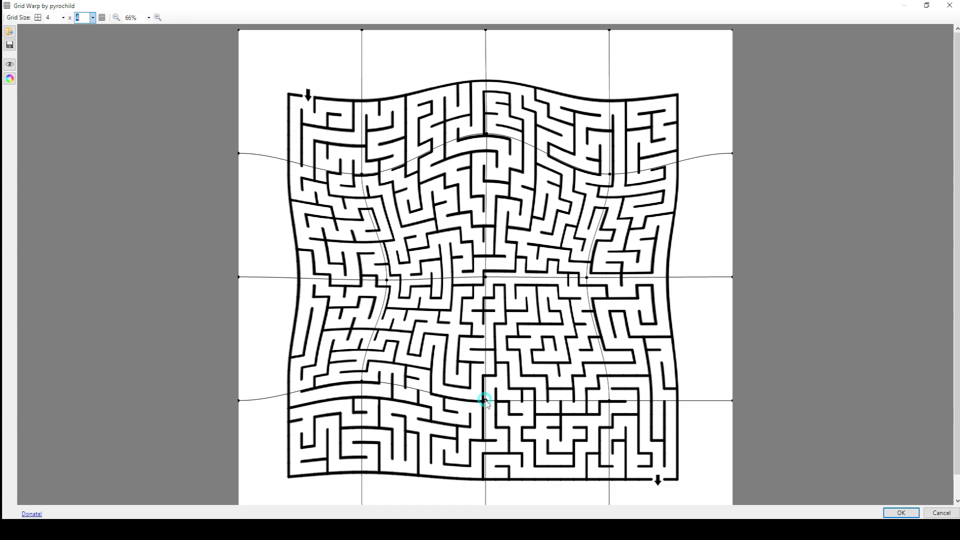
left_click_drag(485, 401, 484, 413)
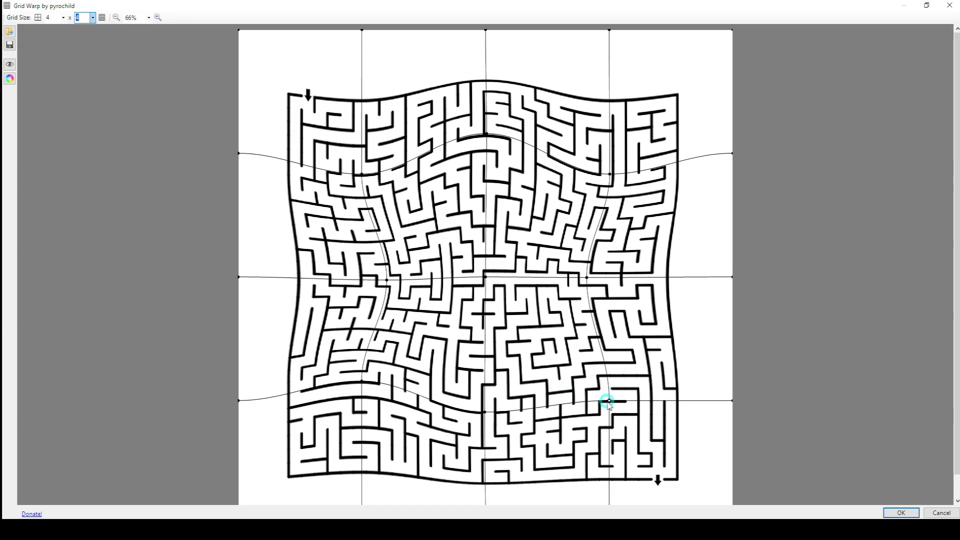
left_click_drag(609, 401, 607, 379)
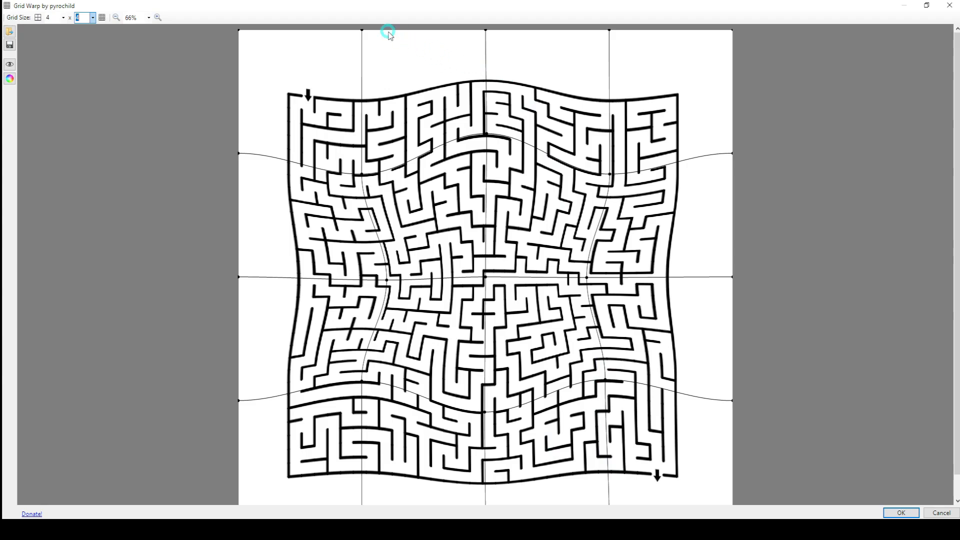
Pull two points of the page's top edge down and the middle point of each side edge inward to curve the borders
left_click_drag(361, 30, 360, 52)
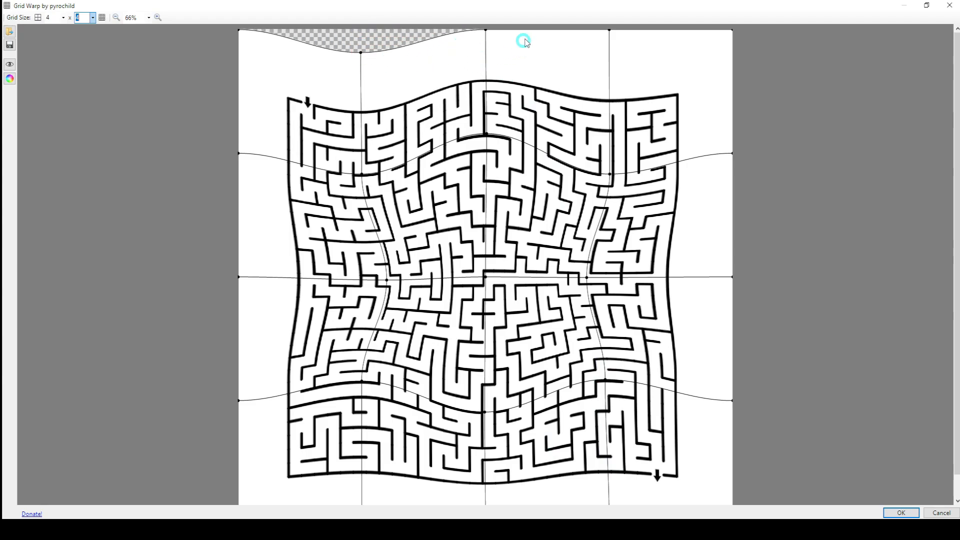
left_click_drag(609, 30, 609, 53)
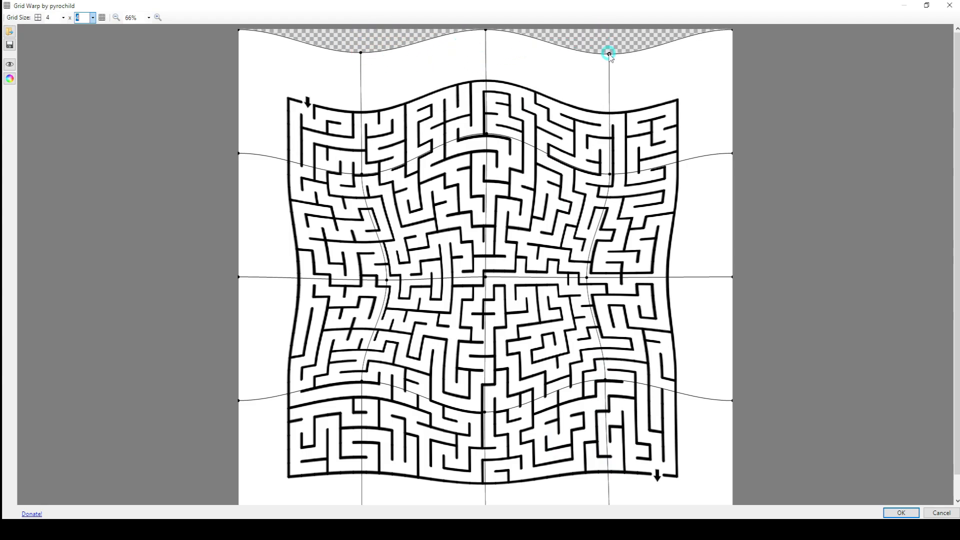
left_click_drag(732, 278, 701, 278)
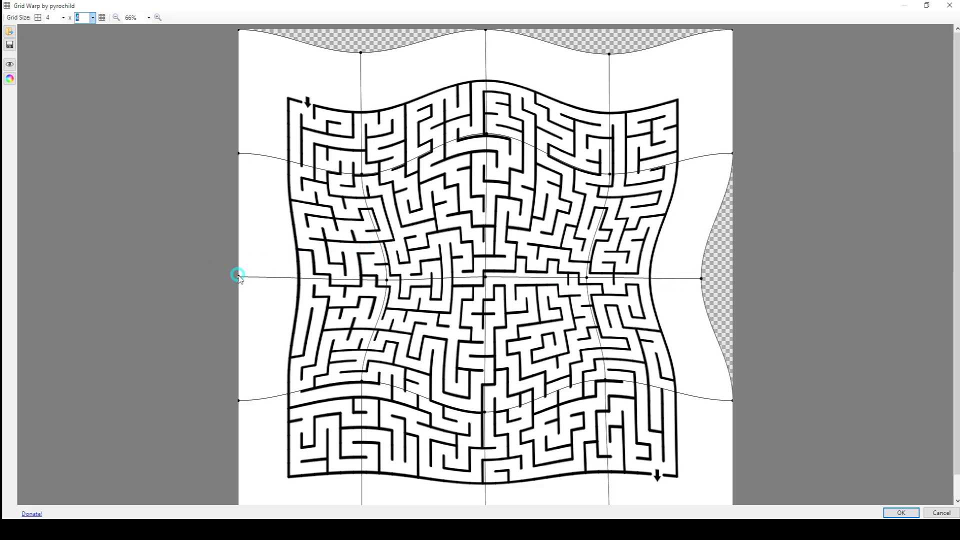
left_click_drag(238, 277, 277, 279)
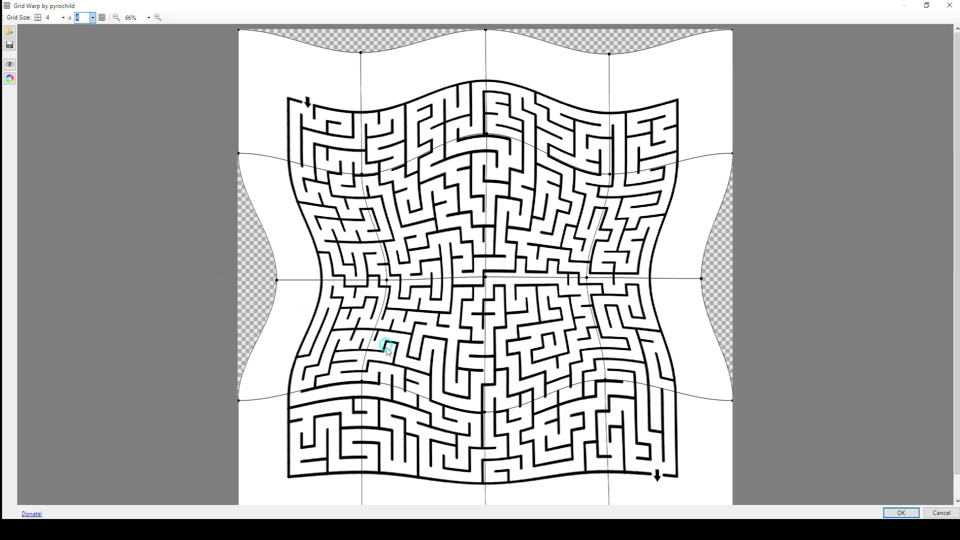
Pull two points of the page's bottom edge upward to curve it, and apply the Grid Warp to the maze
scroll(387, 348, "down", 1)
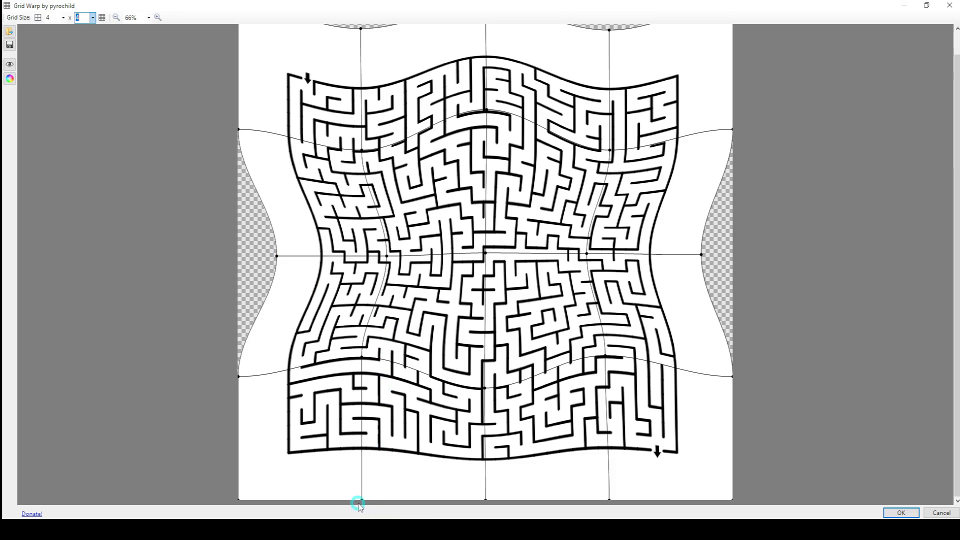
left_click_drag(362, 500, 362, 470)
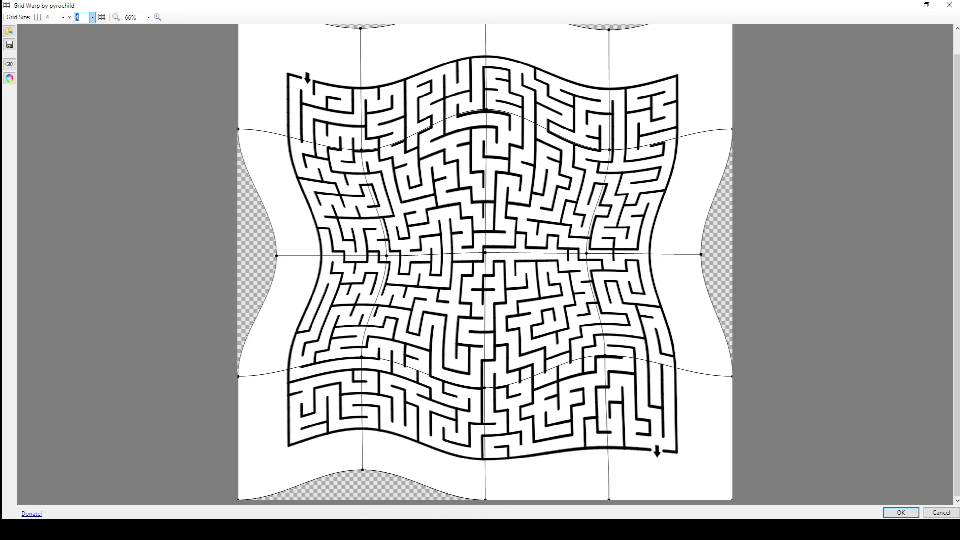
left_click(611, 499)
left_click_drag(610, 500, 606, 465)
left_click(579, 448)
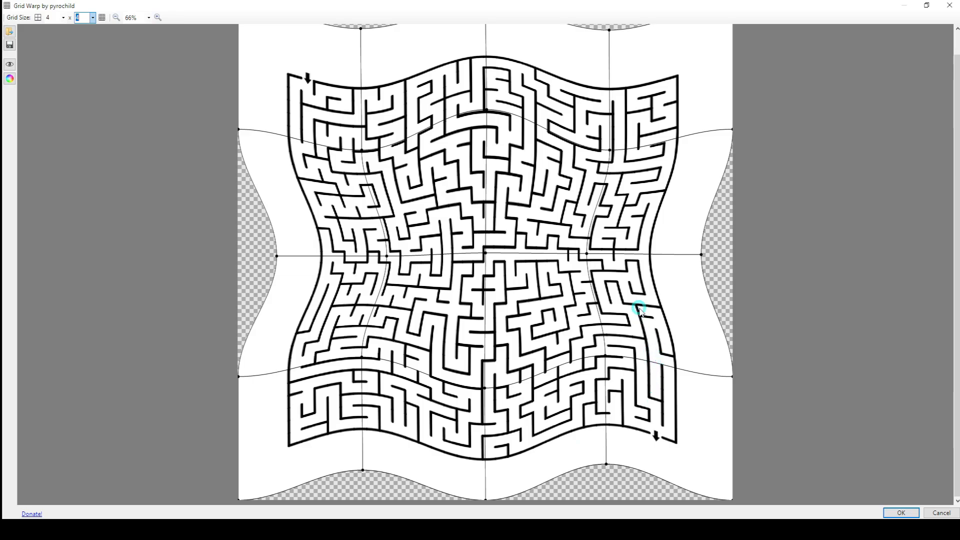
left_click(901, 513)
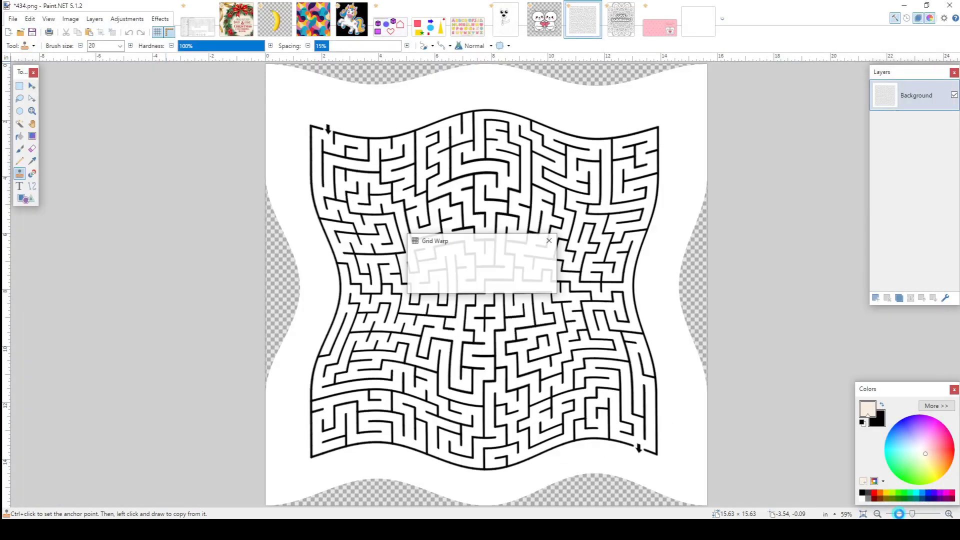
Fill all the transparent gaps along the maze page's curved edges with white using the Paint Bucket
left_click(20, 141)
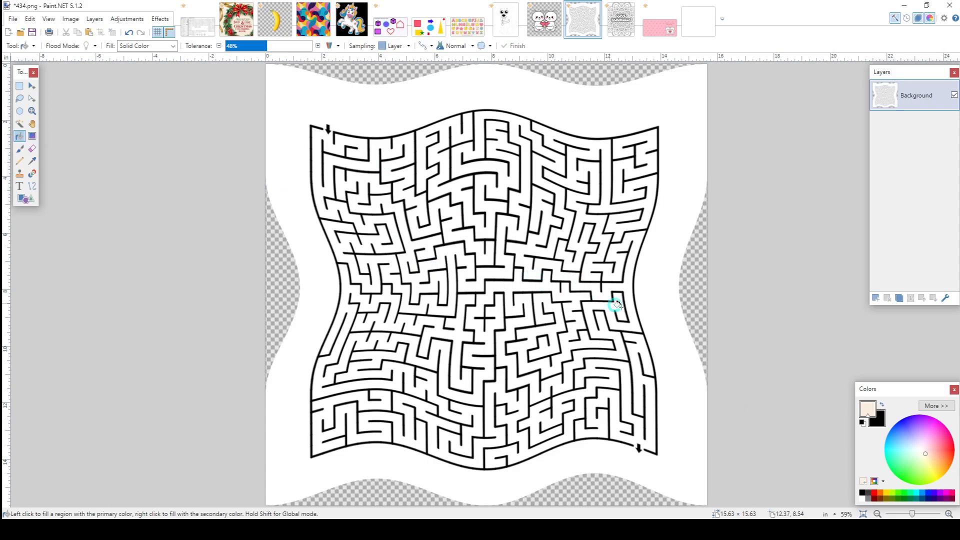
left_click(862, 499)
left_click(697, 275)
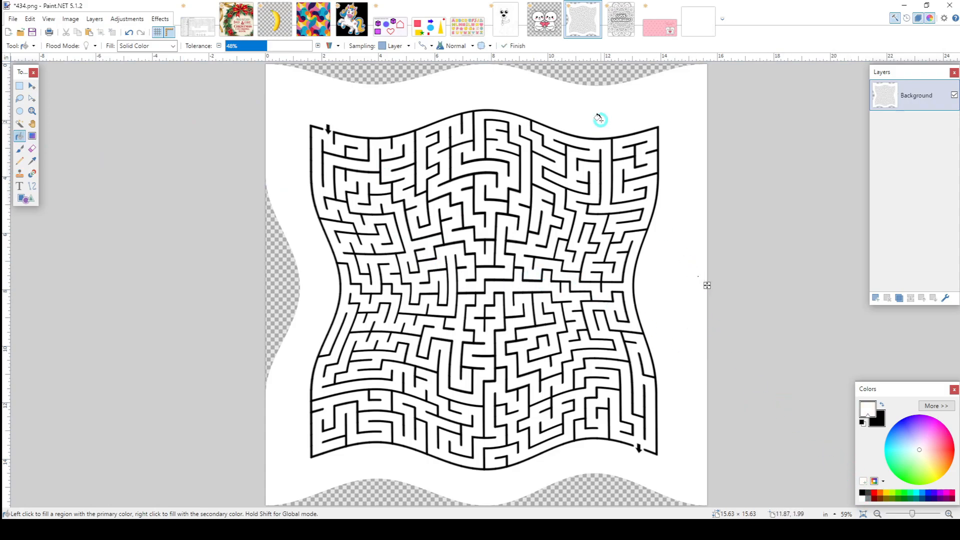
left_click(594, 79)
left_click(398, 67)
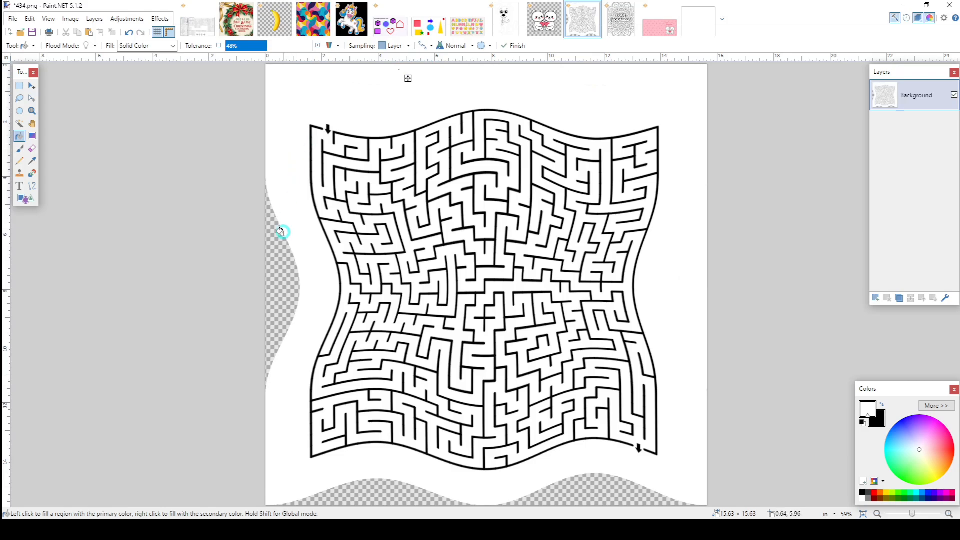
left_click(276, 251)
left_click(357, 497)
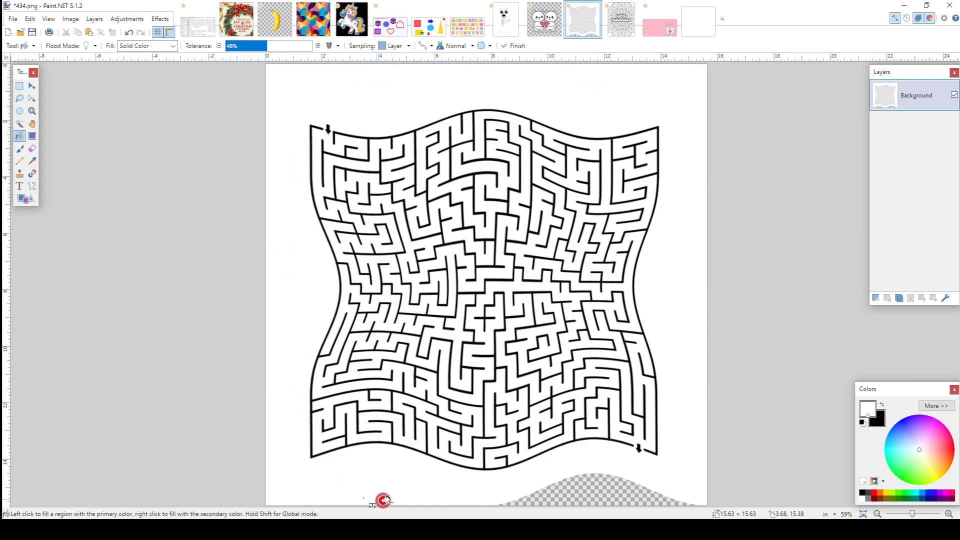
left_click(586, 494)
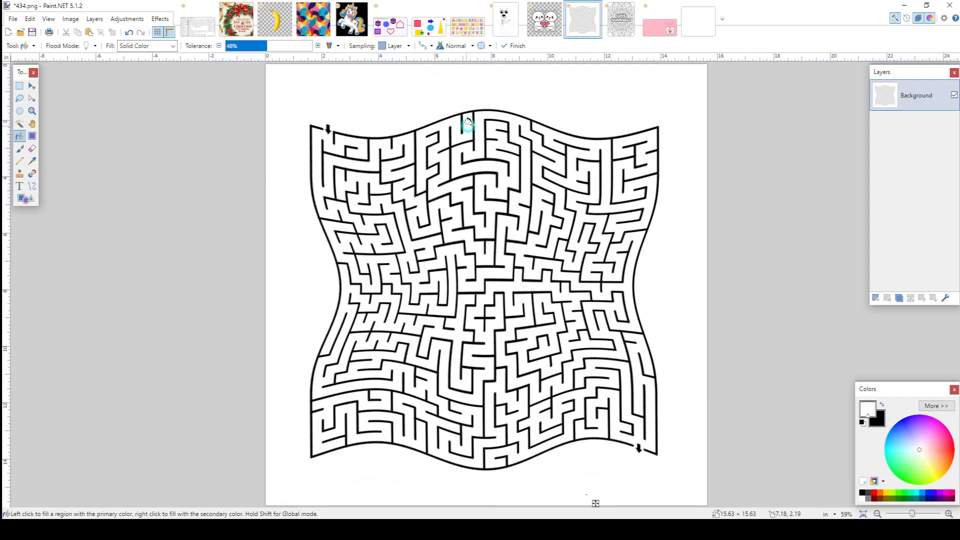
Add a new layer to the dashed puppy drawing 5.png, fill it with white, and hide the Background layer
left_click(693, 30)
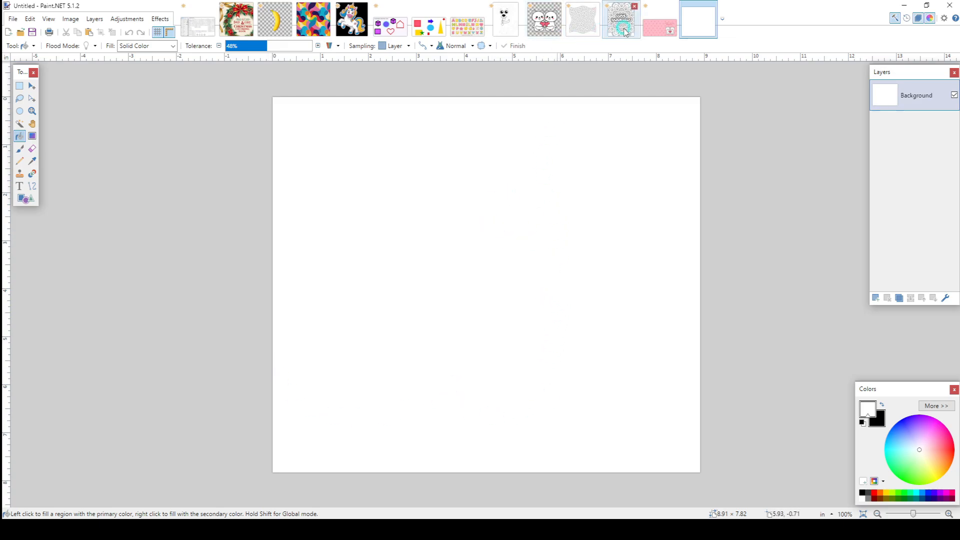
left_click(505, 19)
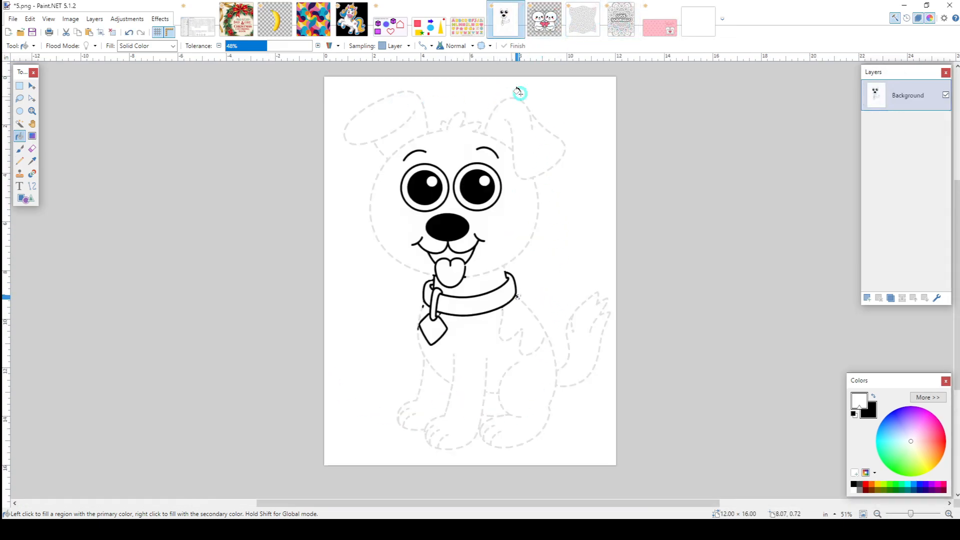
left_click(95, 18)
left_click(107, 31)
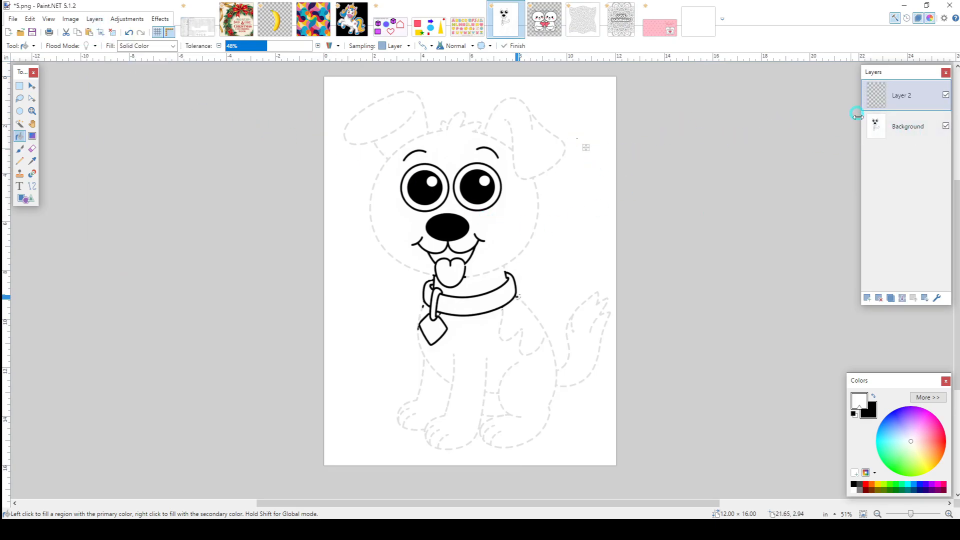
left_click(20, 86)
left_click(75, 110)
left_click(20, 136)
left_click(409, 107)
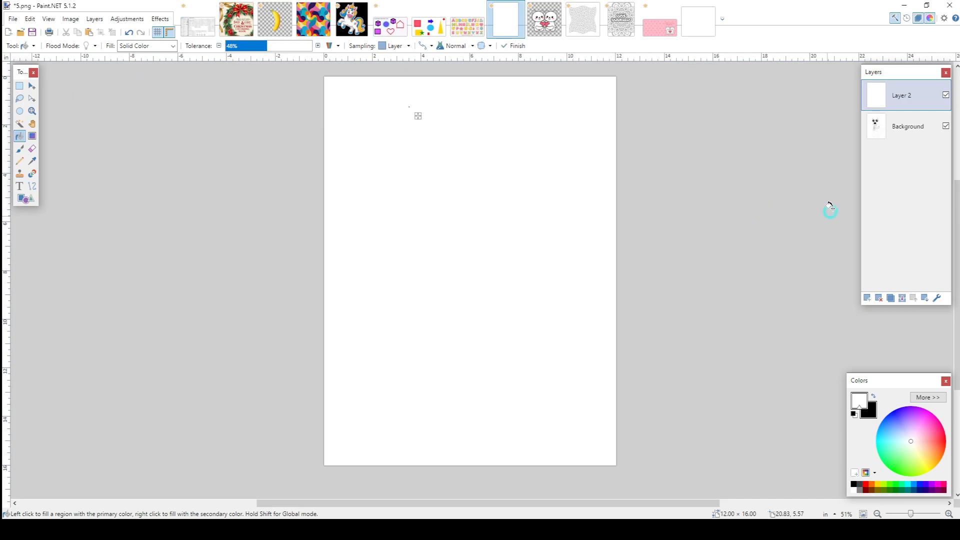
left_click(946, 126)
Start the Calendar render effect on the blank untitled image and set its month to January 2025
left_click(704, 30)
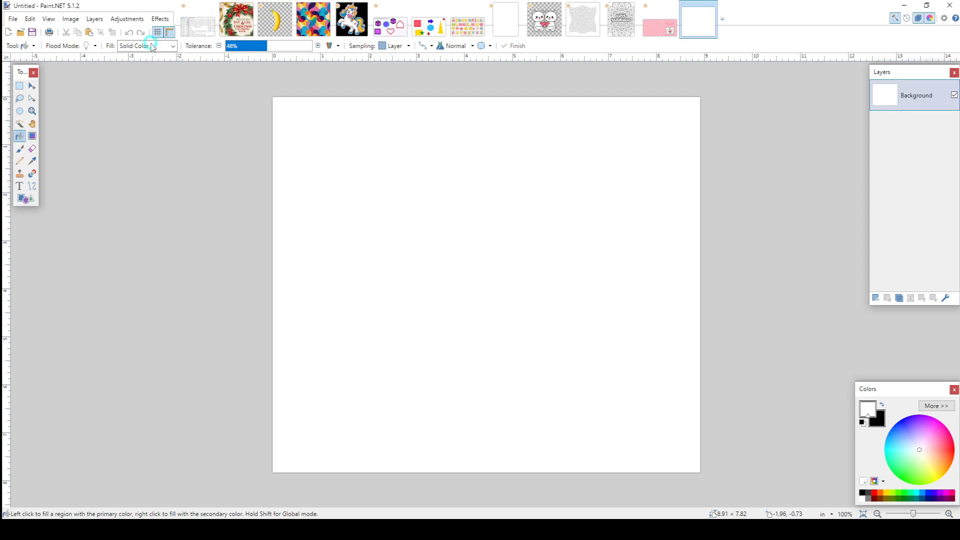
left_click(157, 20)
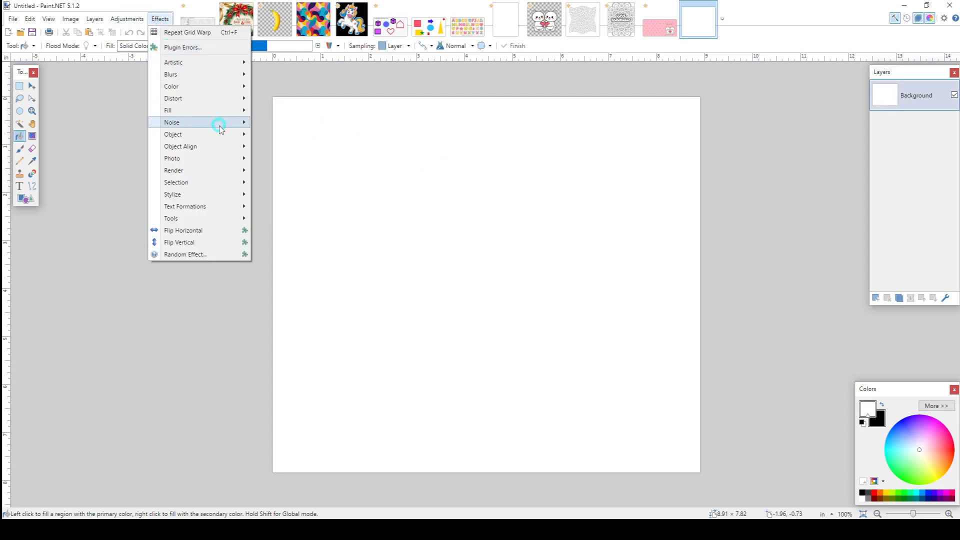
mouse_move(209, 173)
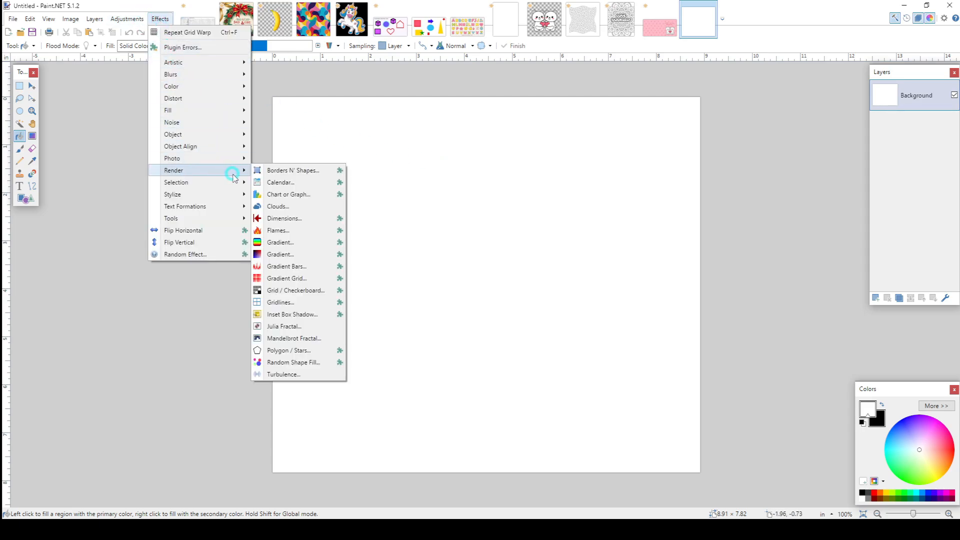
left_click(277, 184)
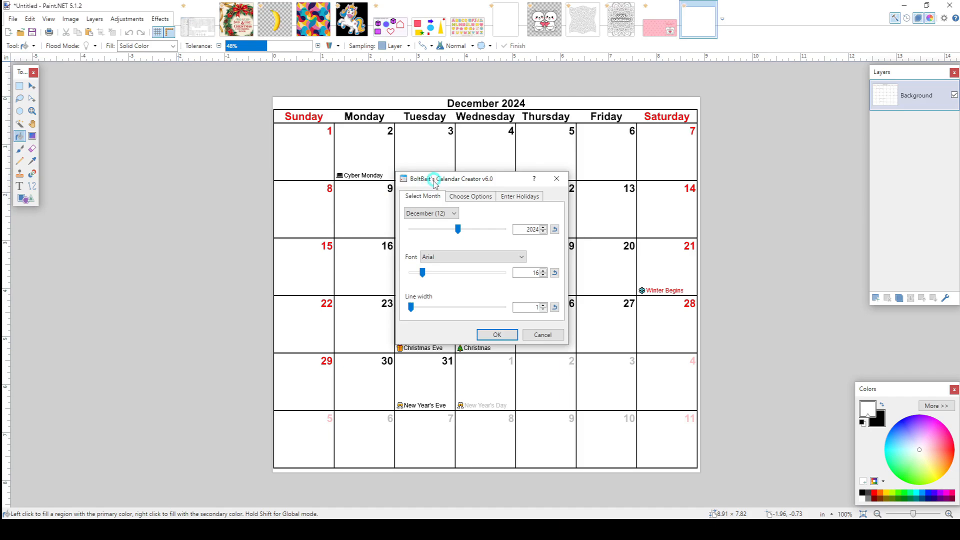
left_click_drag(434, 179, 87, 147)
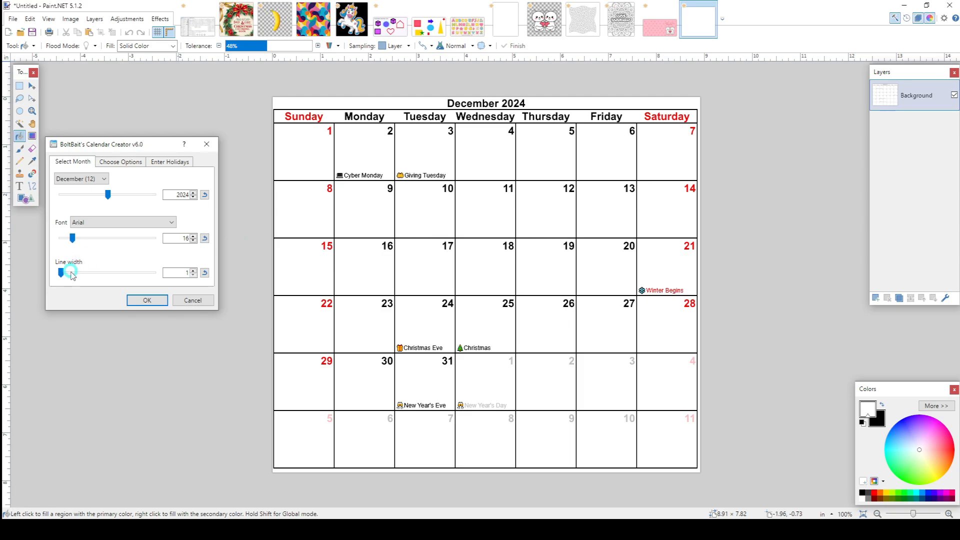
left_click_drag(73, 242, 61, 273)
left_click(96, 179)
left_click(93, 190)
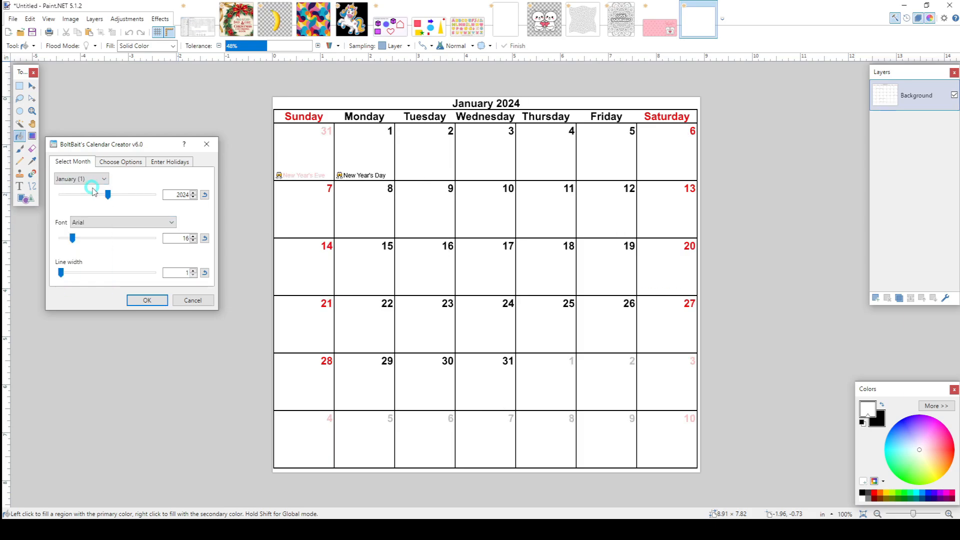
left_click(193, 192)
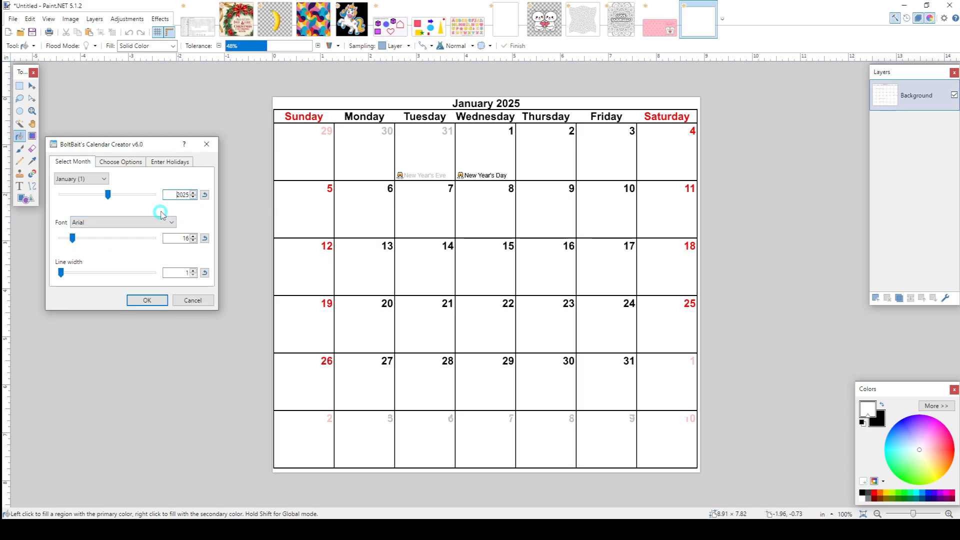
Set the calendar's weeks to start with Monday
left_click(133, 167)
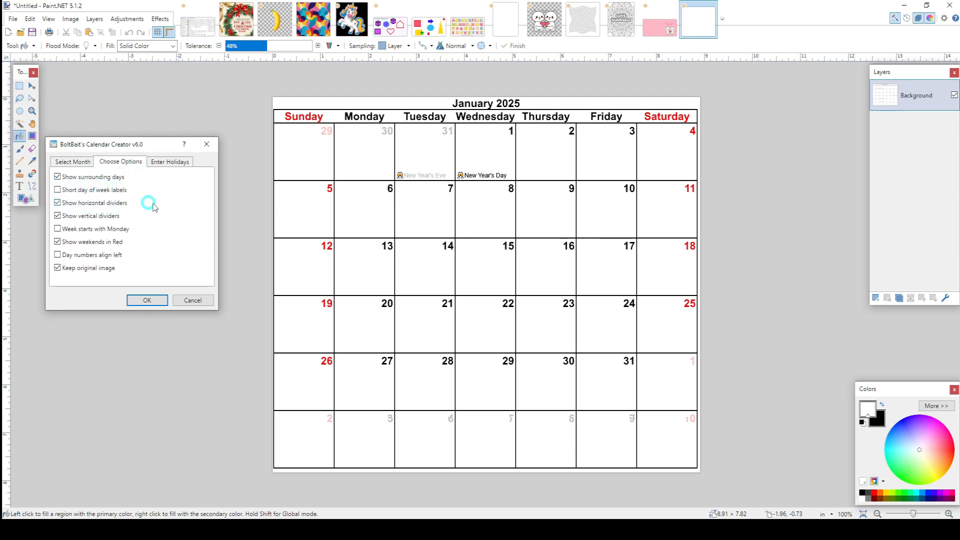
left_click(58, 229)
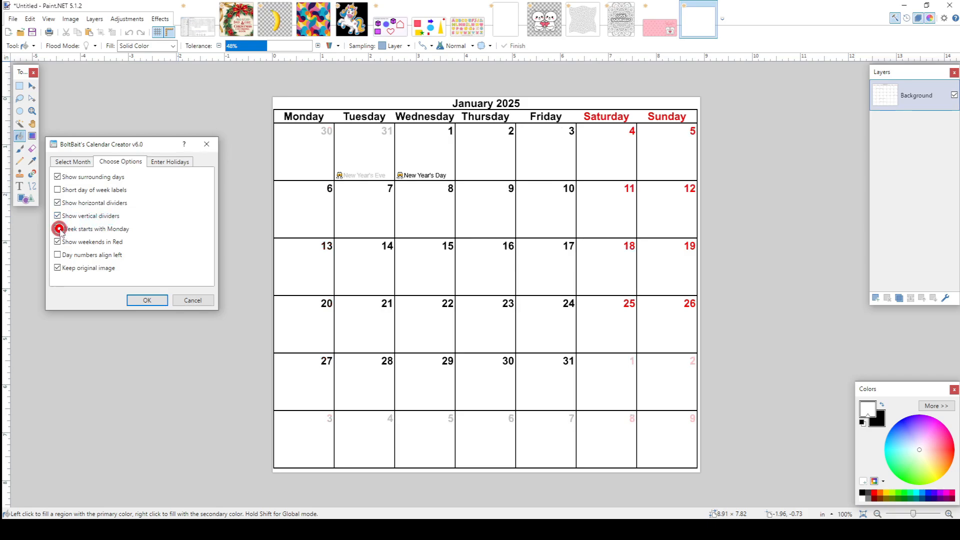
left_click(58, 229)
left_click(58, 229)
Look through the calendar's holiday entries and cancel the calendar effect
left_click(168, 164)
left_click_drag(205, 244, 207, 270)
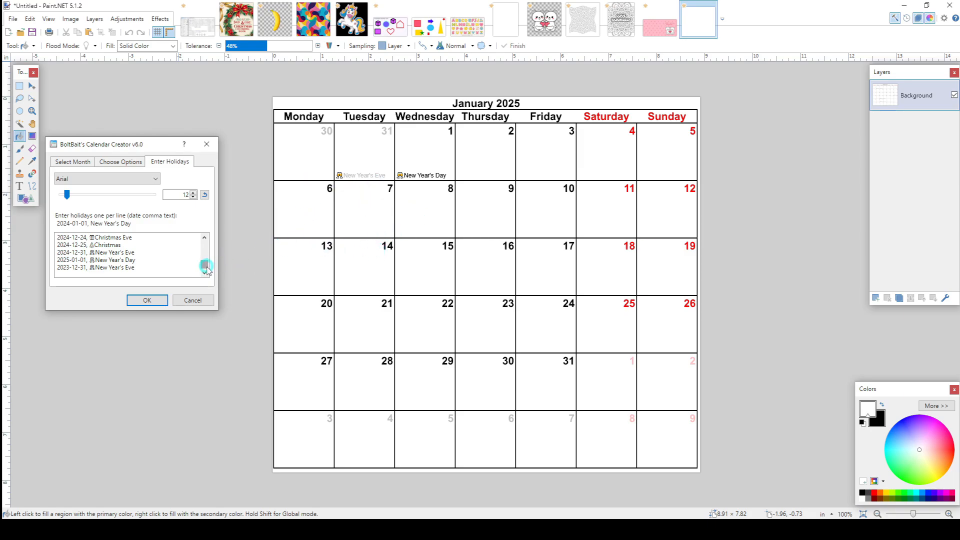
left_click_drag(207, 270, 211, 255)
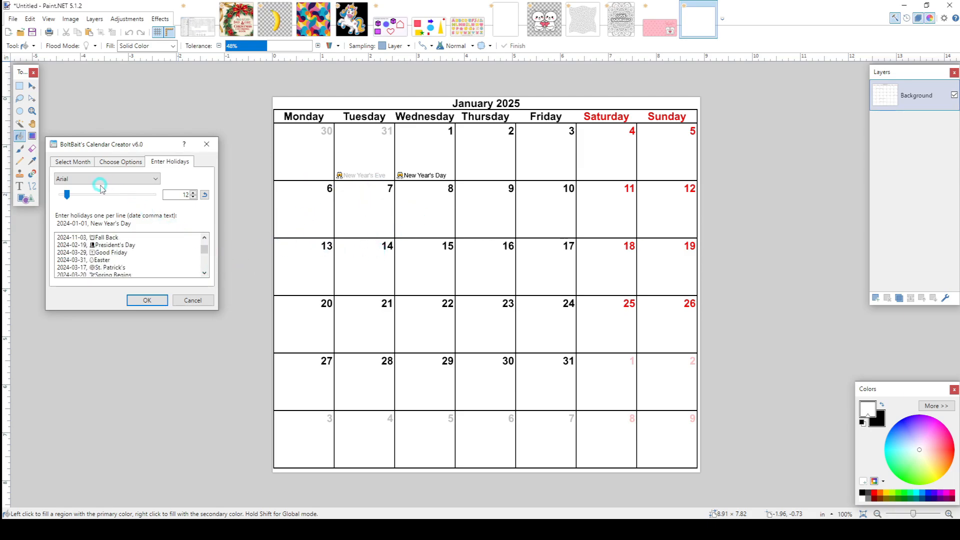
left_click(80, 162)
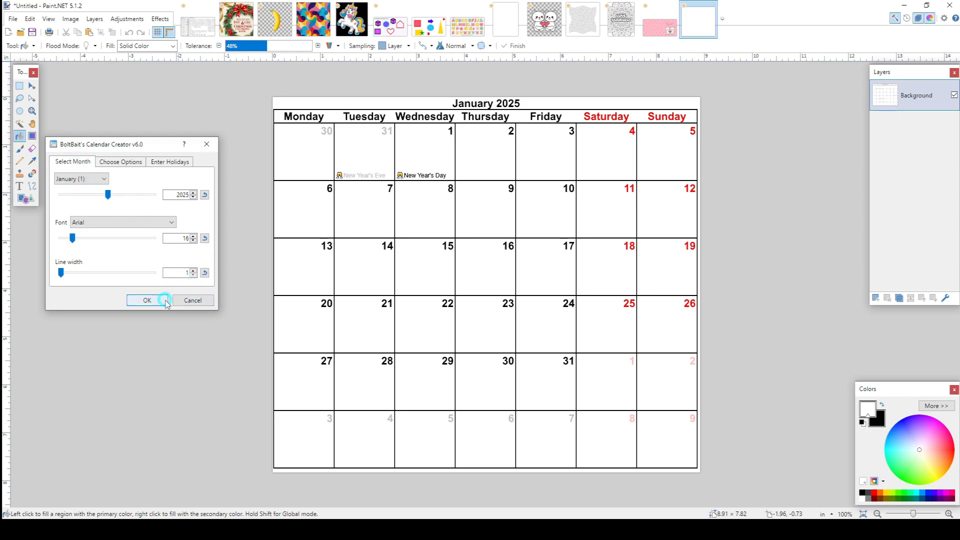
left_click(189, 300)
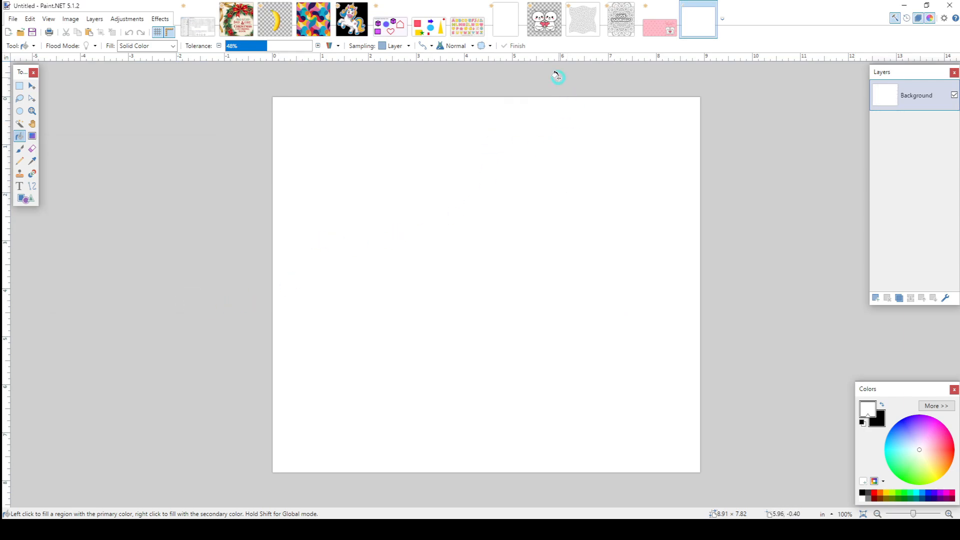
Try the Calendar render effect on the white layer of 5.png with the font size set to 20, and cancel it
left_click(508, 33)
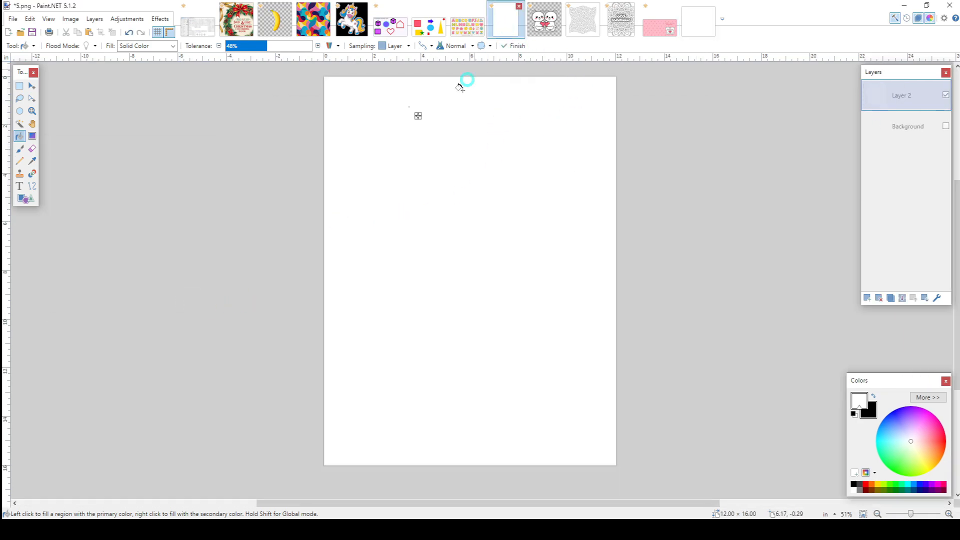
left_click(160, 21)
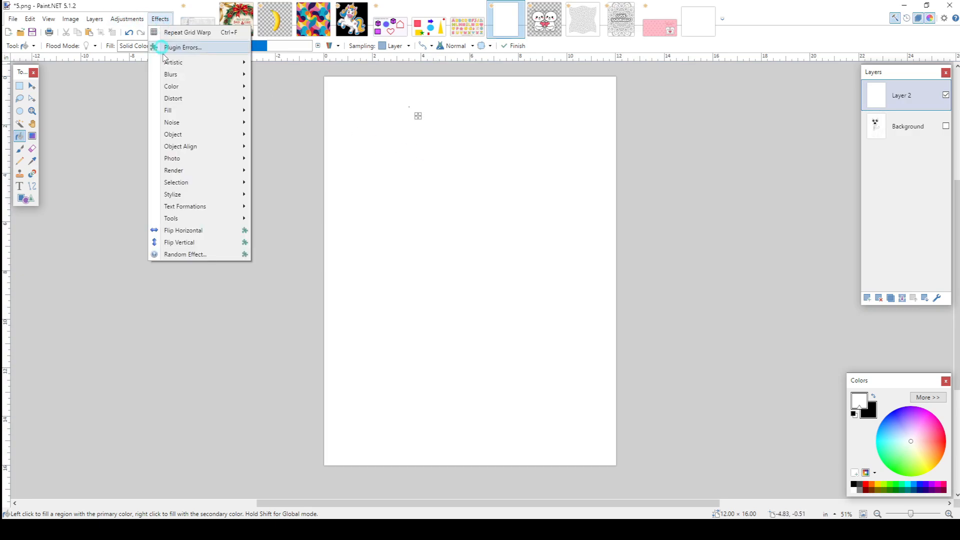
left_click(185, 159)
mouse_move(186, 171)
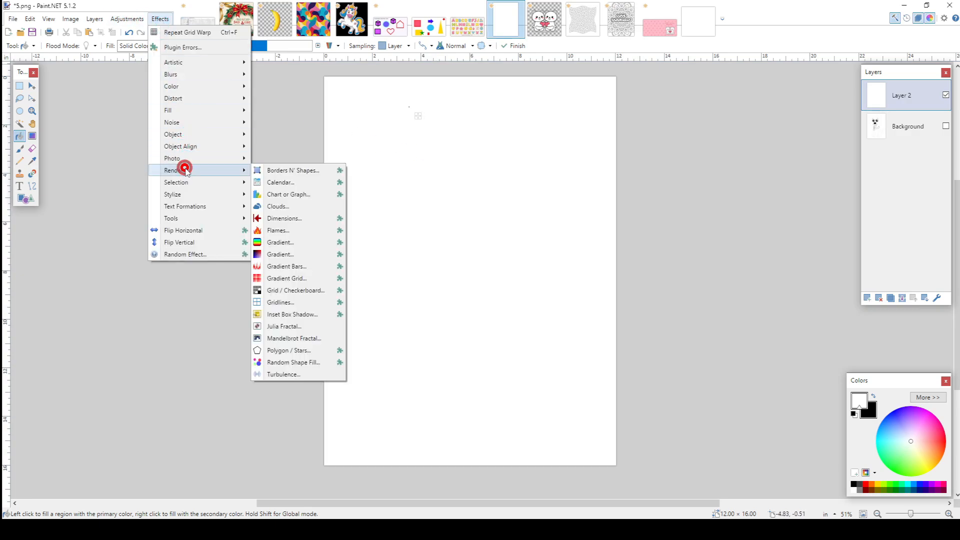
left_click(271, 182)
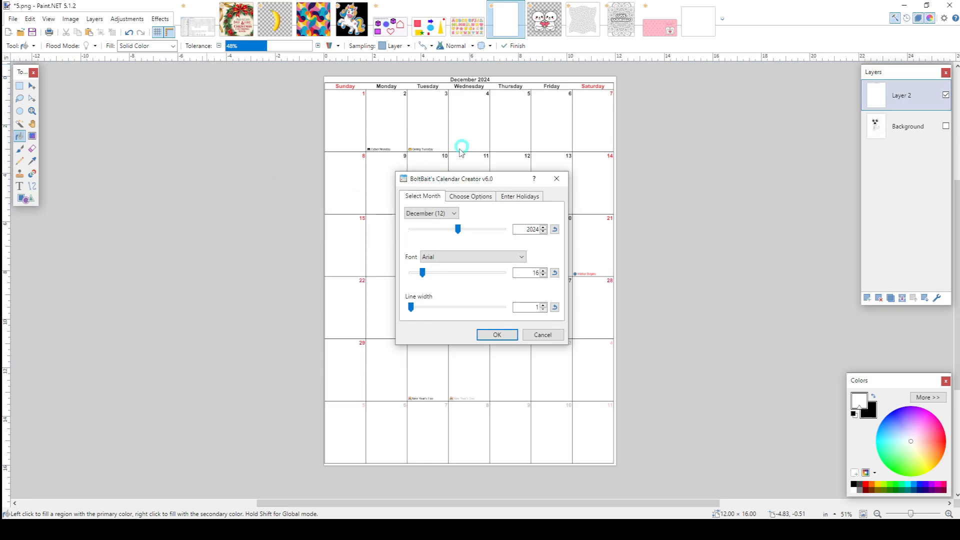
left_click_drag(461, 176, 356, 191)
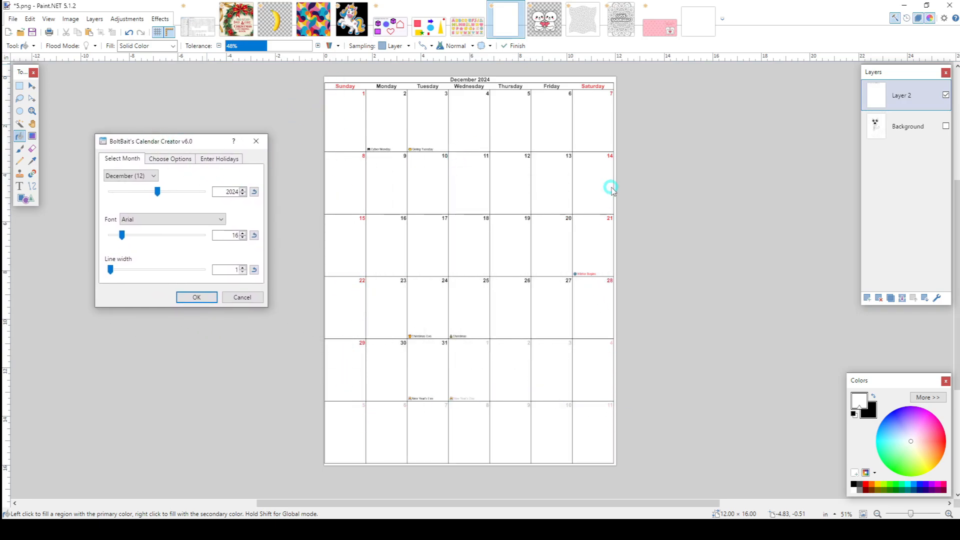
left_click_drag(121, 235, 128, 240)
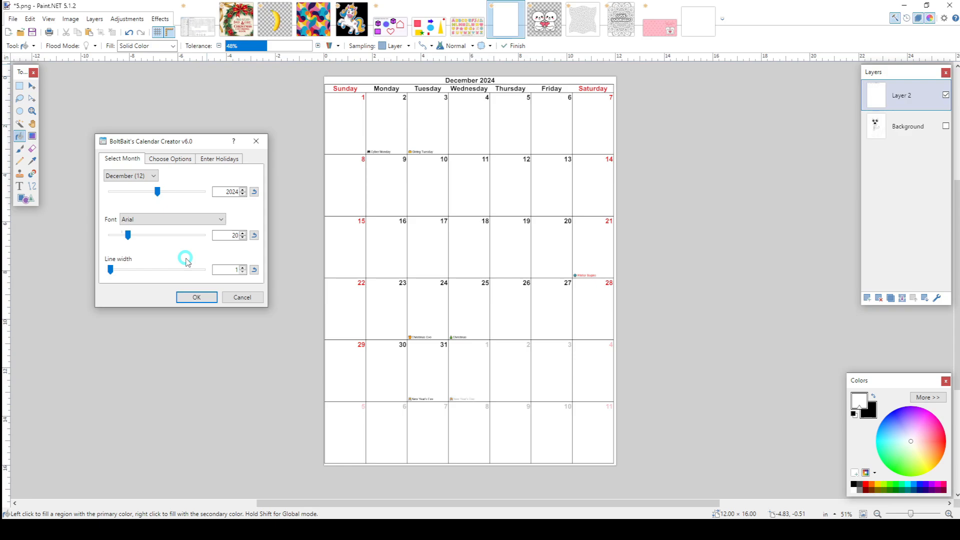
left_click(237, 298)
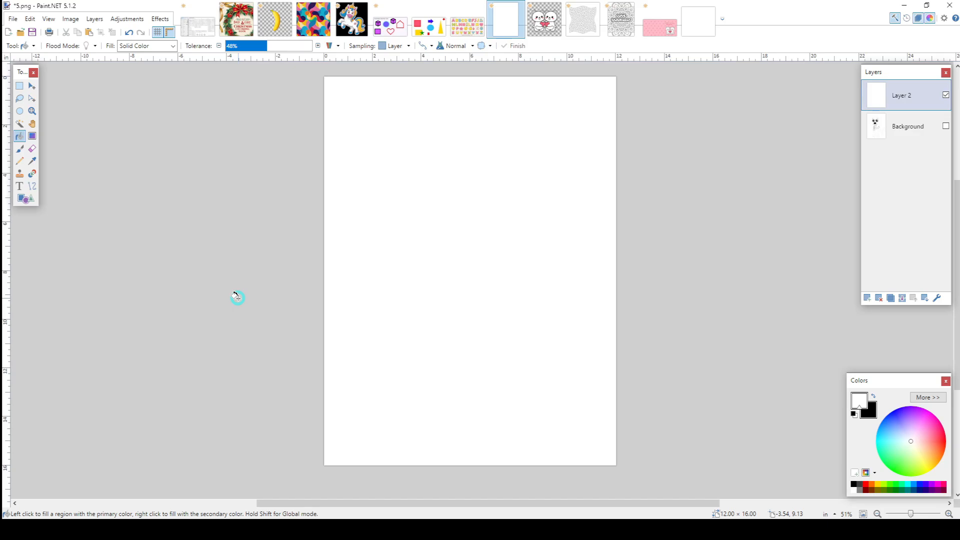
Switch to the unicorn image 9.pdn and examine the pixels along the outline of its blue mane up close
left_click(352, 19)
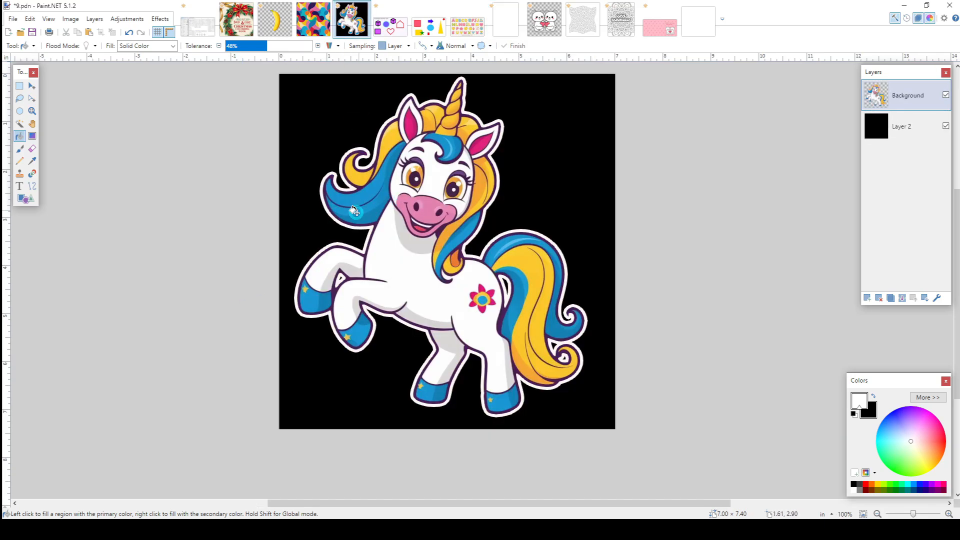
scroll(355, 211, "up", 10, "ctrl")
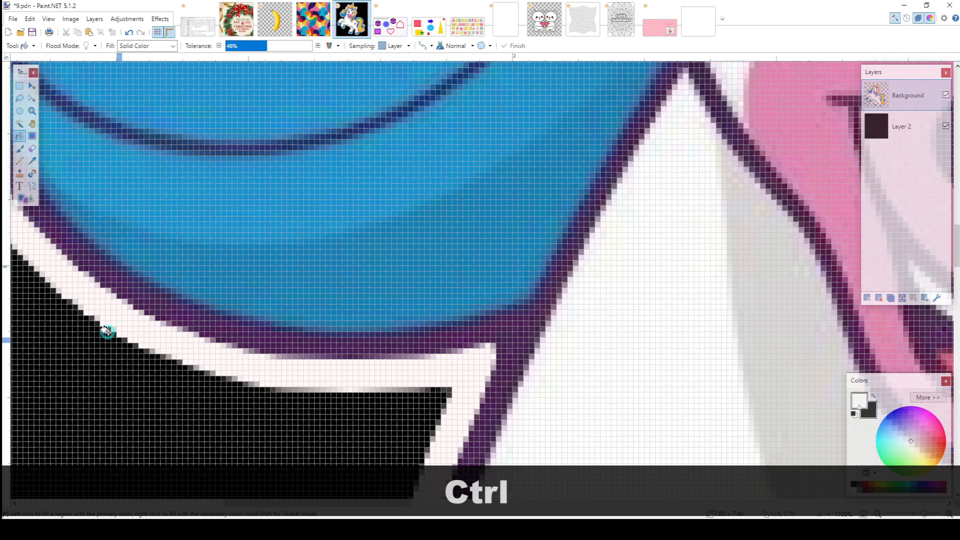
scroll(257, 257, "down", 4)
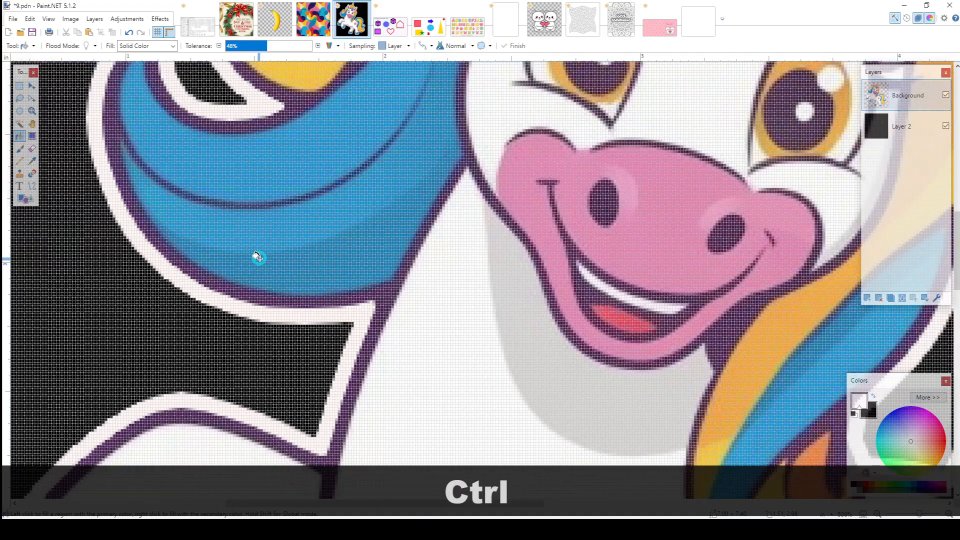
scroll(257, 257, "down", 6)
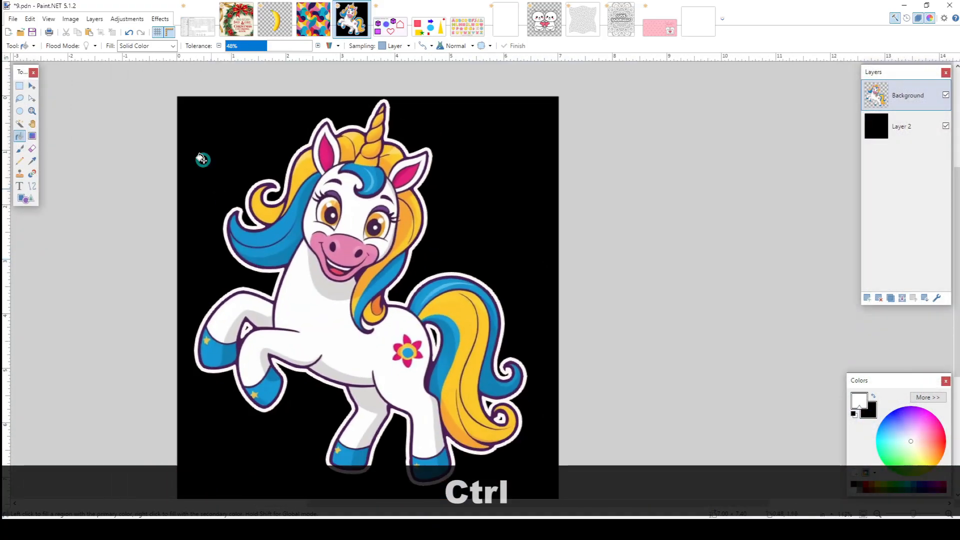
Try a resolution of 300 pixels/inch in the unicorn image's Resize settings, and cancel the resize
left_click(99, 22)
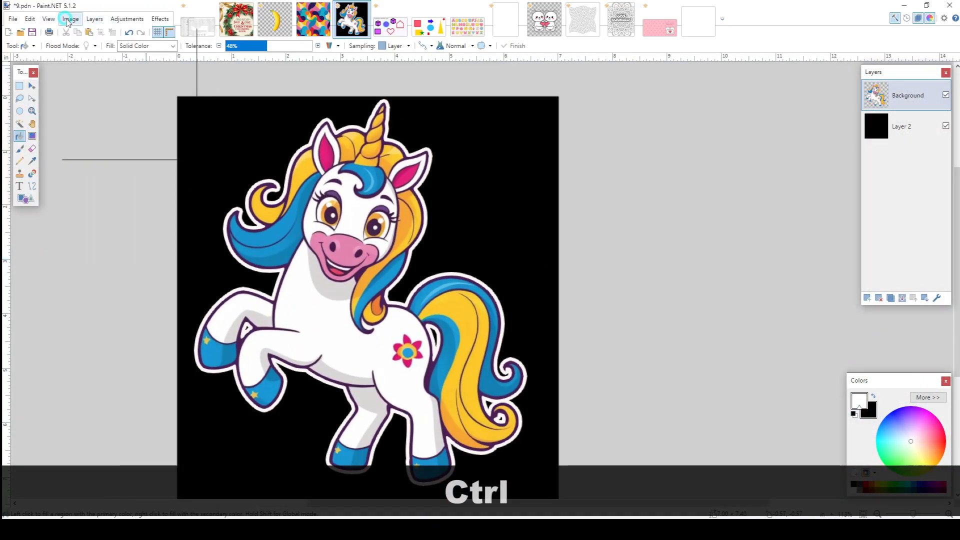
left_click(68, 20)
left_click(74, 23)
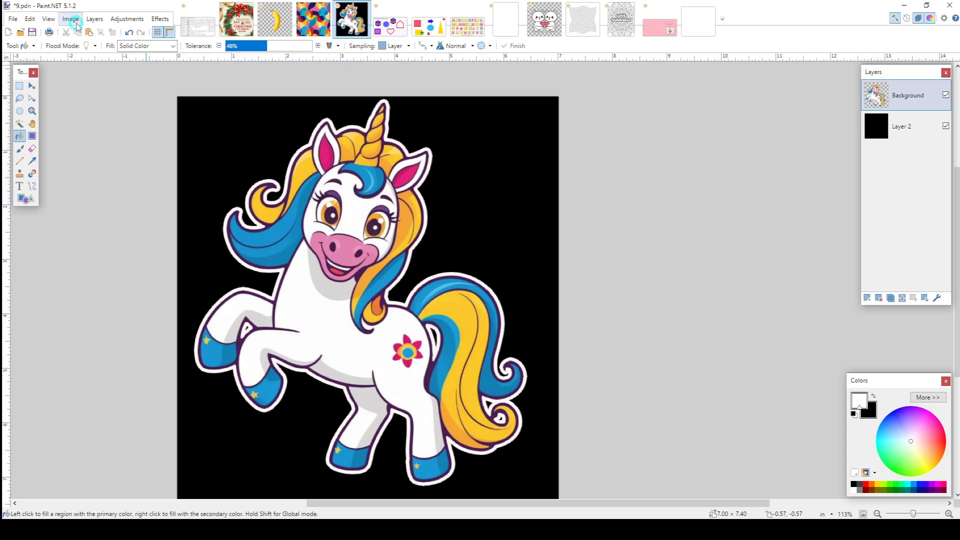
left_click(73, 20)
left_click(80, 43)
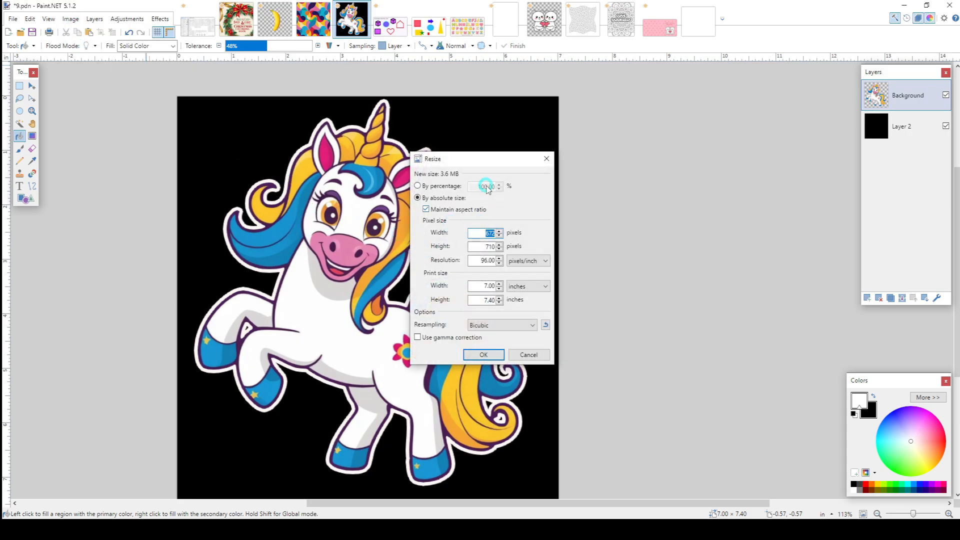
left_click_drag(493, 162, 650, 133)
left_click(649, 221)
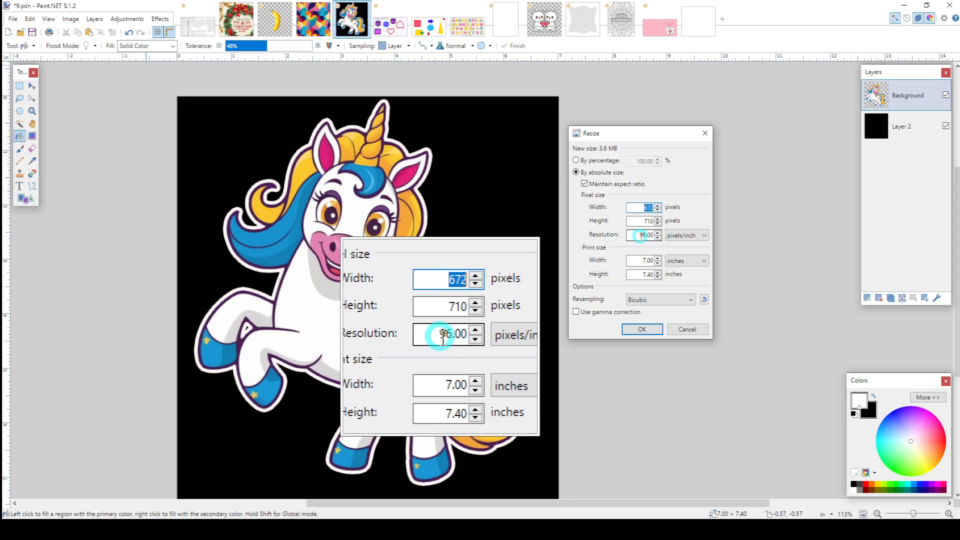
double_click(642, 235)
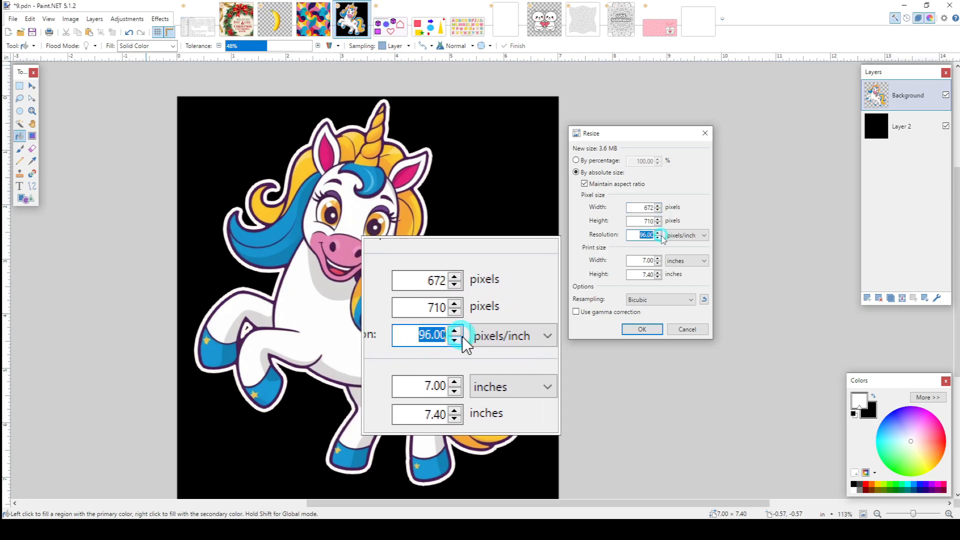
type("300")
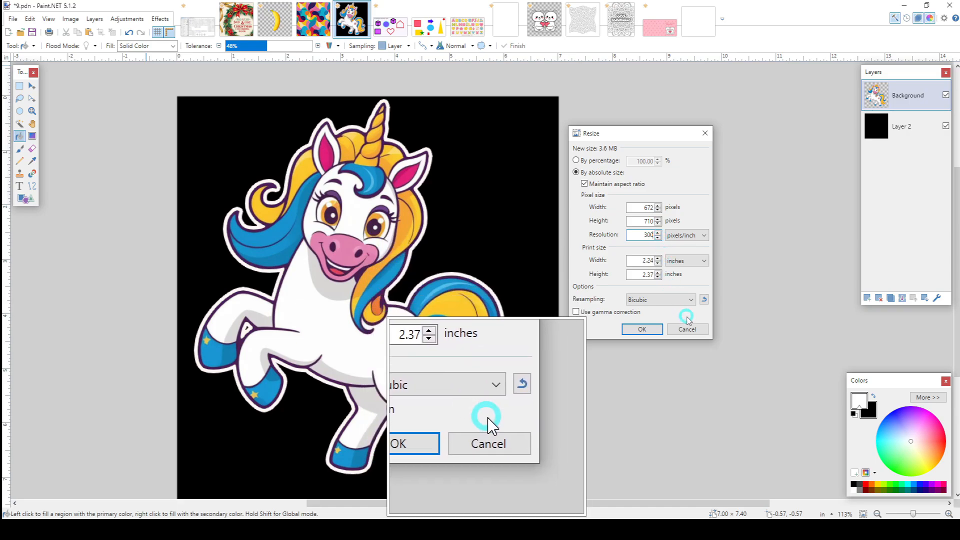
left_click(688, 330)
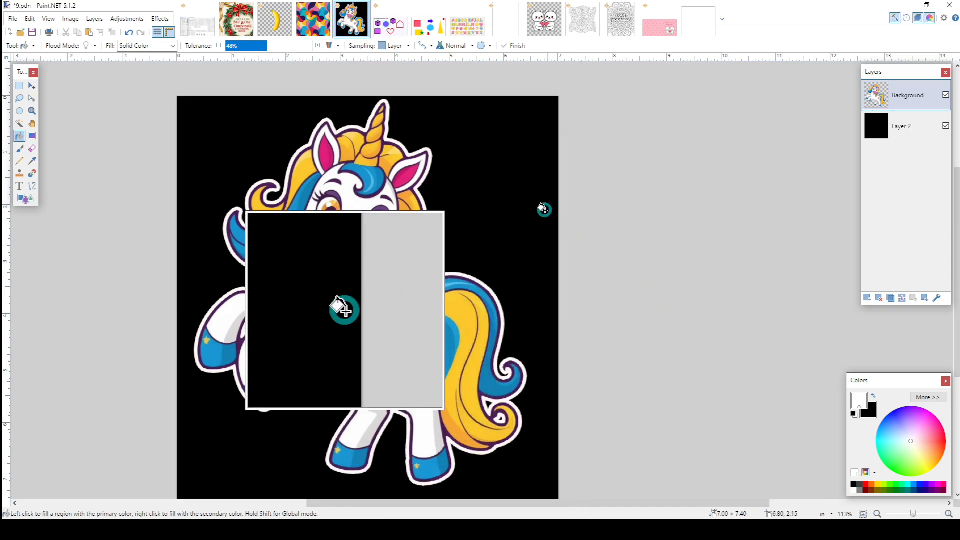
Review the unicorn image's pixel size, resolution and print size in the Resize settings and close them without resizing
key("F1")
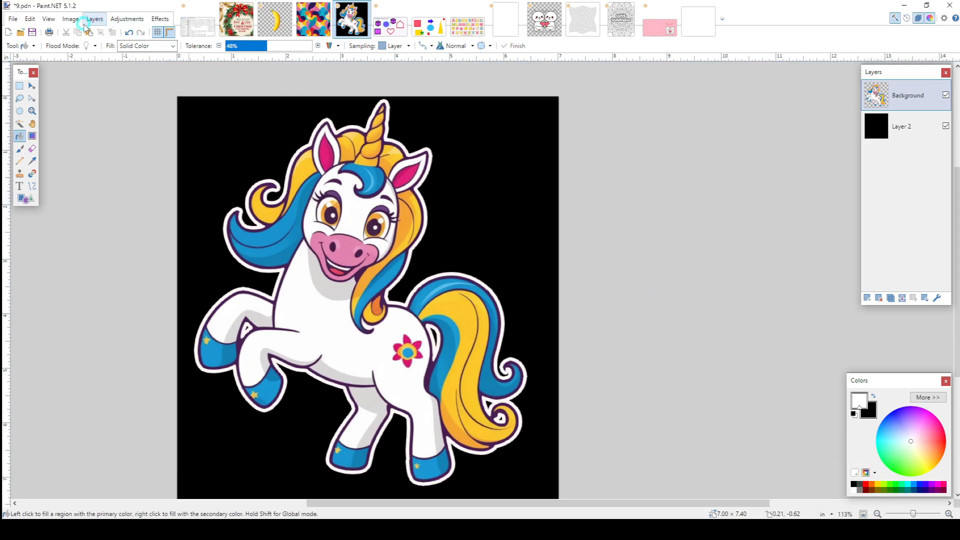
left_click(71, 20)
left_click(84, 44)
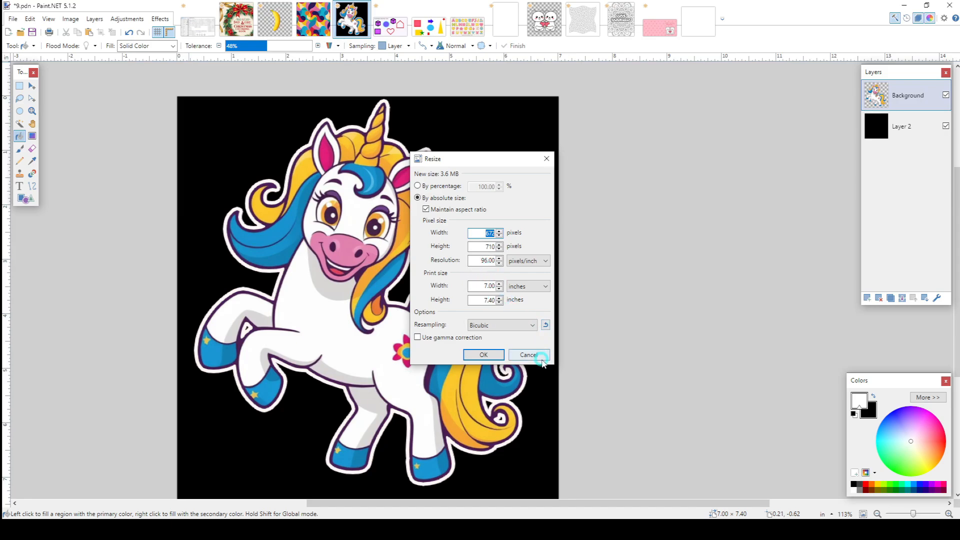
left_click(541, 355)
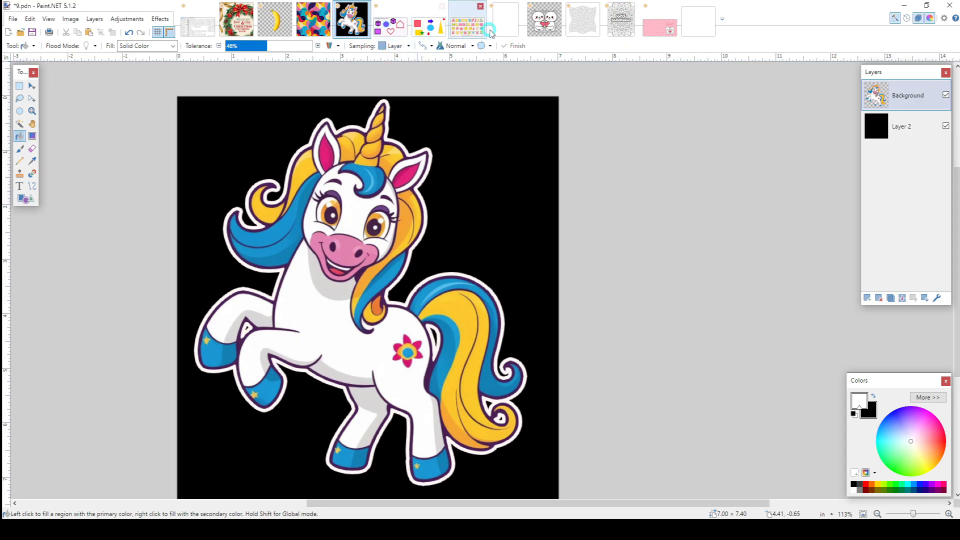
Switch to 5.png and draw a nearly vertical line about 5.05 in long on Layer 2, colored blue-violet
left_click(493, 30)
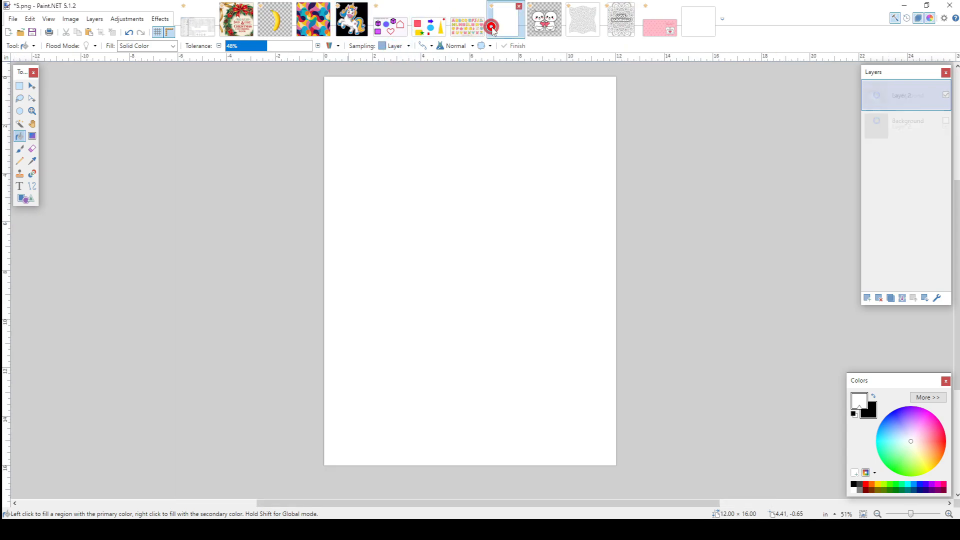
left_click(32, 186)
left_click_drag(360, 116, 371, 238)
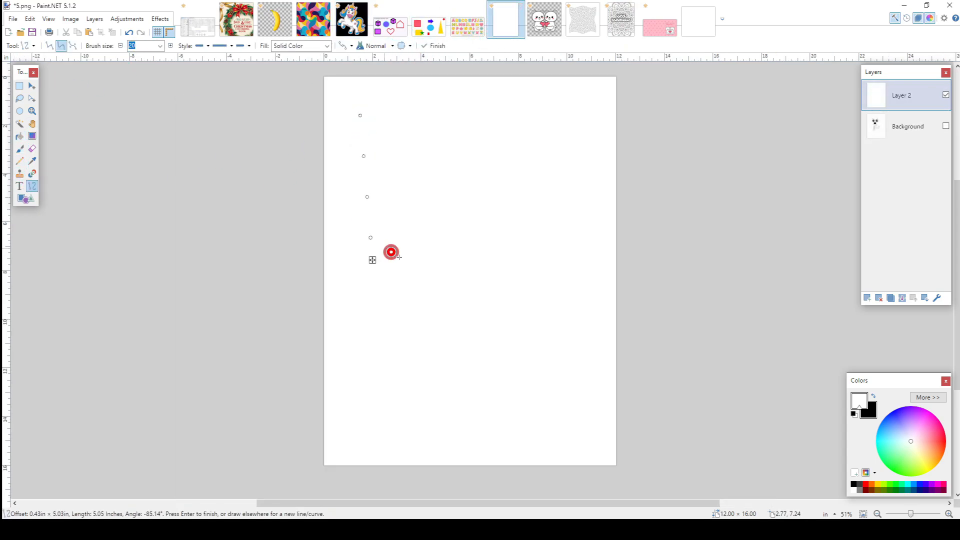
left_click(898, 416)
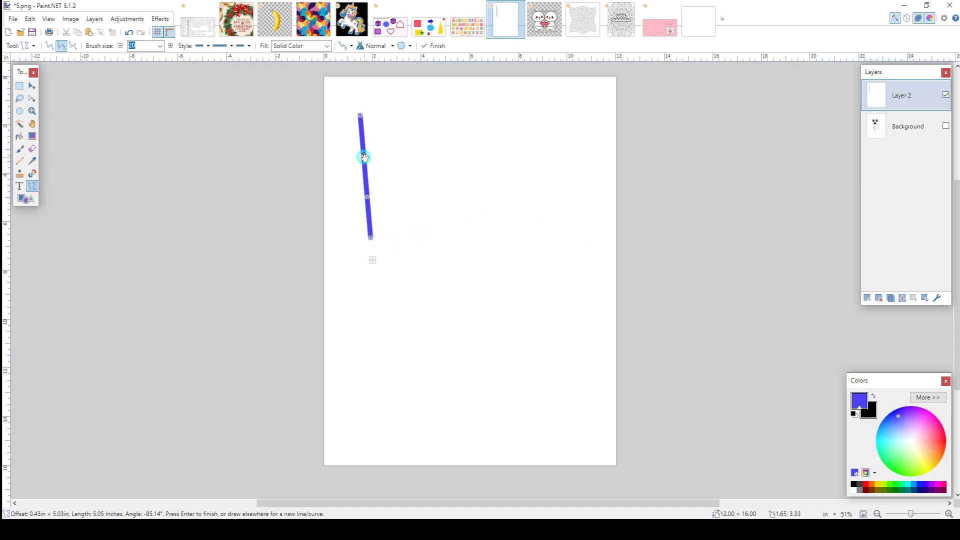
Bend the line into an S-curve with its two middle control points and move it toward the upper middle of the page
left_click_drag(365, 157, 385, 159)
left_click_drag(368, 197, 352, 179)
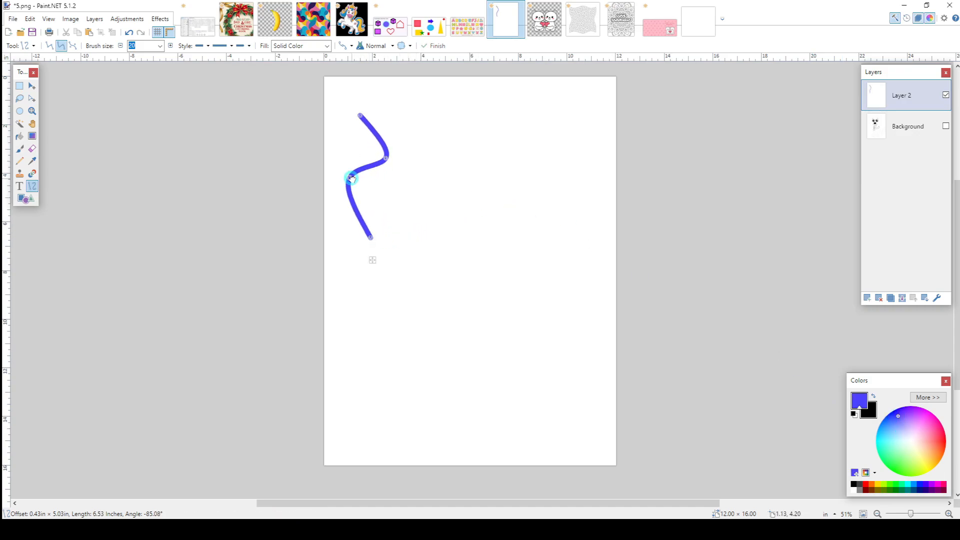
left_click_drag(371, 261, 464, 303)
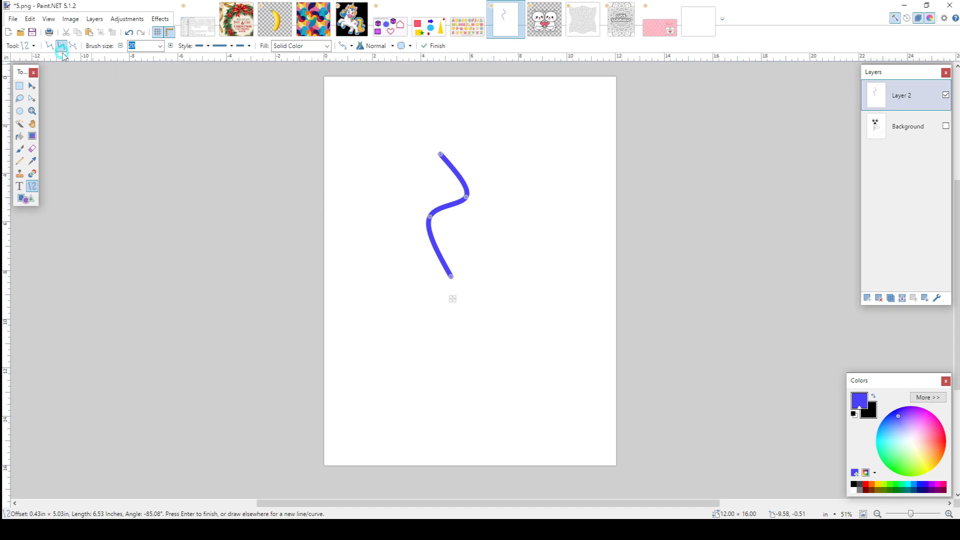
Try the straight, spline and Bezier curve types on the S-shaped line
left_click(49, 46)
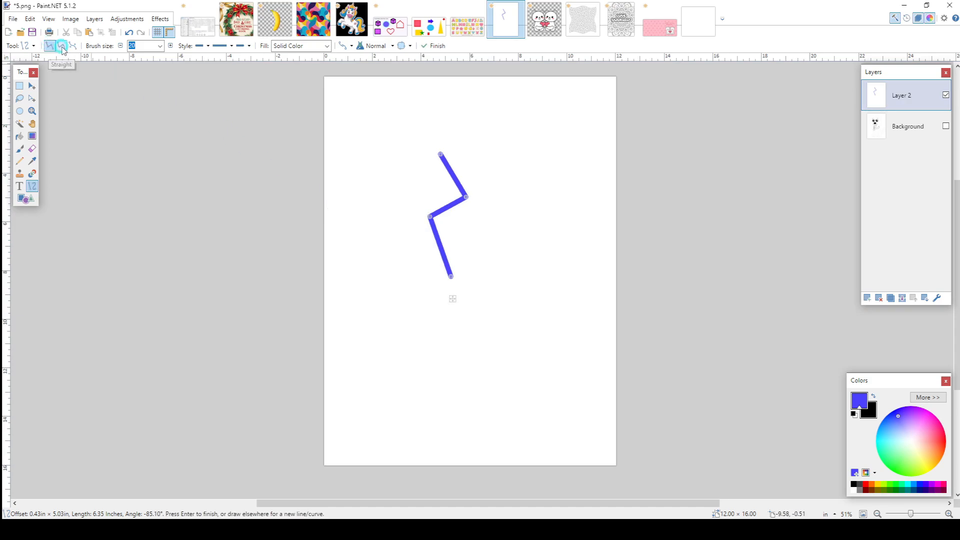
left_click(62, 46)
left_click(72, 46)
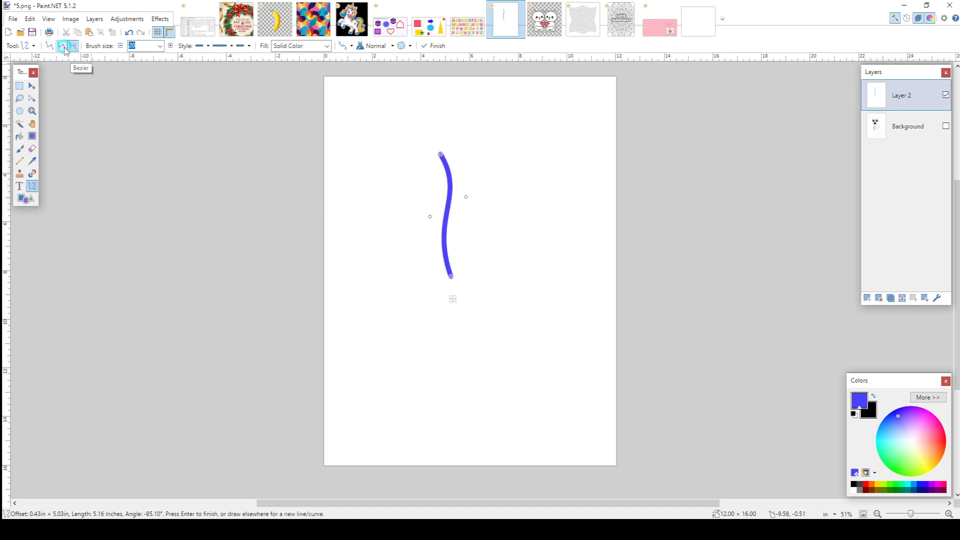
left_click(61, 45)
left_click(49, 46)
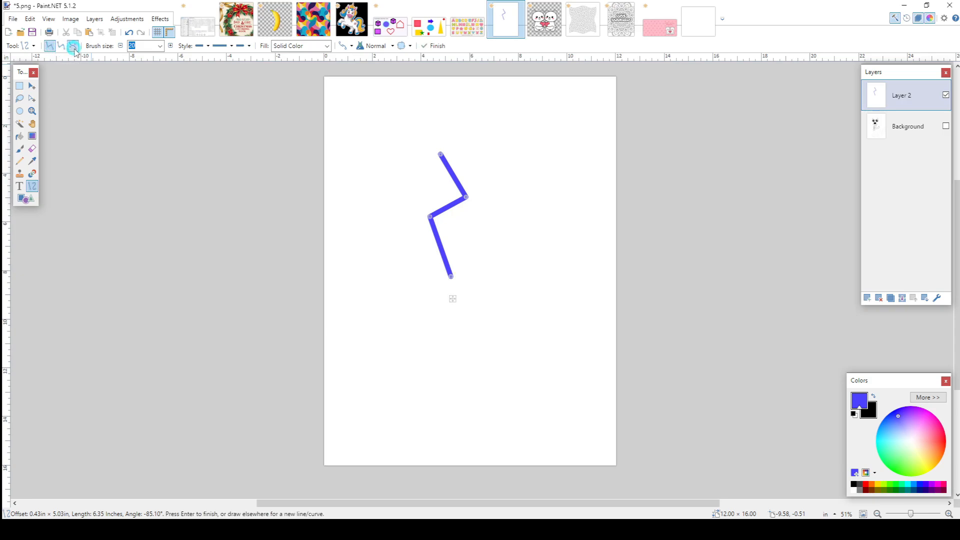
Pull the line's two middle control points further outward in Bezier mode and convert it to a straight-segment zigzag
left_click(72, 45)
left_click_drag(467, 197, 503, 195)
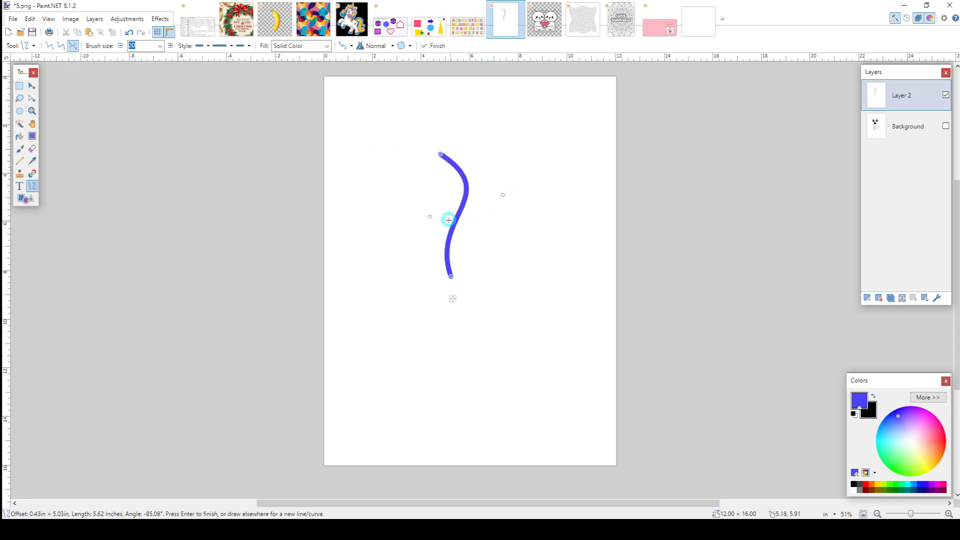
left_click_drag(431, 217, 411, 225)
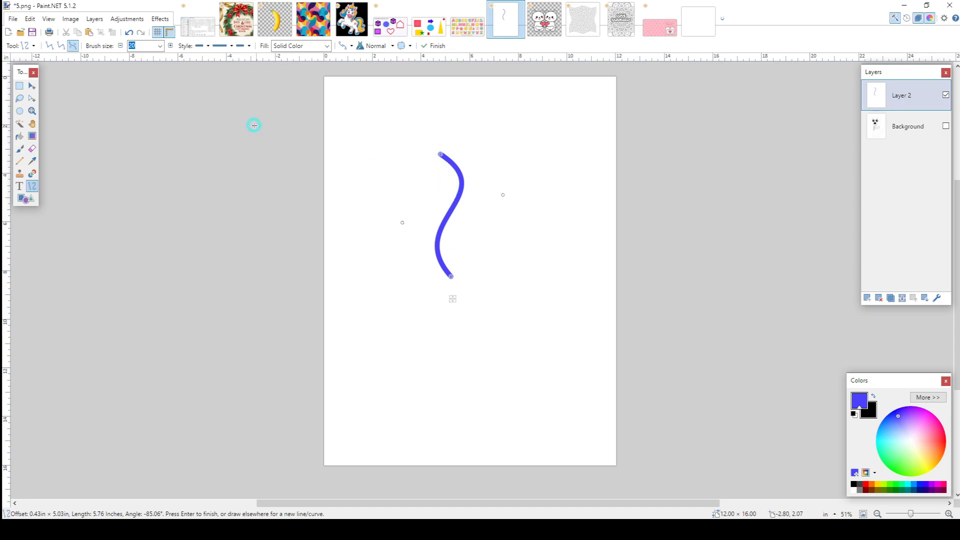
left_click(50, 45)
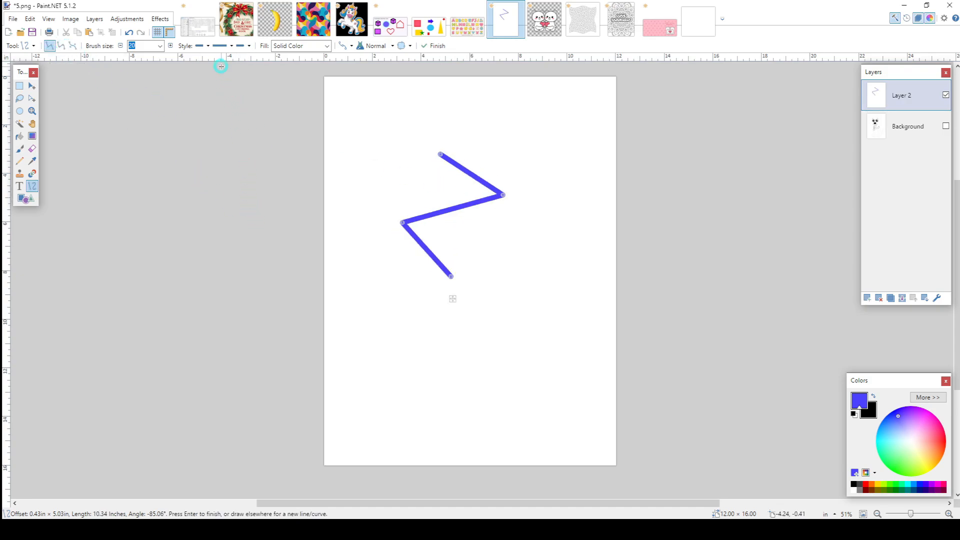
Set the zigzag line's dash style to dash-dot-dot
left_click(216, 49)
left_click(217, 49)
left_click(217, 49)
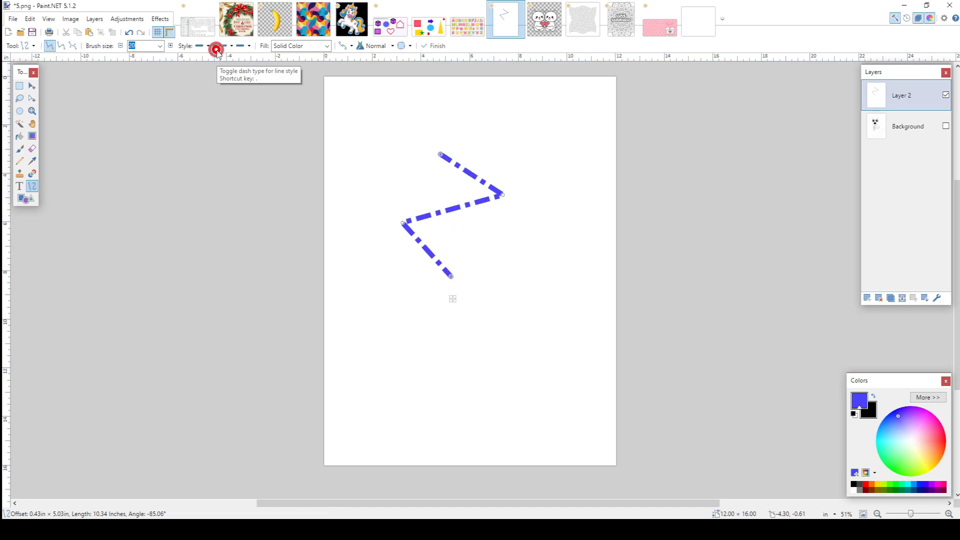
left_click(217, 49)
Put filled arrowheads on both the end and the start of the dashed zigzag line
left_click(240, 48)
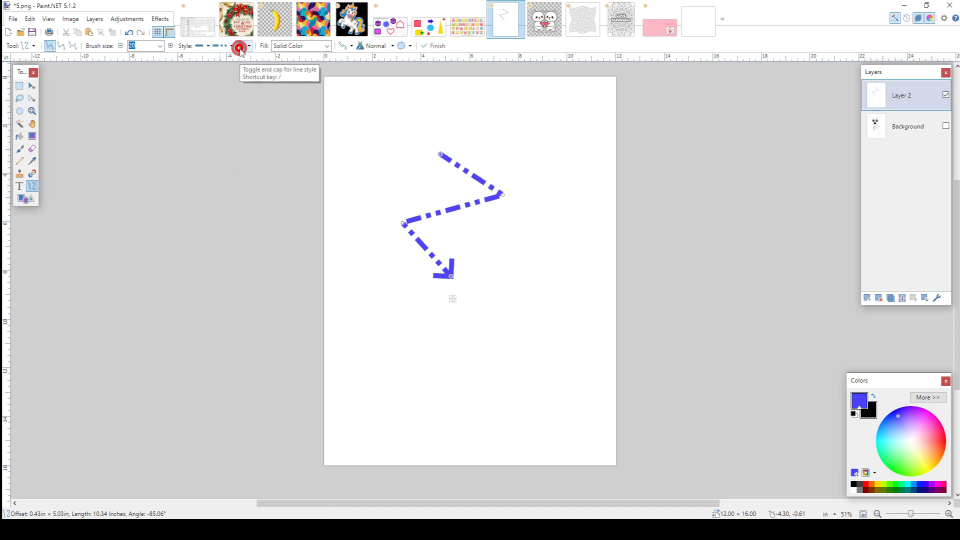
left_click(240, 48)
left_click(195, 47)
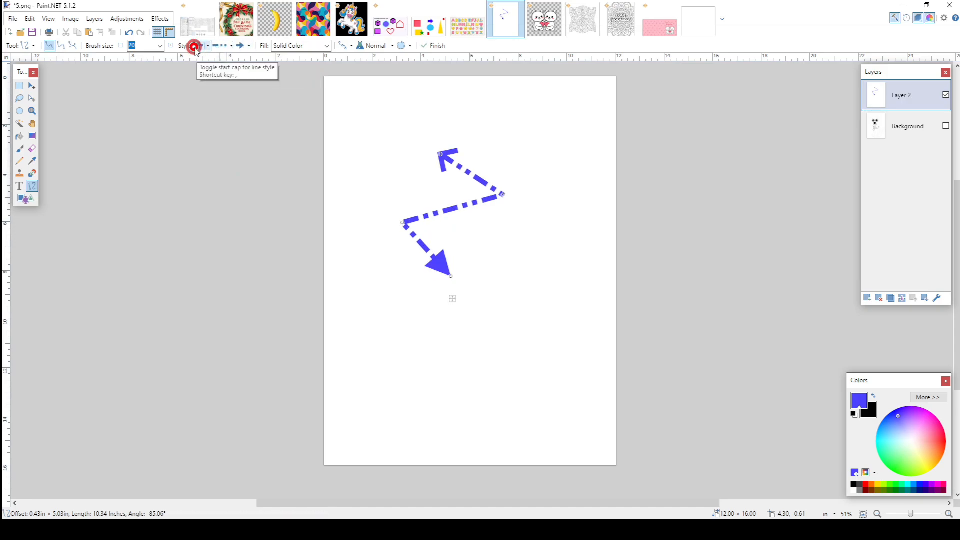
left_click(195, 47)
left_click(195, 47)
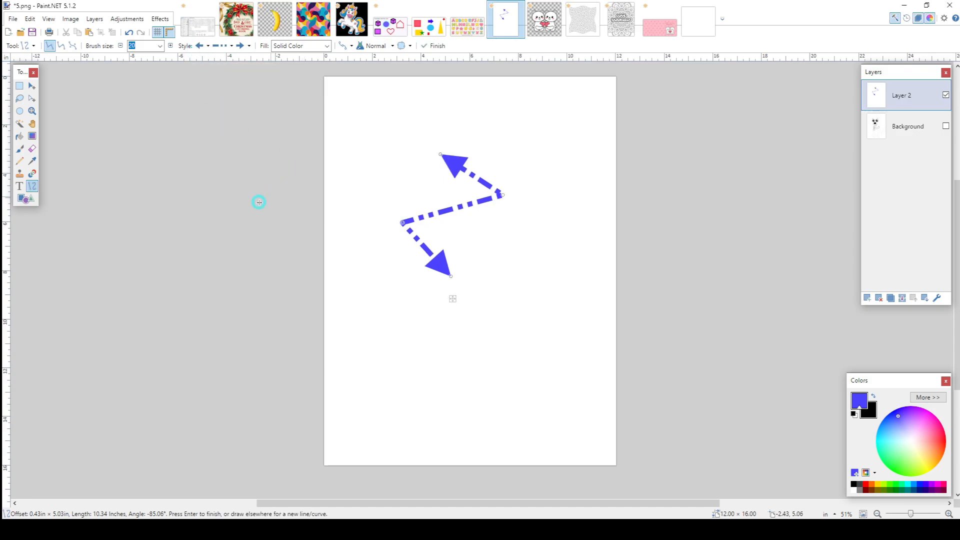
Draw a solid heart shape about 2.56 × 2.57 in and place it below and to the right of the zigzag arrow
left_click(26, 199)
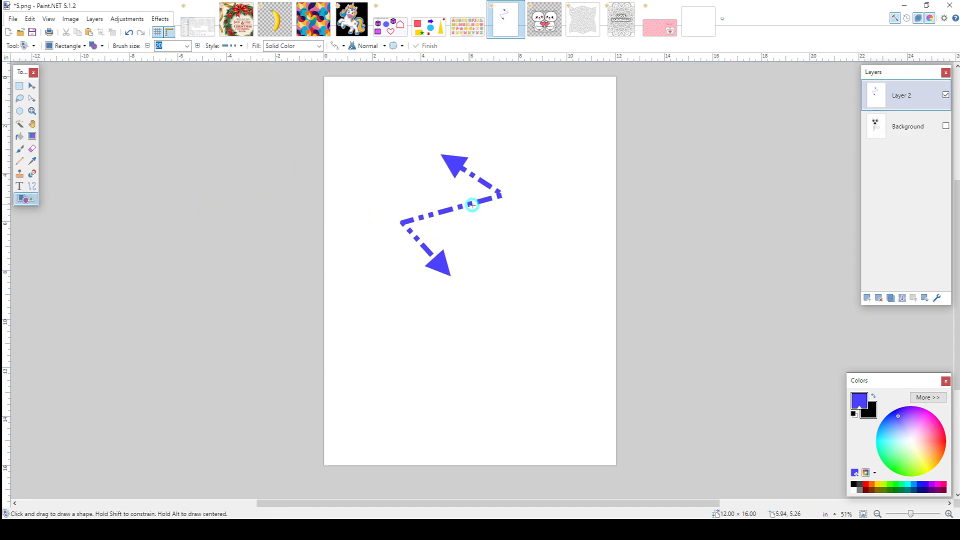
left_click(84, 46)
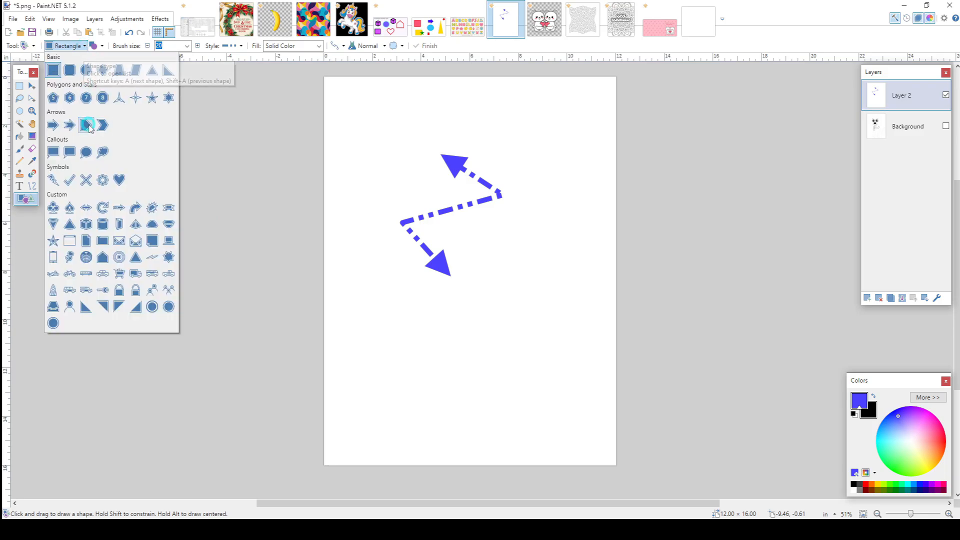
left_click(119, 180)
left_click_drag(354, 100, 527, 306)
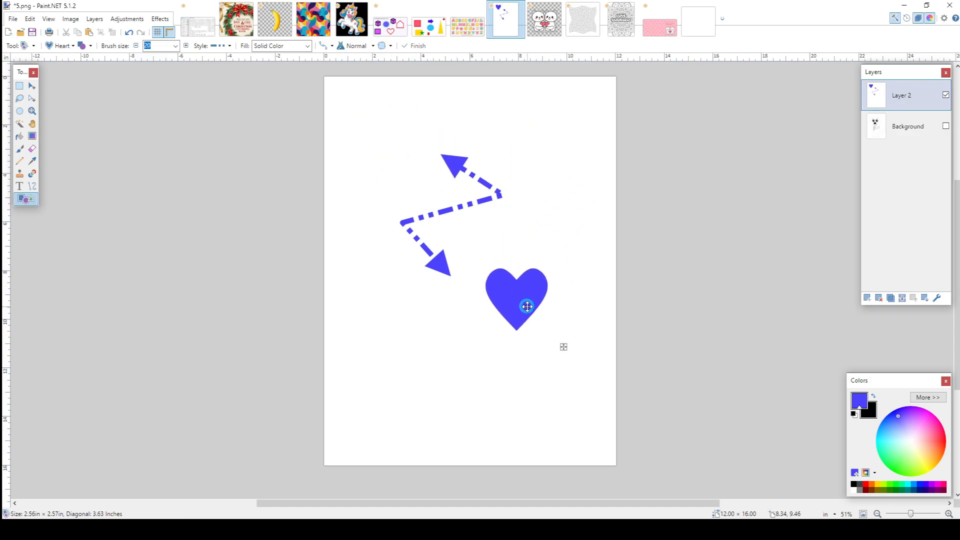
left_click(535, 223)
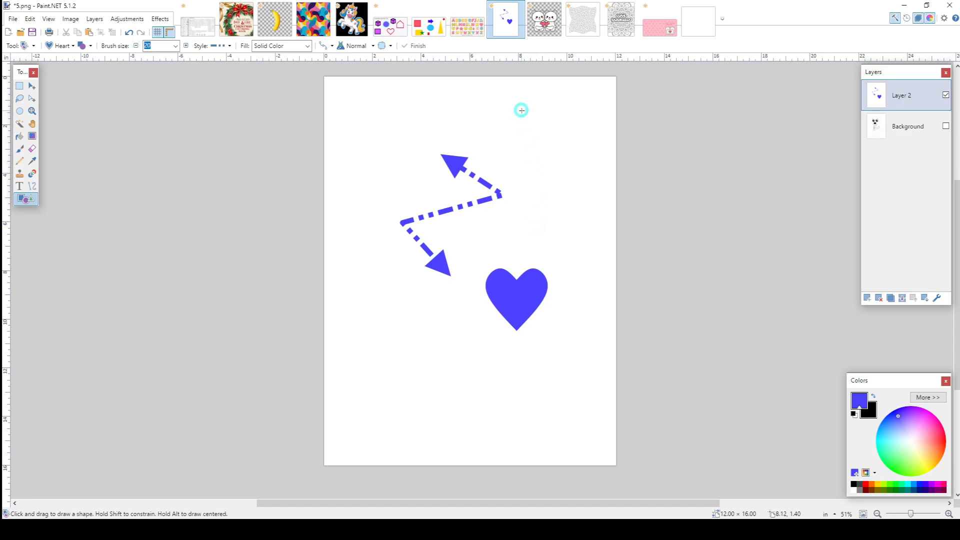
Draw a second heart about 2.01 × 1.76 in near the page's upper-right corner and activate the Magic Wand tool
left_click_drag(522, 110, 570, 153)
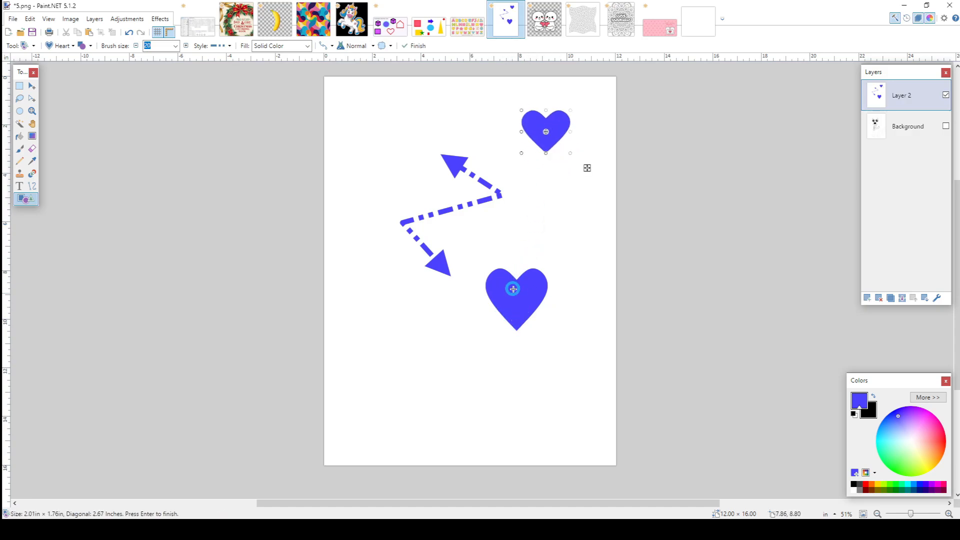
left_click(19, 123)
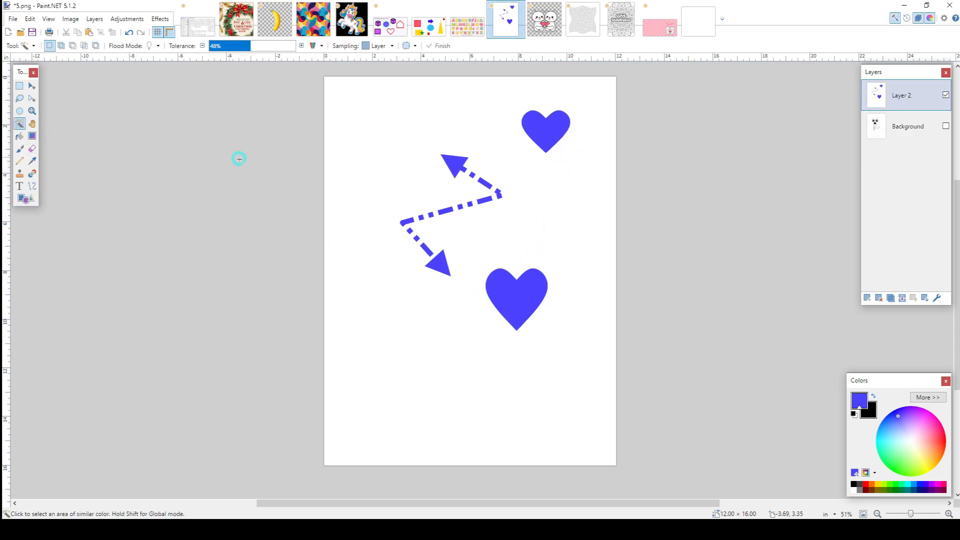
Select the lower heart with the Magic Wand and move its pixels left below the zigzag arrow, to about 2.77, 8.34 in
left_click(515, 286)
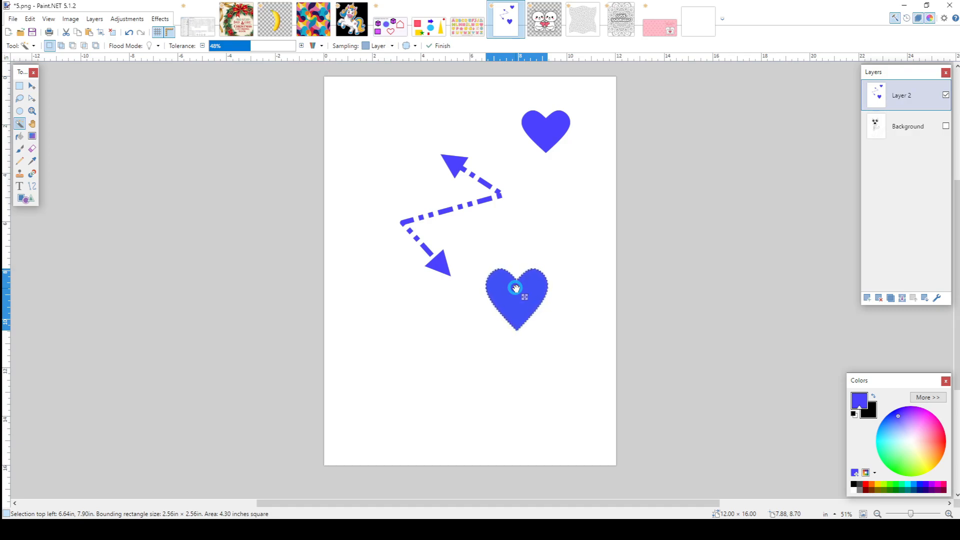
left_click(31, 85)
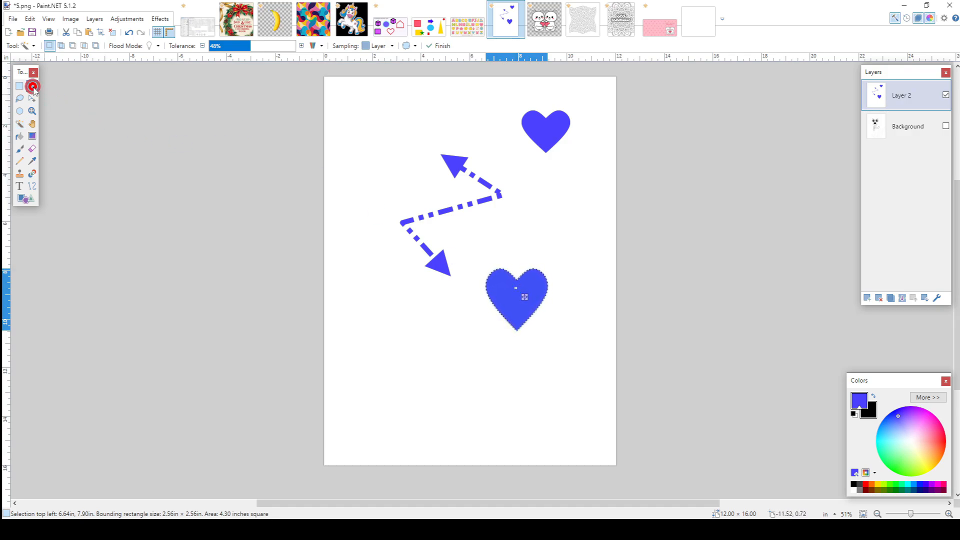
left_click_drag(507, 297, 414, 306)
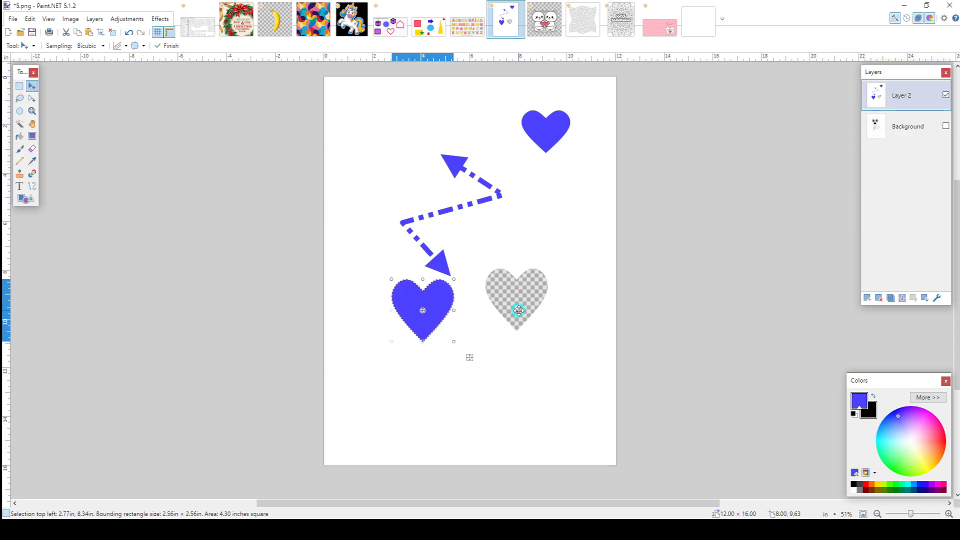
Switch to the pink teddy bear image 11.png and look through the available image and layer commands
left_click(660, 22)
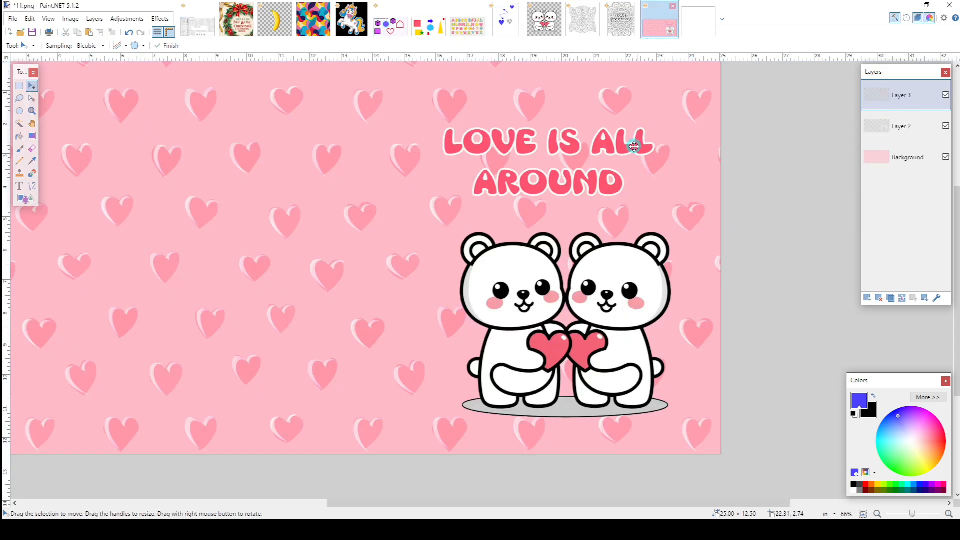
left_click(72, 21)
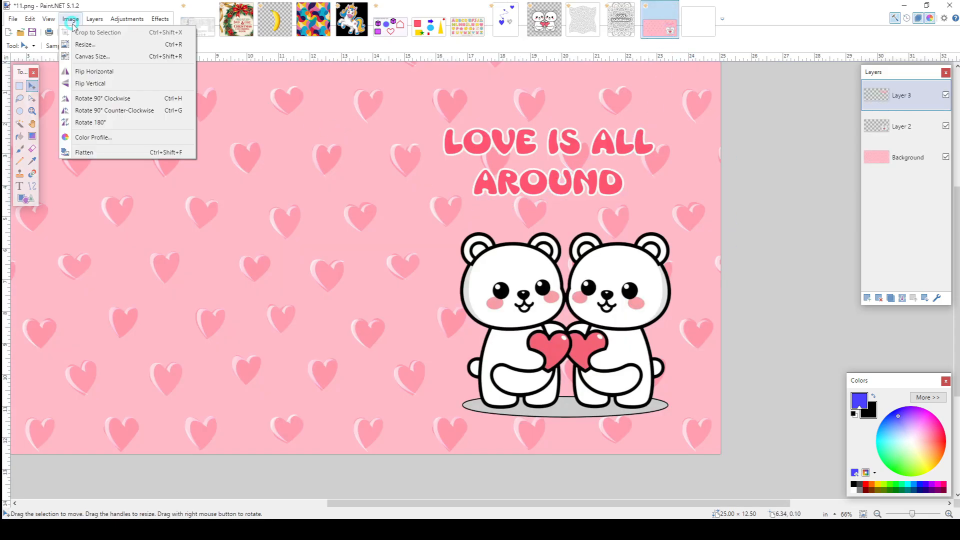
mouse_move(95, 20)
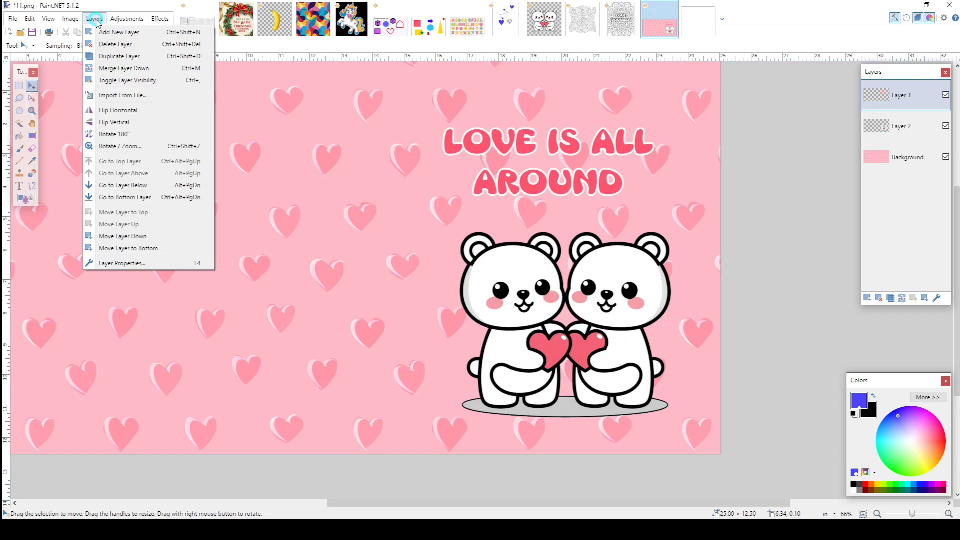
left_click(198, 20)
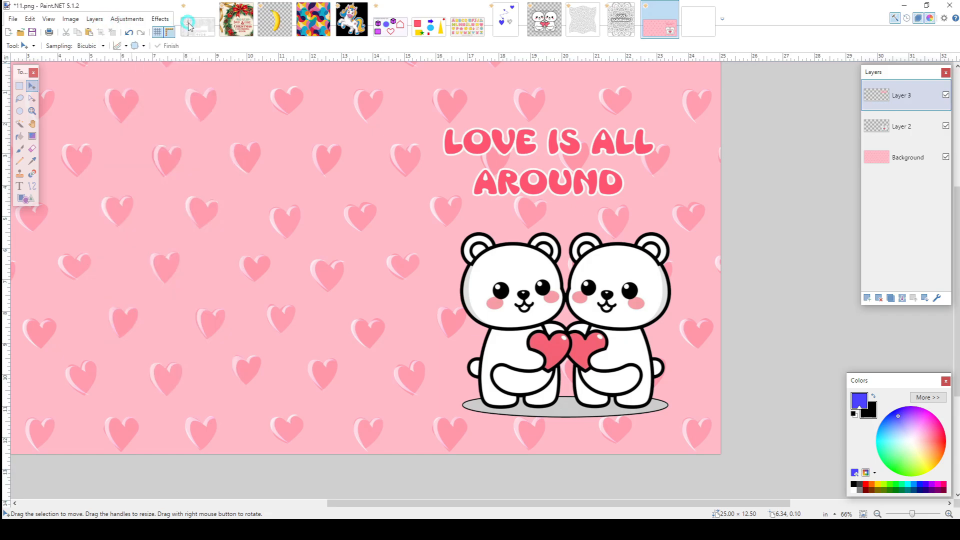
left_click(197, 20)
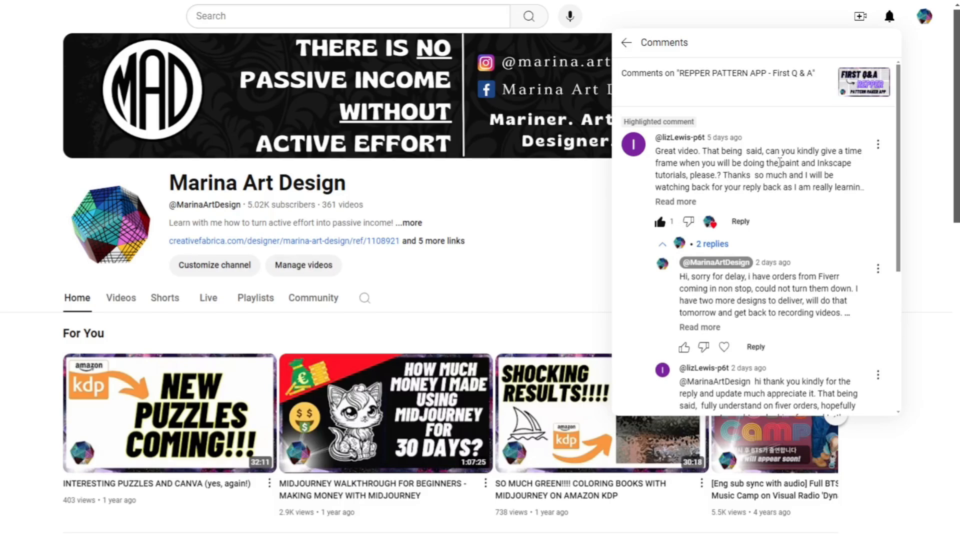
On the YouTube channel page, highlight "paint and Inkscape tutorials, please" in the highlighted viewer comment
mouse_move(780, 162)
left_mouse_down()
mouse_move(819, 162)
mouse_move(716, 172)
left_mouse_up()
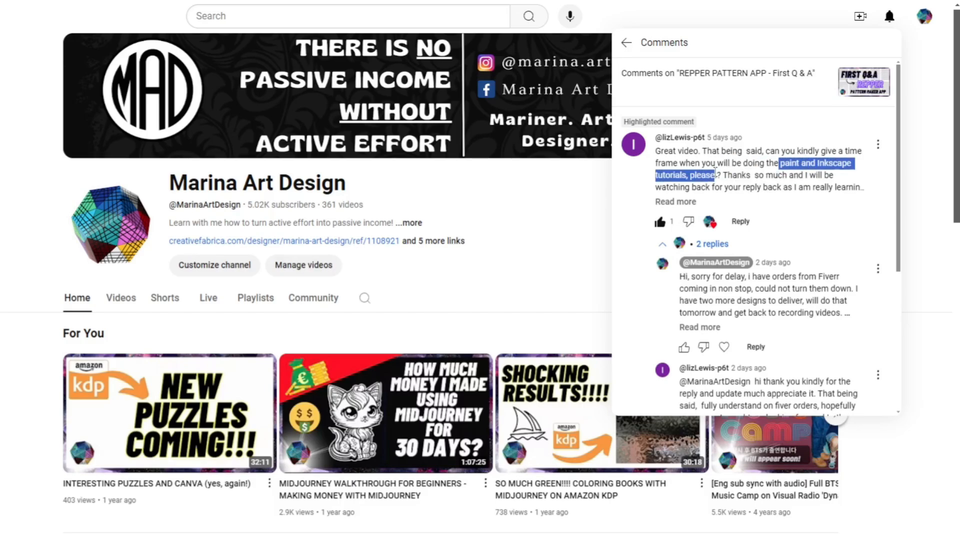